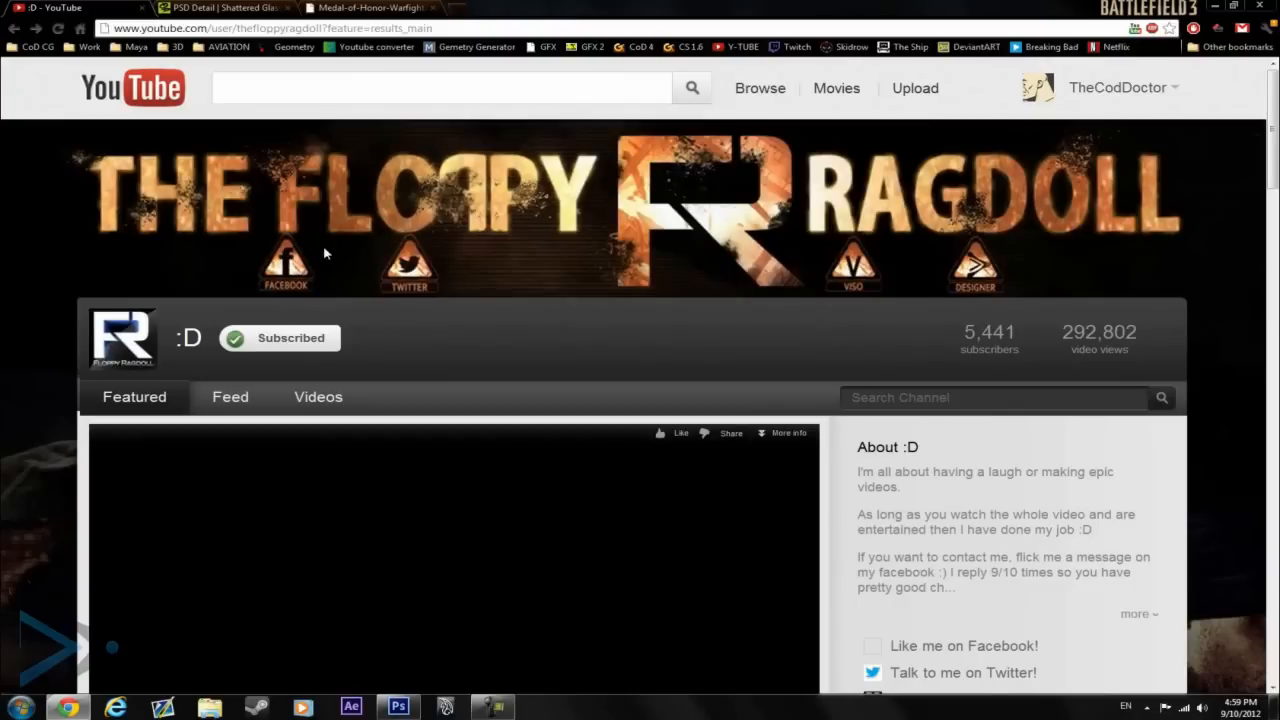
Look through the open reference pages: the YouTube channel banner, the Shattered Glass 1 PSD page and the Medal of Honor Warfighter image
left_click(243, 8)
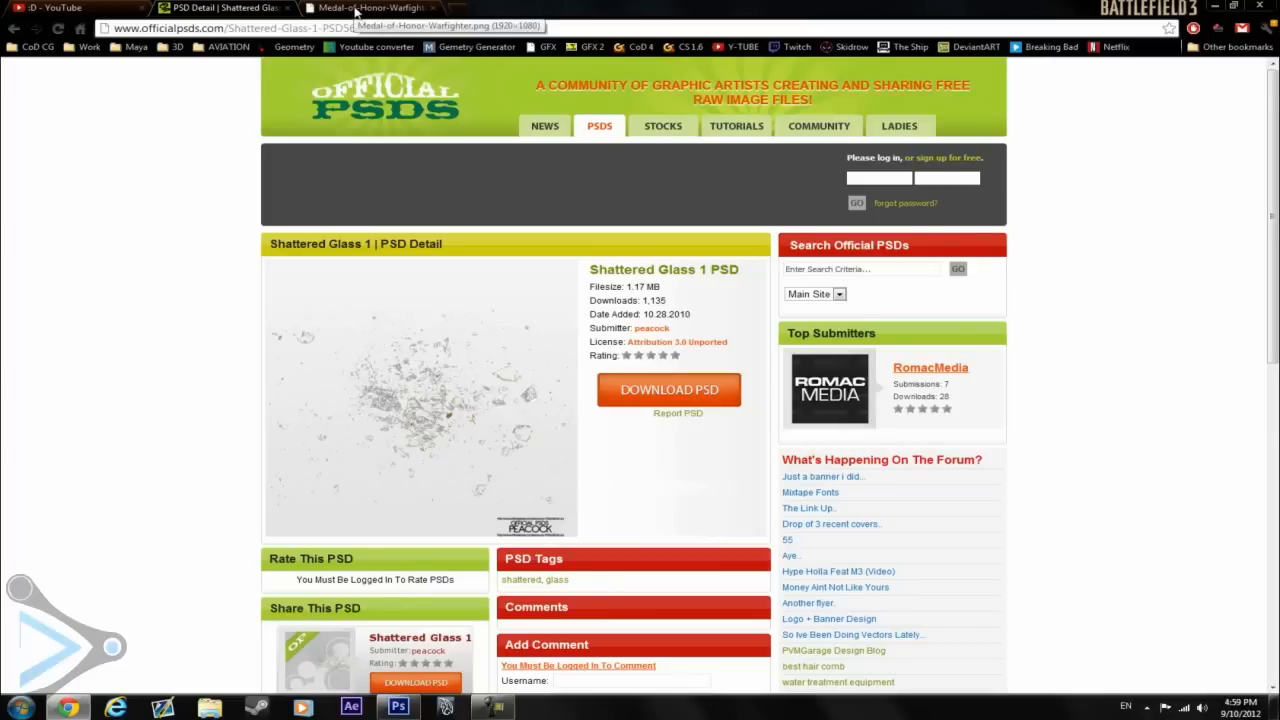
left_click(355, 10)
left_click(105, 7)
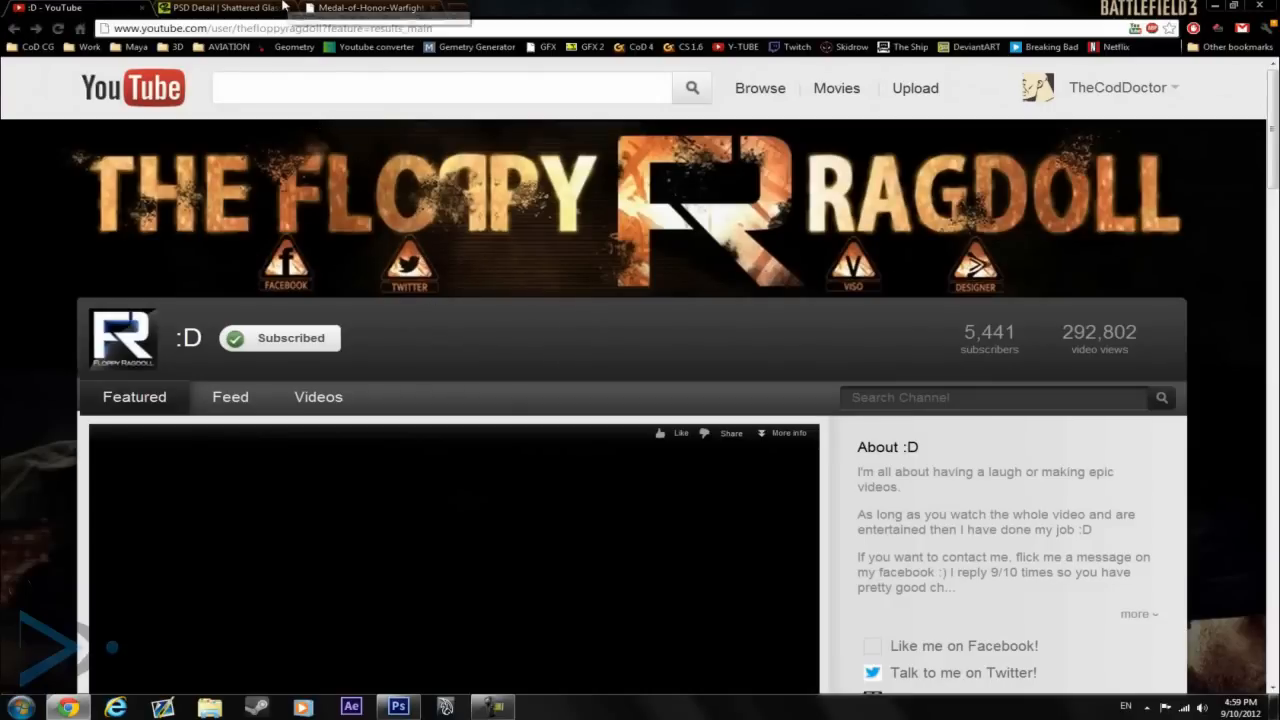
left_click(235, 8)
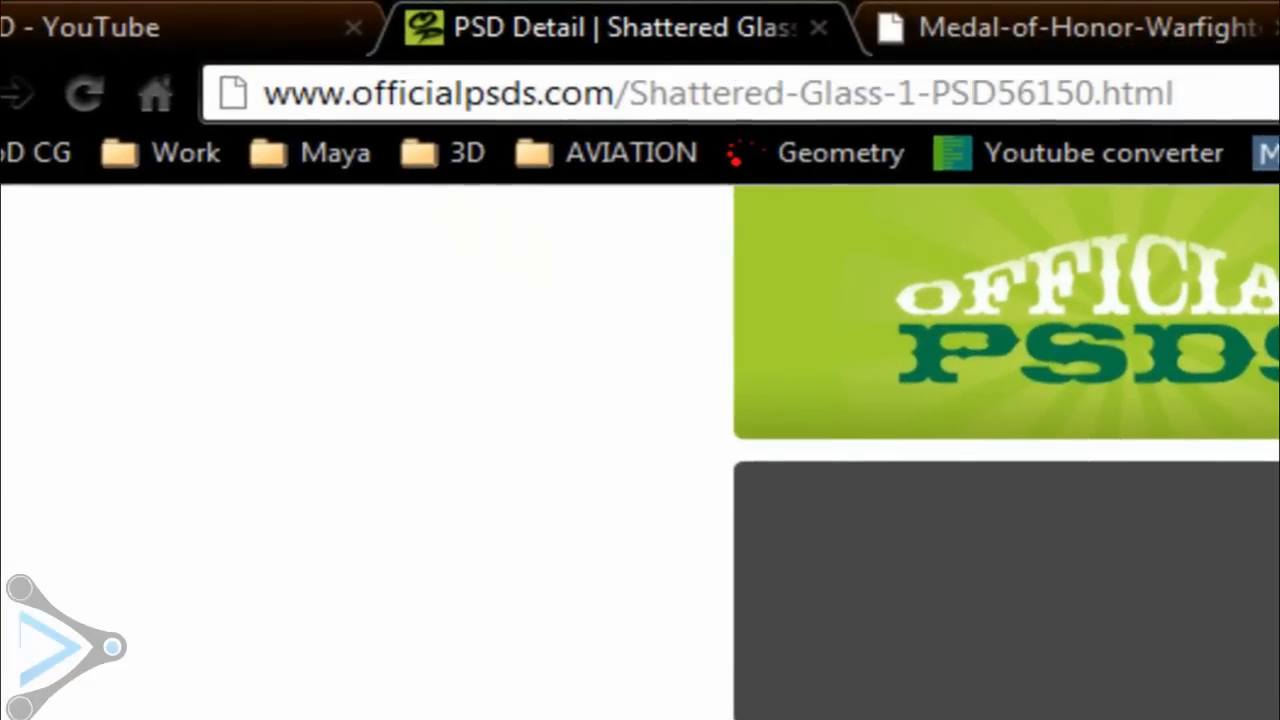
left_click_drag(1105, 290, 271, 677)
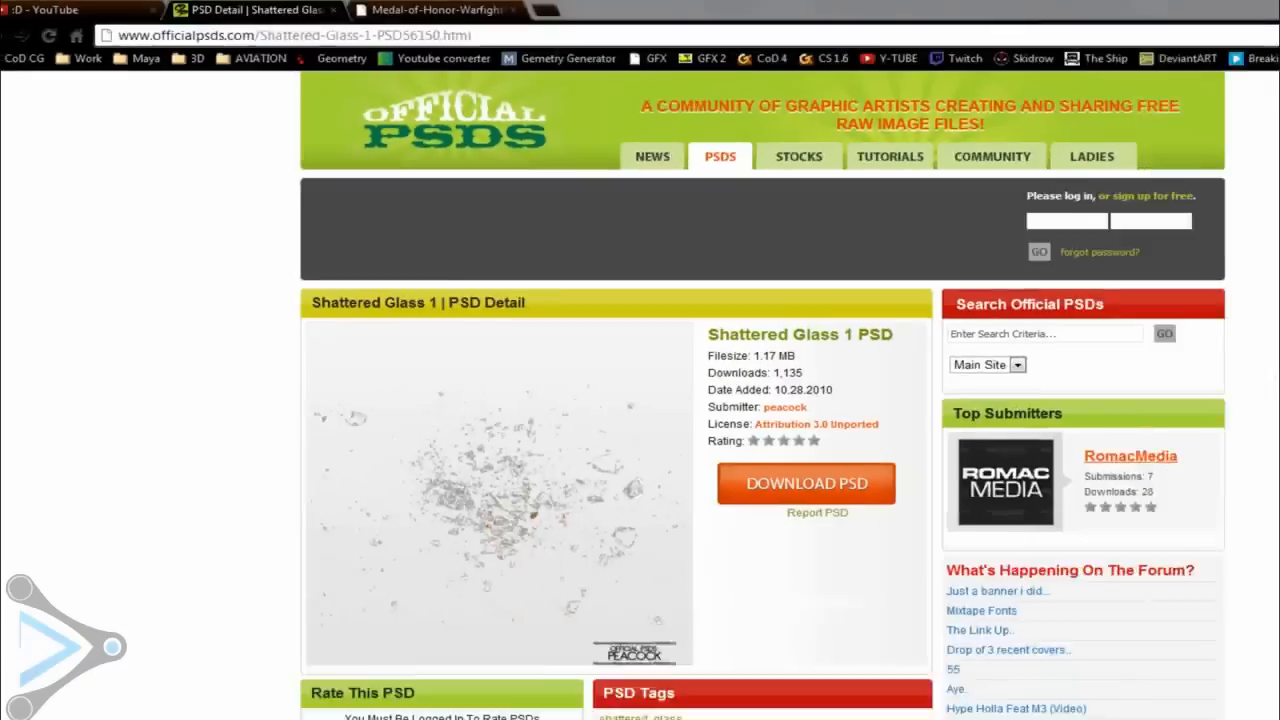
left_click(398, 707)
left_click(398, 707)
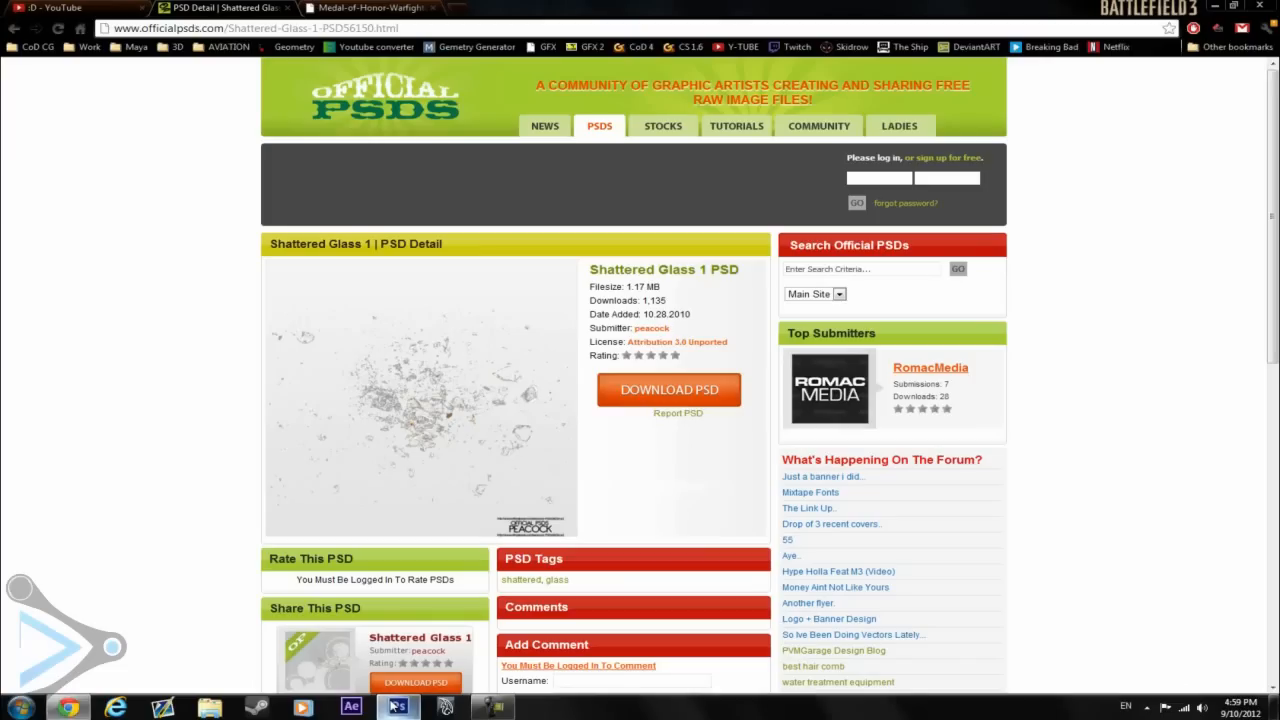
Download the Shattered Glass 1 PSD and open Shattered-Glass-1-psd56150.psd from the archive in Photoshop, closing the leftover download and archive windows
left_click(653, 393)
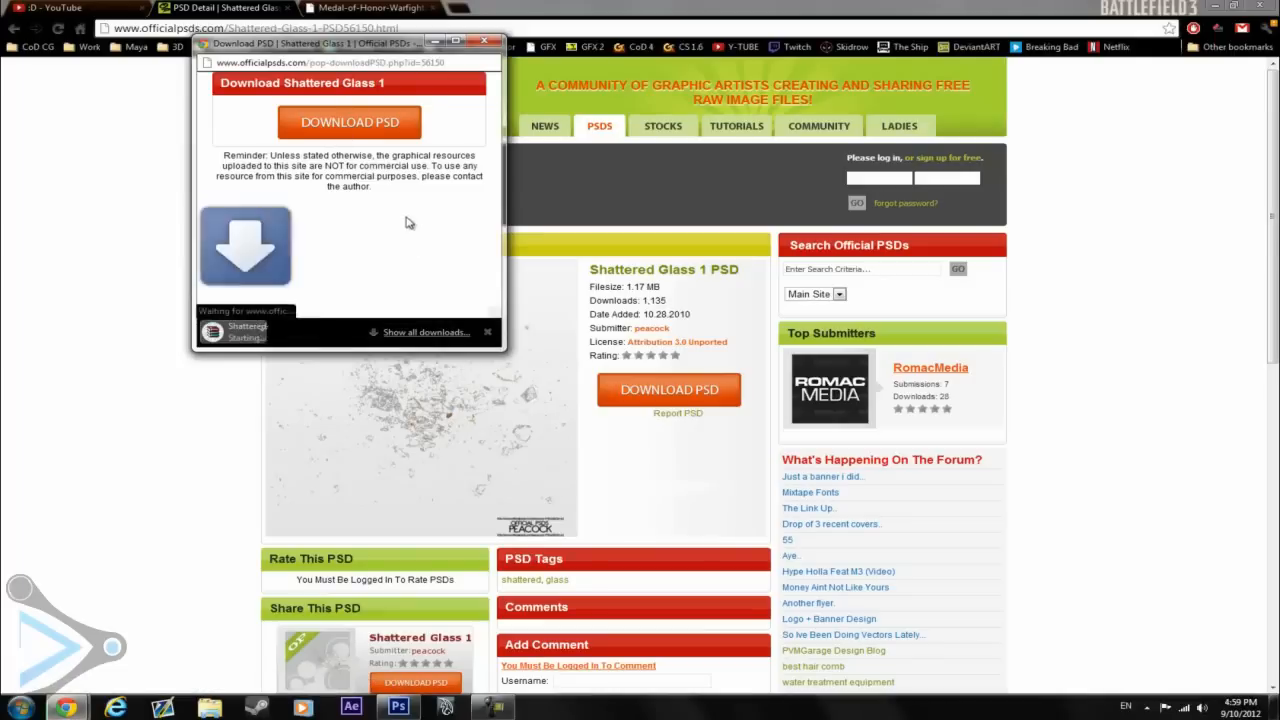
left_click(485, 42)
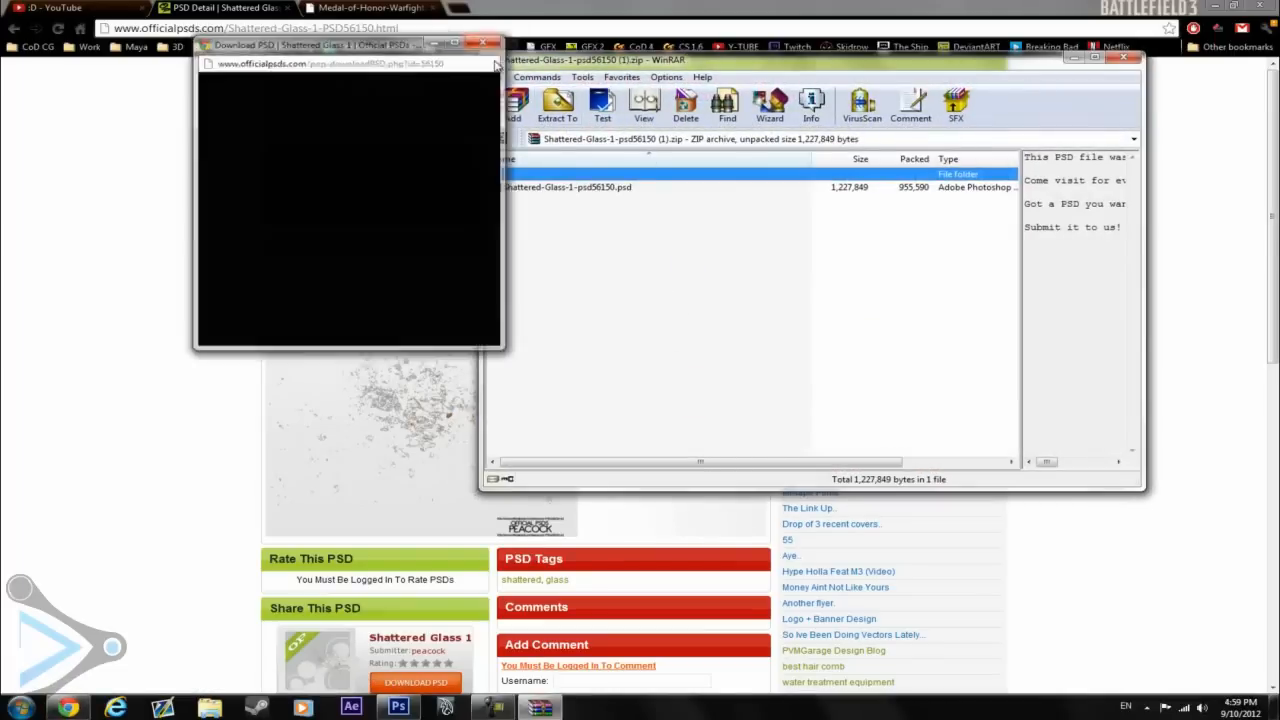
double_click(567, 188)
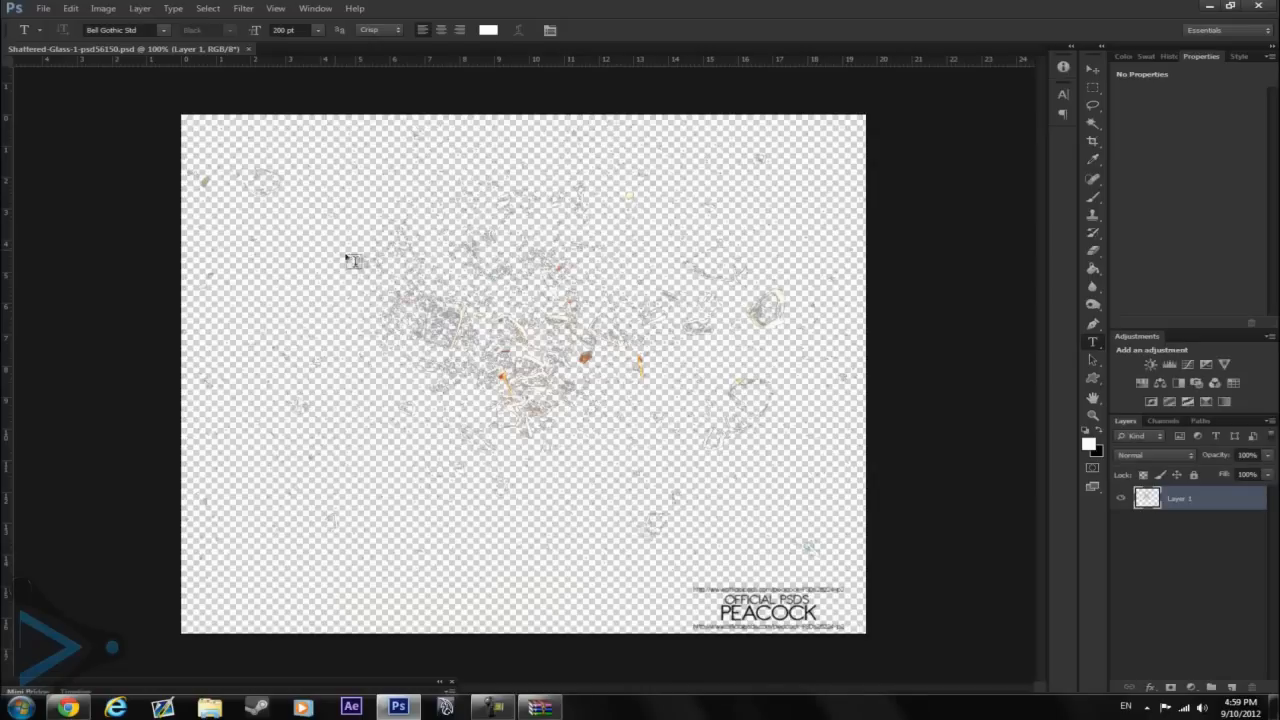
left_click(1206, 6)
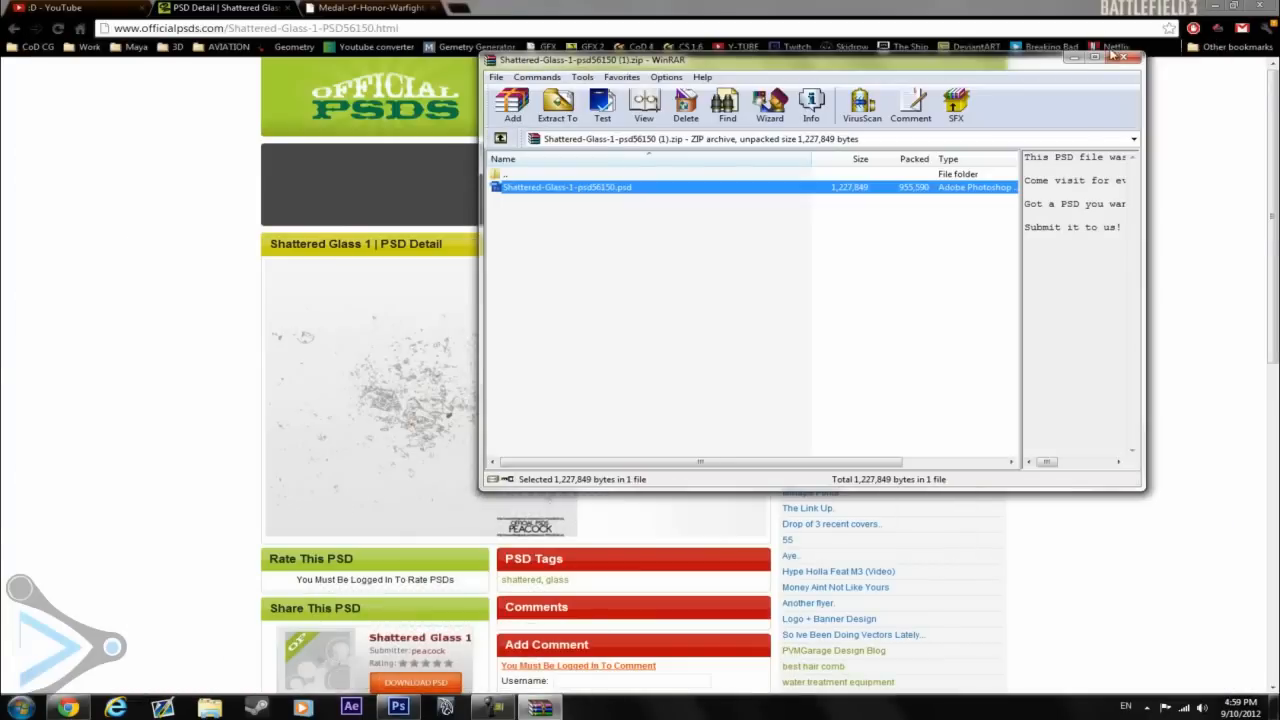
left_click(418, 630)
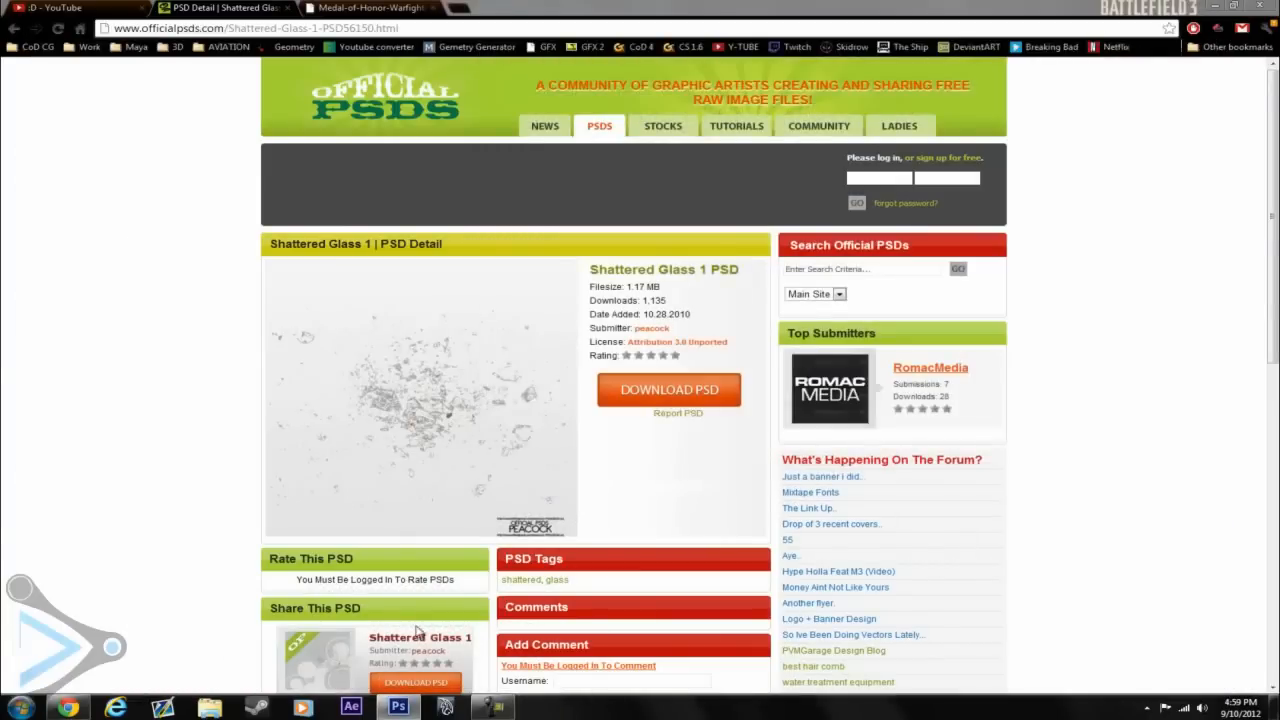
left_click(400, 706)
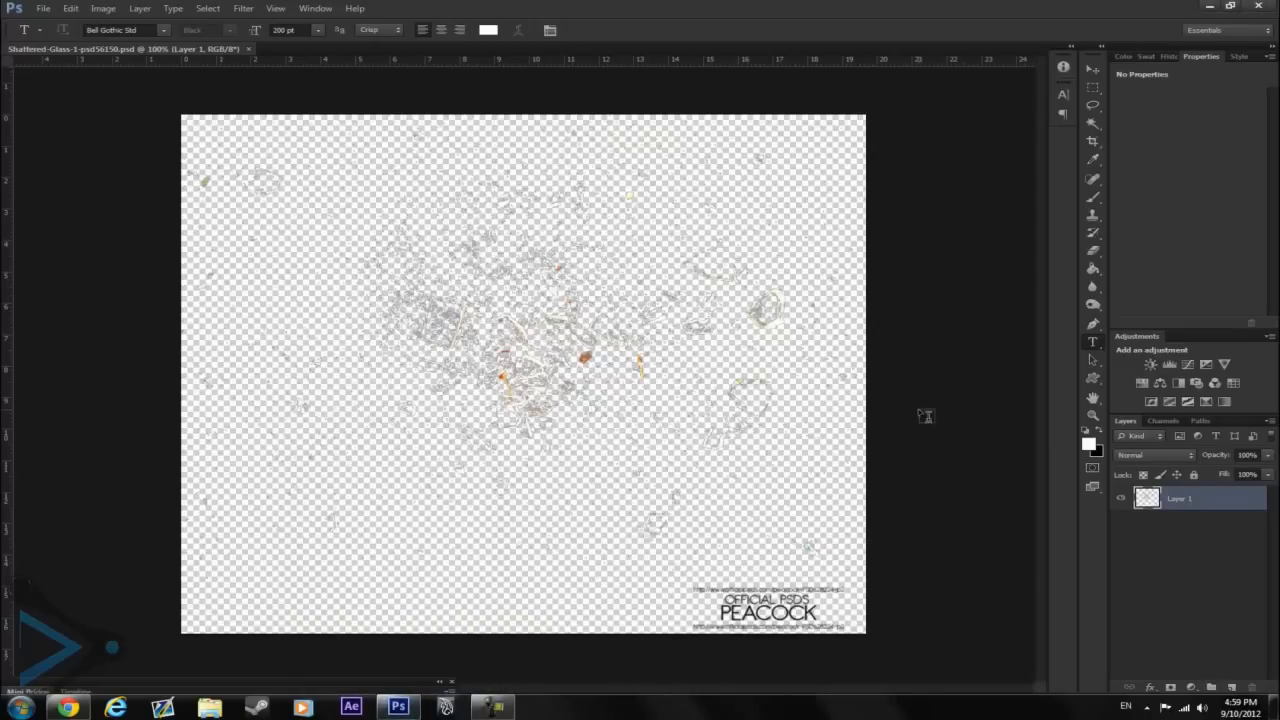
Erase the Official PSDs Peacock watermark from the shattered glass layer, and switch to the Move tool
left_click(1094, 254)
mouse_move(703, 674)
left_mouse_down()
mouse_move(709, 634)
mouse_move(817, 643)
mouse_move(794, 651)
left_mouse_up()
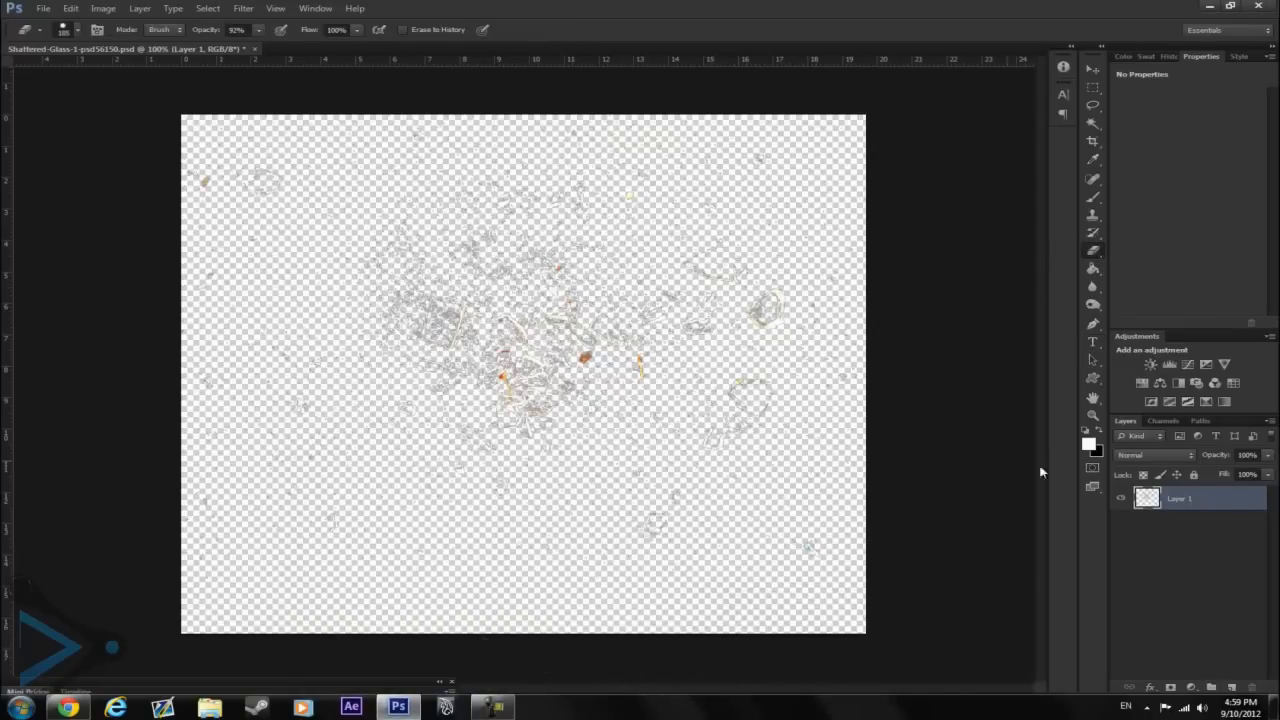
left_click(1092, 68)
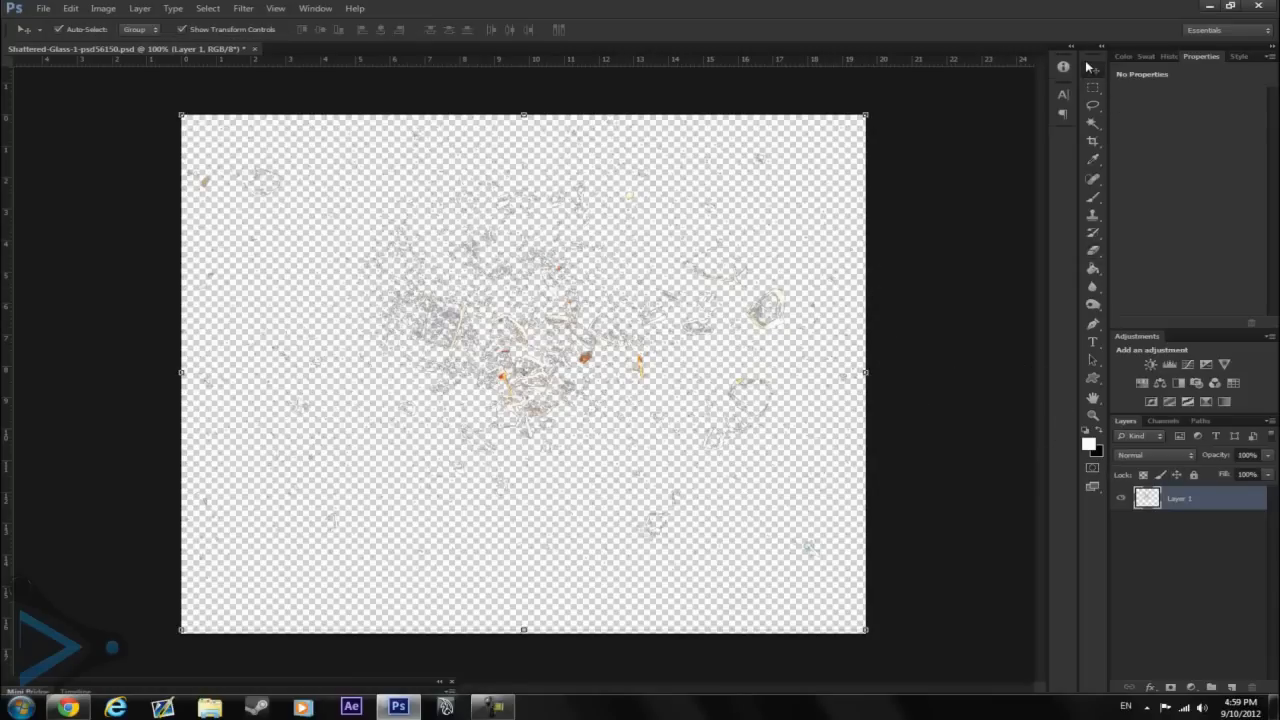
left_click(43, 8)
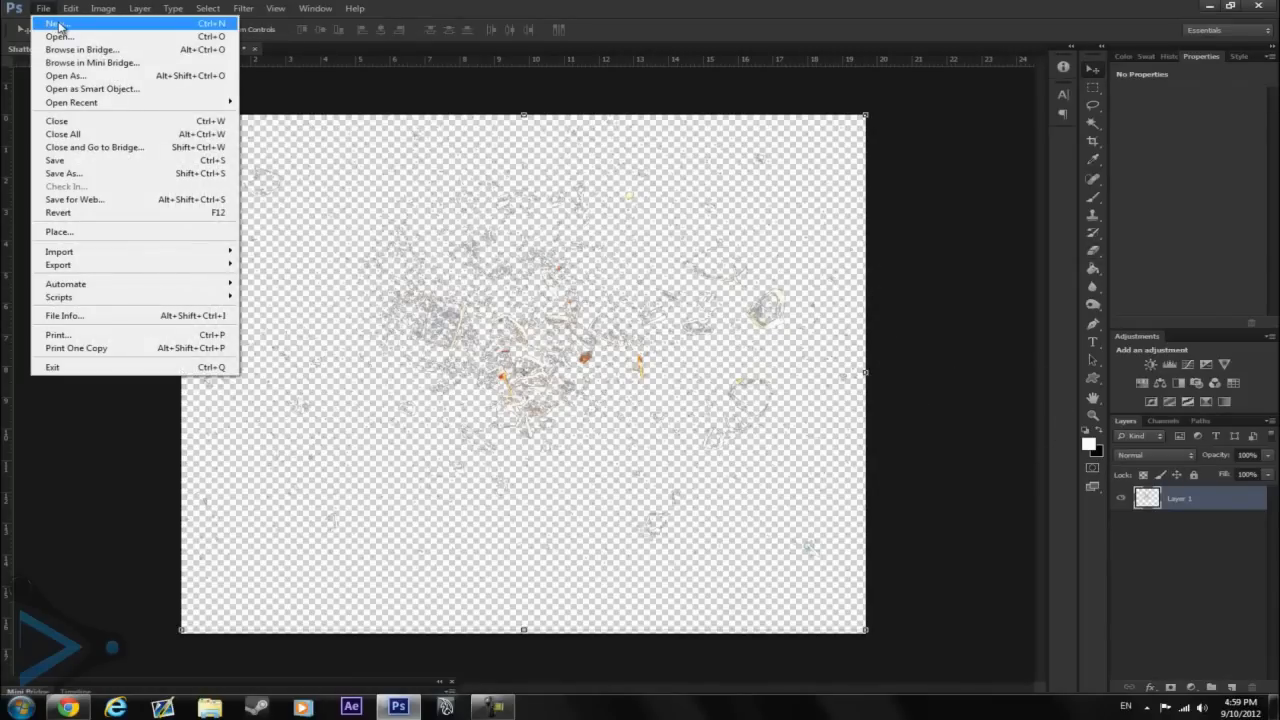
left_click(57, 24)
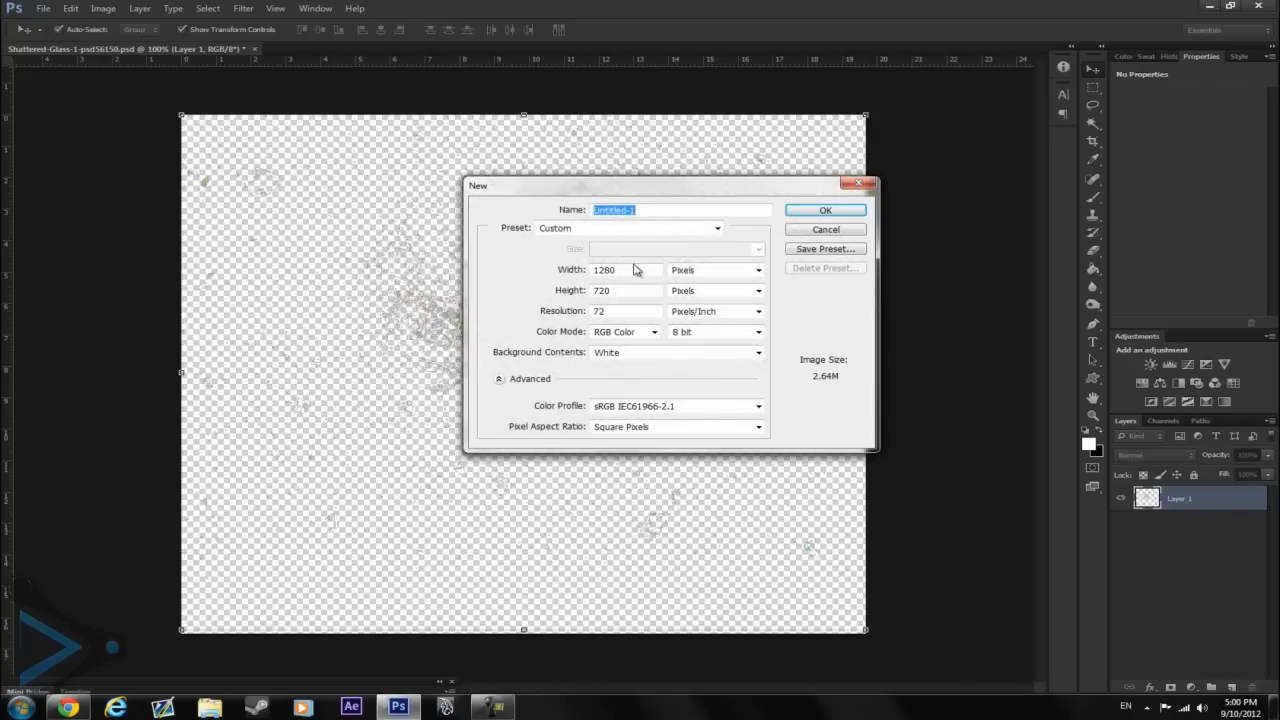
left_click(858, 183)
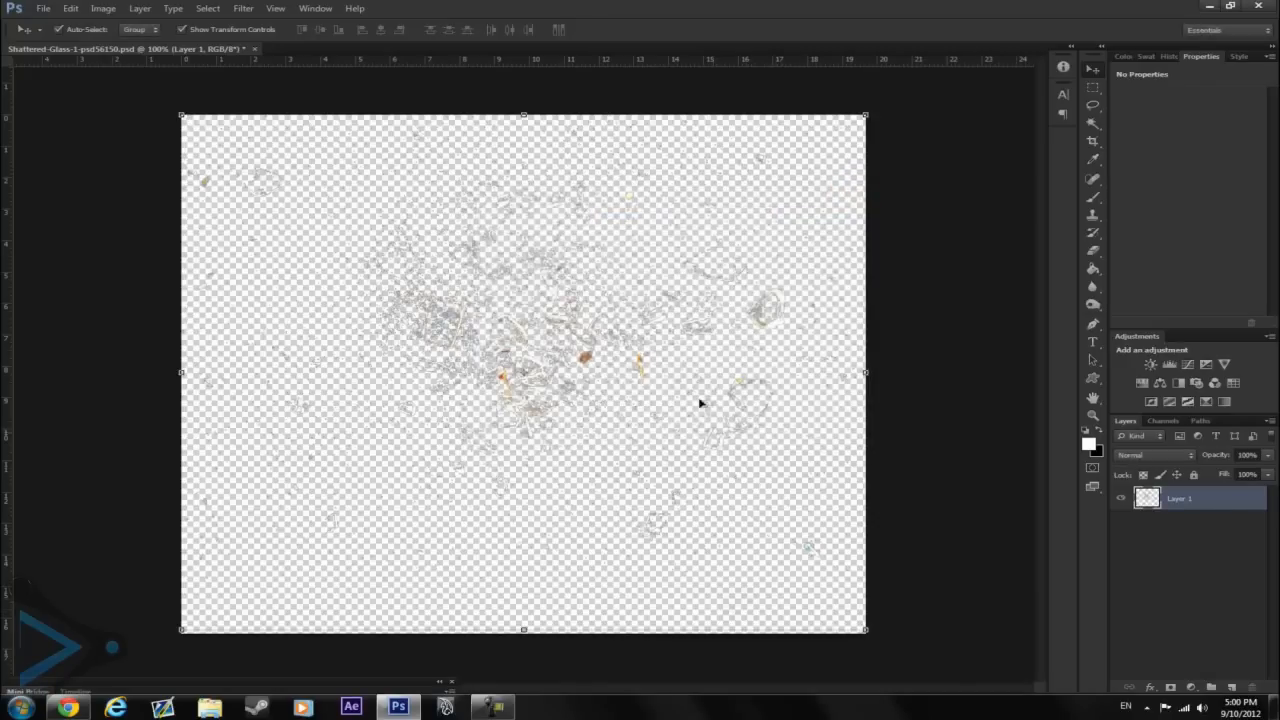
Create a new 1280 by 720 pixel document named MoH WF at 72 pixels/inch, RGB Color, with a white background
left_click(43, 8)
left_click(57, 24)
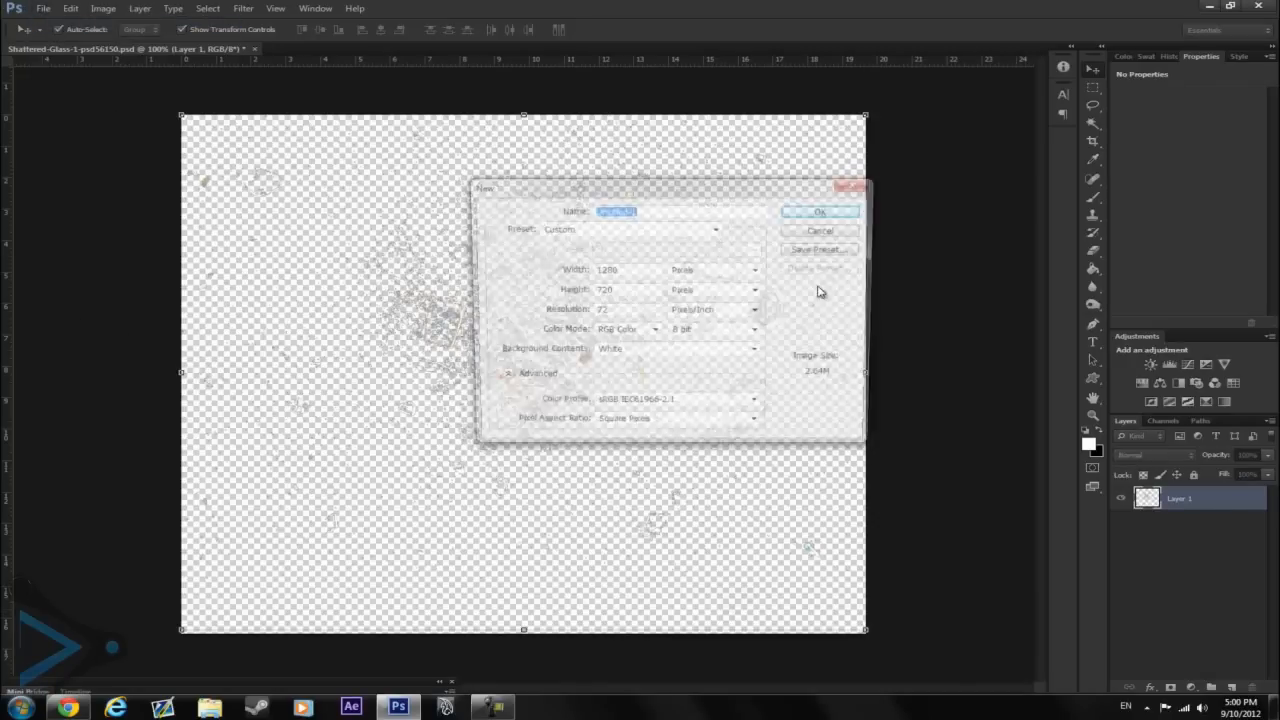
left_click(652, 268)
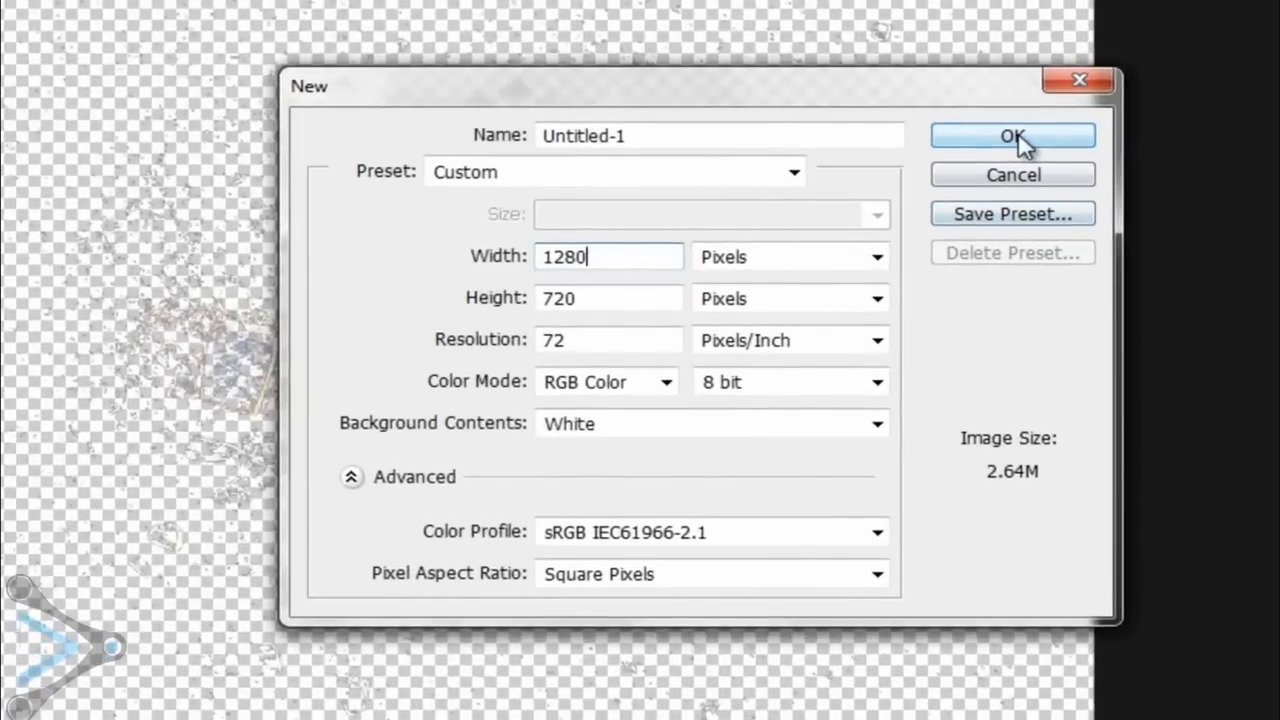
double_click(669, 129)
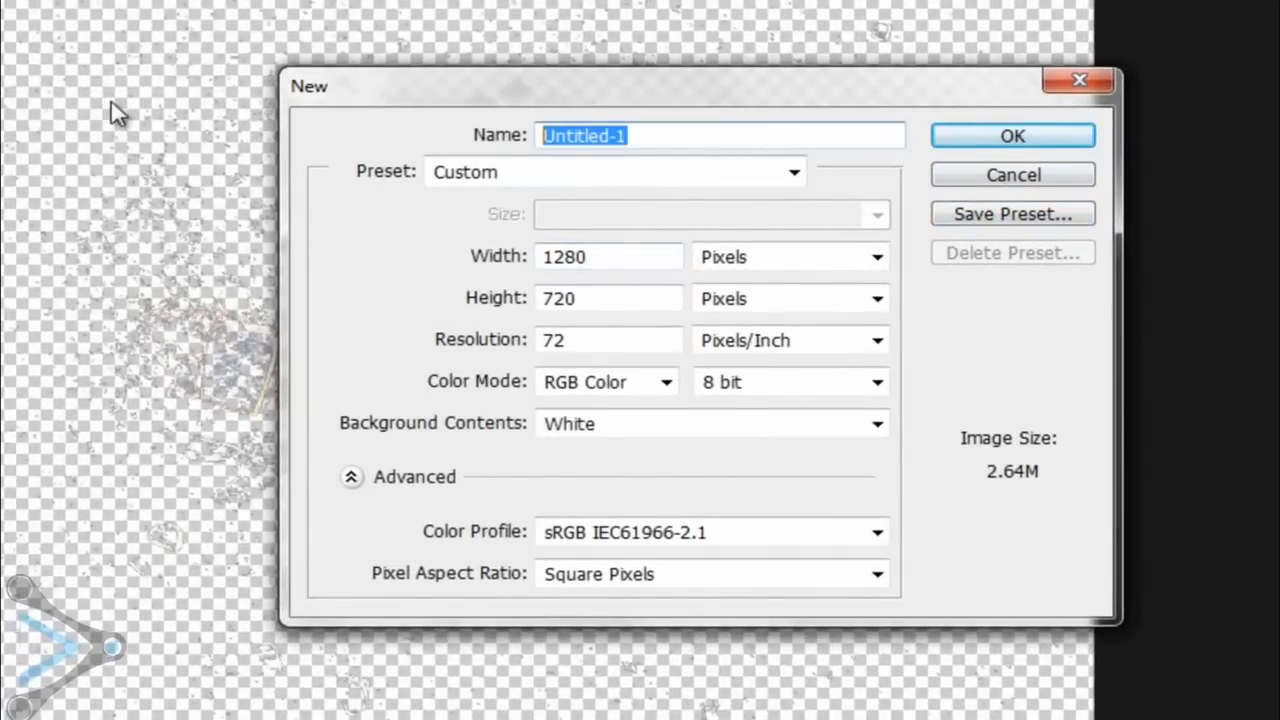
type("MoH")
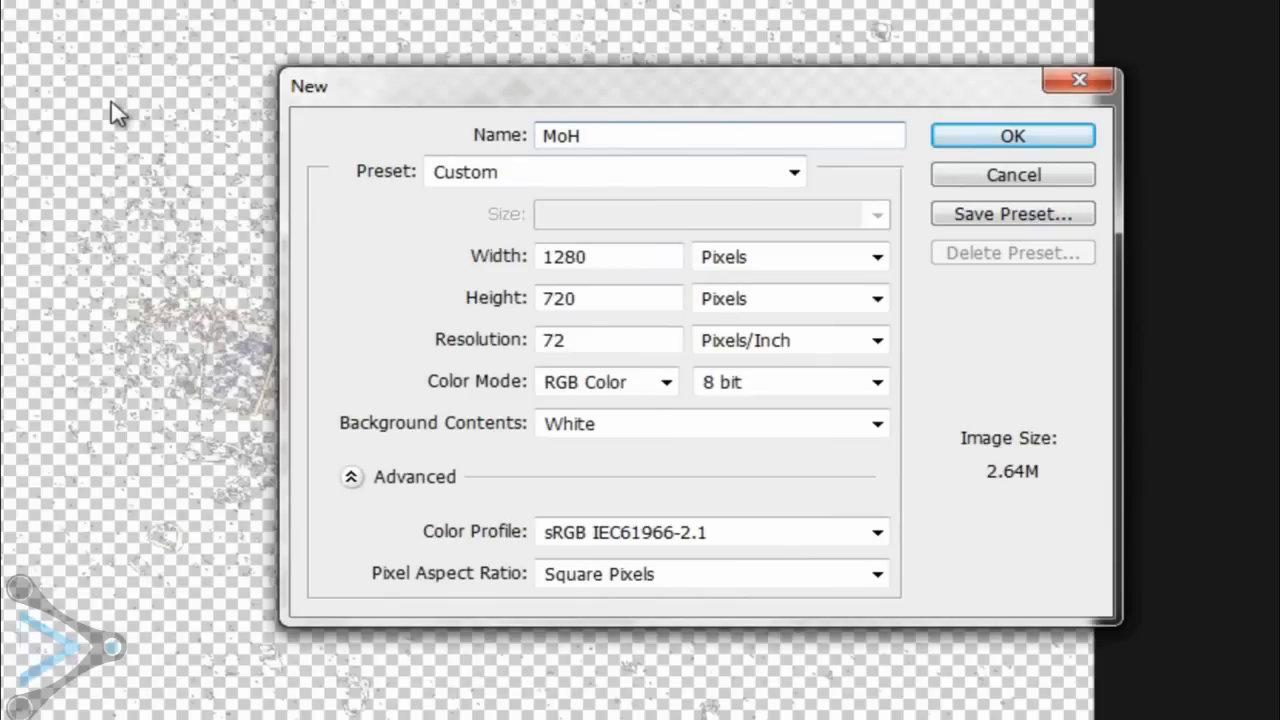
type(" WF")
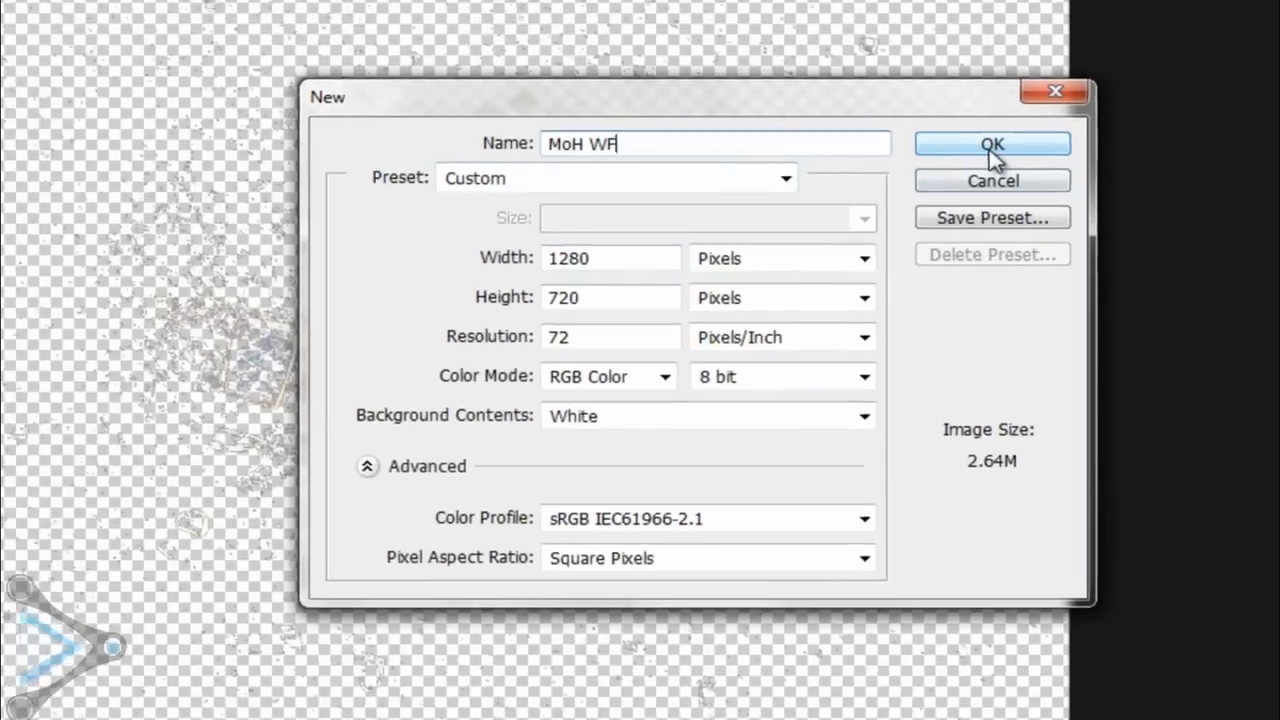
left_click(991, 150)
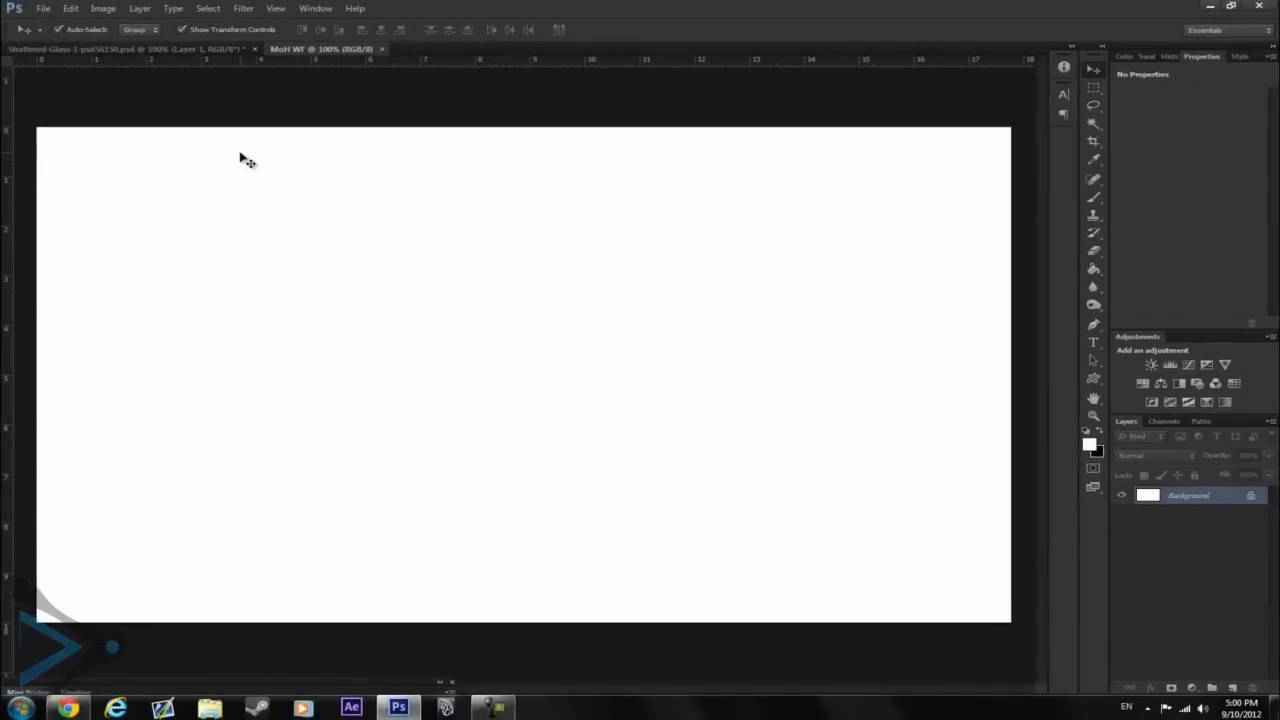
Fill the Background layer of the new document with black using the Paint Bucket tool
left_click(1099, 430)
right_click(1093, 268)
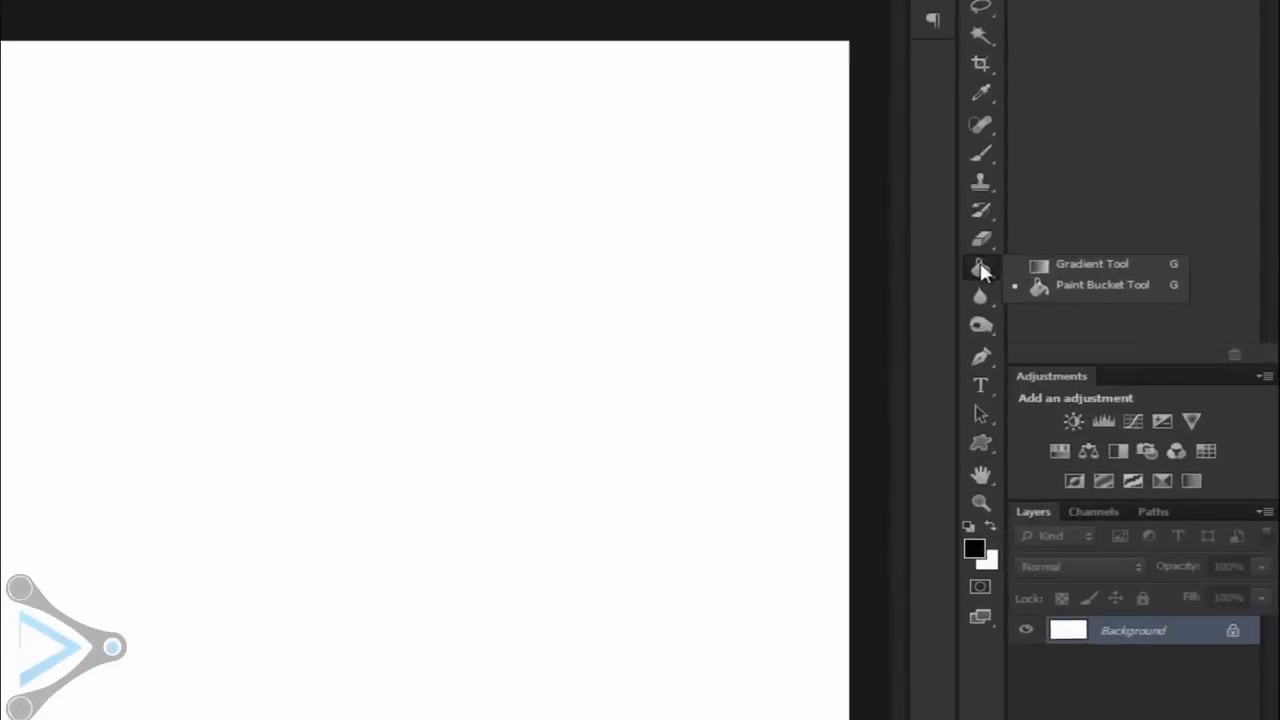
left_click(444, 426)
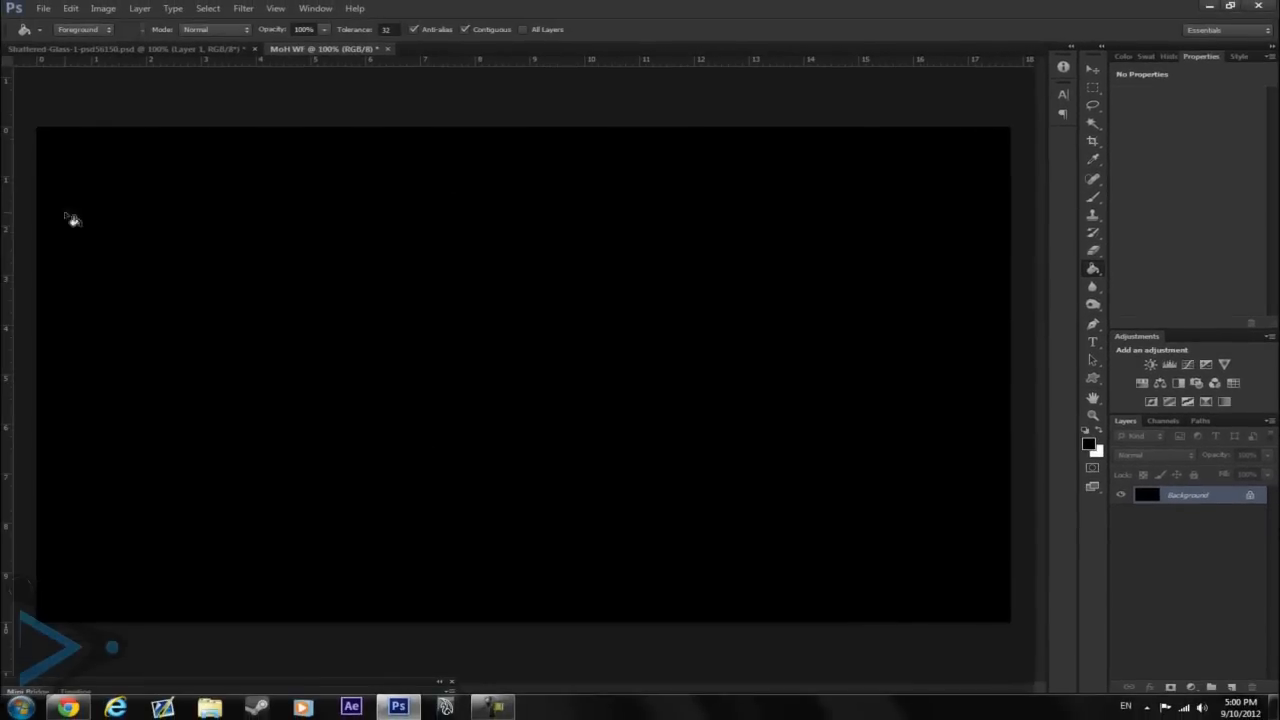
left_click(1093, 69)
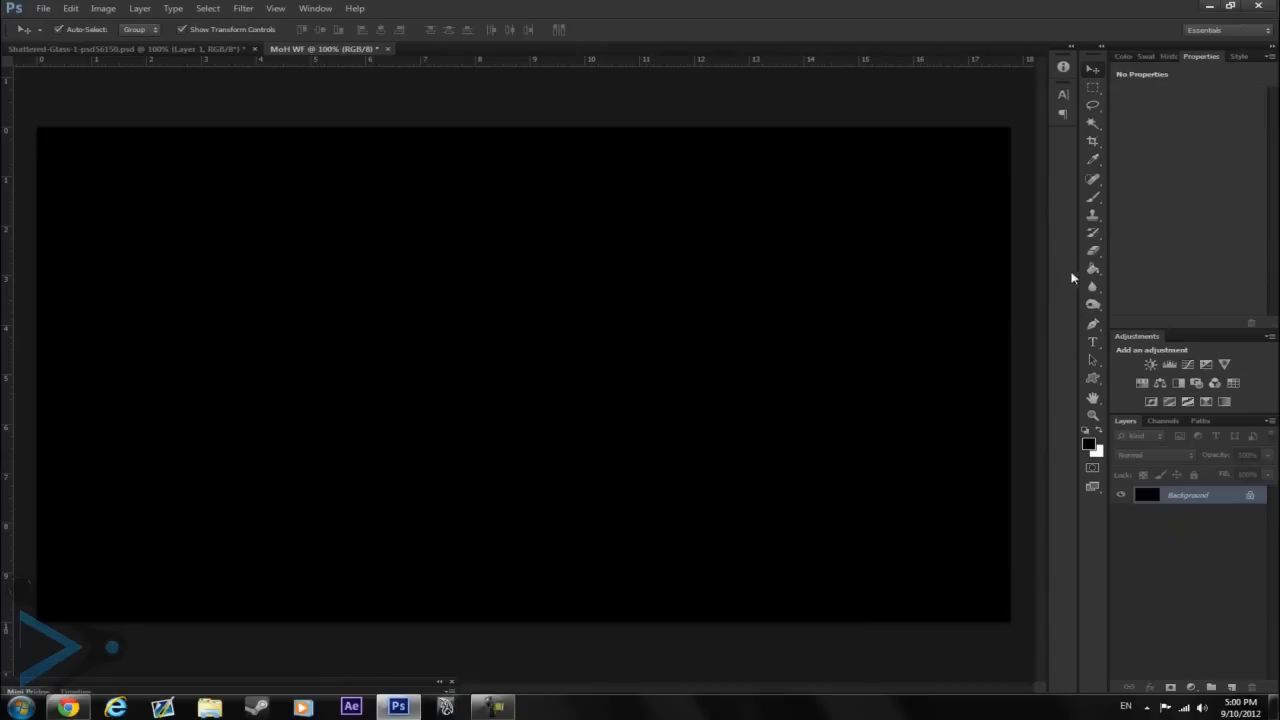
Add a text layer reading WAR near the middle of the black canvas
left_click(1092, 343)
left_click(423, 257)
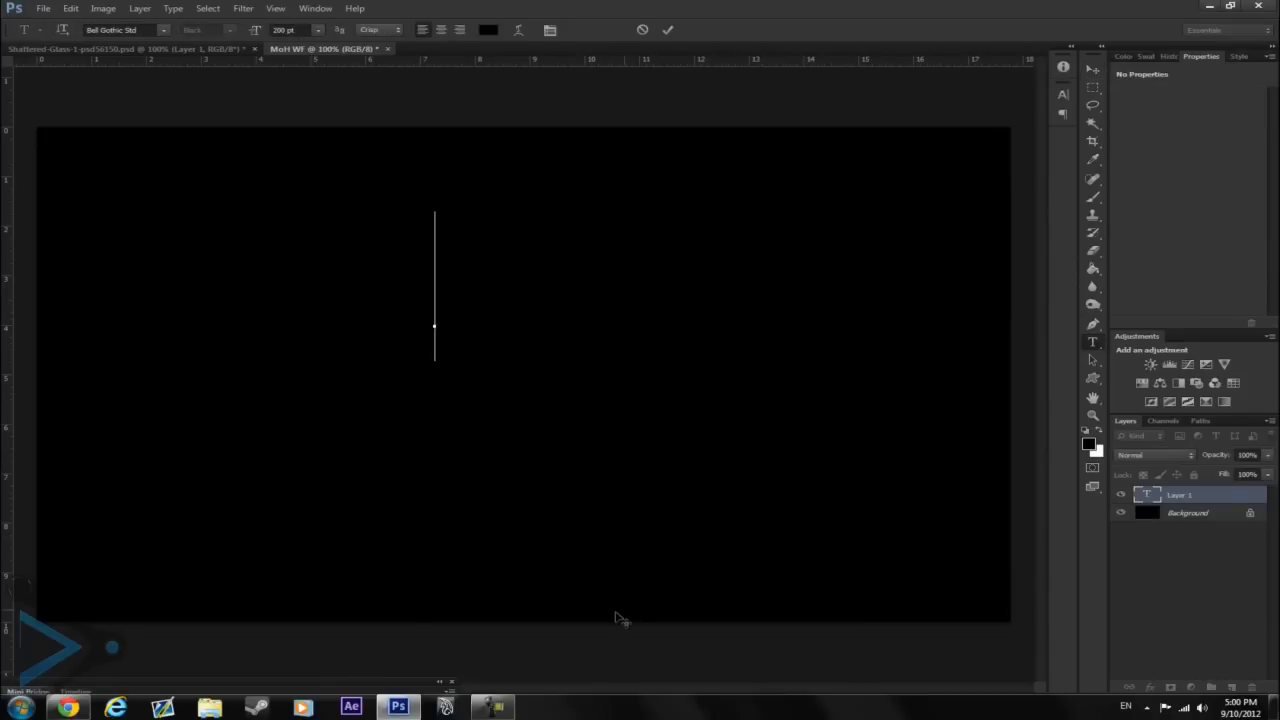
left_click_drag(630, 432, 585, 375)
type("_______")
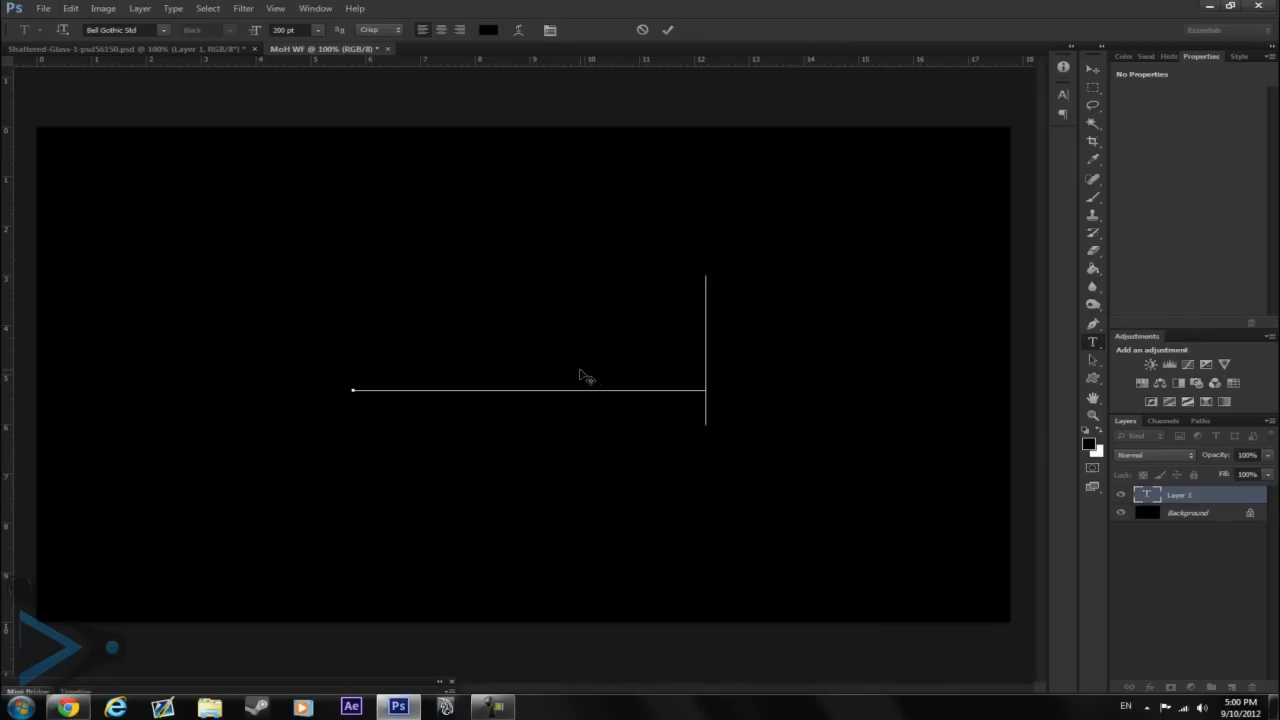
Set the WAR text colour to white, shift the text slightly down from its placed position and commit it
key("ctrl+a")
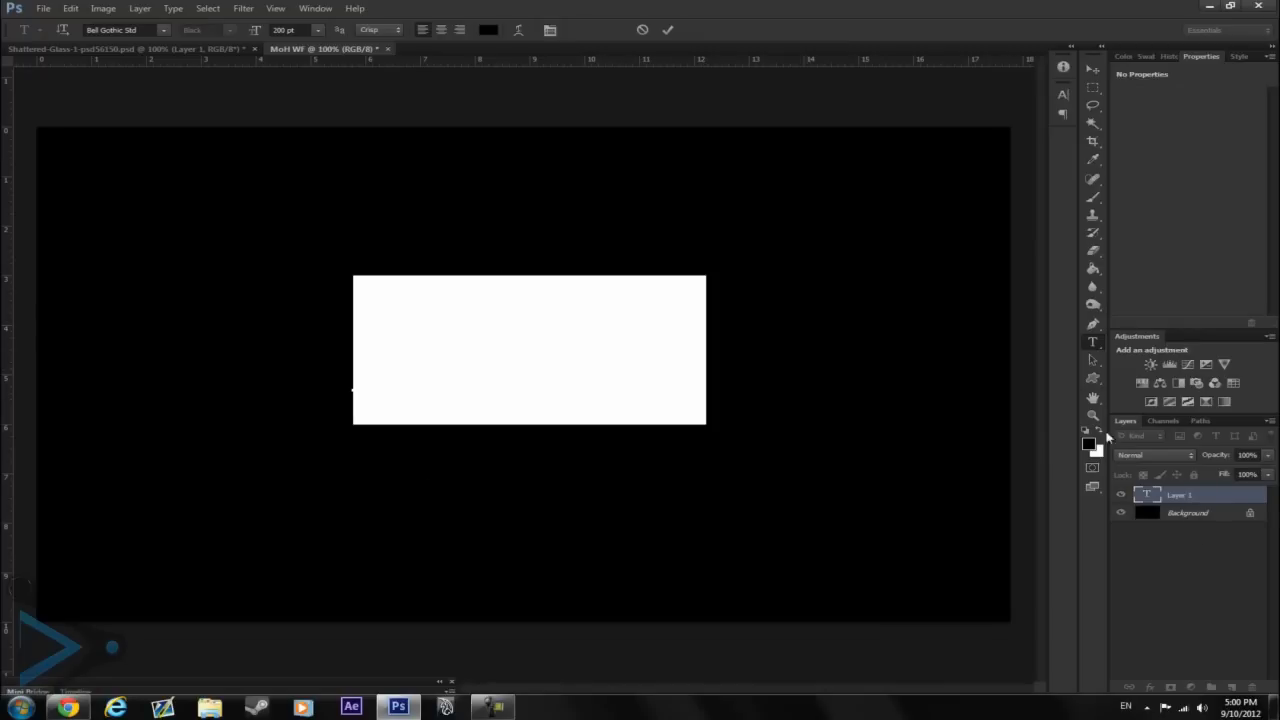
left_click(1099, 431)
left_click(526, 312)
left_click_drag(806, 399, 771, 449)
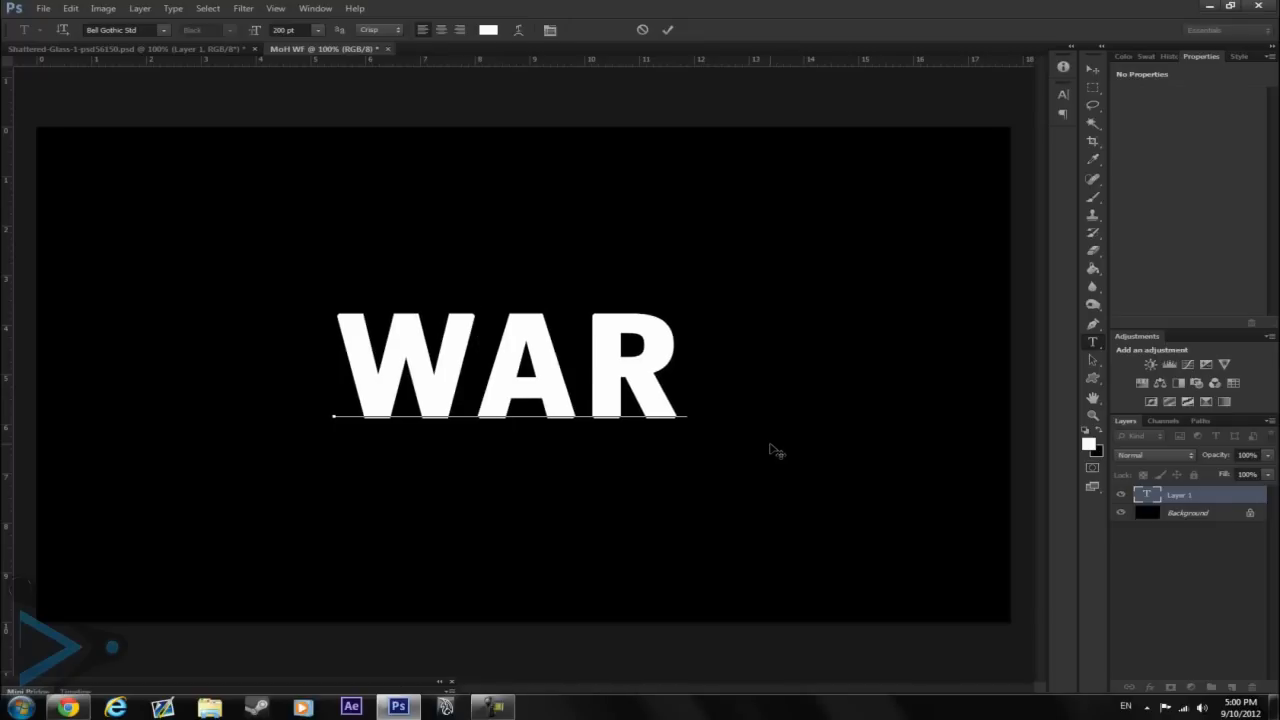
left_click(1188, 499)
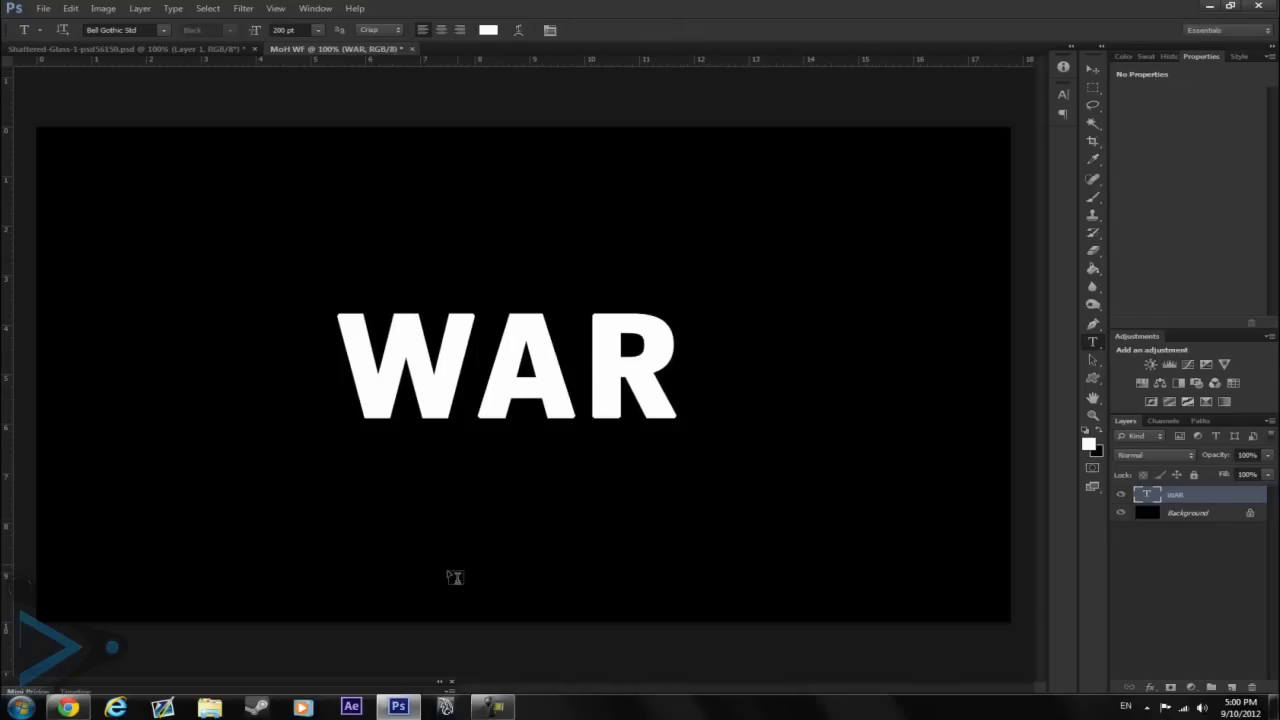
Switch to Chrome and compare the channel banner, the Shattered Glass page and the Medal of Honor Warfighter logo as style references
left_click(67, 708)
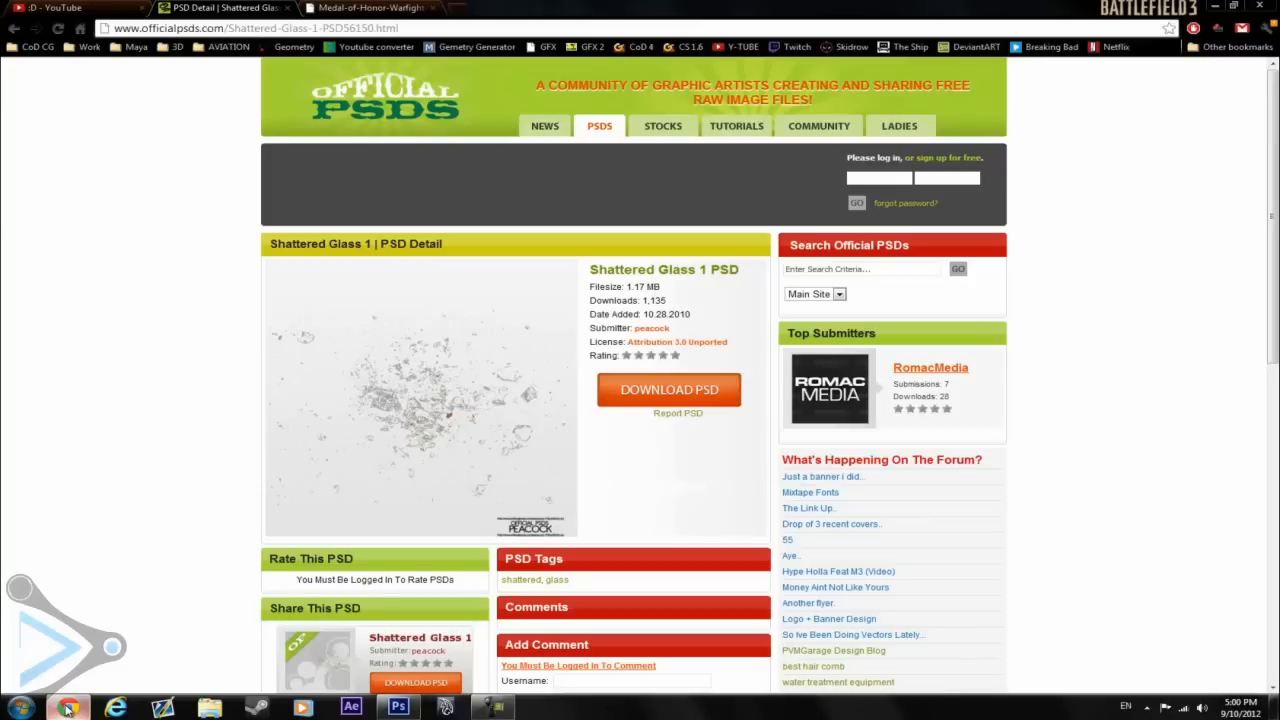
left_click(76, 7)
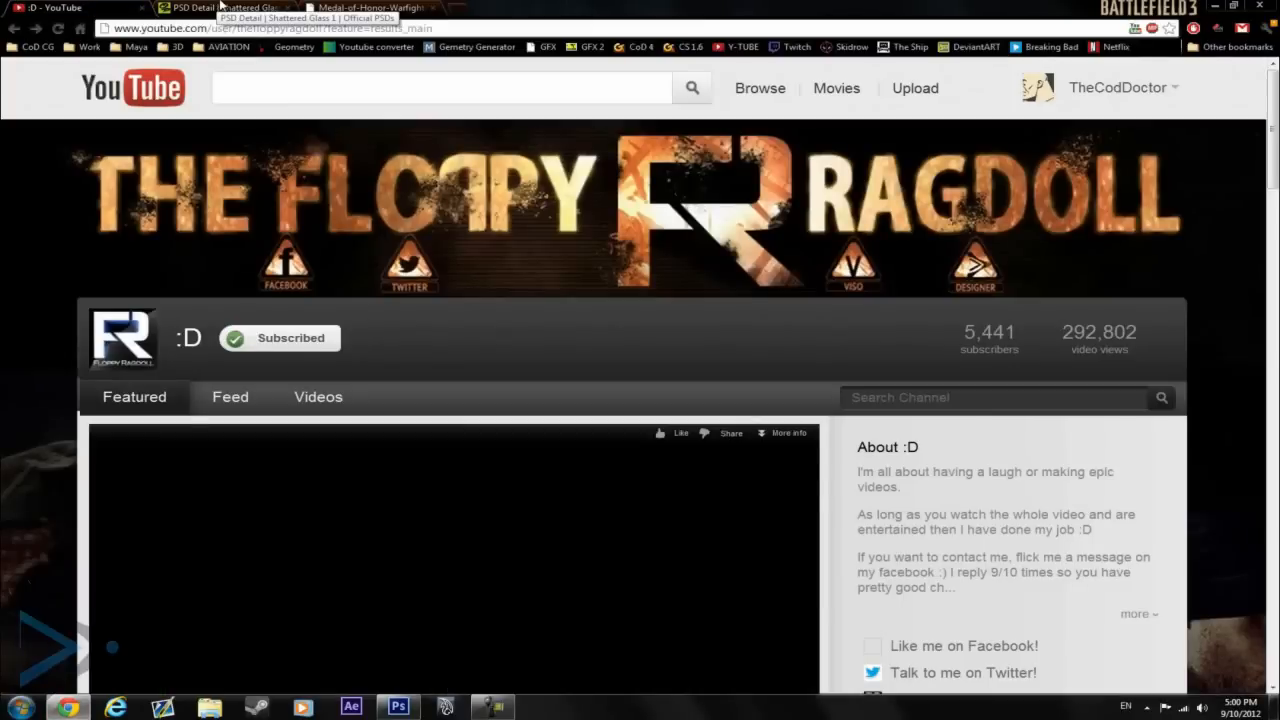
left_click(222, 7)
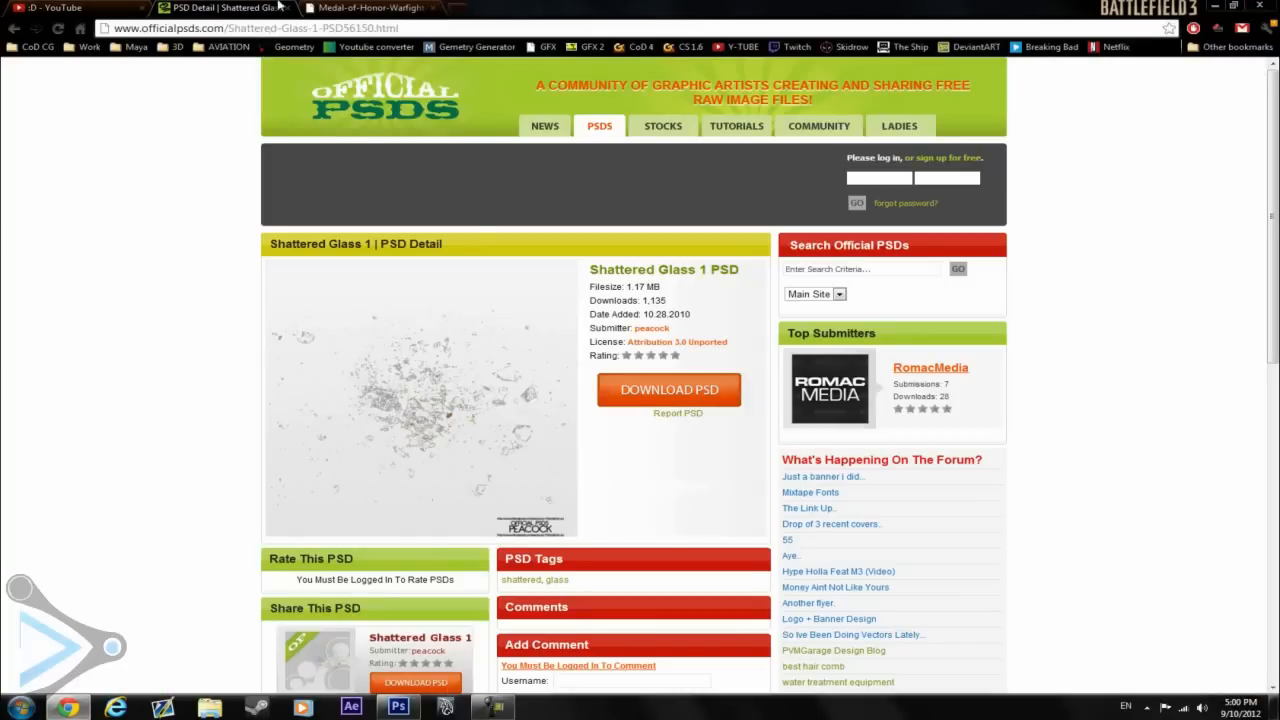
left_click(345, 7)
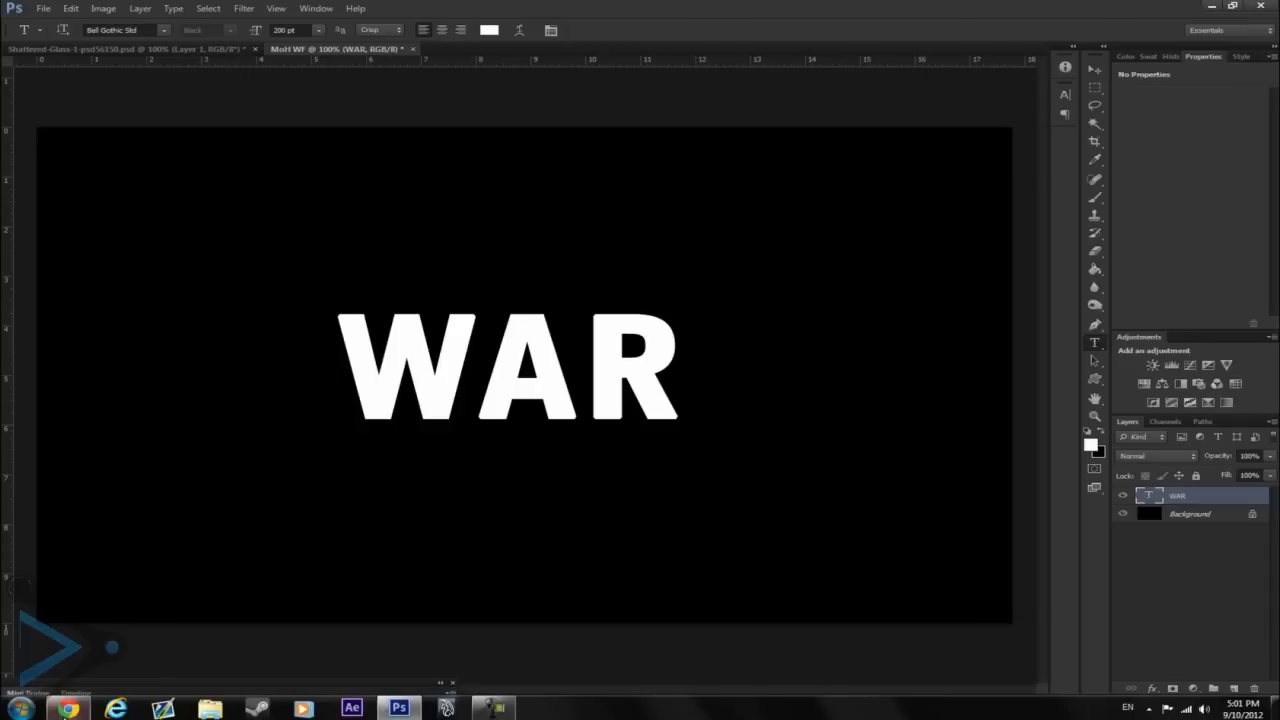
left_click(65, 710)
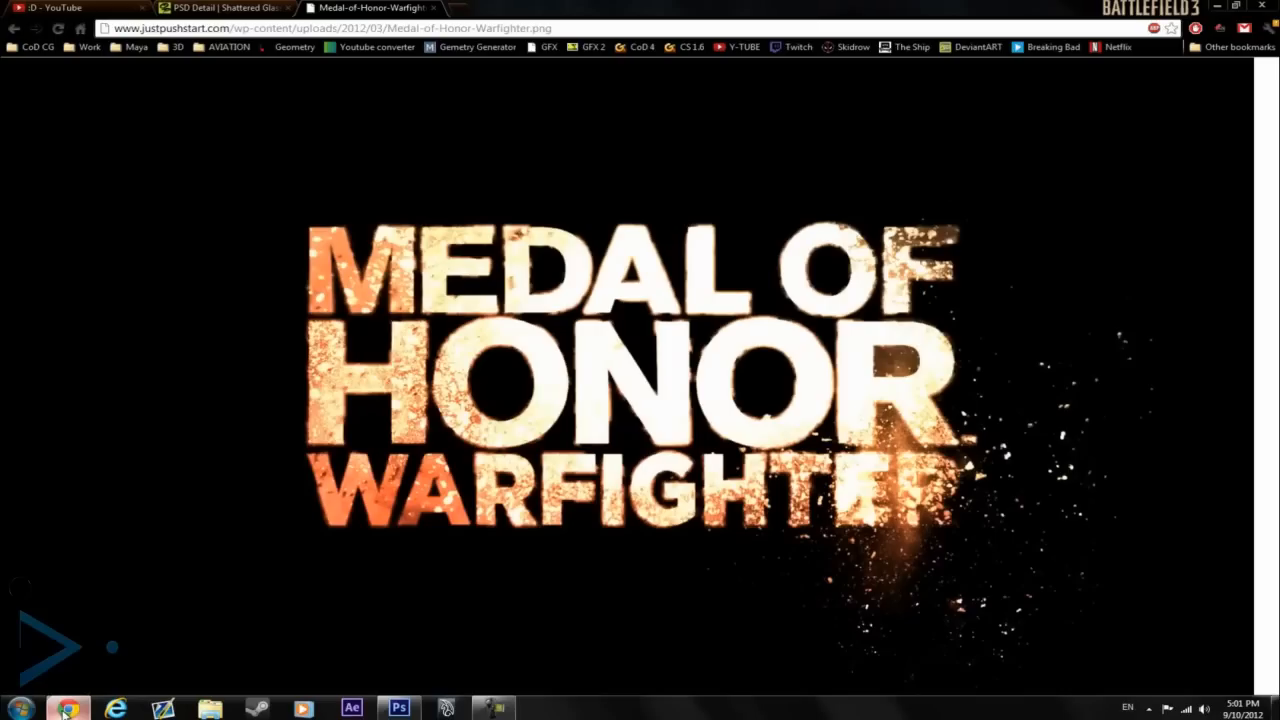
left_click(65, 710)
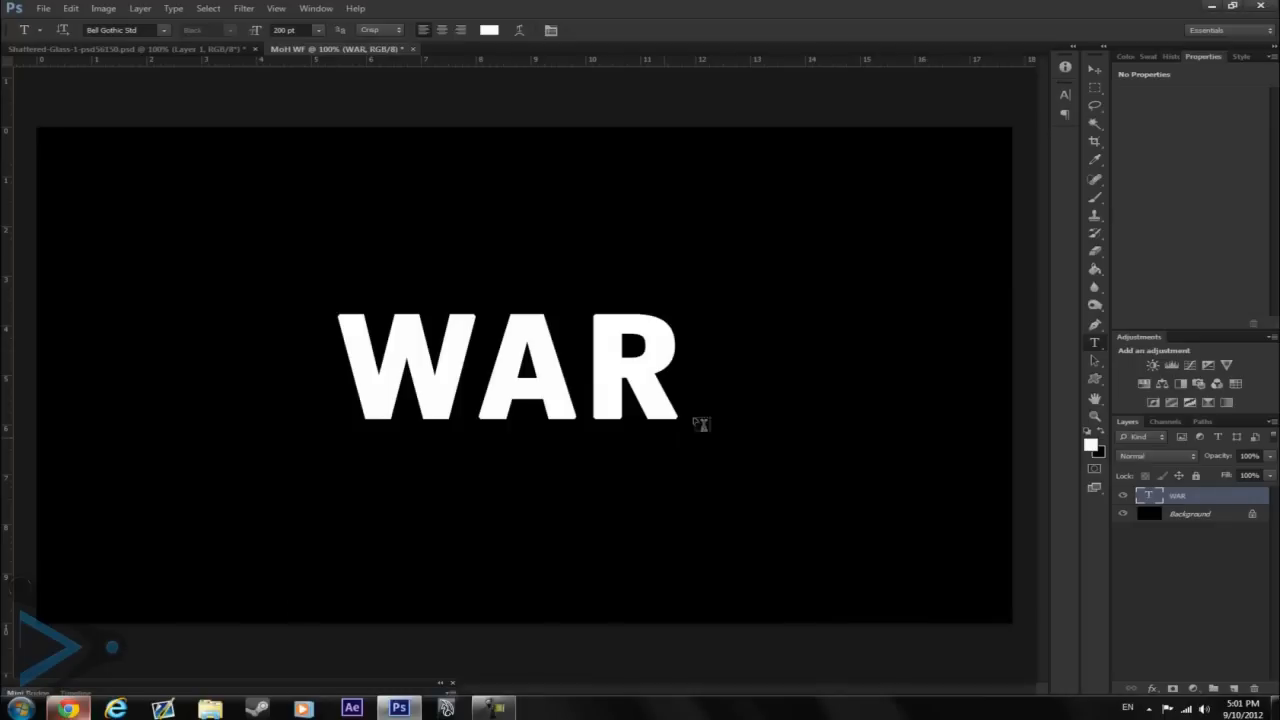
left_click(1094, 87)
mouse_move(342, 418)
left_mouse_down()
mouse_move(571, 486)
mouse_move(807, 528)
mouse_move(460, 434)
mouse_move(329, 416)
left_mouse_up()
left_click(806, 537)
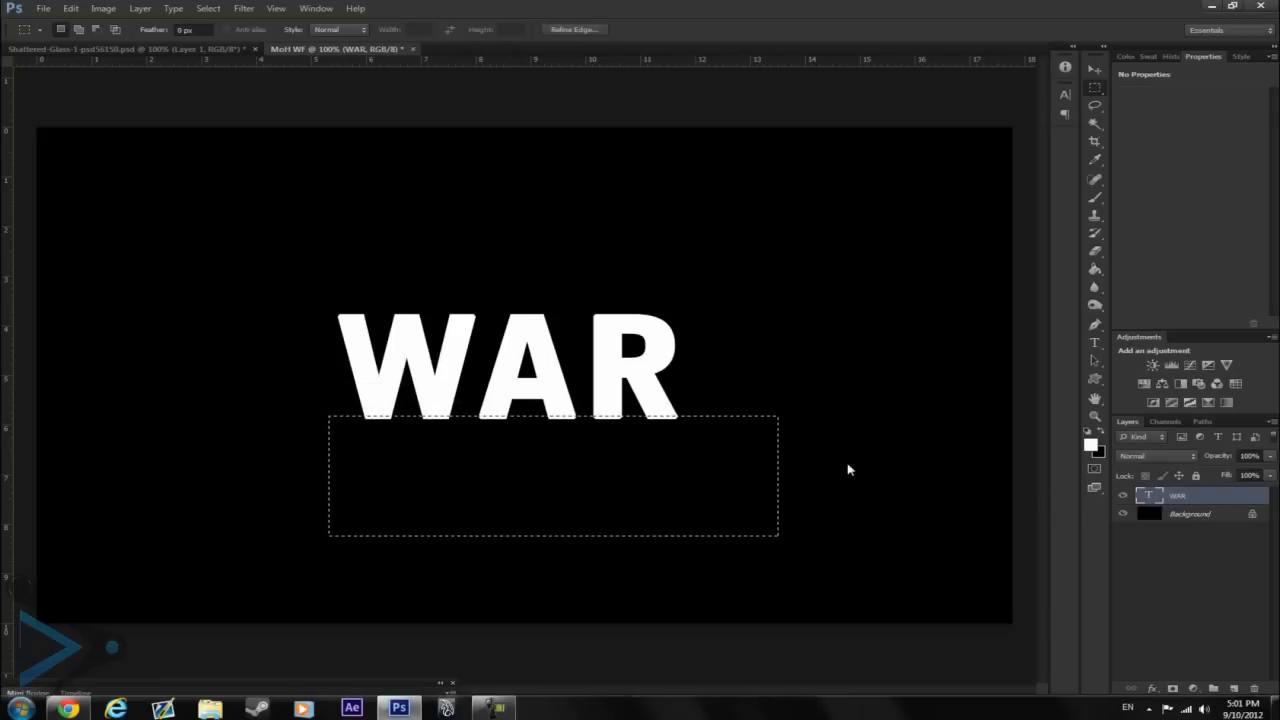
key("Delete")
left_click(651, 273)
left_click(907, 338)
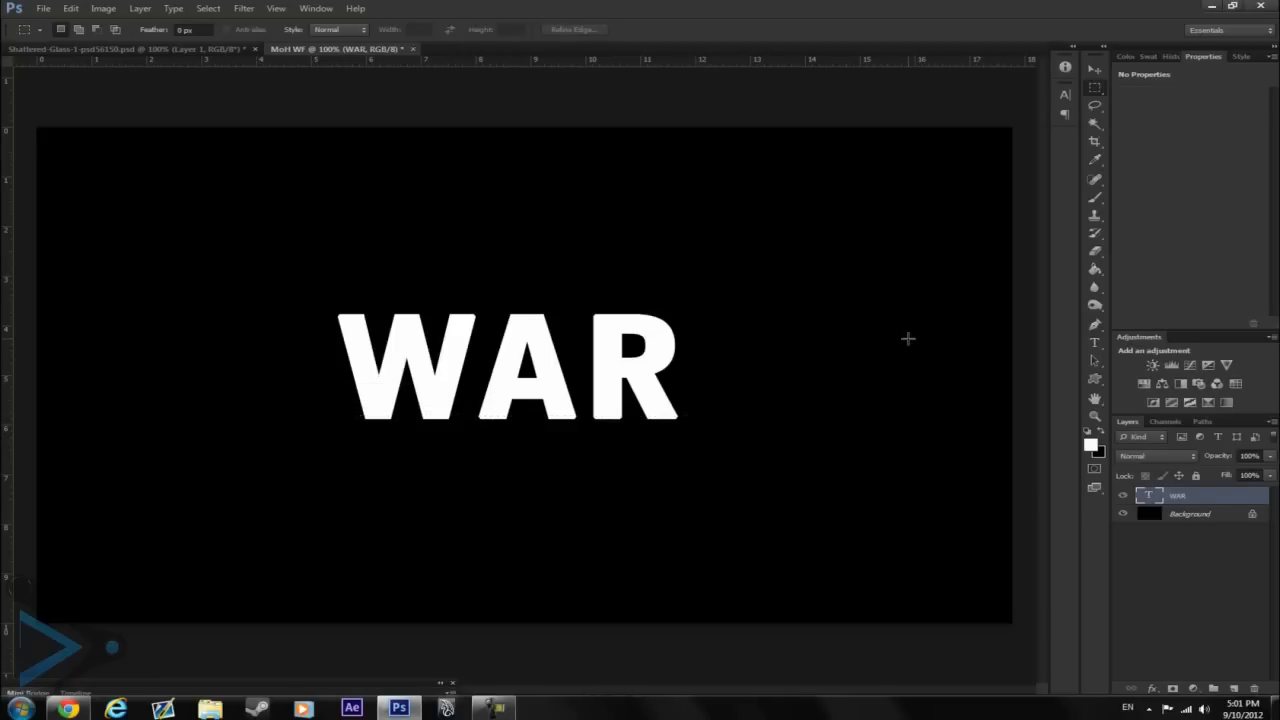
left_click(1095, 69)
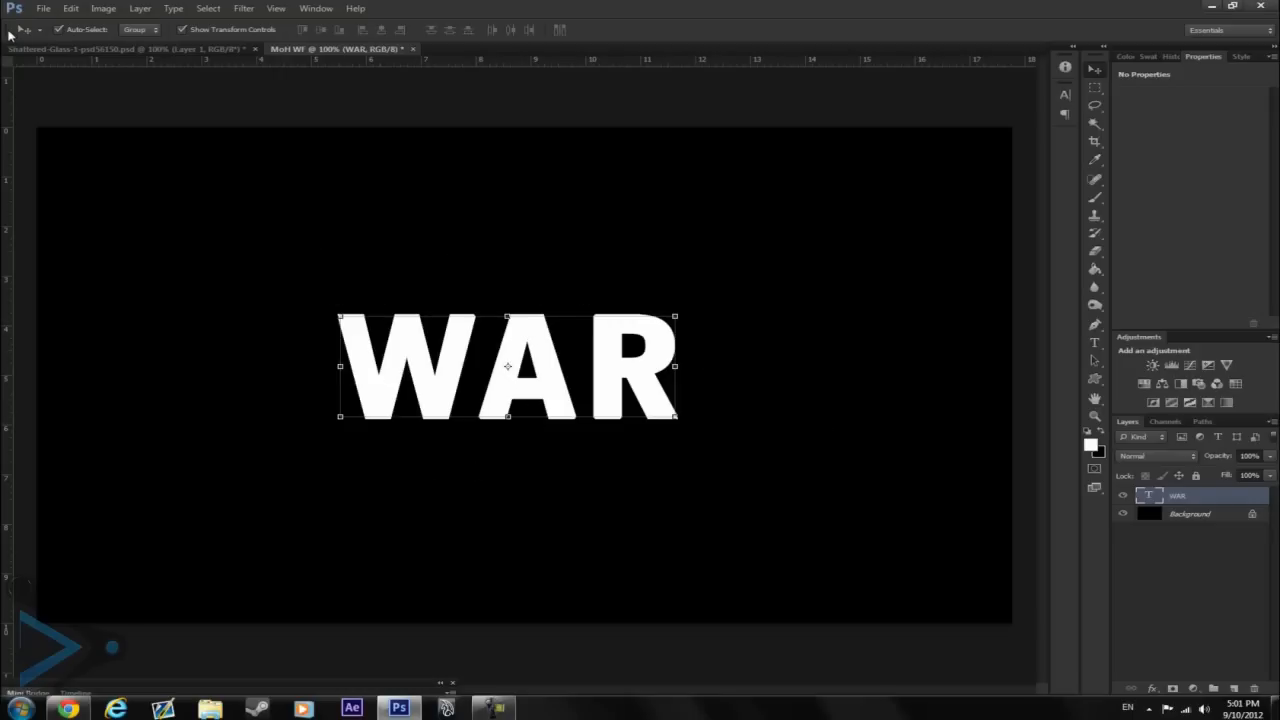
Switch to Chrome, open google.com in a new tab and run an image search for explosion
left_click(62, 709)
left_click(452, 7)
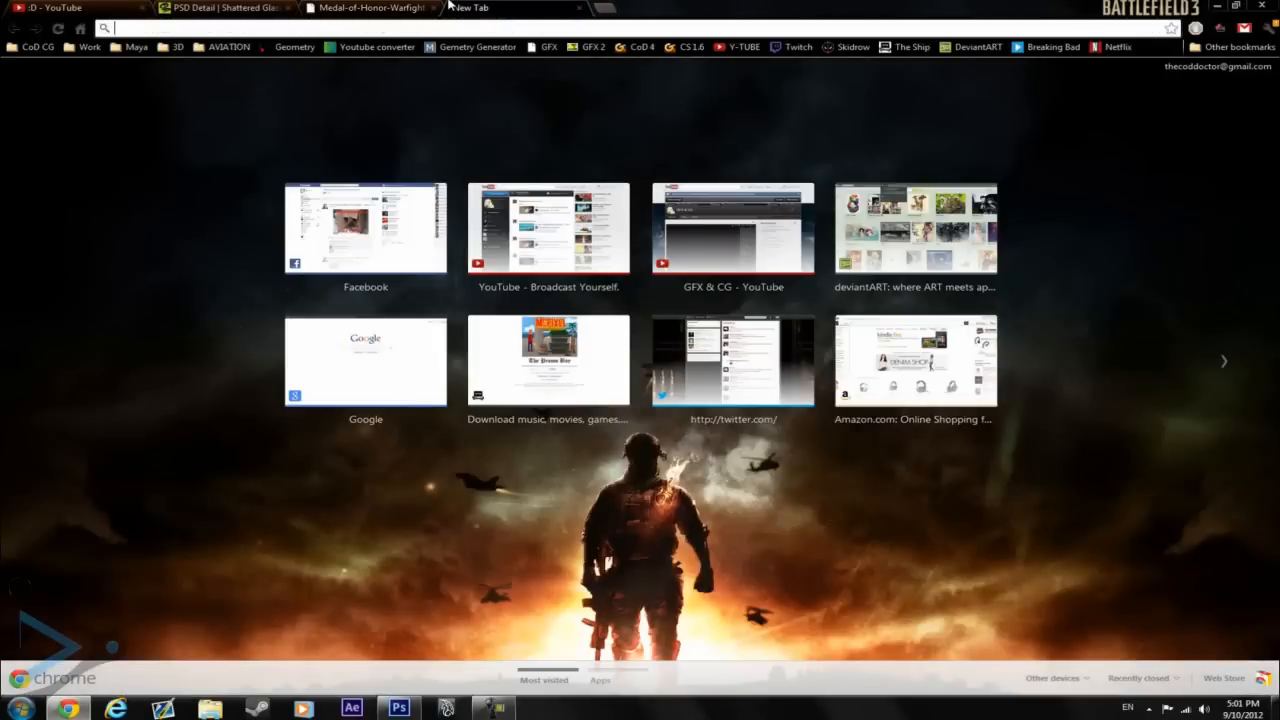
type("google.com")
key("Return")
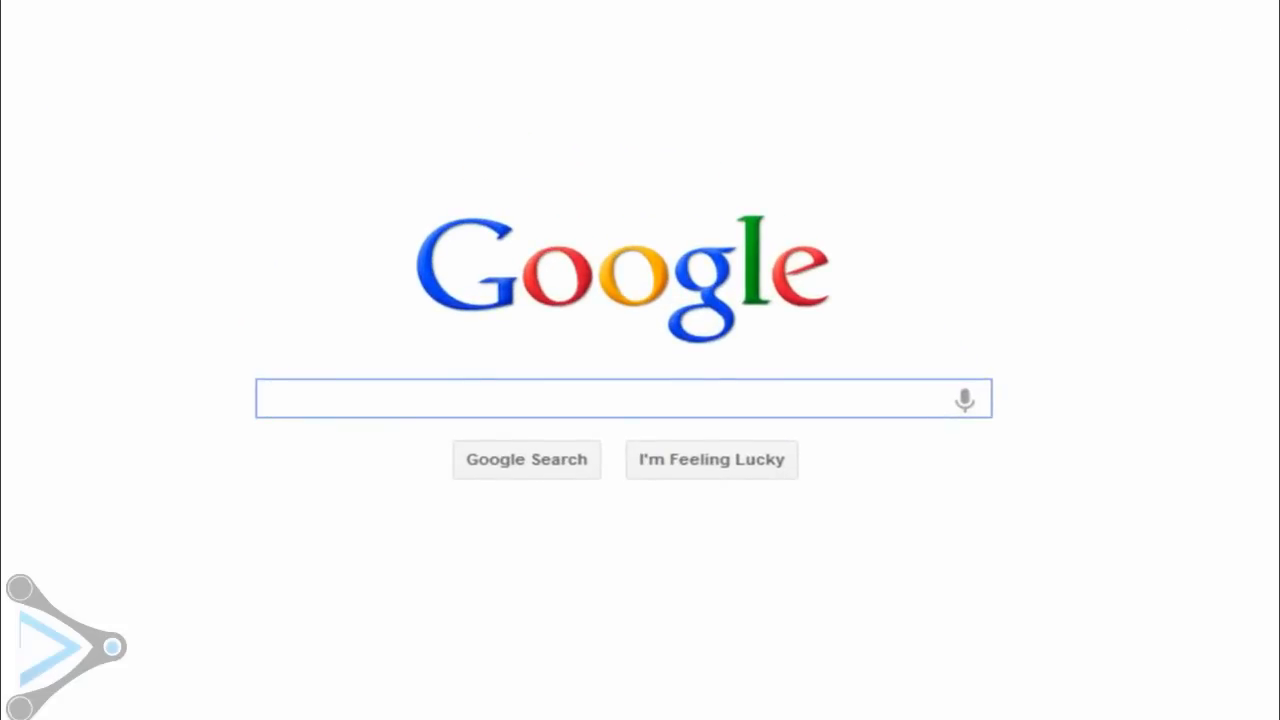
type("expolsion")
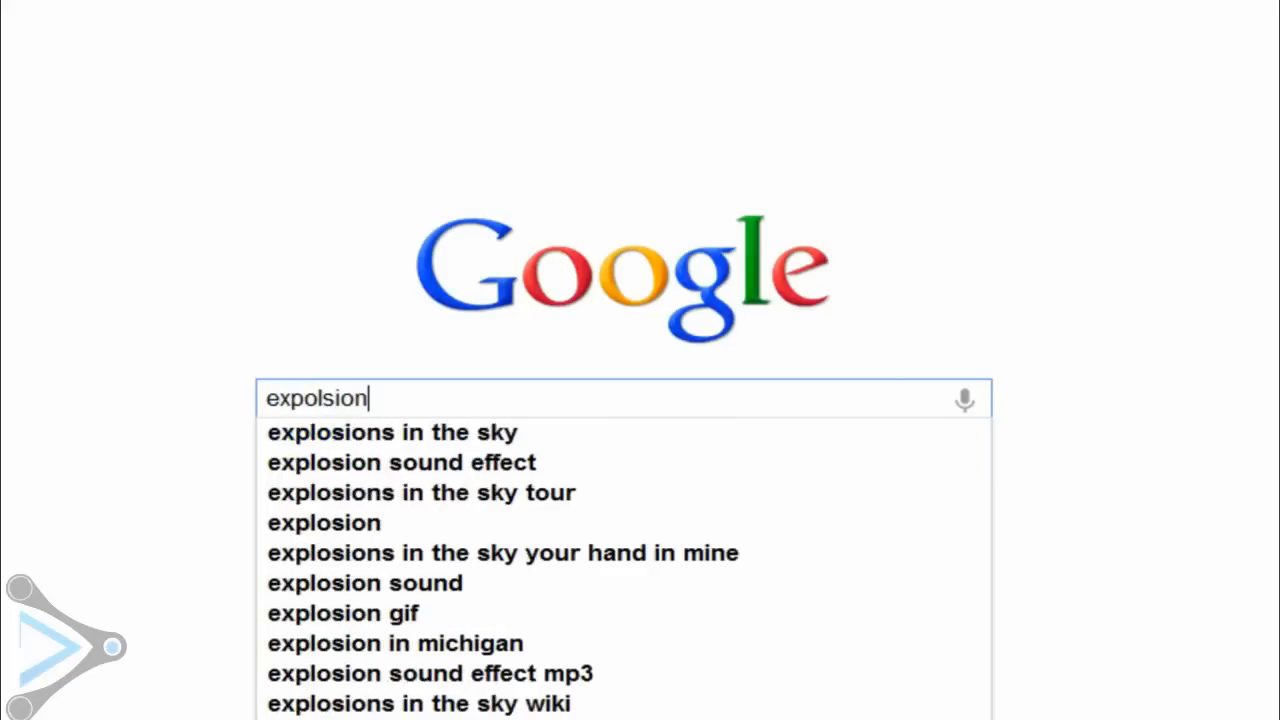
key("Return")
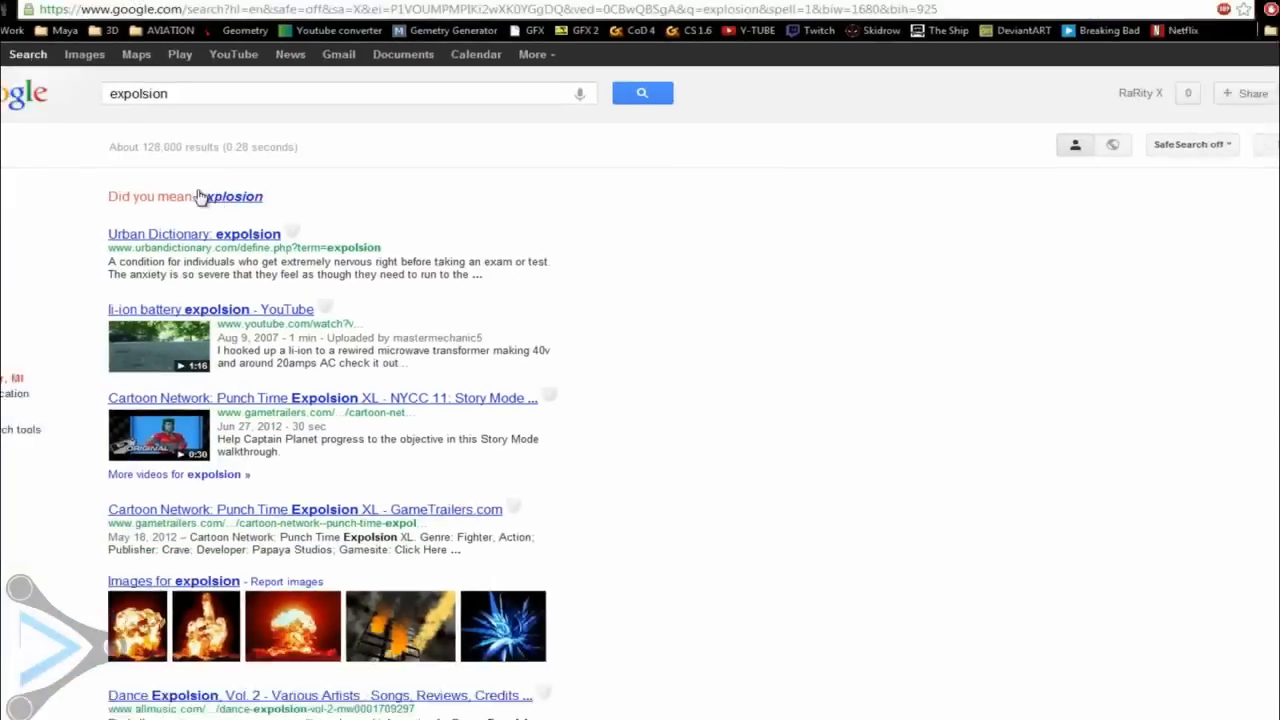
left_click(205, 196)
left_click(84, 54)
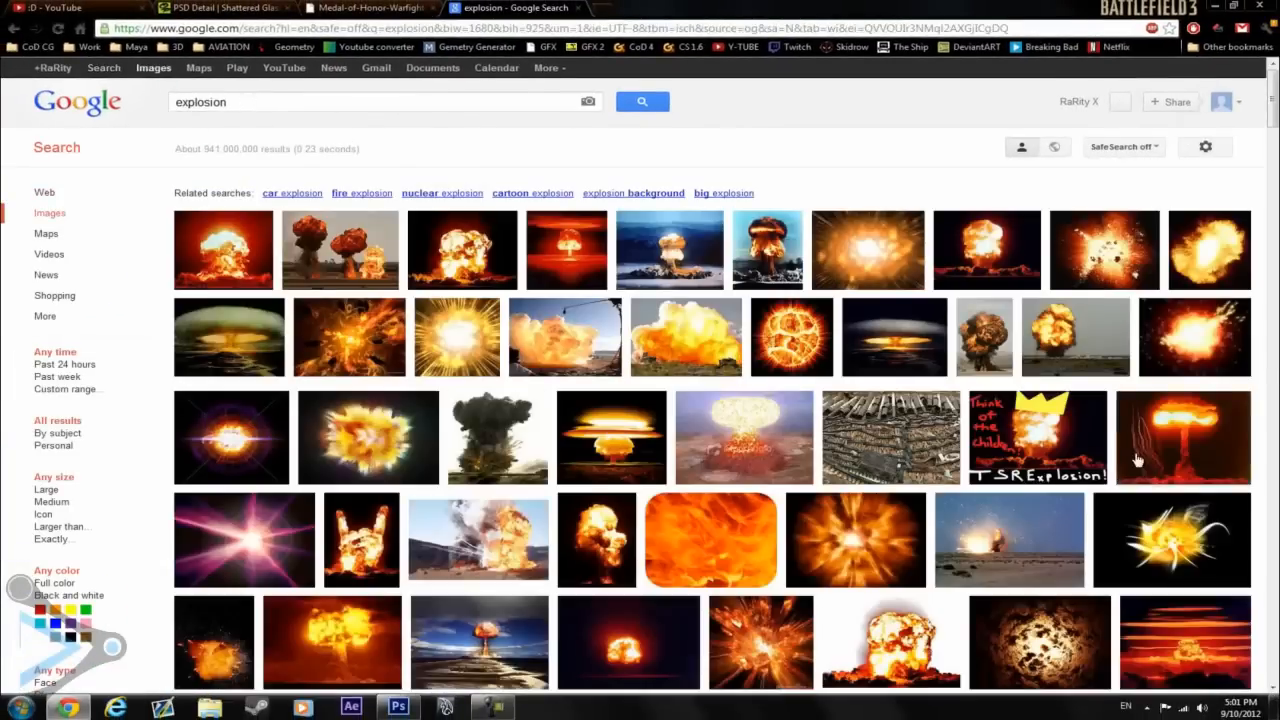
Find the orange space explosion picture among the image results and open it at full size, 1600x900
scroll(1150, 300, "down", 3)
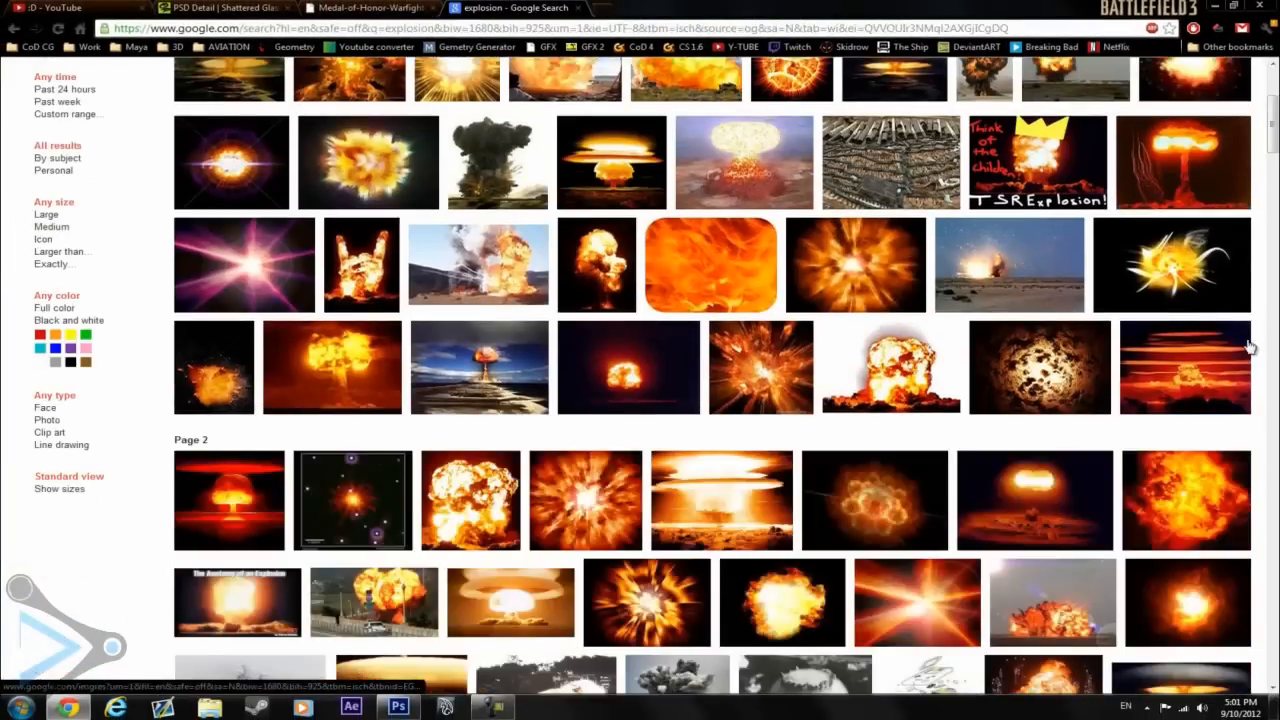
scroll(951, 378, "down", 2)
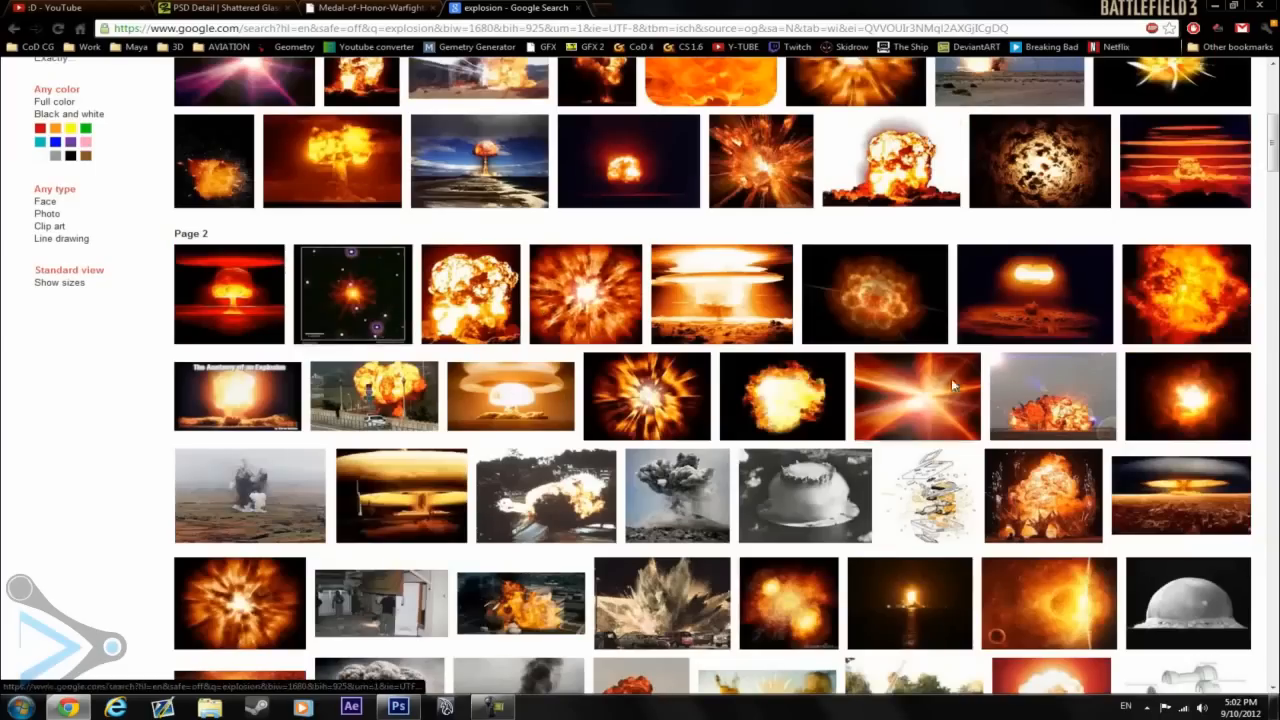
scroll(951, 378, "down", 1)
scroll(1010, 268, "down", 2)
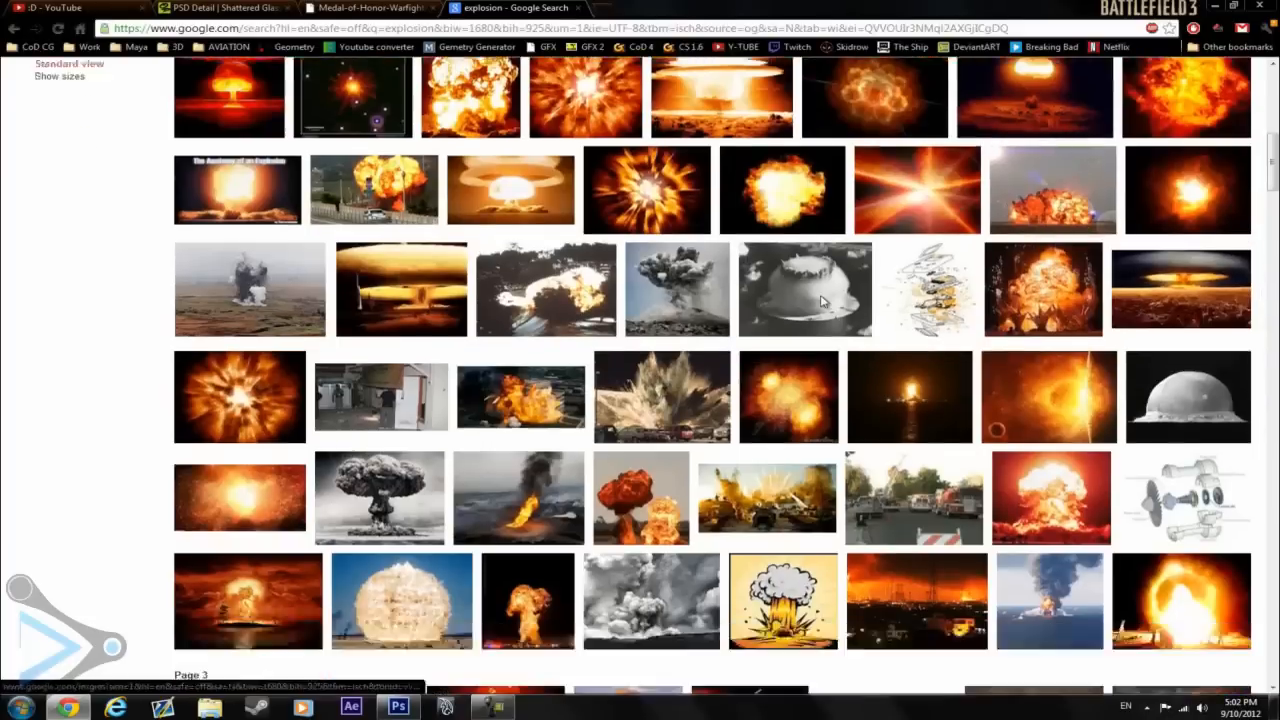
mouse_move(158, 355)
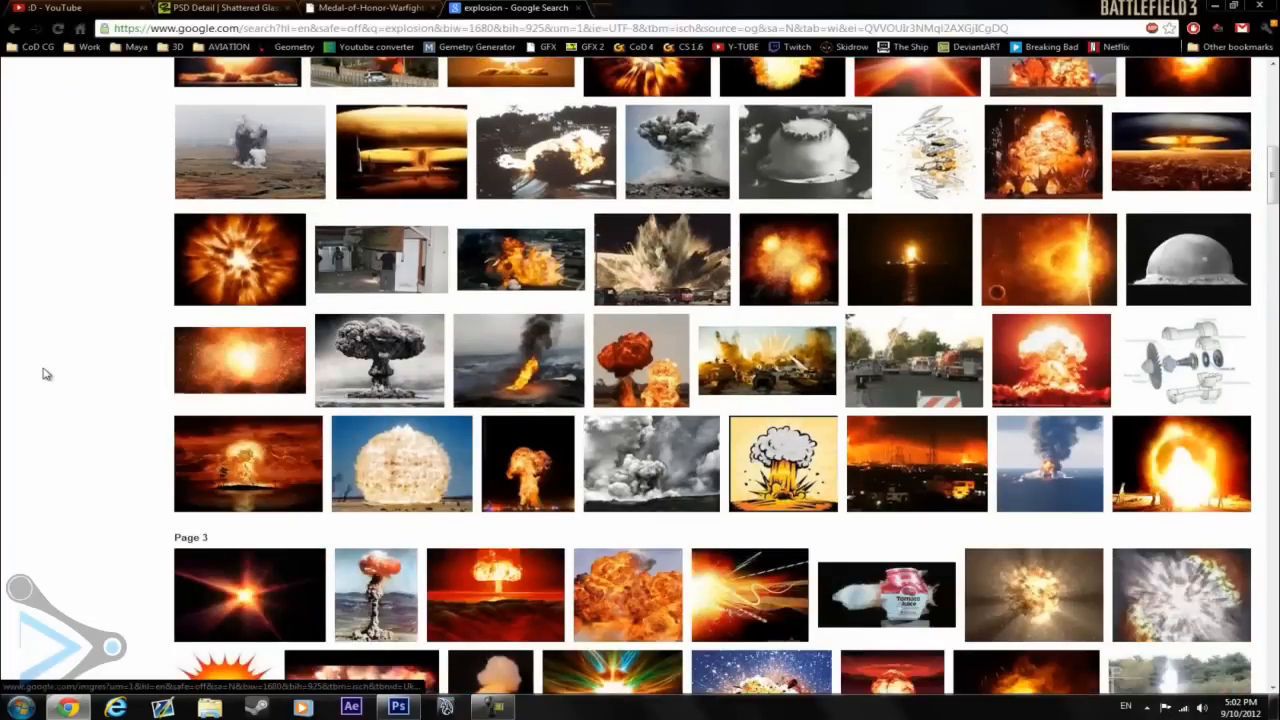
scroll(40, 371, "down", 1)
mouse_move(277, 271)
left_click(275, 296)
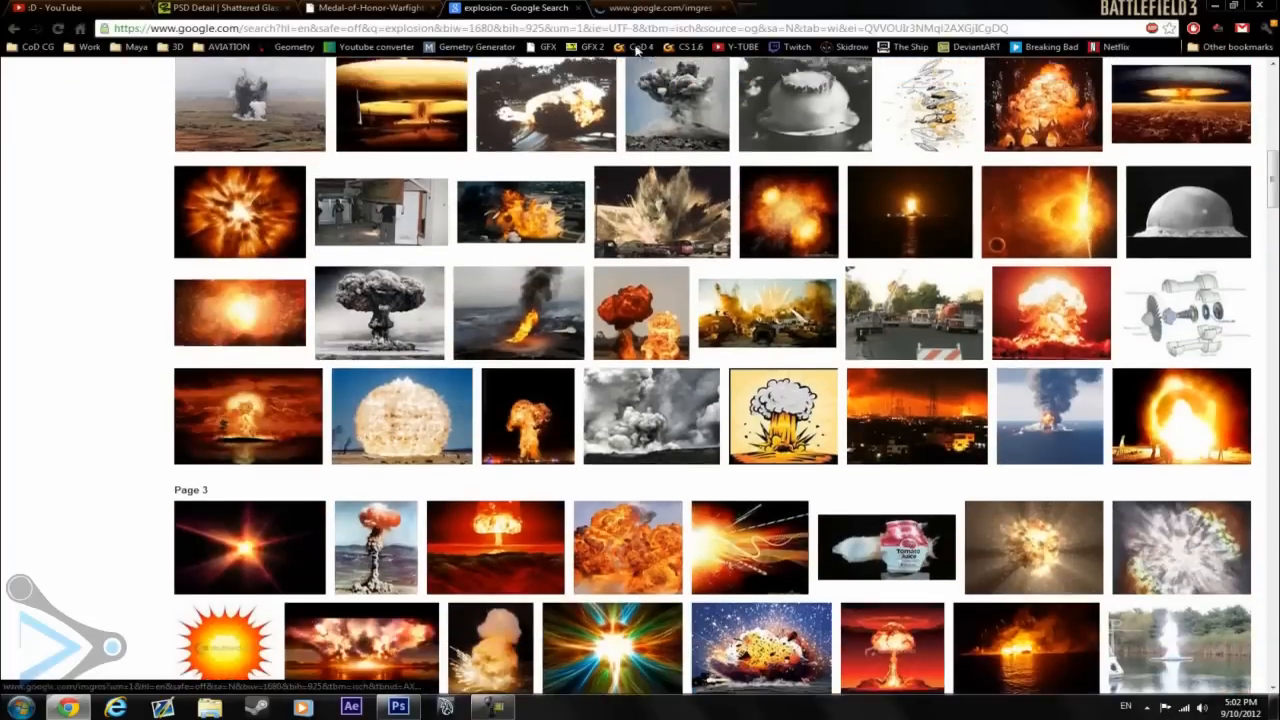
left_click_drag(1055, 137, 1097, 148)
left_click(1097, 150)
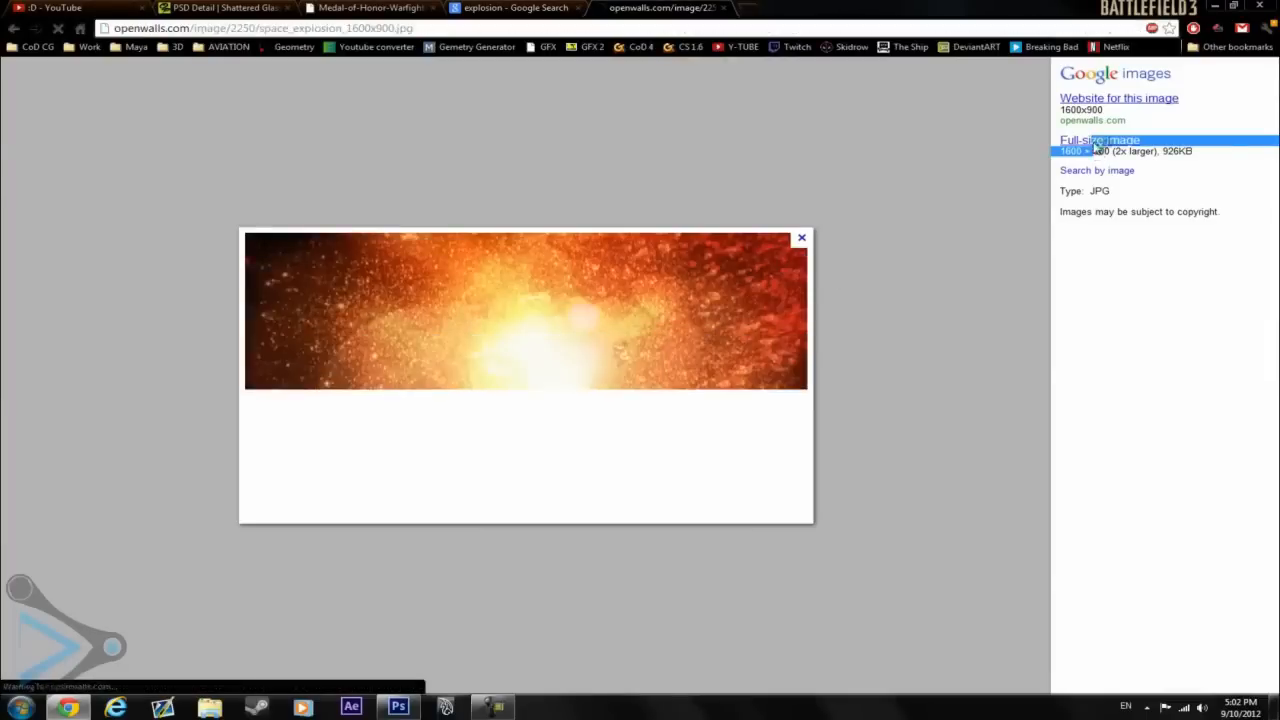
Save the explosion picture to the Desktop as the JPEG space_explosion_1600x900 and close its page
right_click(455, 469)
left_click(500, 474)
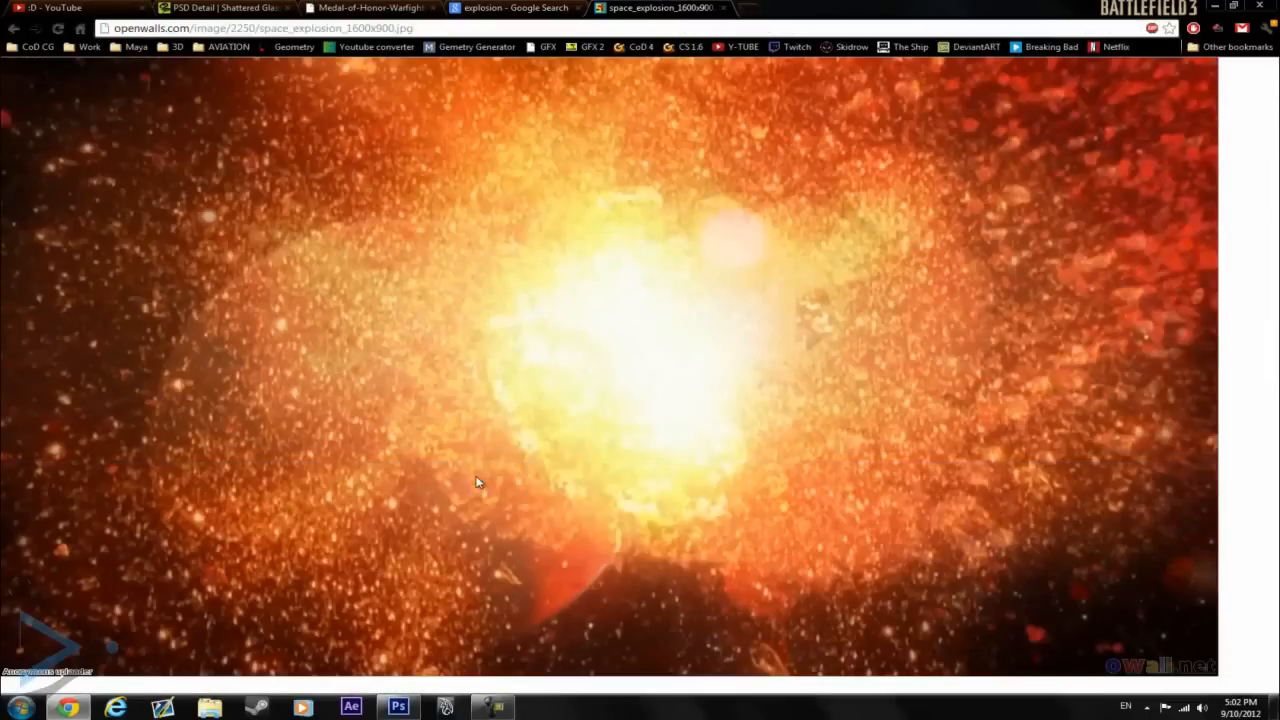
left_click(64, 94)
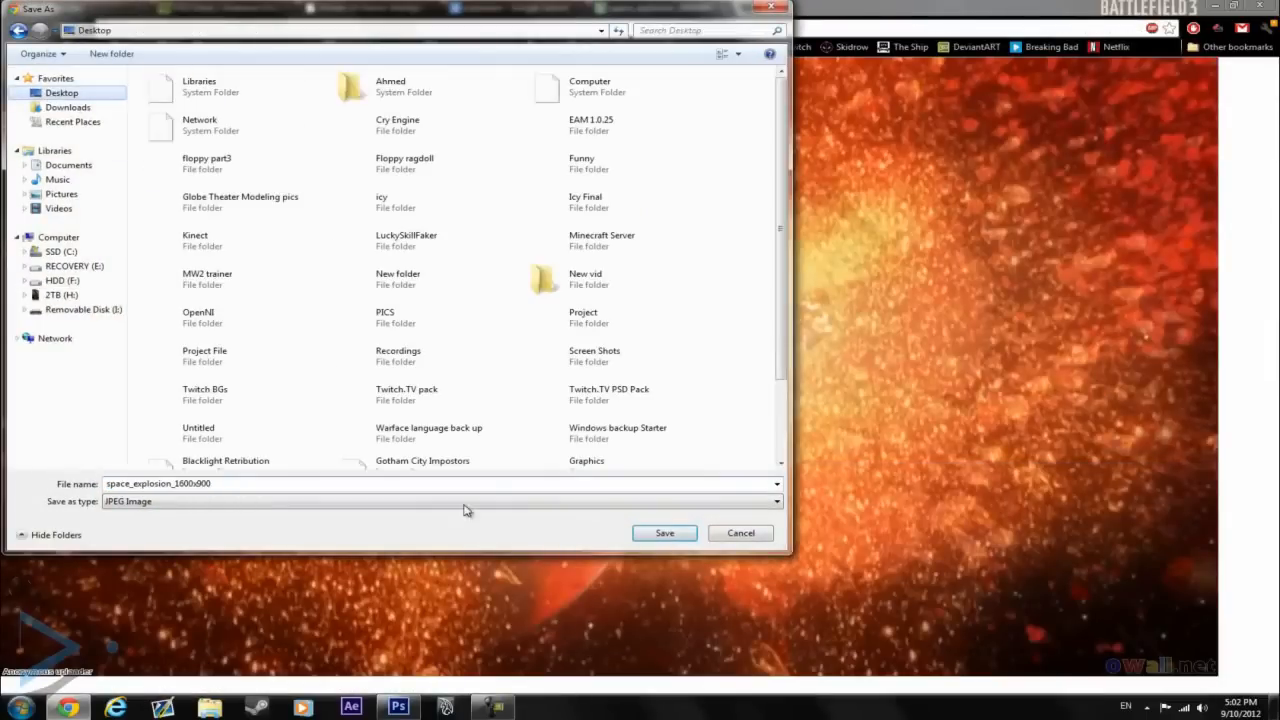
left_click(664, 533)
key("ctrl+w")
Check the Medal of Honor Warfighter logo once more as a reference and return to Photoshop
scroll(609, 224, "up", 7)
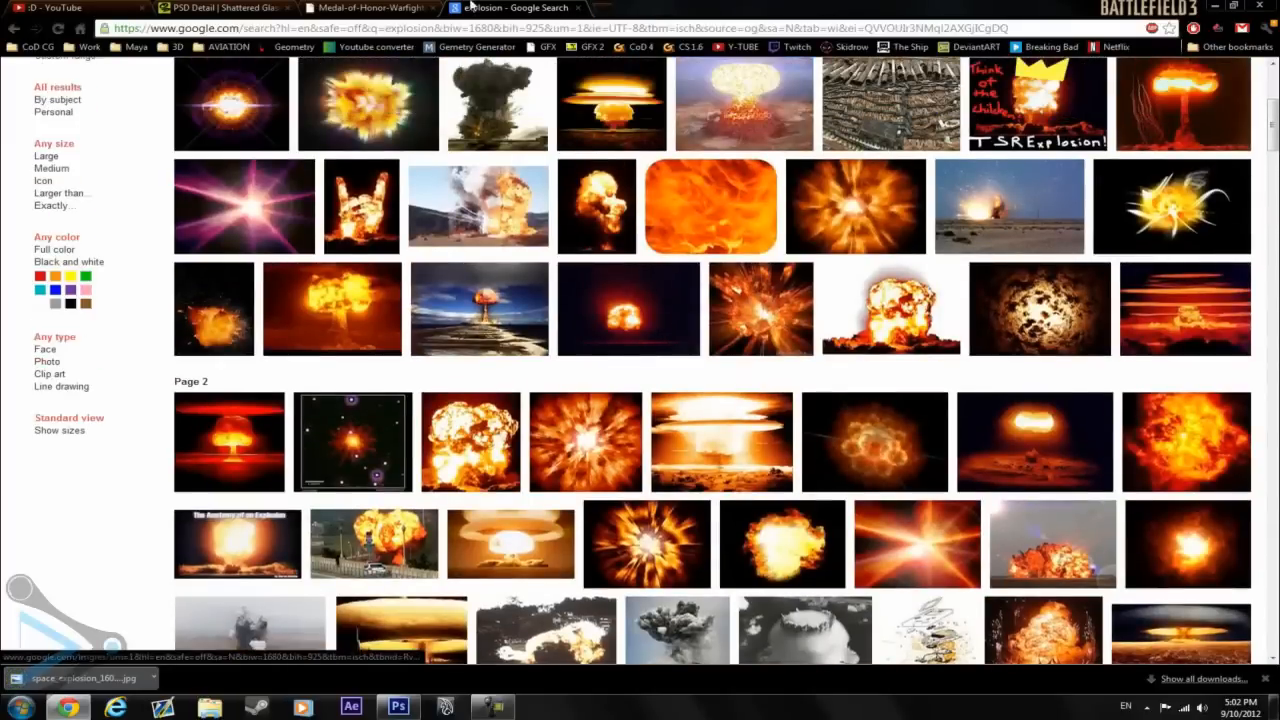
left_click(390, 7)
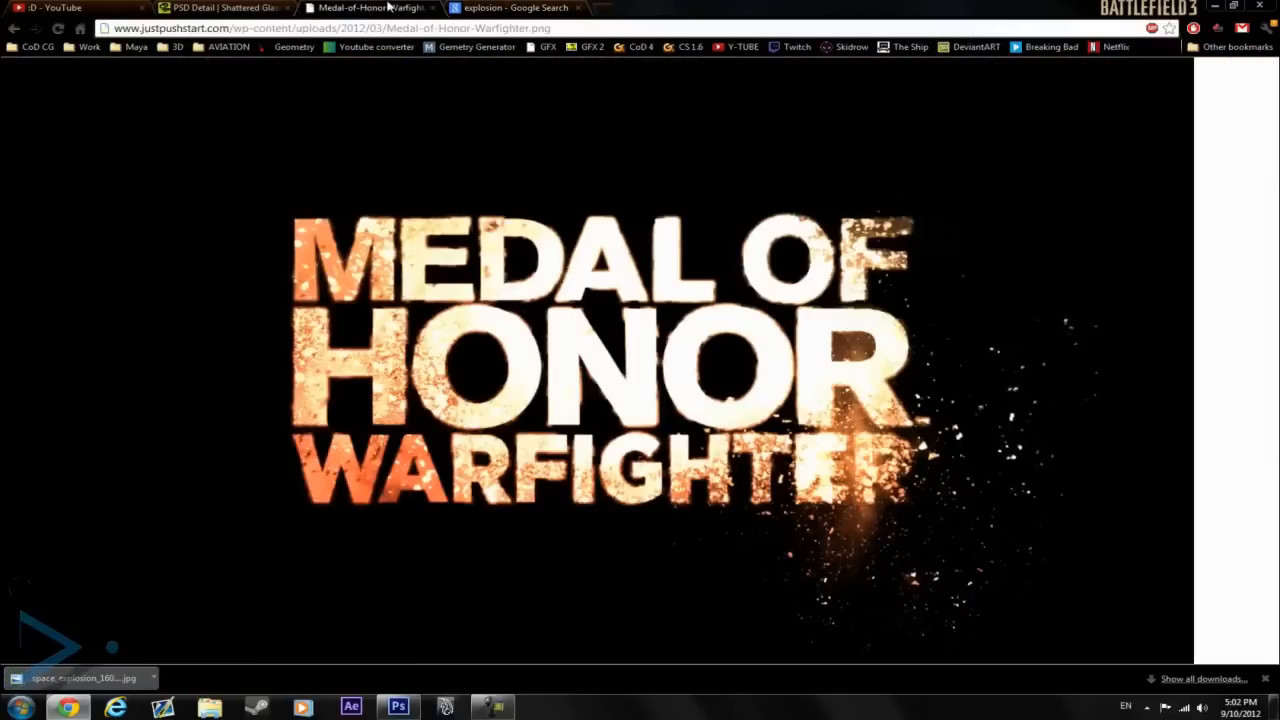
left_click(510, 7)
left_click(1214, 5)
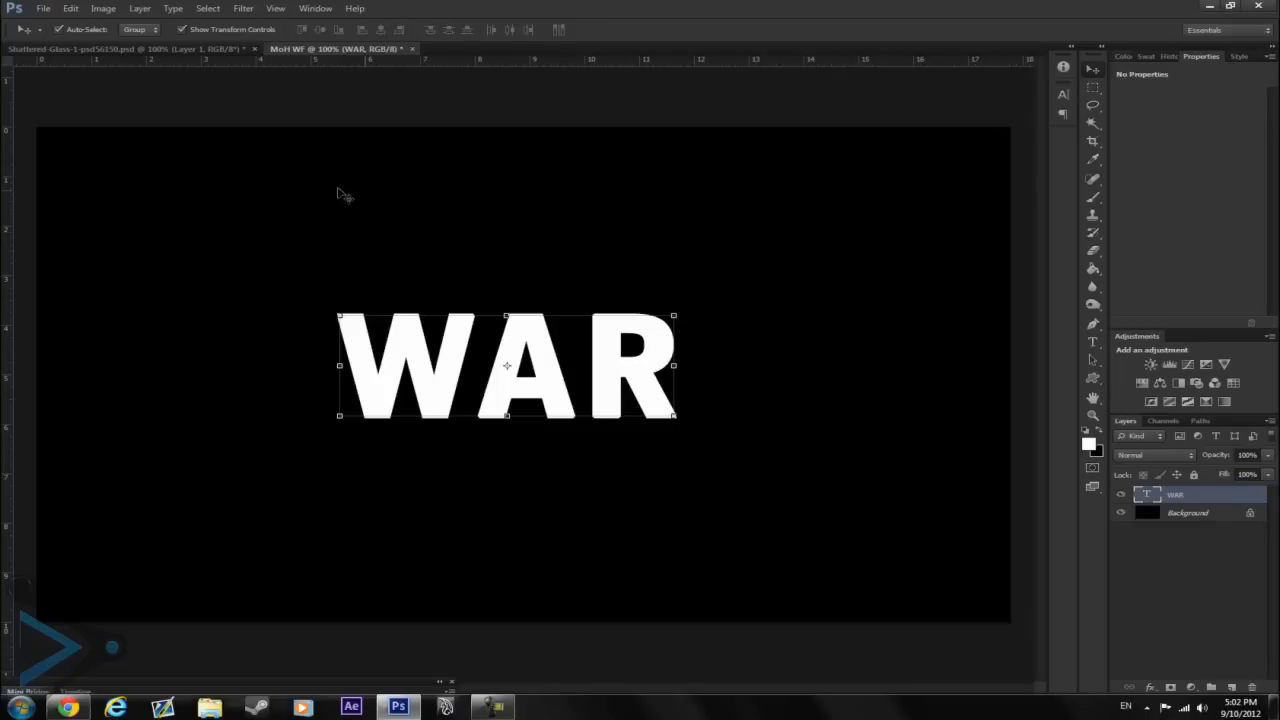
Open the space_explosion_1600x900 image from the Desktop
left_click(43, 8)
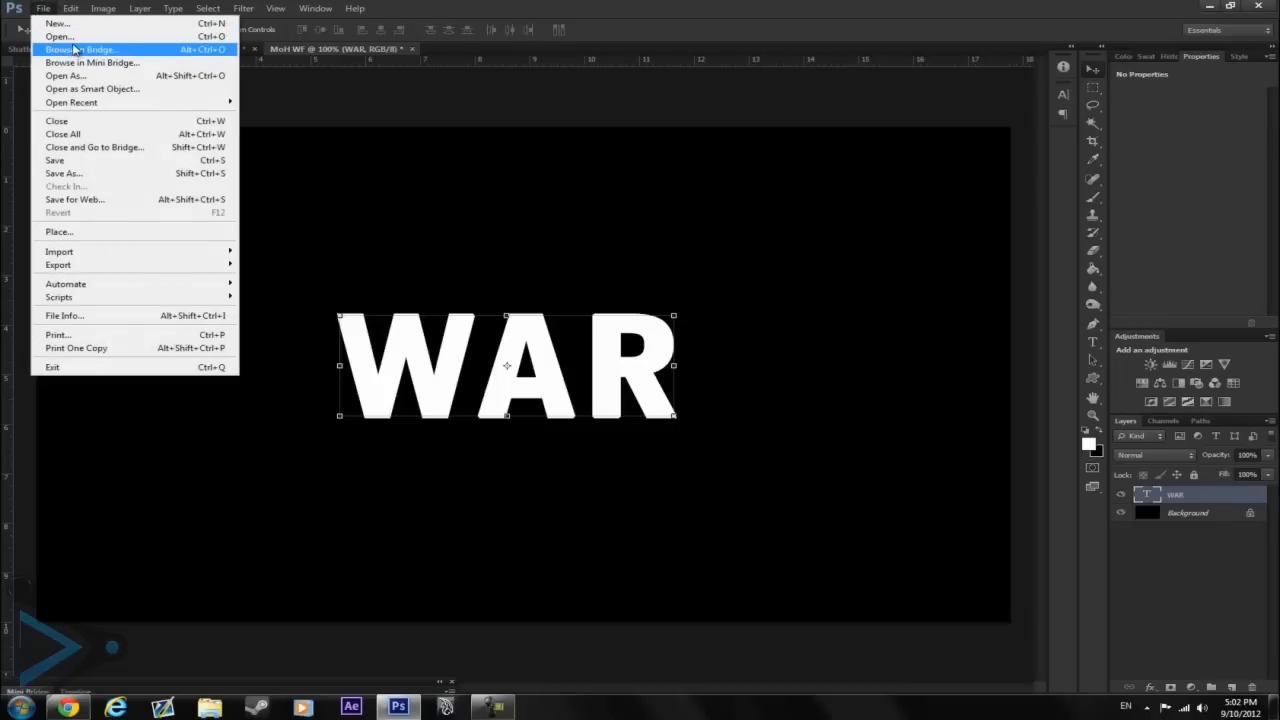
left_click(70, 34)
left_click(78, 96)
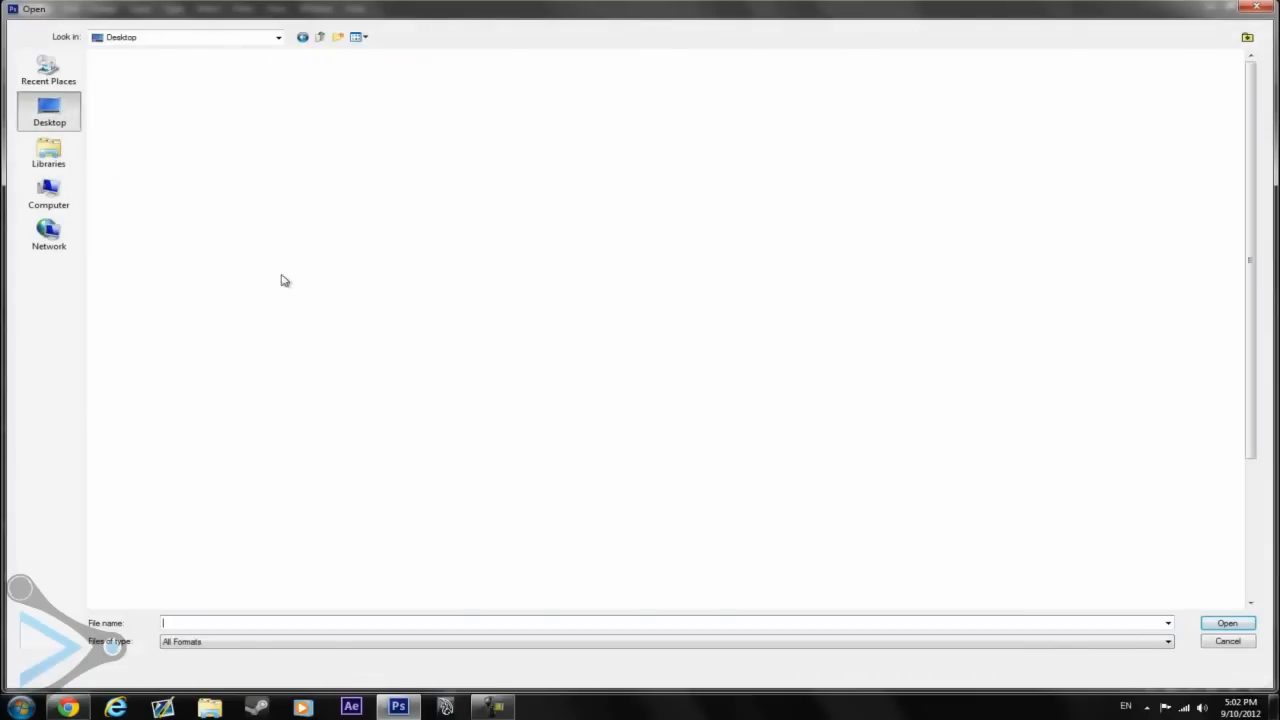
left_click(985, 465)
scroll(985, 465, "down", 2)
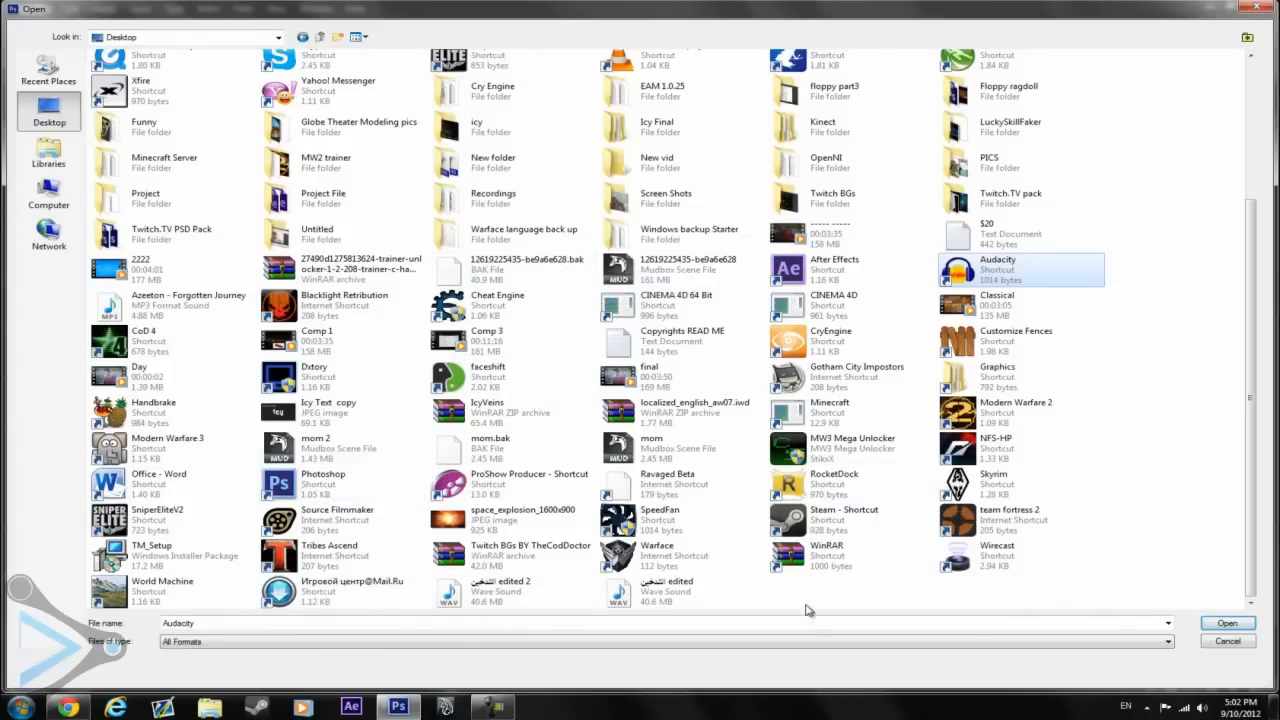
double_click(500, 512)
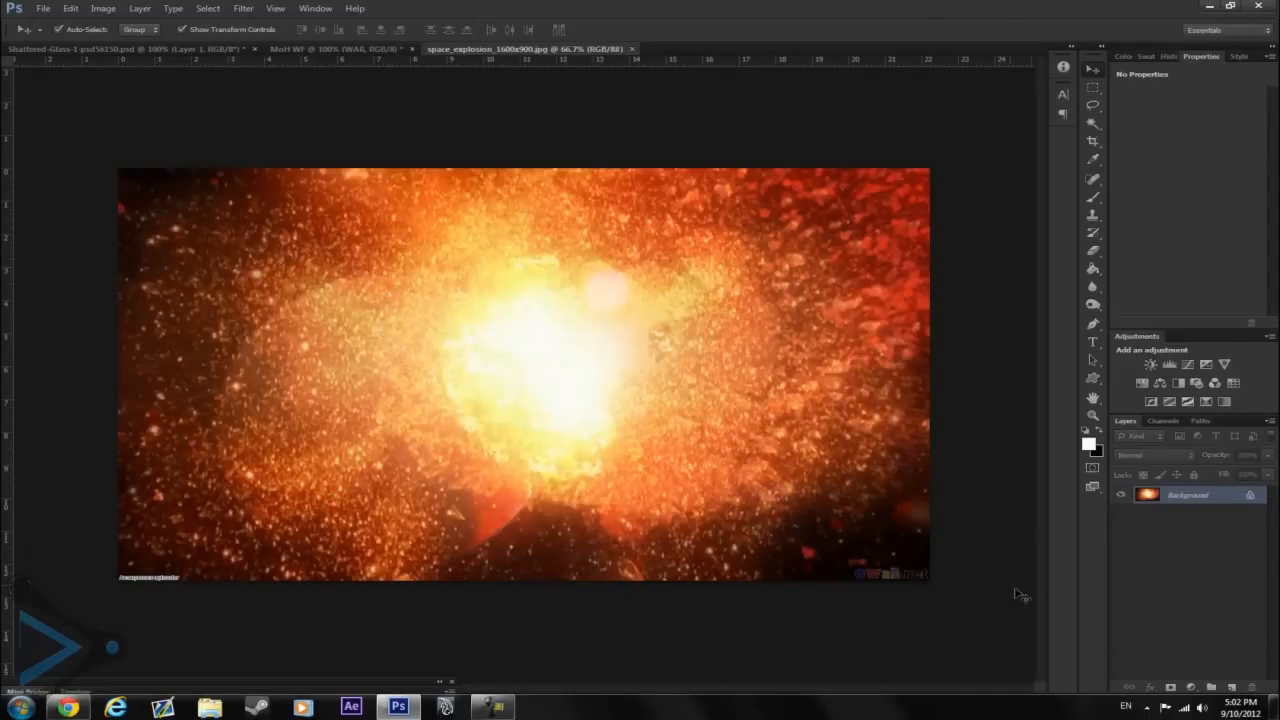
Remove the watermarks along the explosion picture's bottom edge with a full-width Content-Aware fill at 100% opacity, and deselect
left_click(1093, 88)
left_click_drag(90, 560, 960, 590)
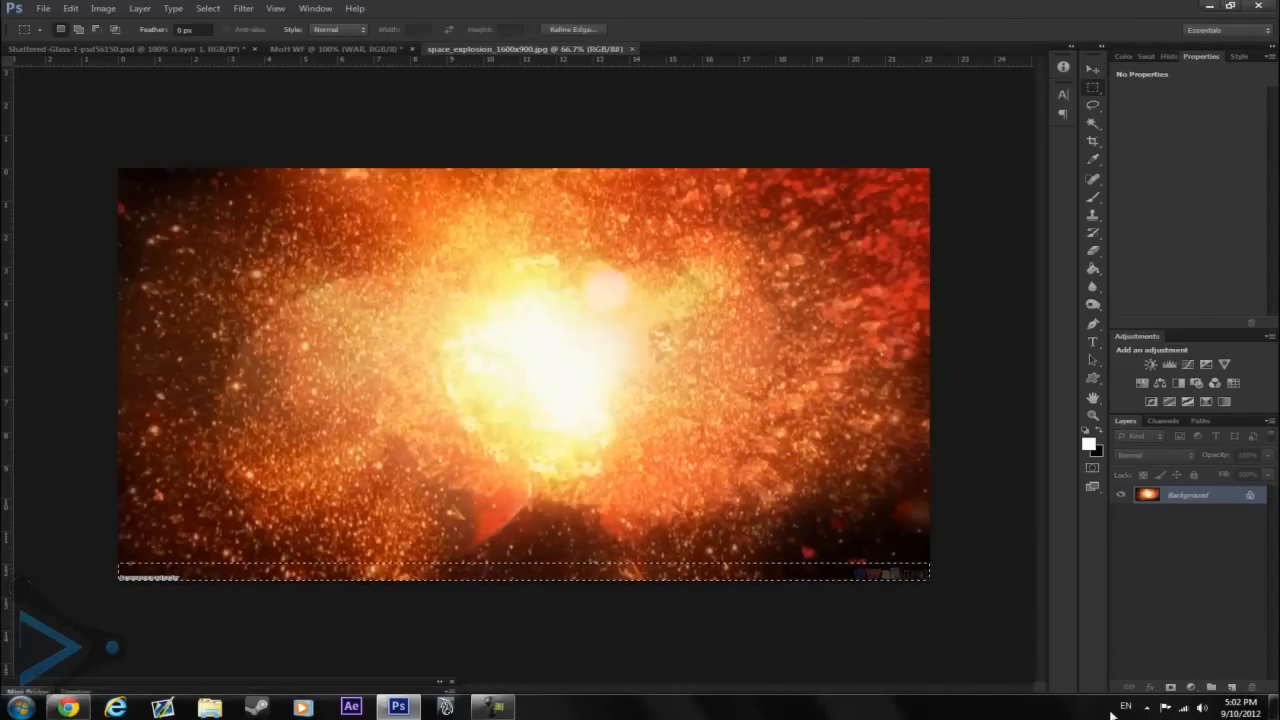
key("shift+BackSpace")
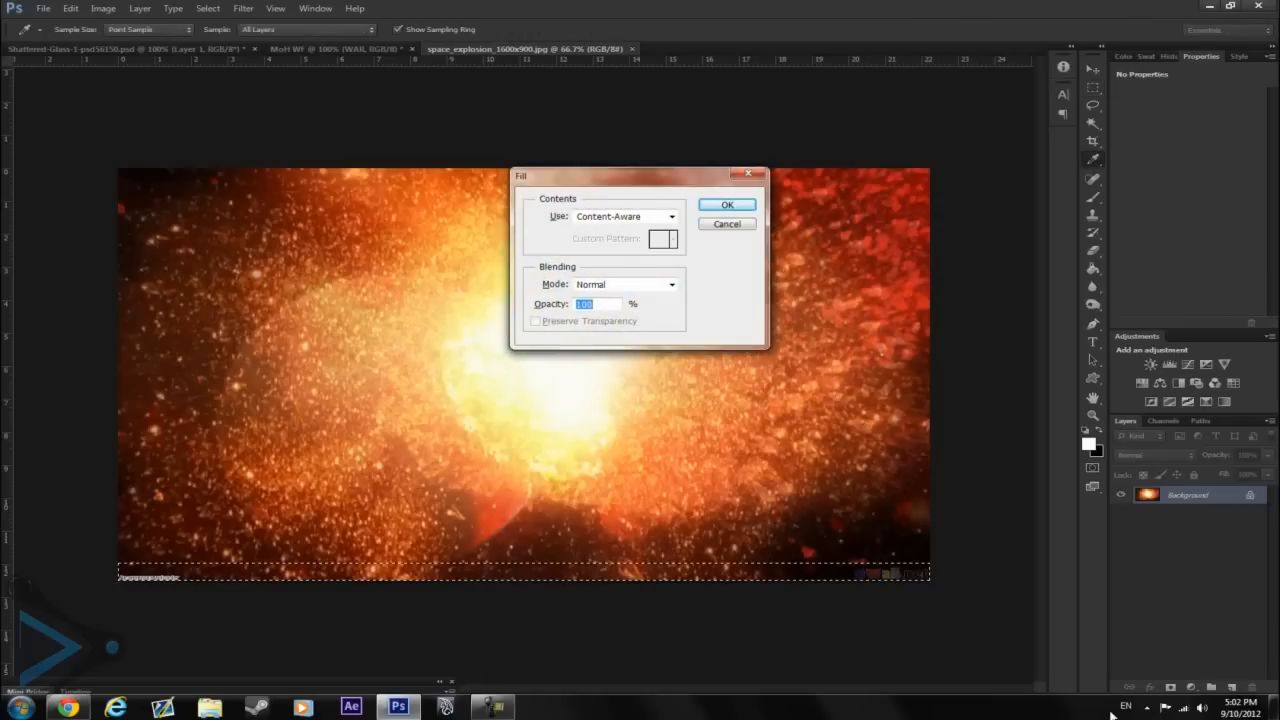
left_click(727, 205)
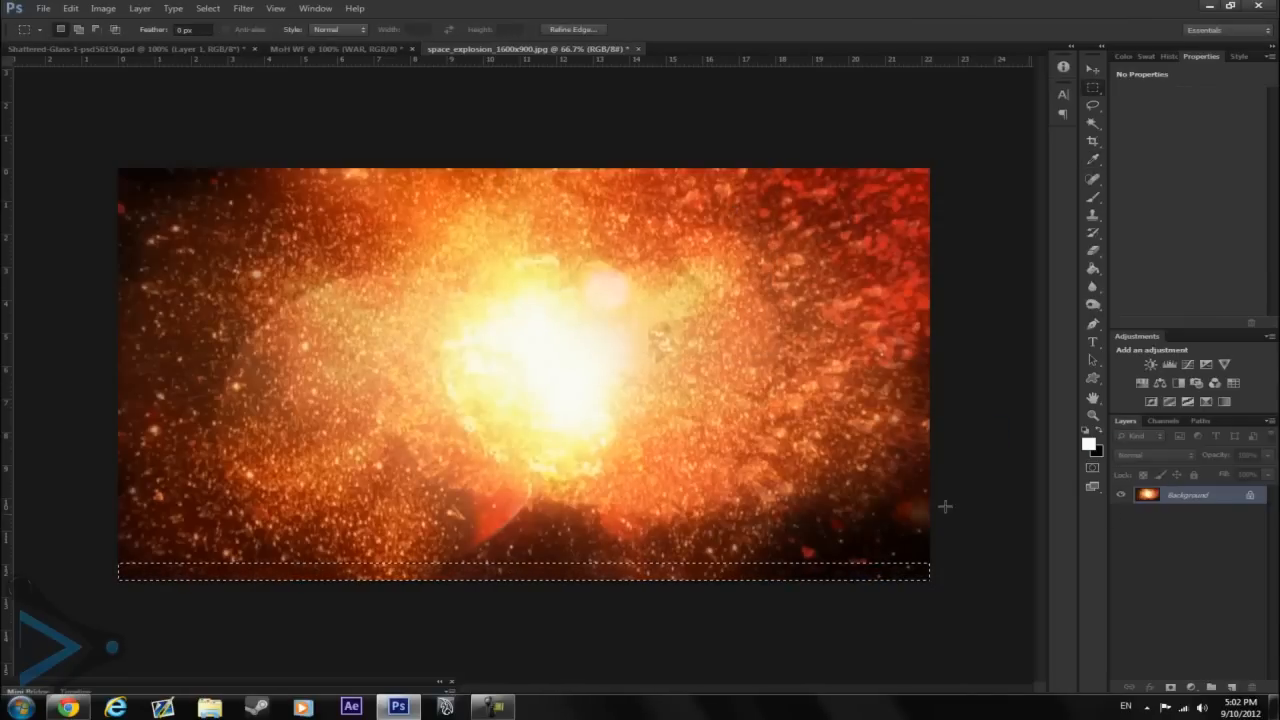
left_click(627, 387)
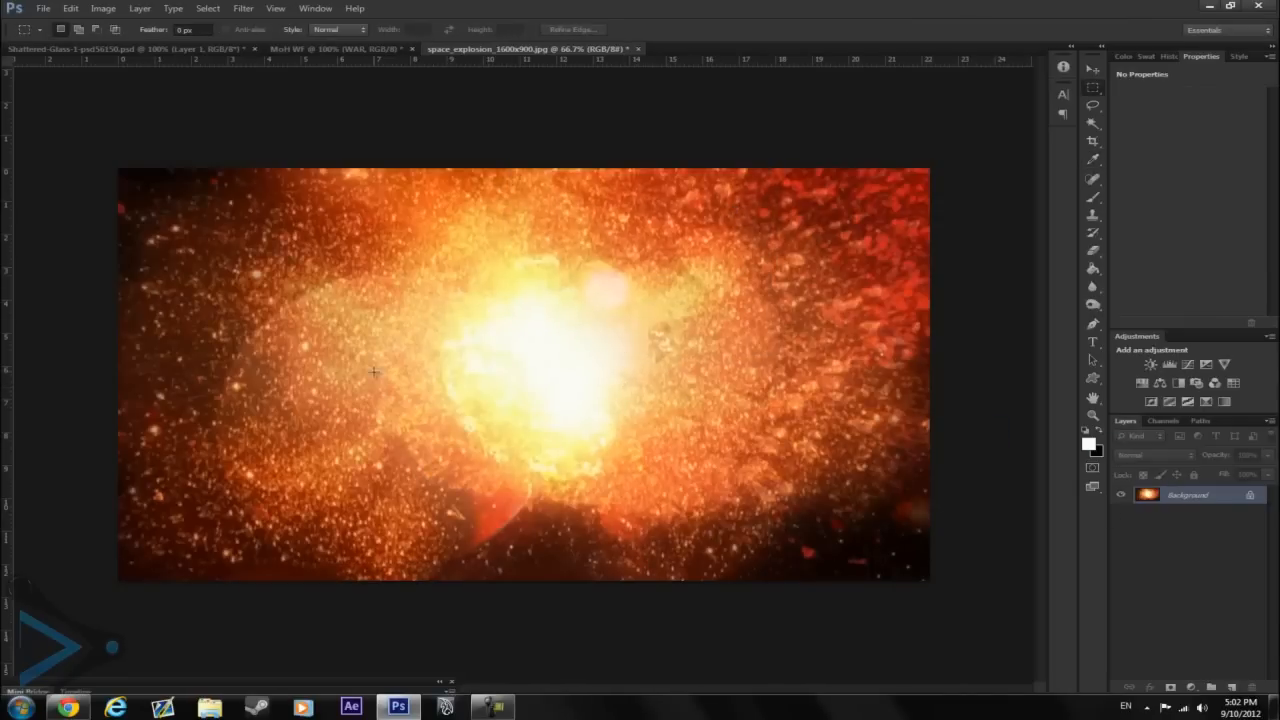
Move the explosion picture into the MoH WF document as a layer above WAR and position it over the whole canvas
left_click(1092, 70)
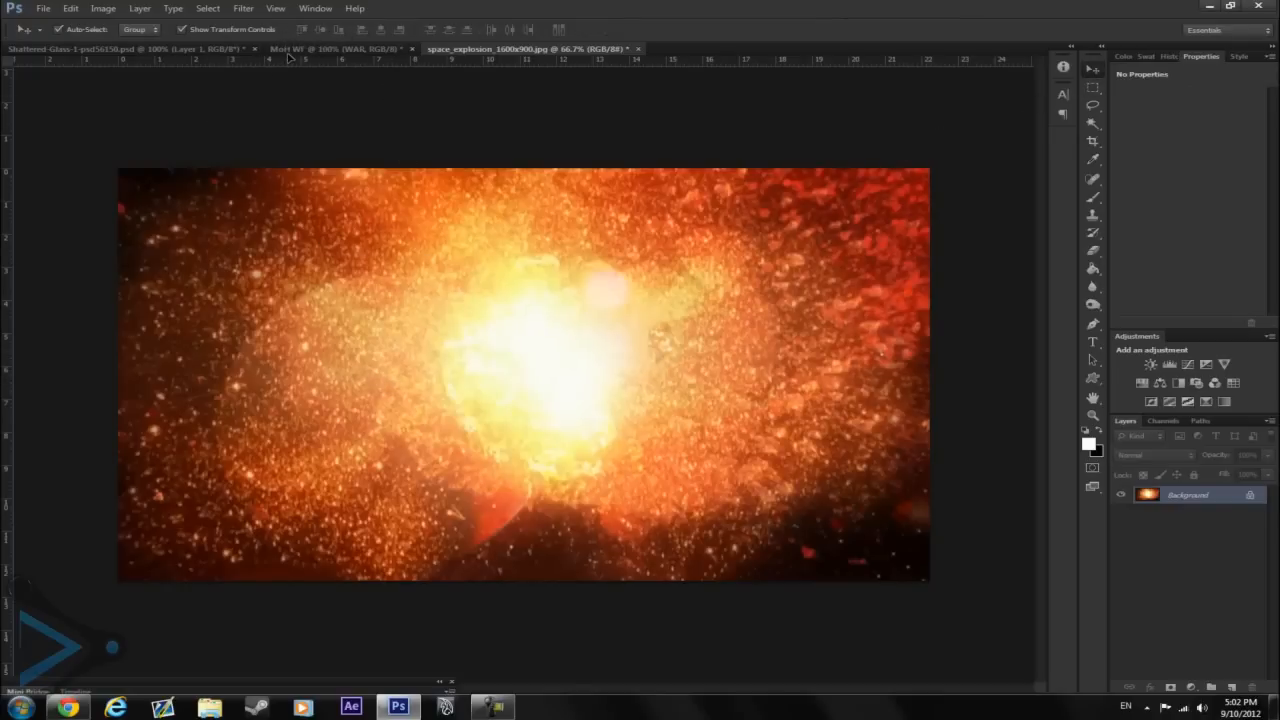
left_click_drag(288, 58, 585, 428)
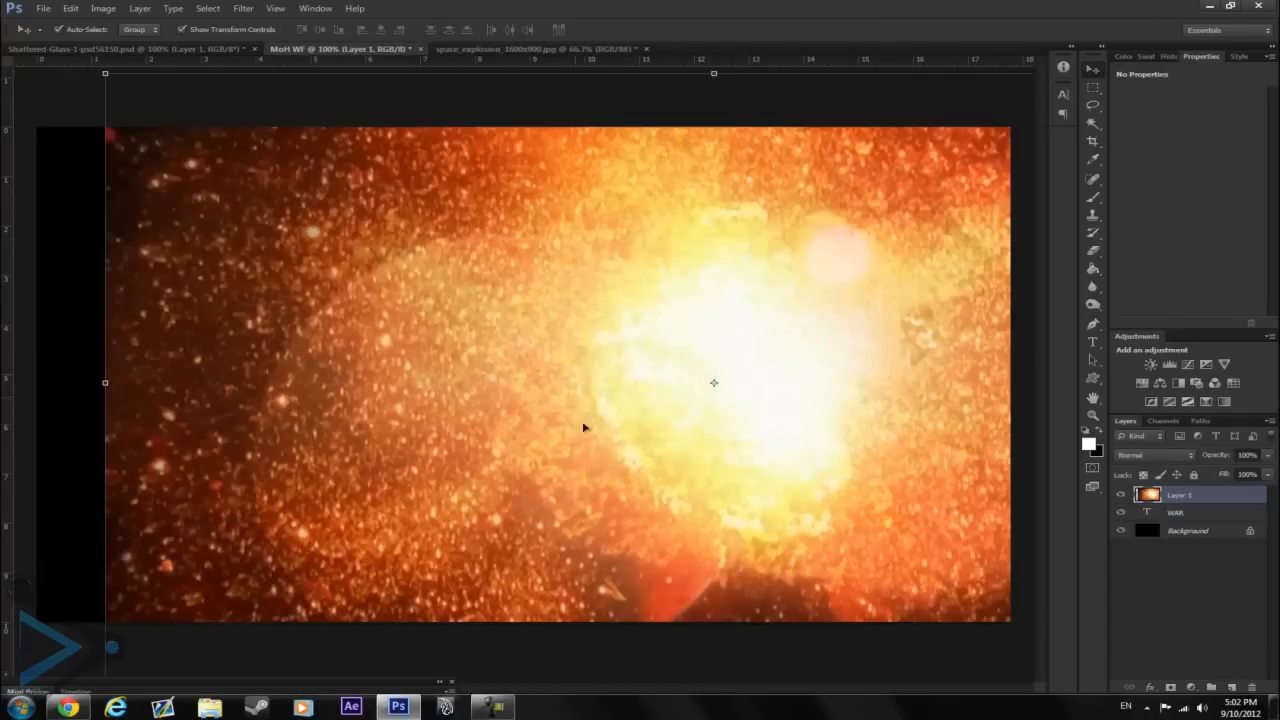
left_click_drag(664, 397, 451, 300)
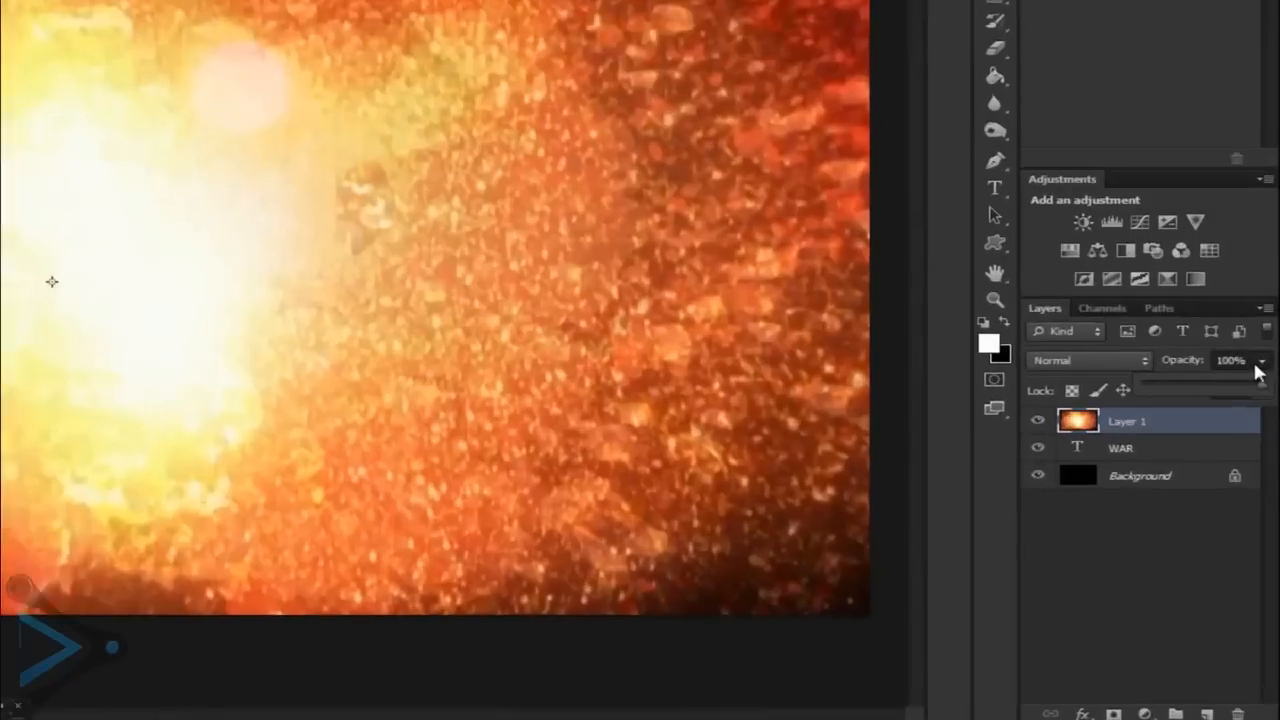
Lower the explosion layer's opacity to 23% so the WAR text shows through
left_click(1267, 455)
left_click_drag(1266, 477, 1232, 476)
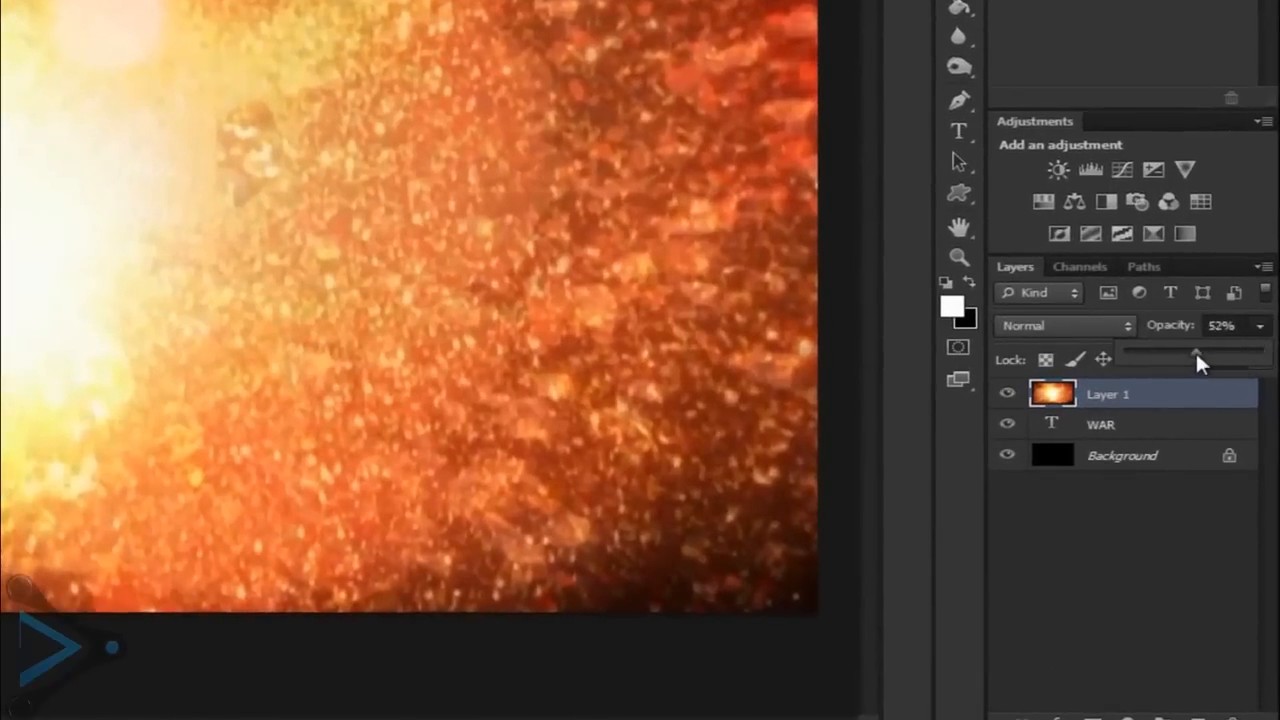
left_click_drag(1200, 362, 1157, 357)
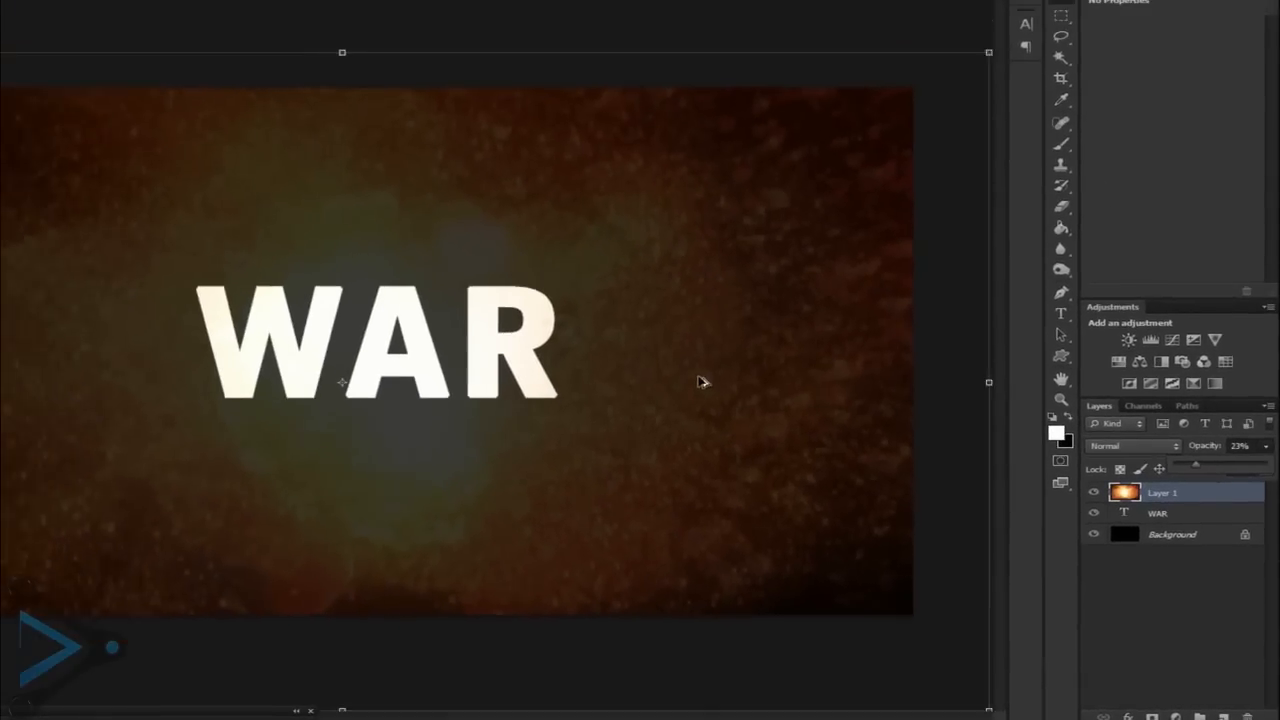
Scale the explosion layer down to 54% and center it behind the area of the WAR lettering
scroll(699, 377, "down", 2)
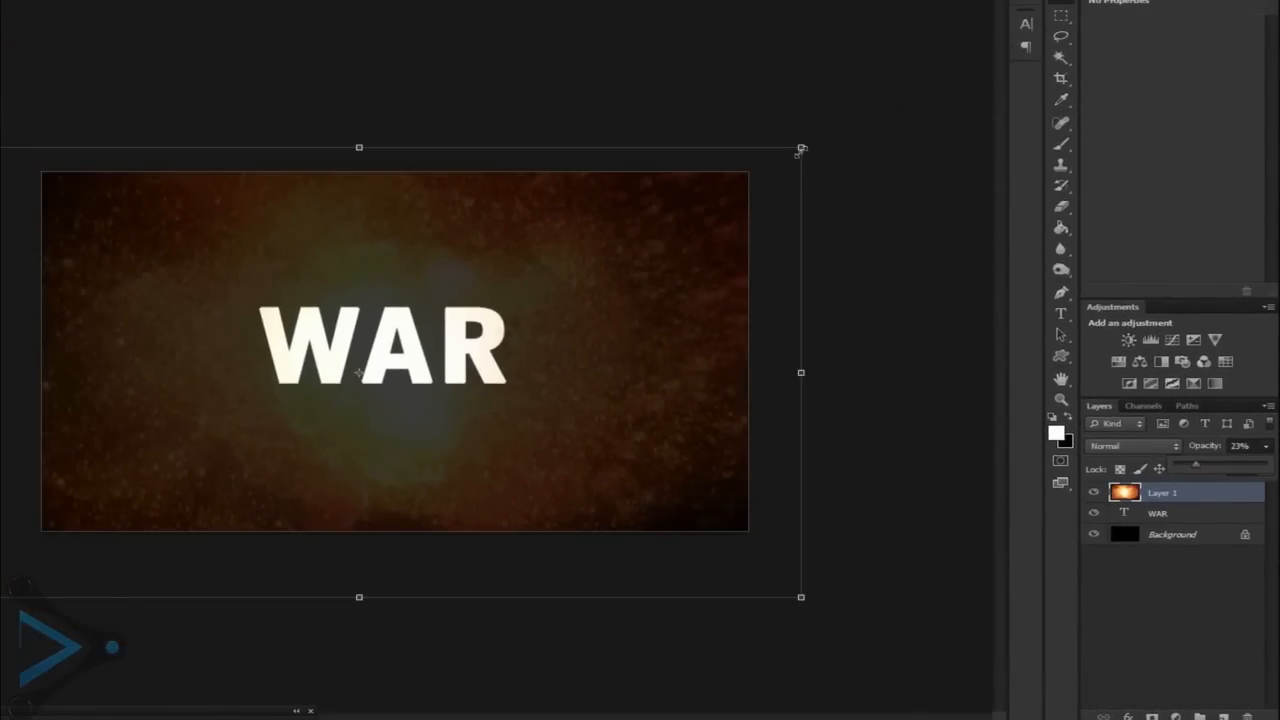
left_click_drag(801, 147, 589, 346)
left_click_drag(570, 428, 684, 350)
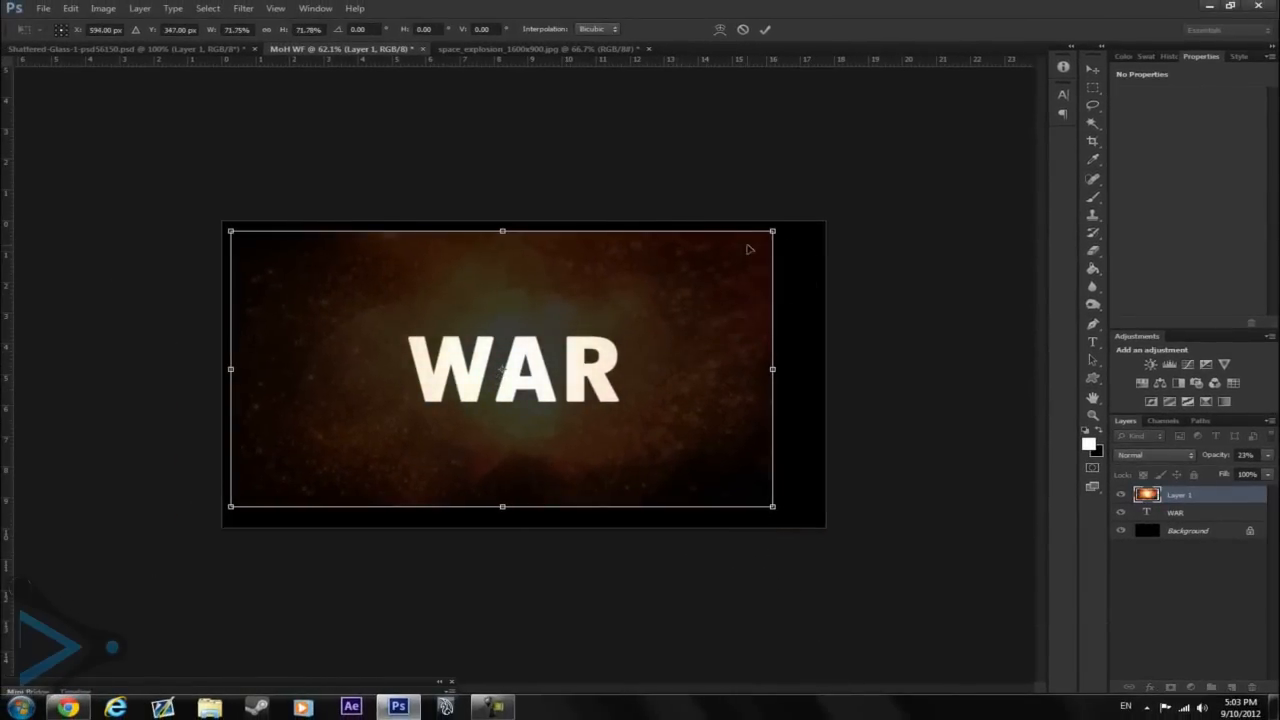
left_click_drag(774, 230, 634, 300)
left_click_drag(554, 418, 627, 390)
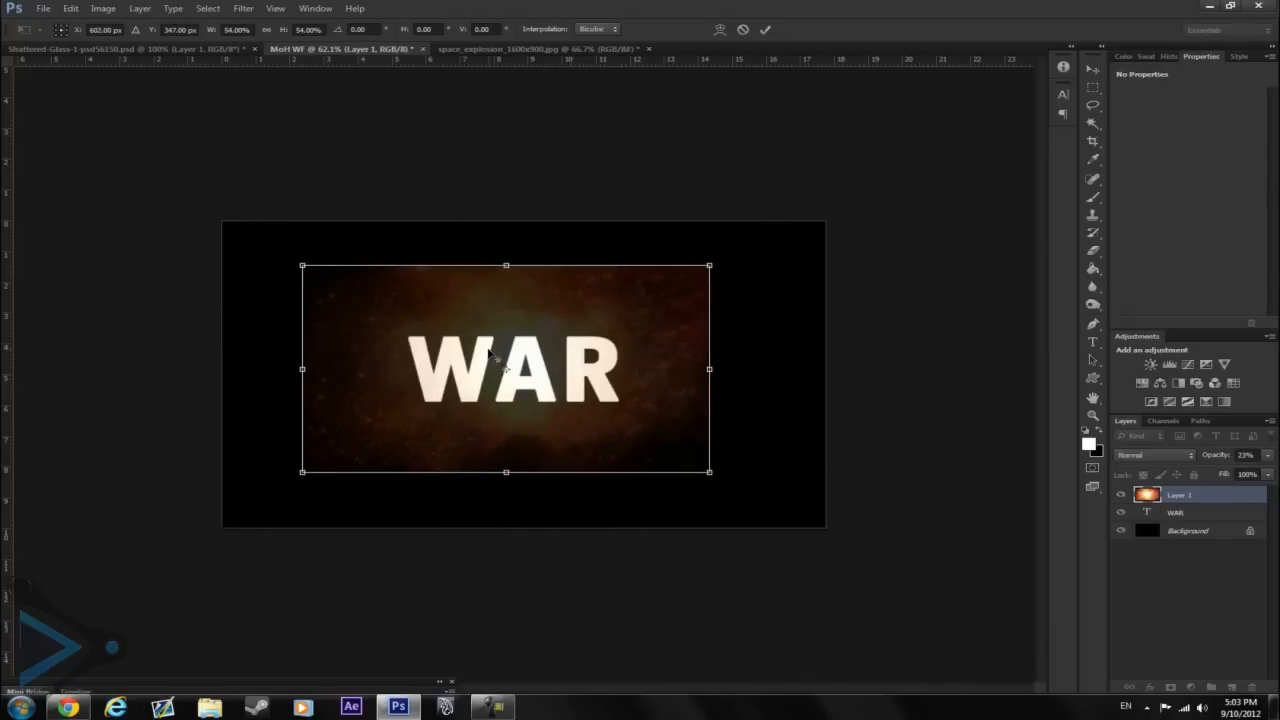
scroll(488, 354, "up", 3)
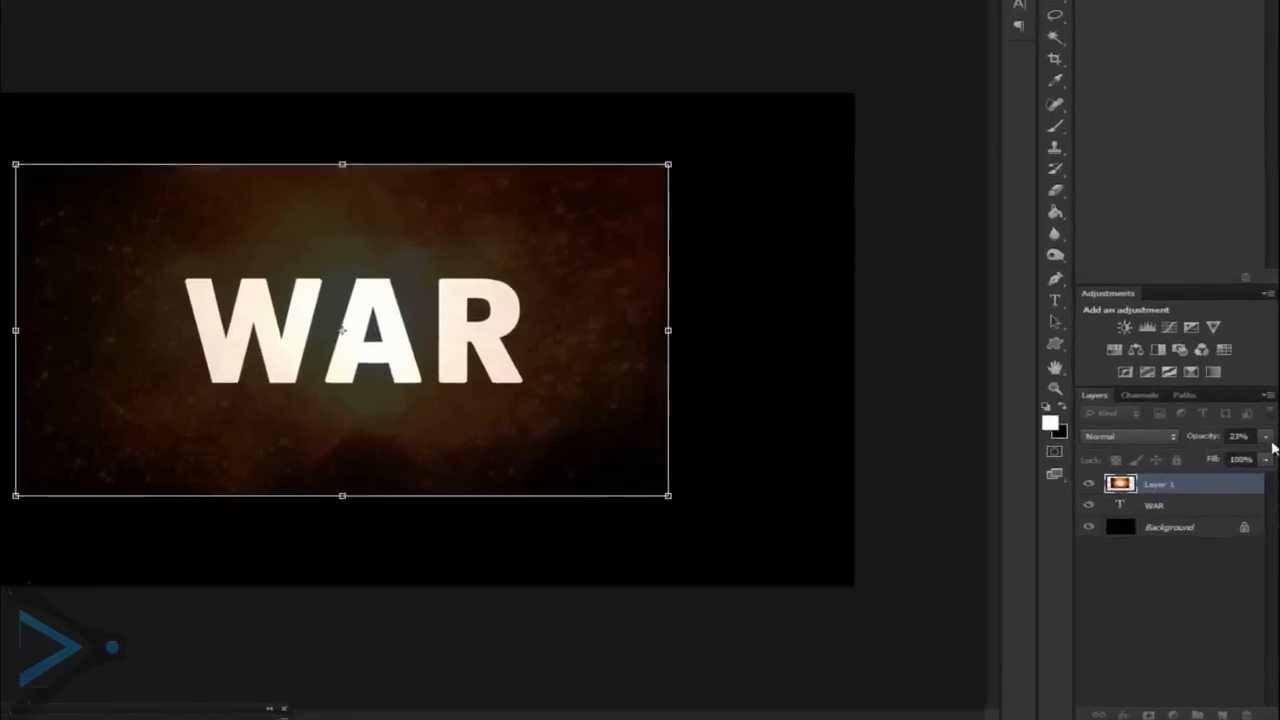
Raise the explosion layer's opacity to 100% and apply the transform
left_click(1267, 455)
left_click_drag(1211, 470, 1270, 470)
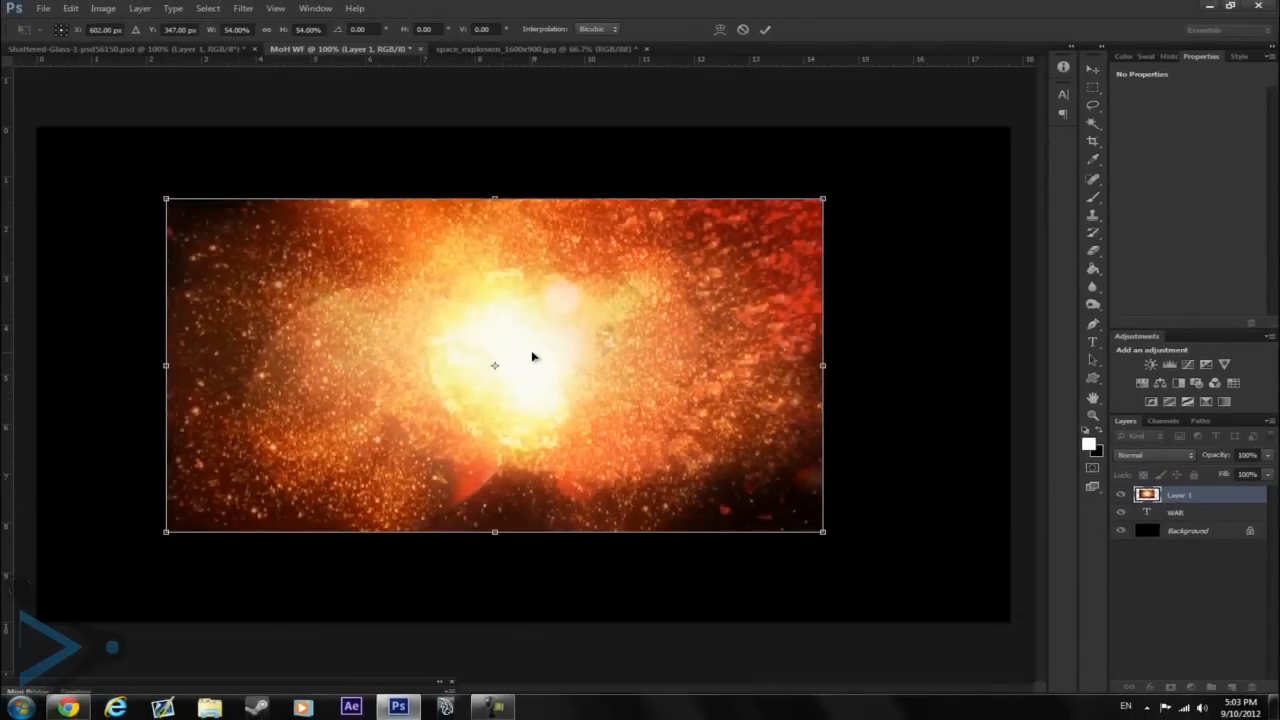
scroll(532, 357, "up", 1)
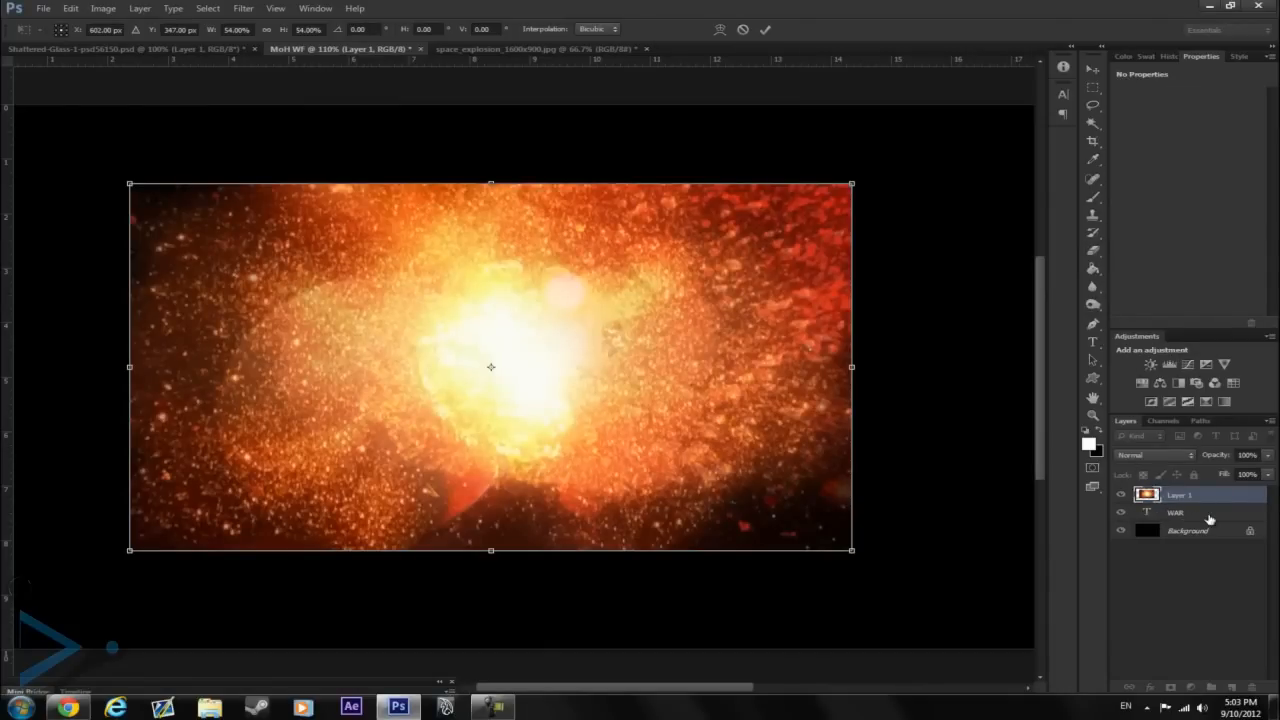
key("Return")
left_click_drag(1209, 519, 1206, 497)
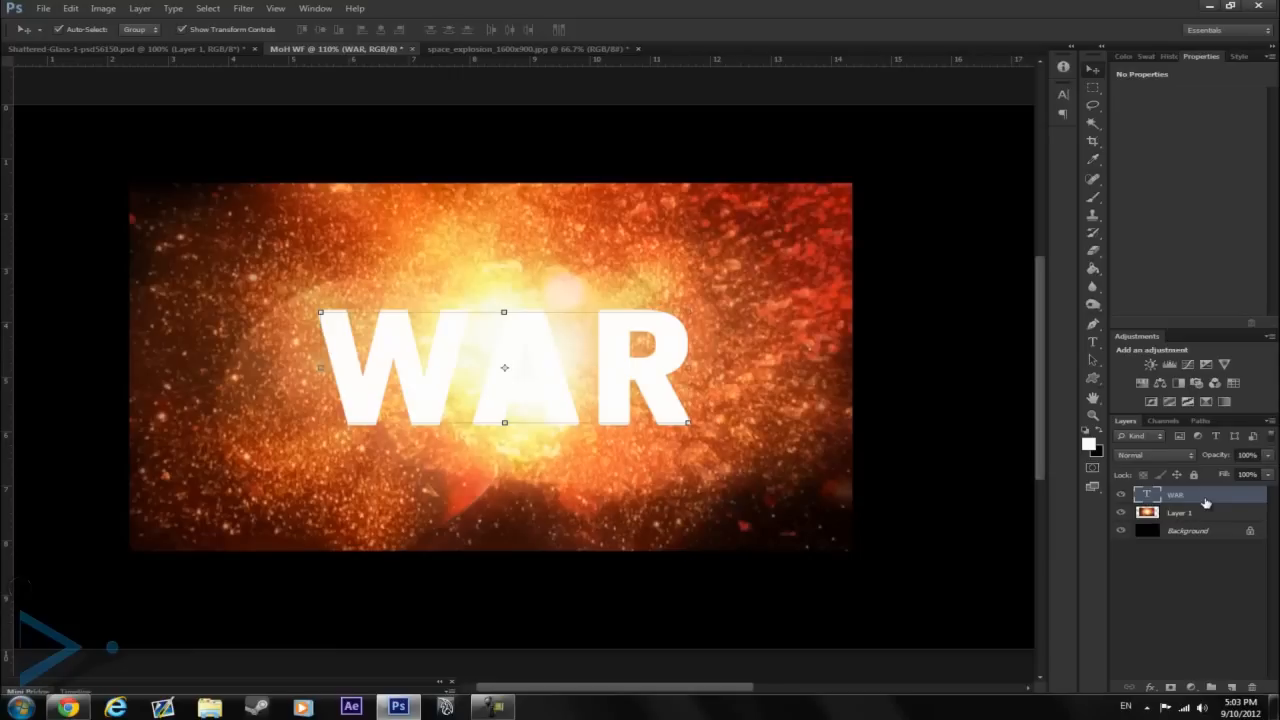
left_click_drag(1206, 502, 1205, 524)
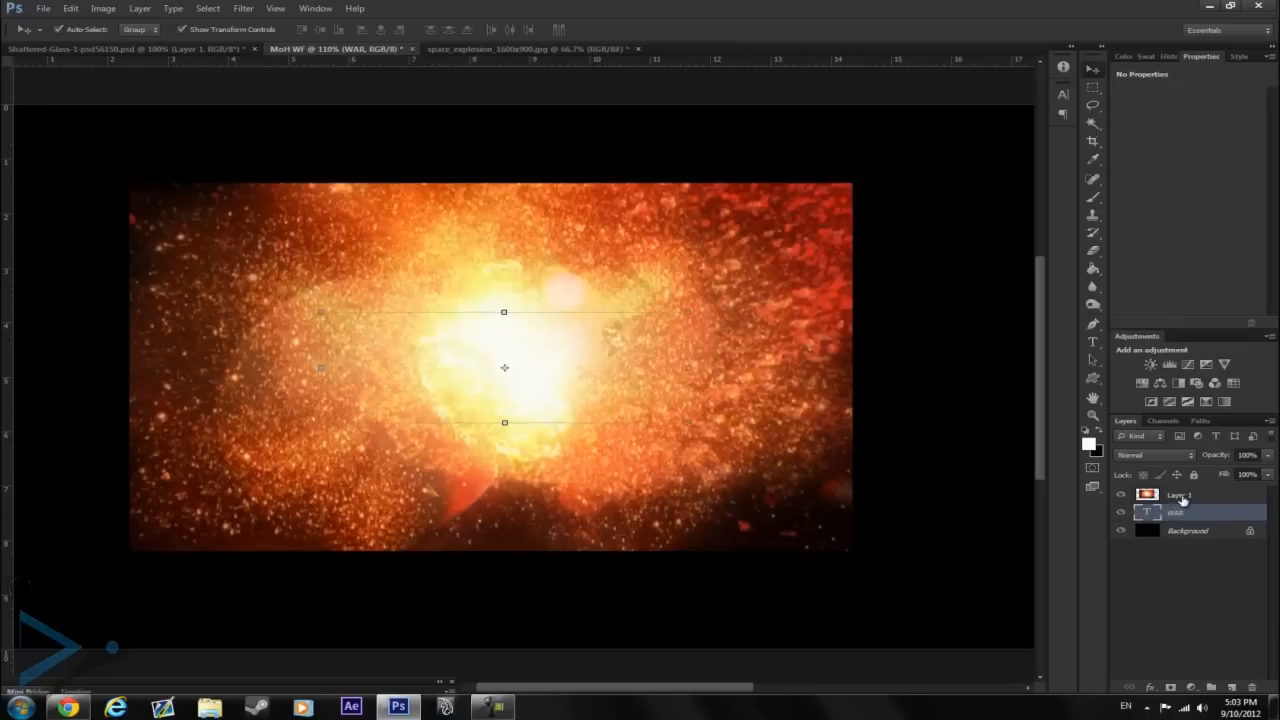
left_click(1183, 498)
left_click(1170, 514)
left_click(1149, 518, "ctrl")
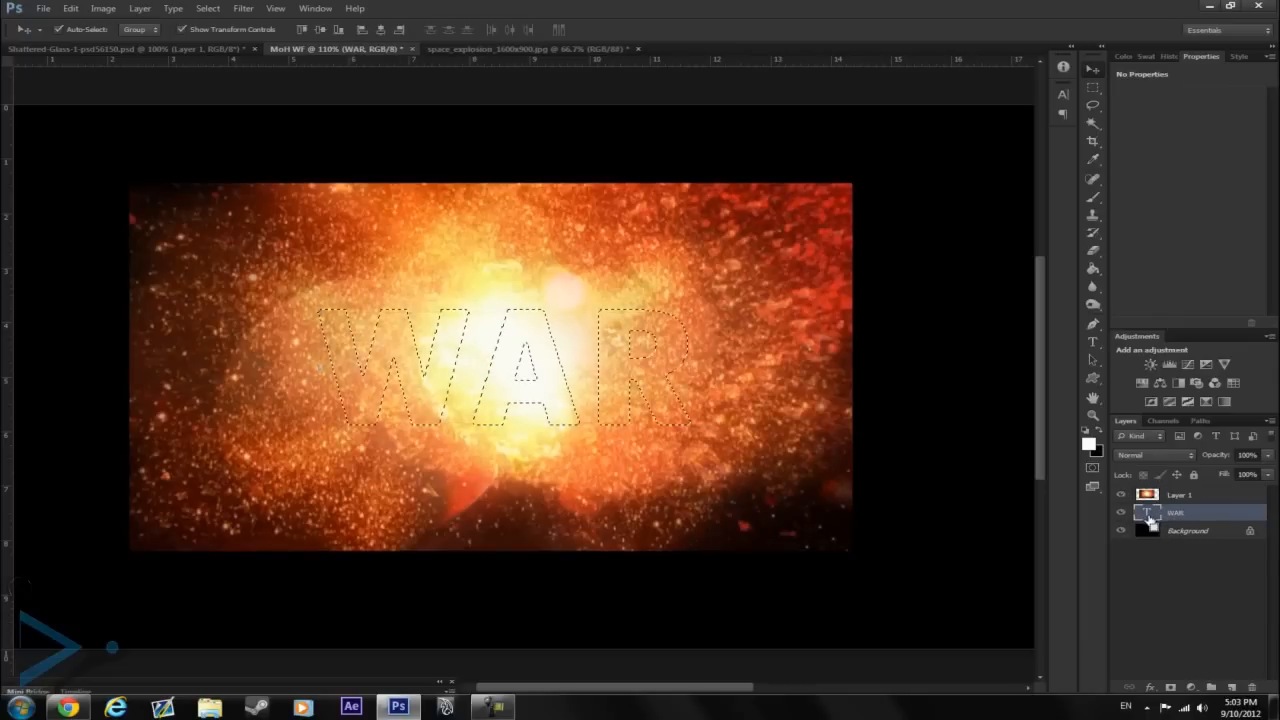
left_click(1200, 495)
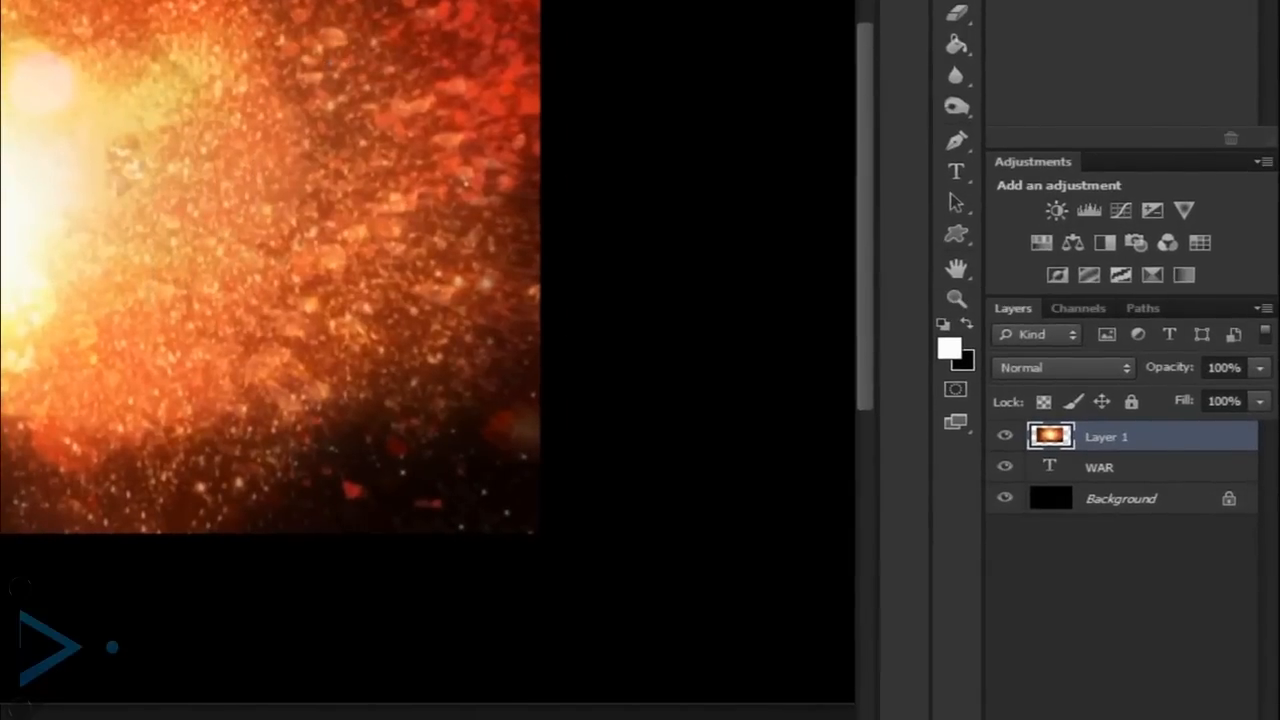
key("ctrl+d")
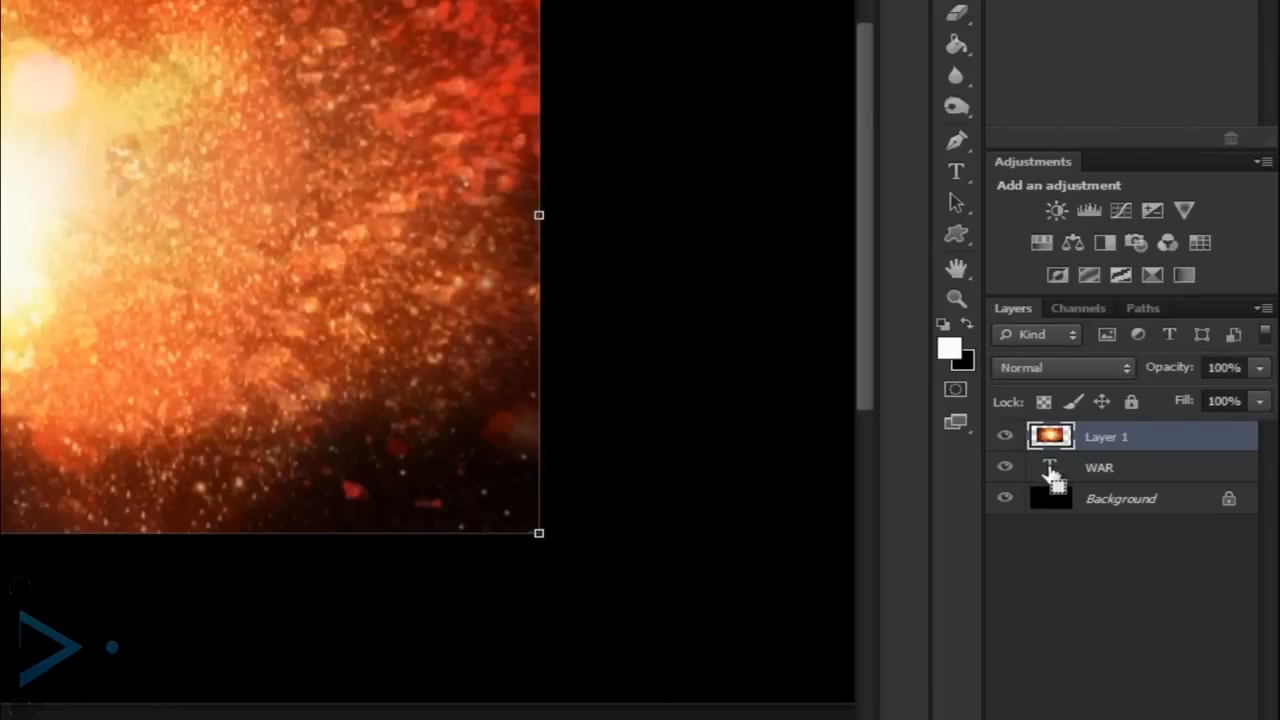
Copy the explosion texture inside the WAR letter outlines to a new layer, and hide Layer 1 and the WAR text layer
left_click(1051, 477, "ctrl")
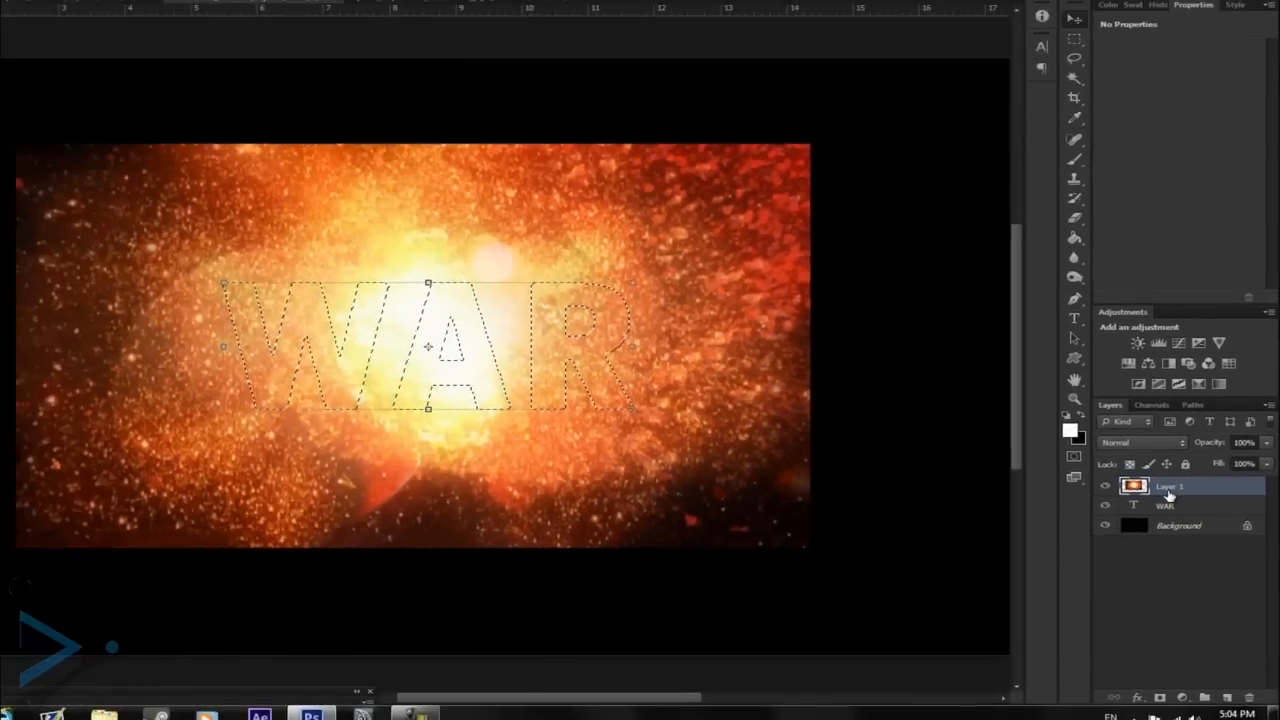
key("ctrl+j")
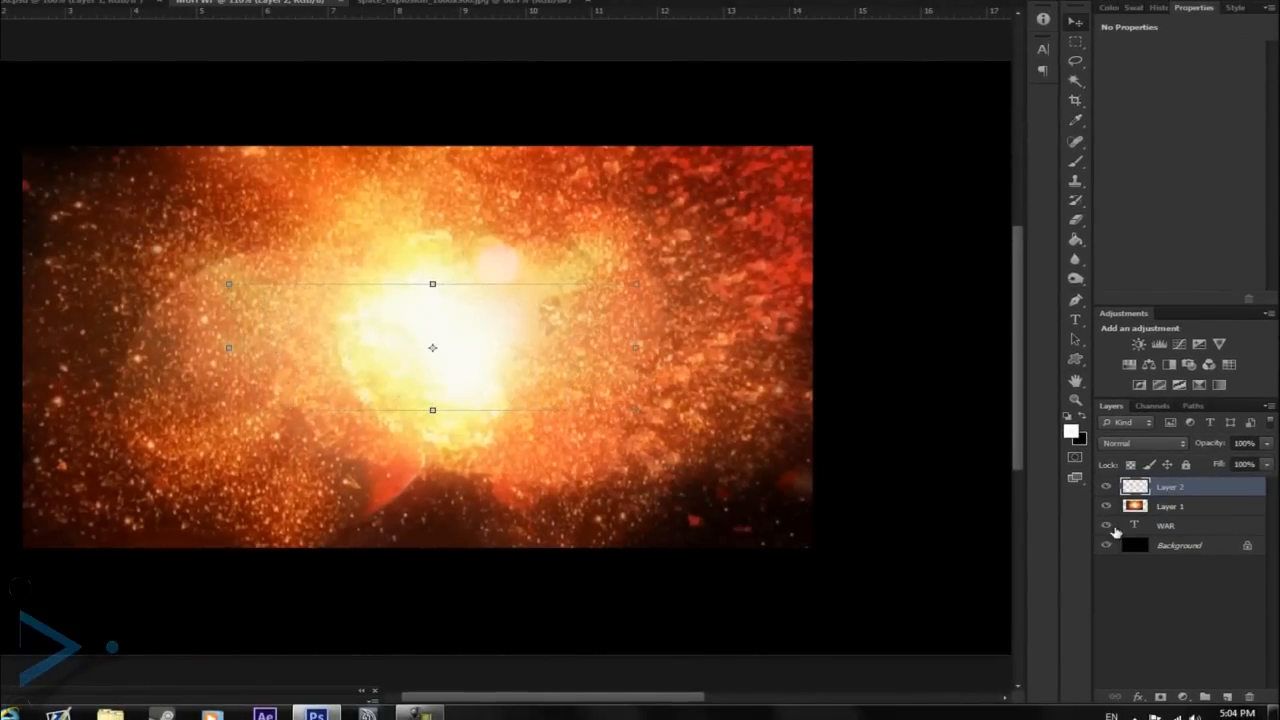
left_click(1108, 508)
left_click(1106, 526)
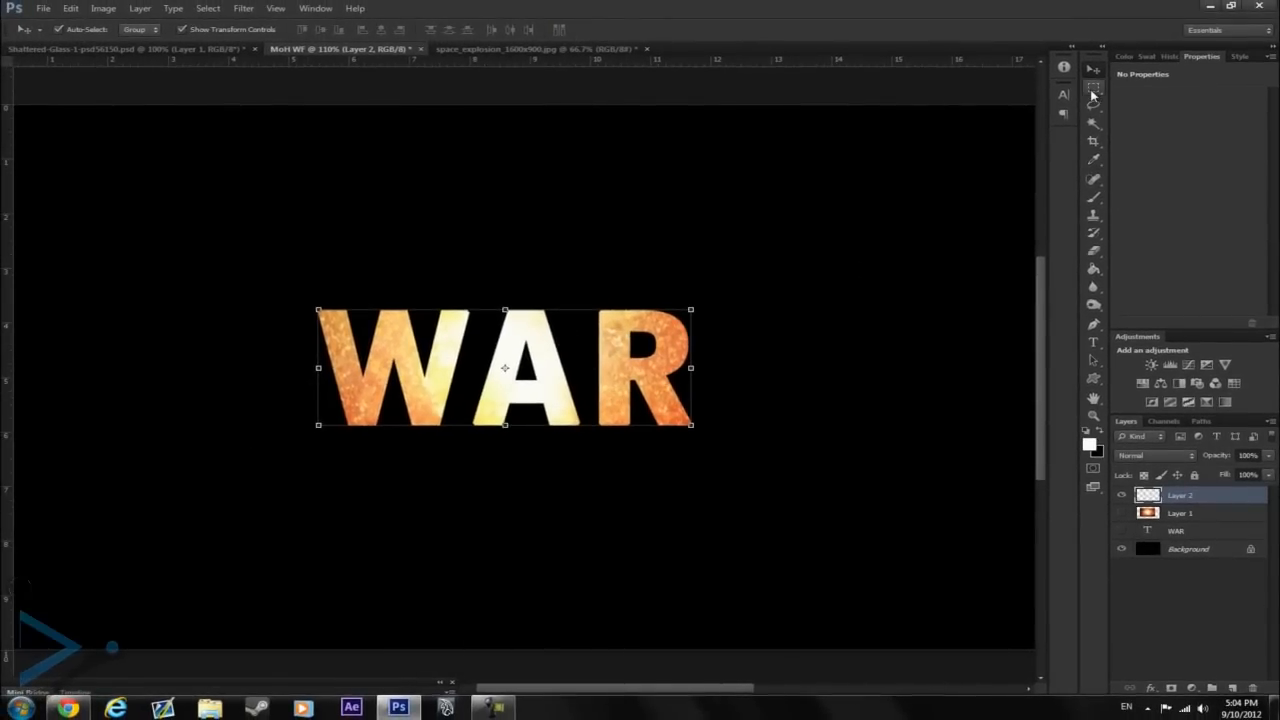
Delete the WAR text layer and choose the Rectangular Marquee tool
left_click(1171, 534)
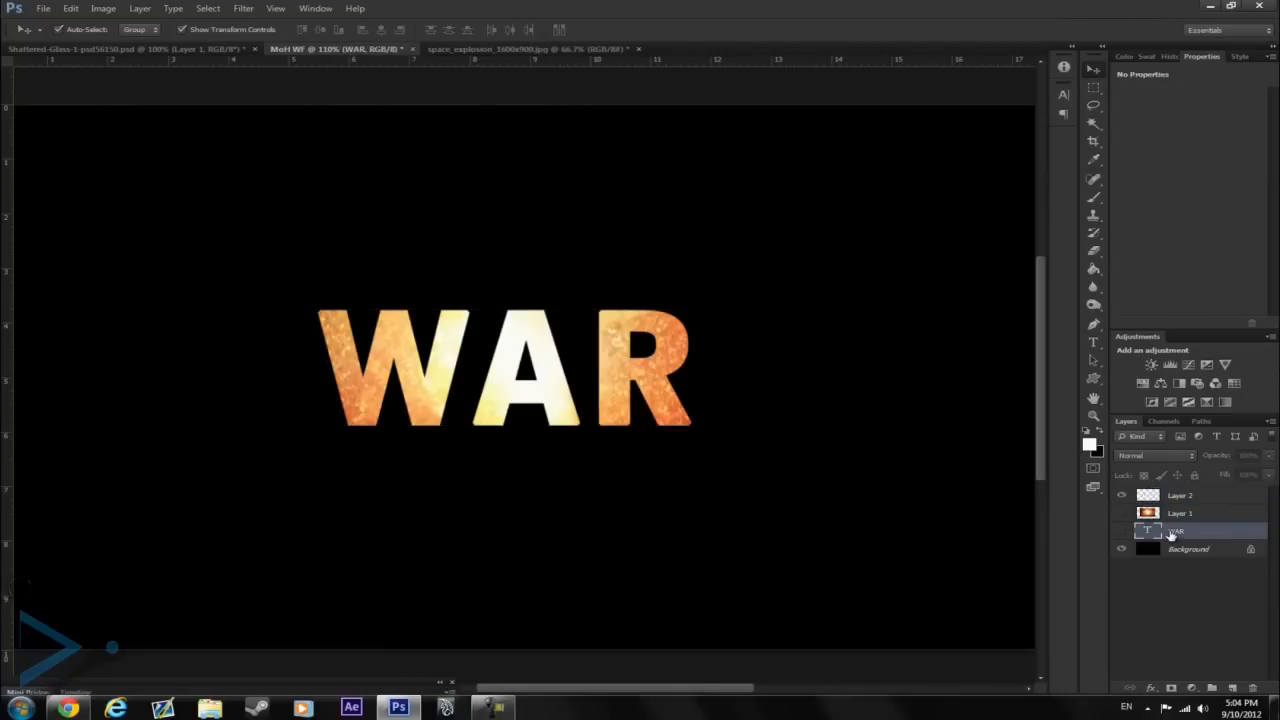
key("Delete")
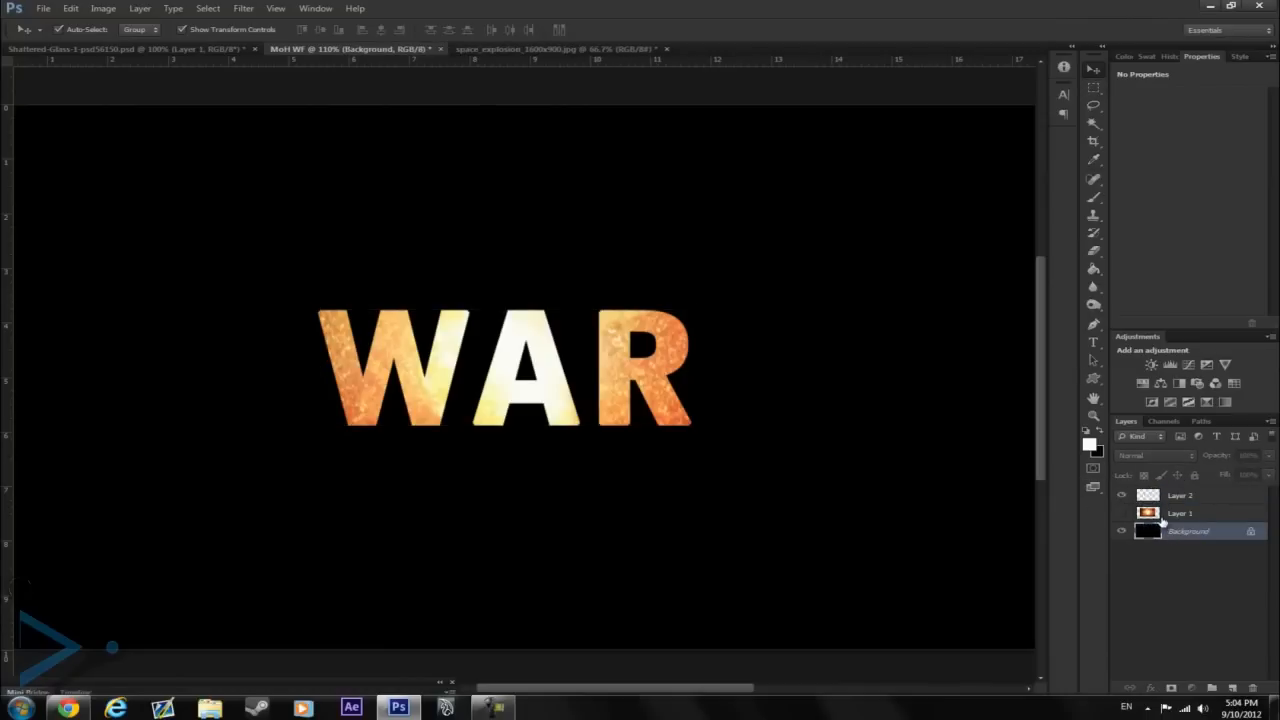
left_click(1157, 513)
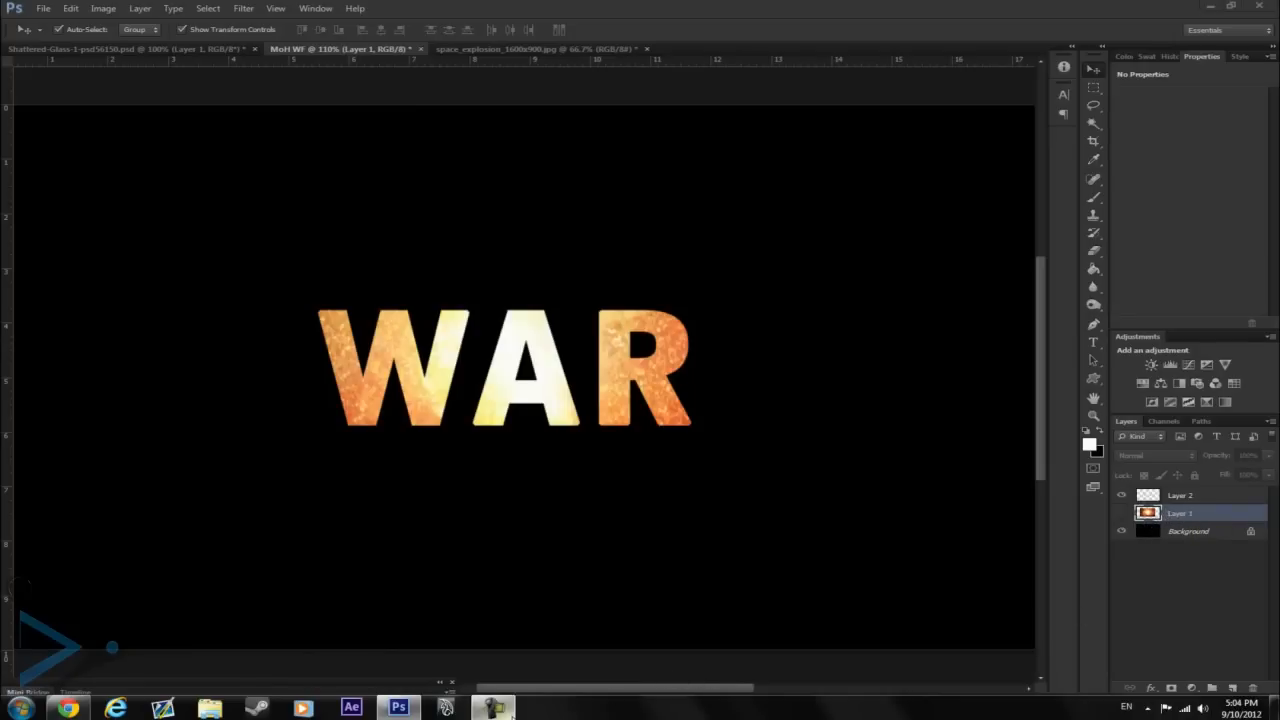
left_click(493, 708)
left_click(493, 708)
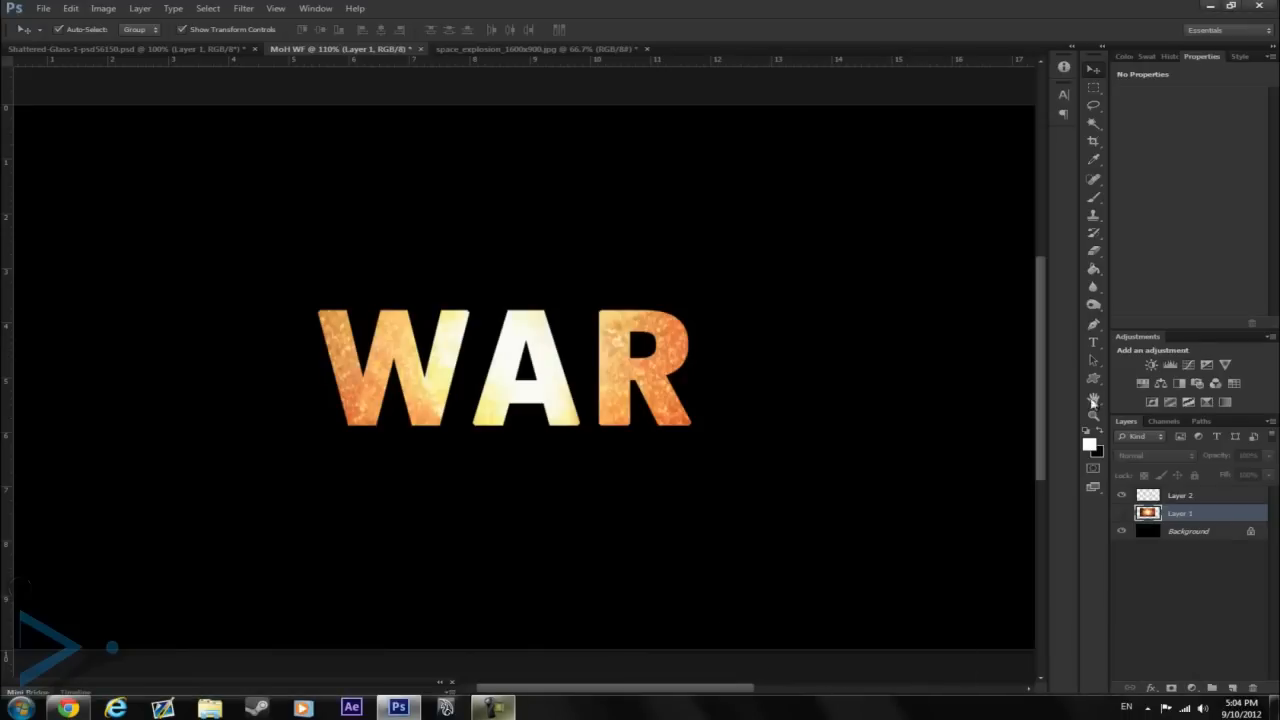
left_click(1093, 88)
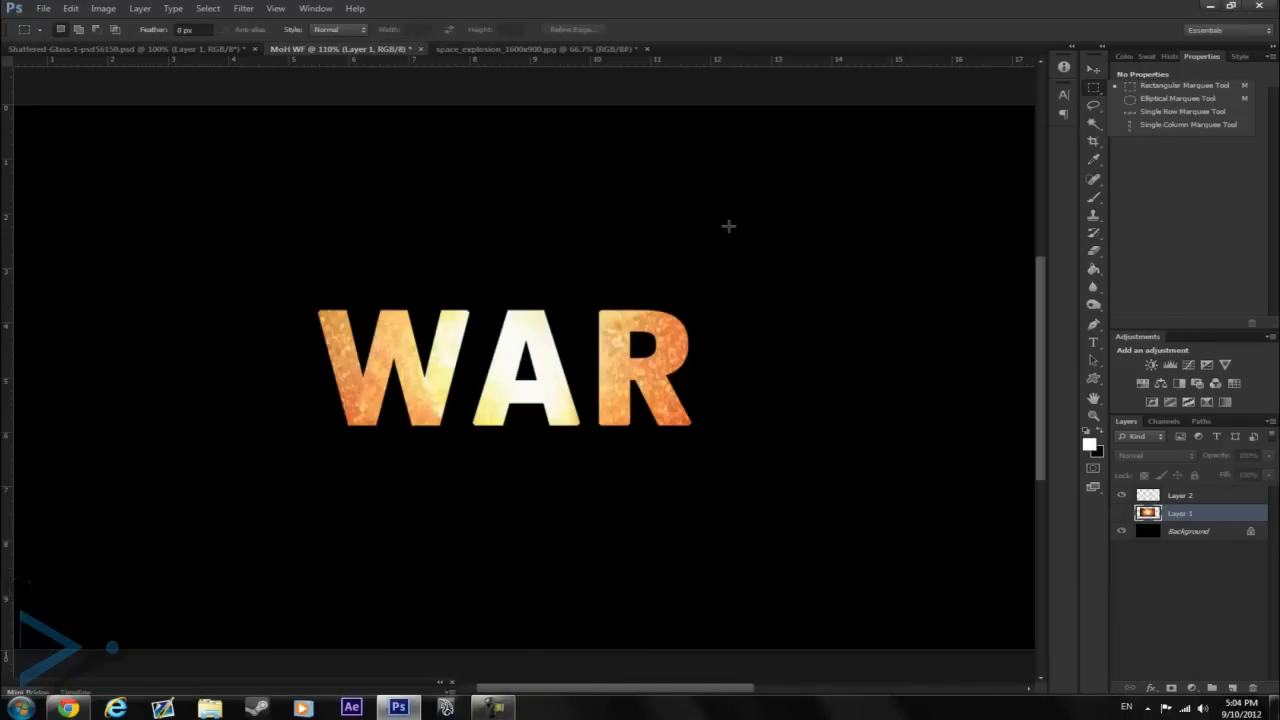
left_click_drag(623, 481, 428, 460)
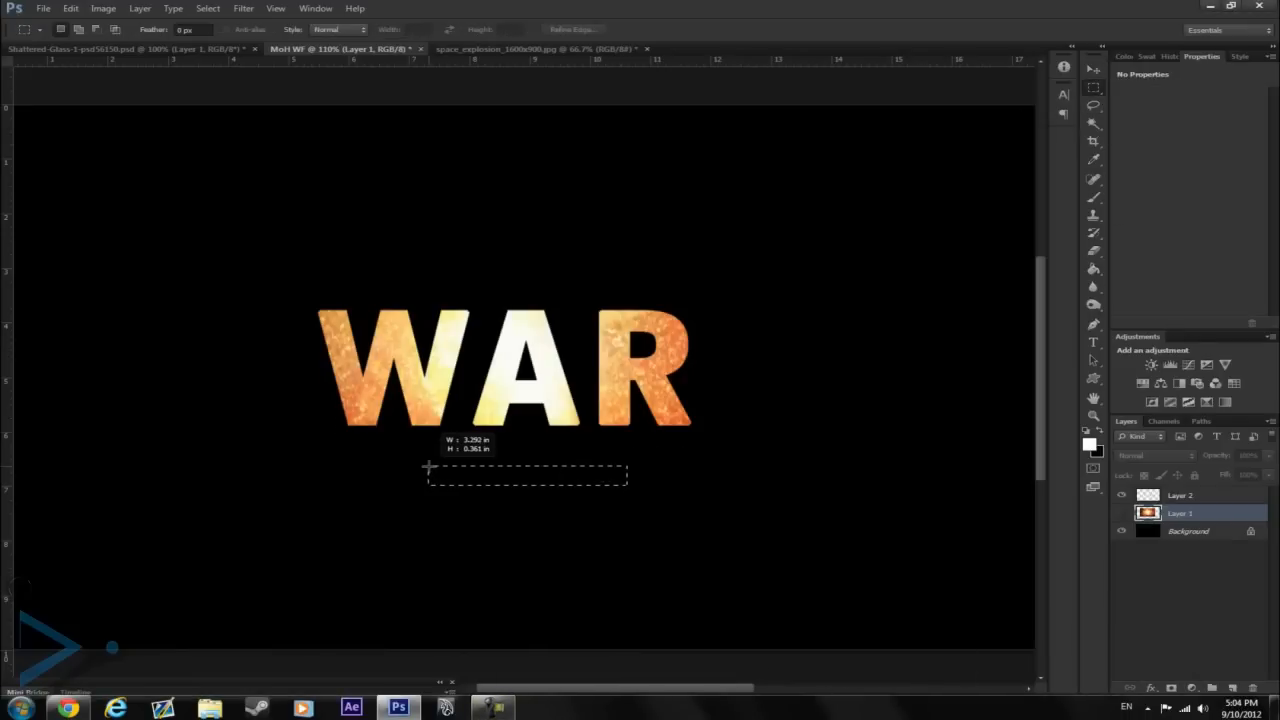
left_click_drag(845, 537, 226, 422)
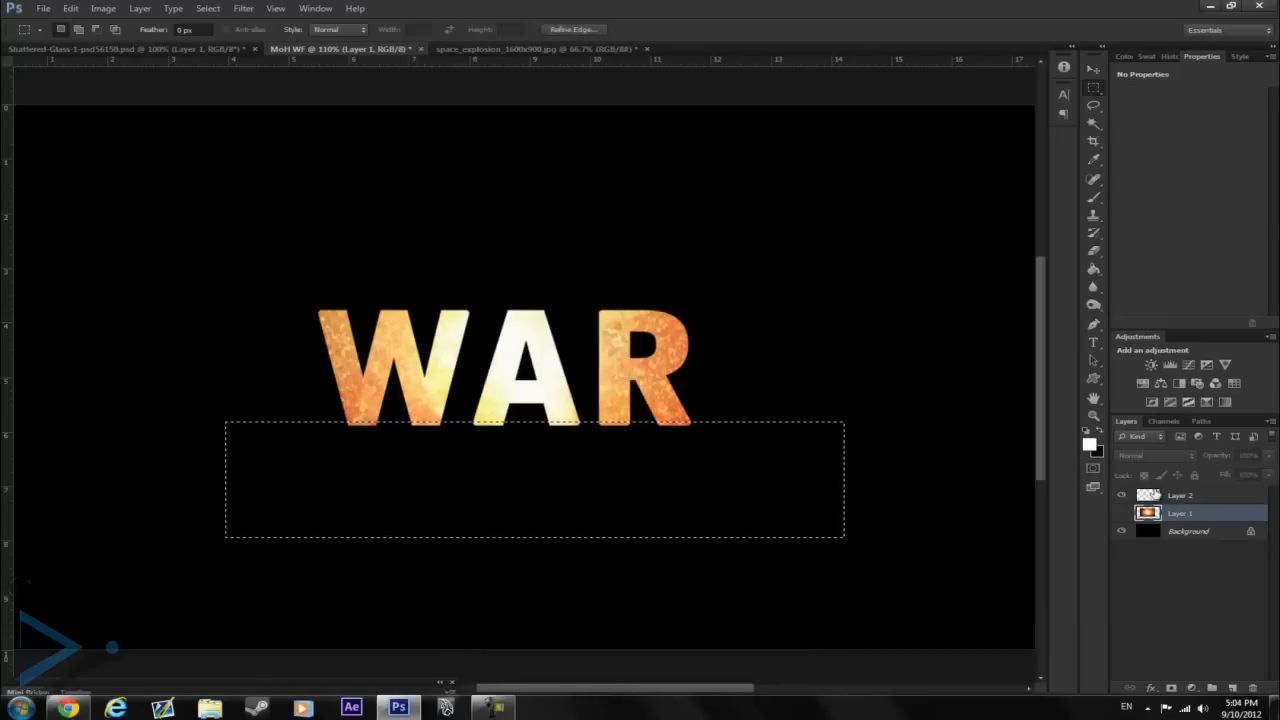
left_click(1153, 495)
left_click(1165, 514)
key("ctrl+d")
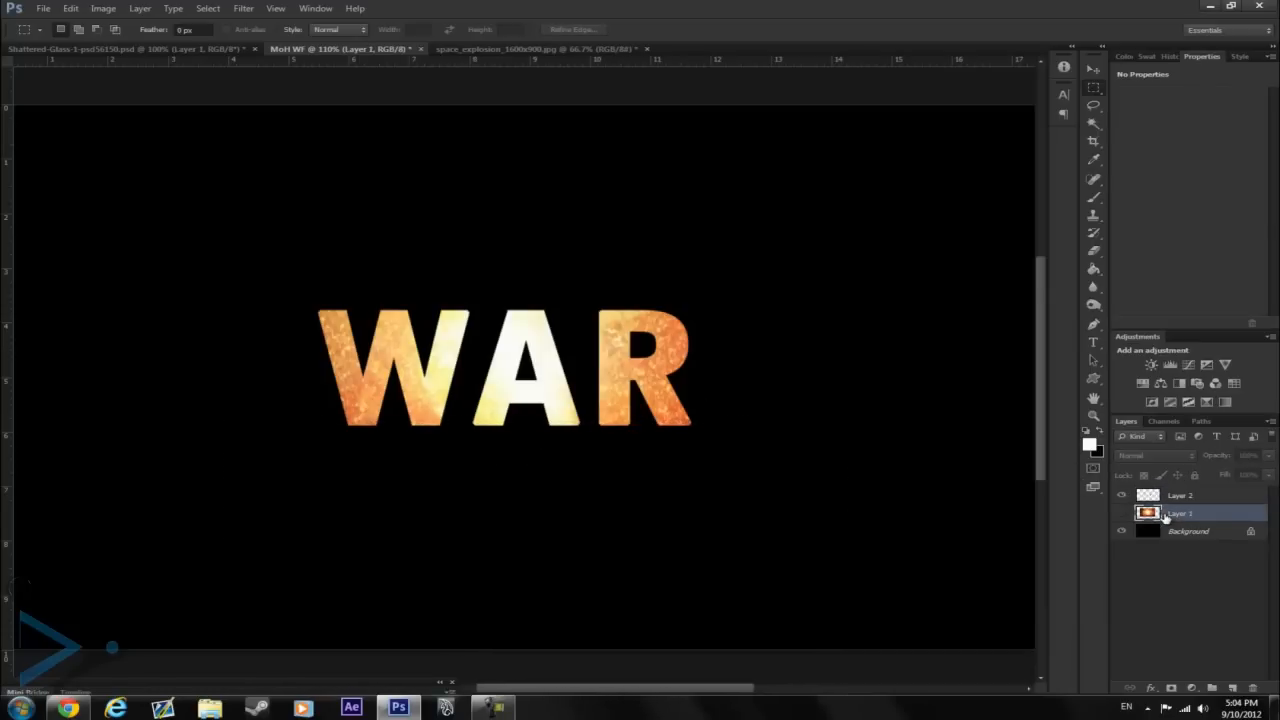
key("ctrl+shift+d")
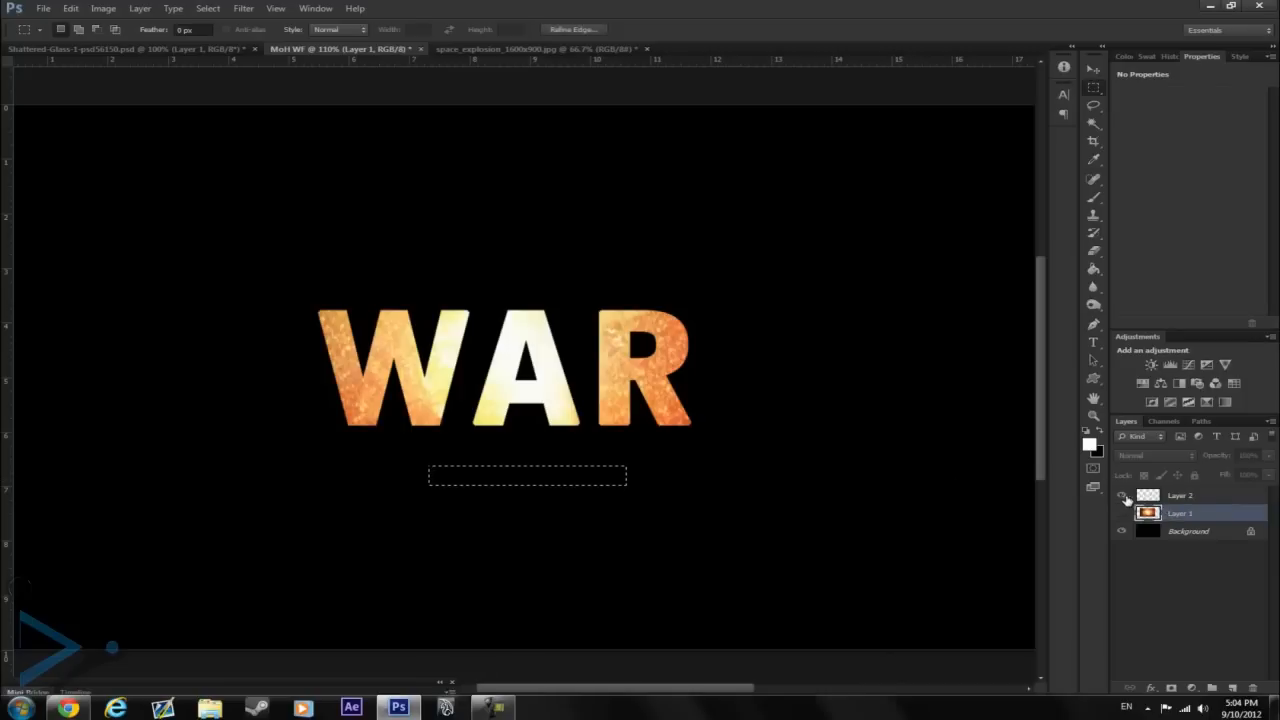
On Layer 2, delete a thin strip along the bottom of the WAR letters with a wide rectangular selection so their bases are sharp-edged, and deselect
left_click(1169, 497)
left_click_drag(765, 446, 365, 430)
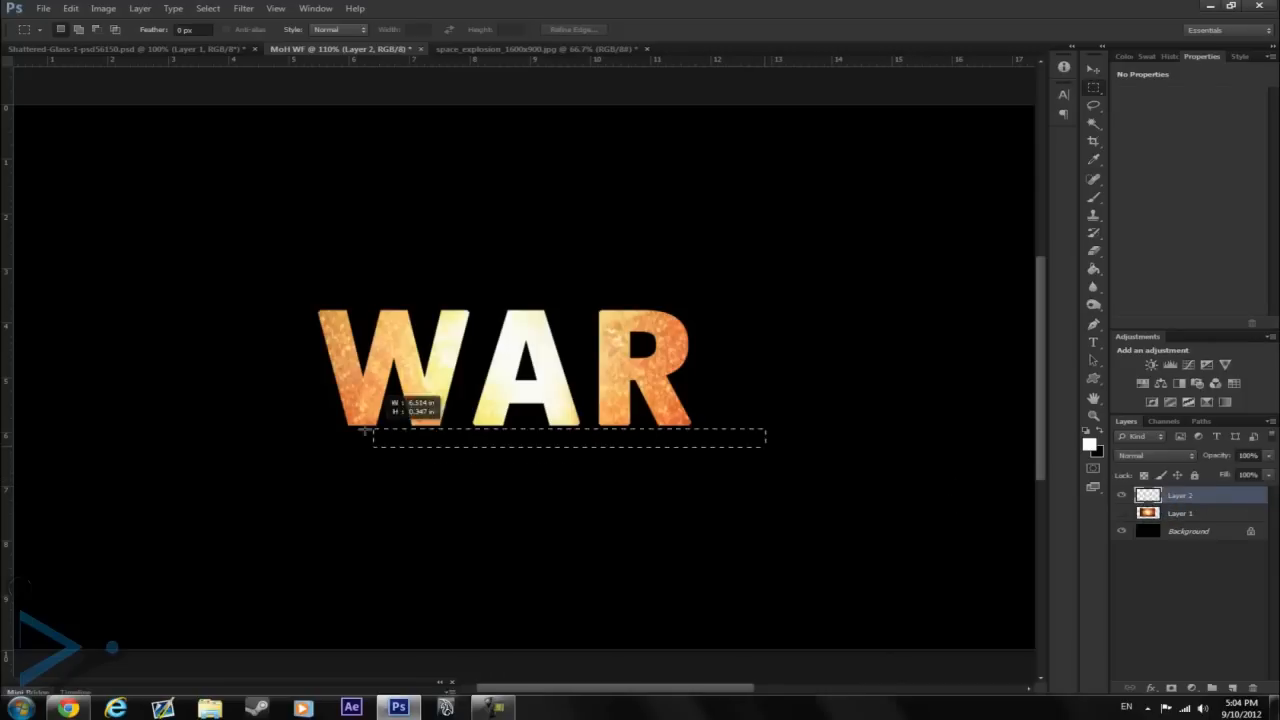
left_click_drag(257, 421, 258, 421)
right_click(1097, 90)
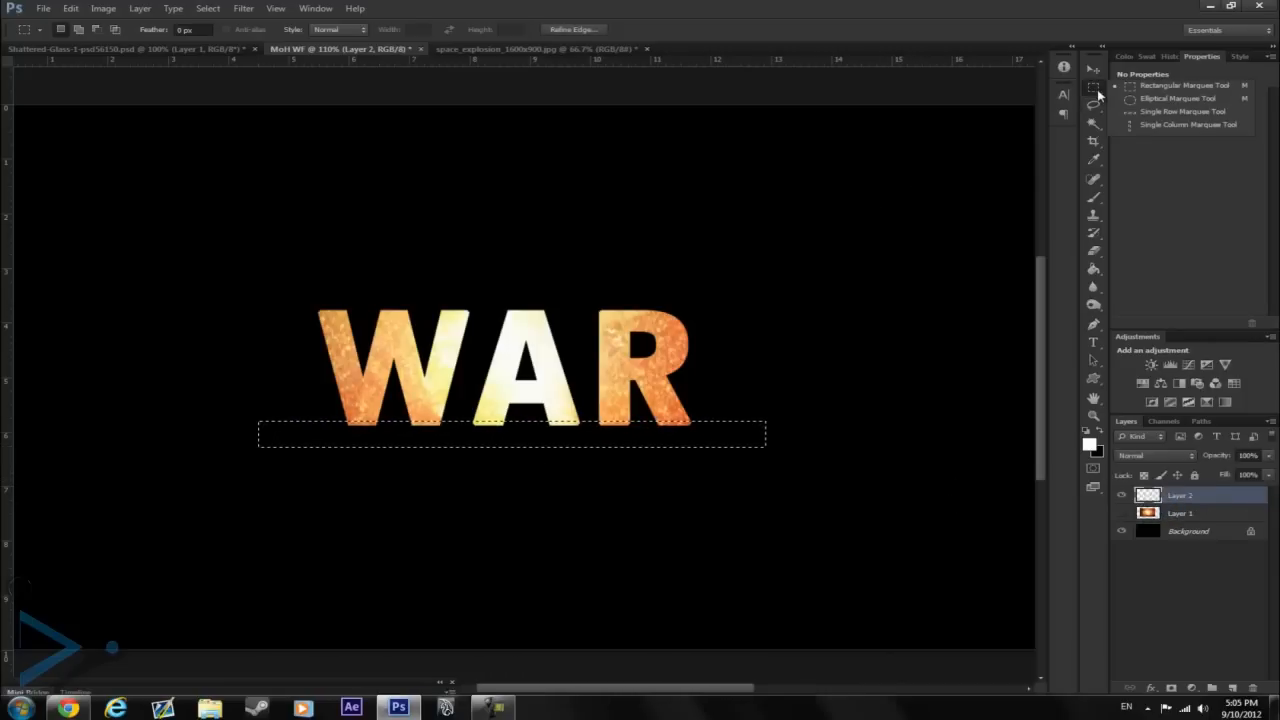
left_click(906, 565)
left_click_drag(812, 552, 150, 421)
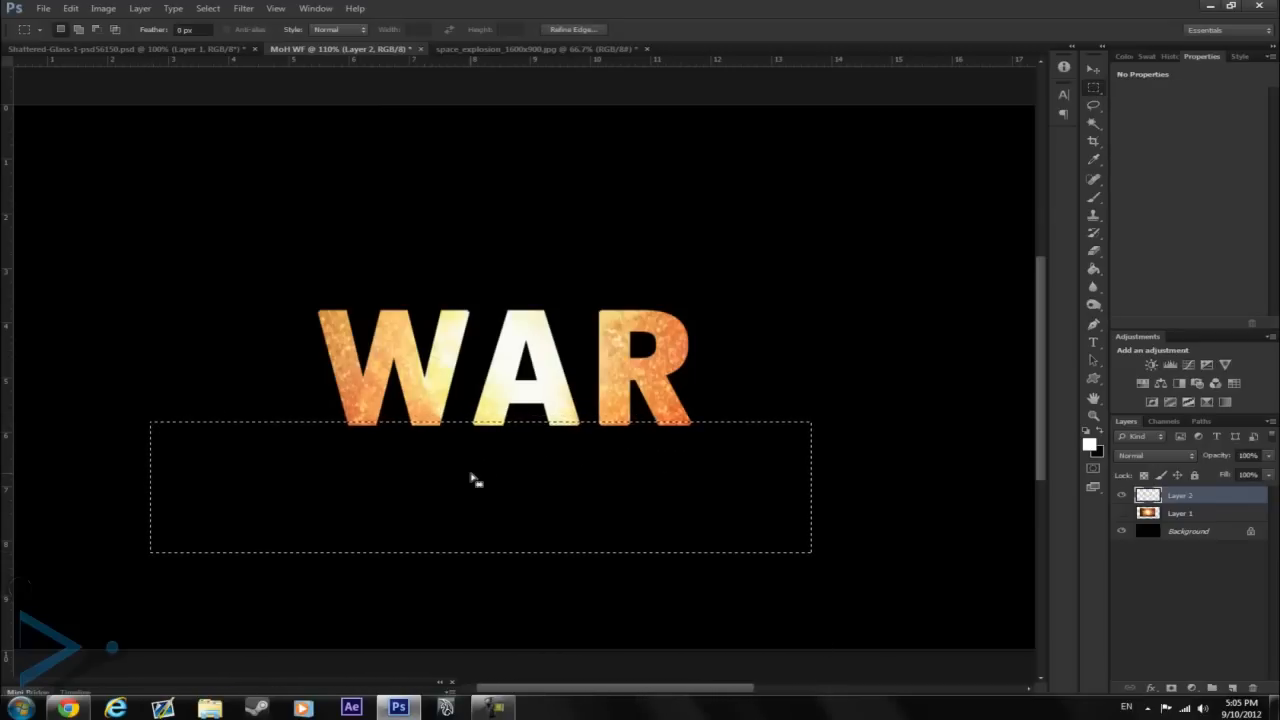
key("Delete")
left_click(867, 389)
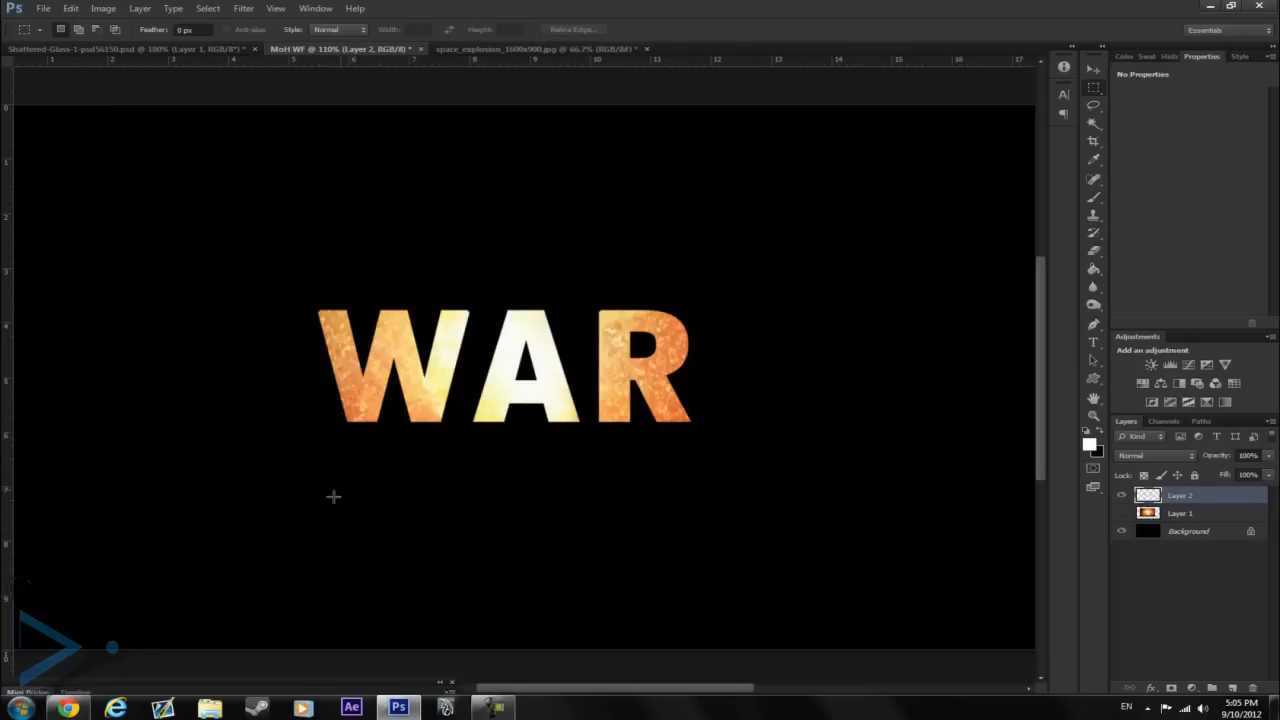
scroll(547, 258, "up", 4)
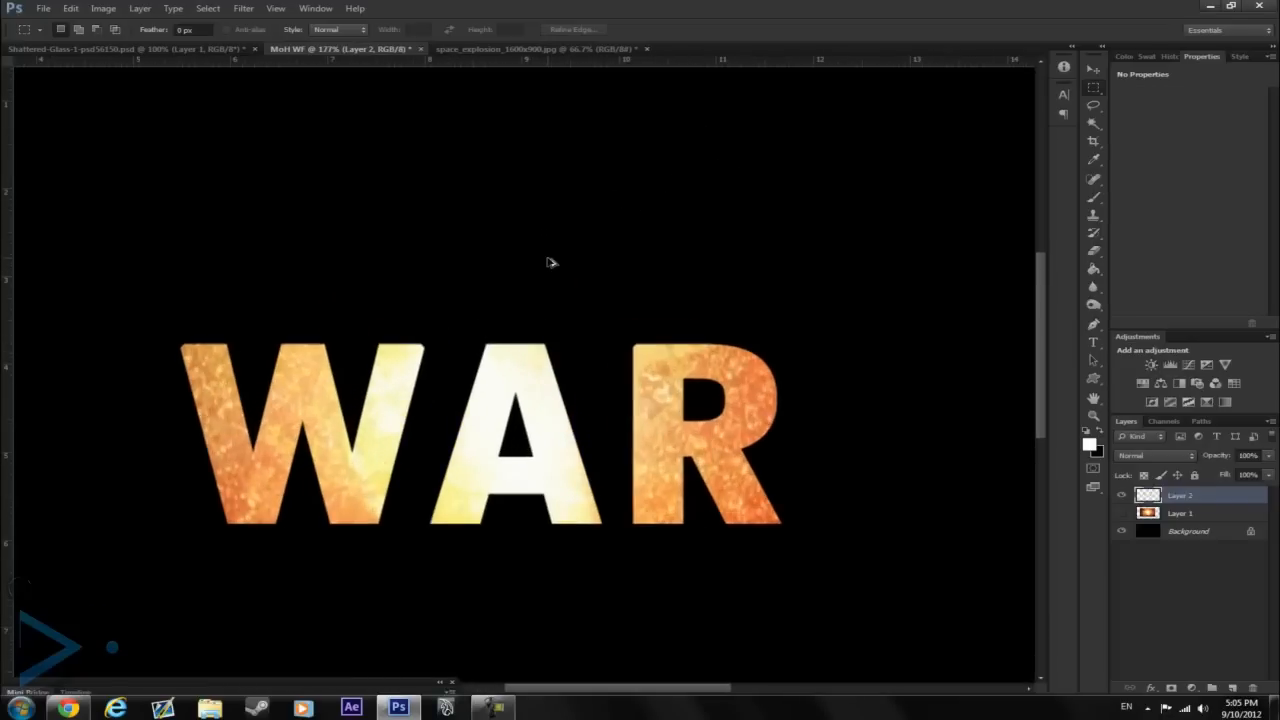
scroll(547, 262, "down", 4)
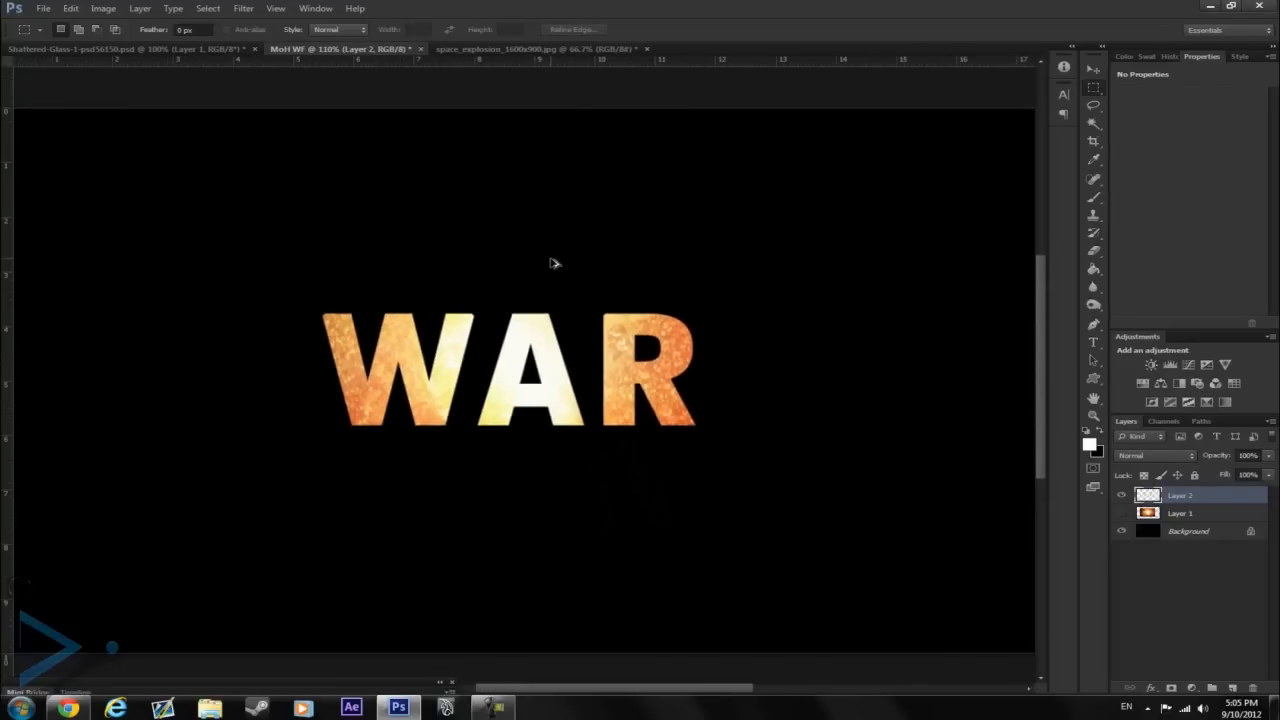
Duplicate the textured WAR layer as a layer named copy, and hide the original Layer 2
left_click(1090, 68)
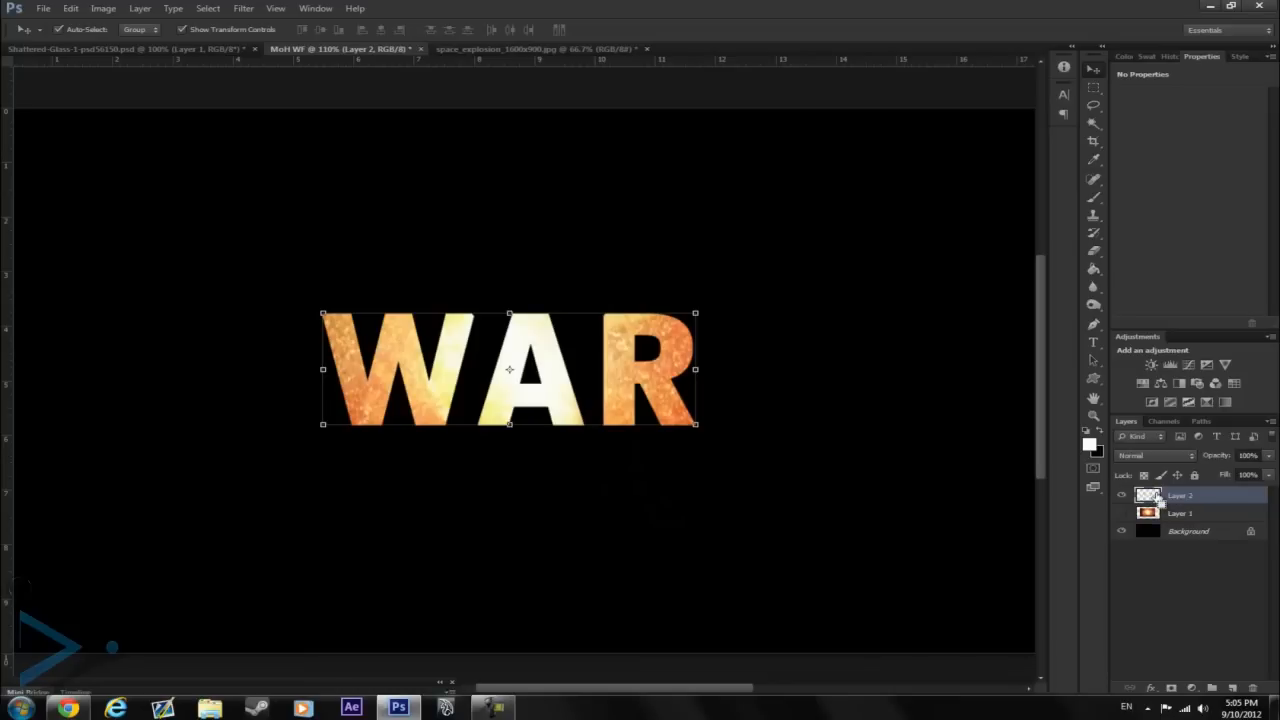
key("ctrl+alt+j")
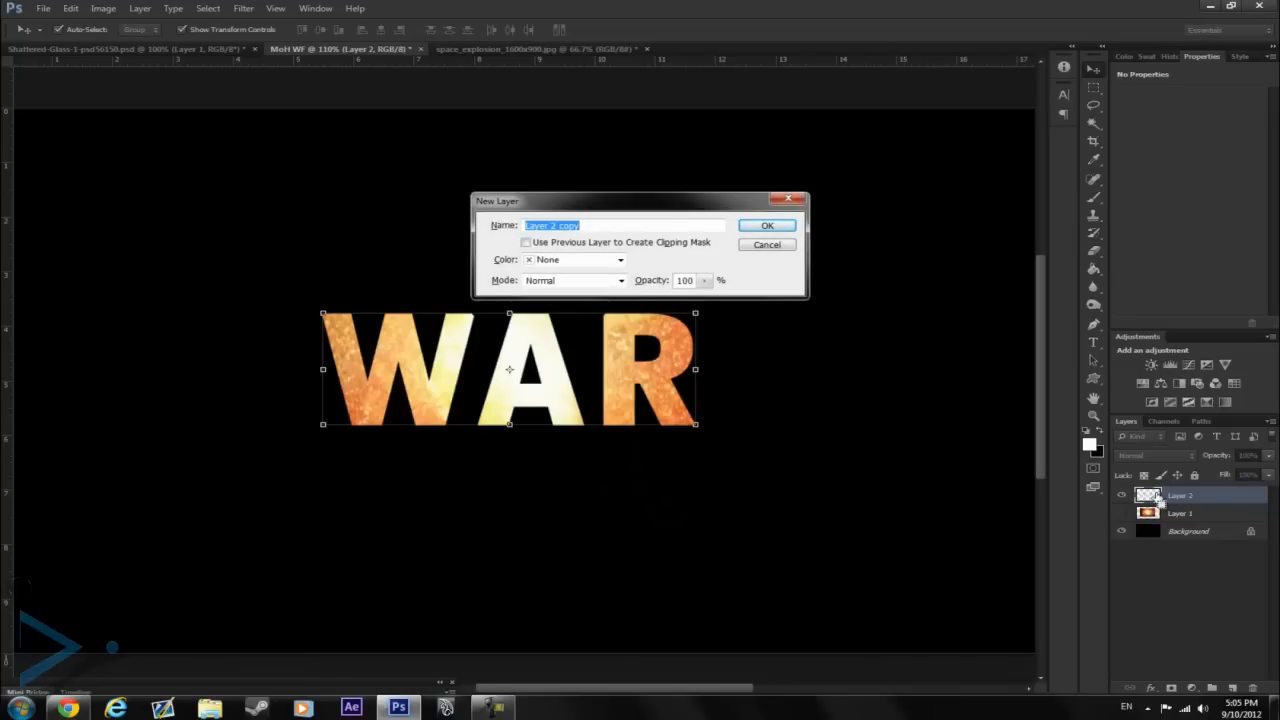
key("BackSpace")
key("Return")
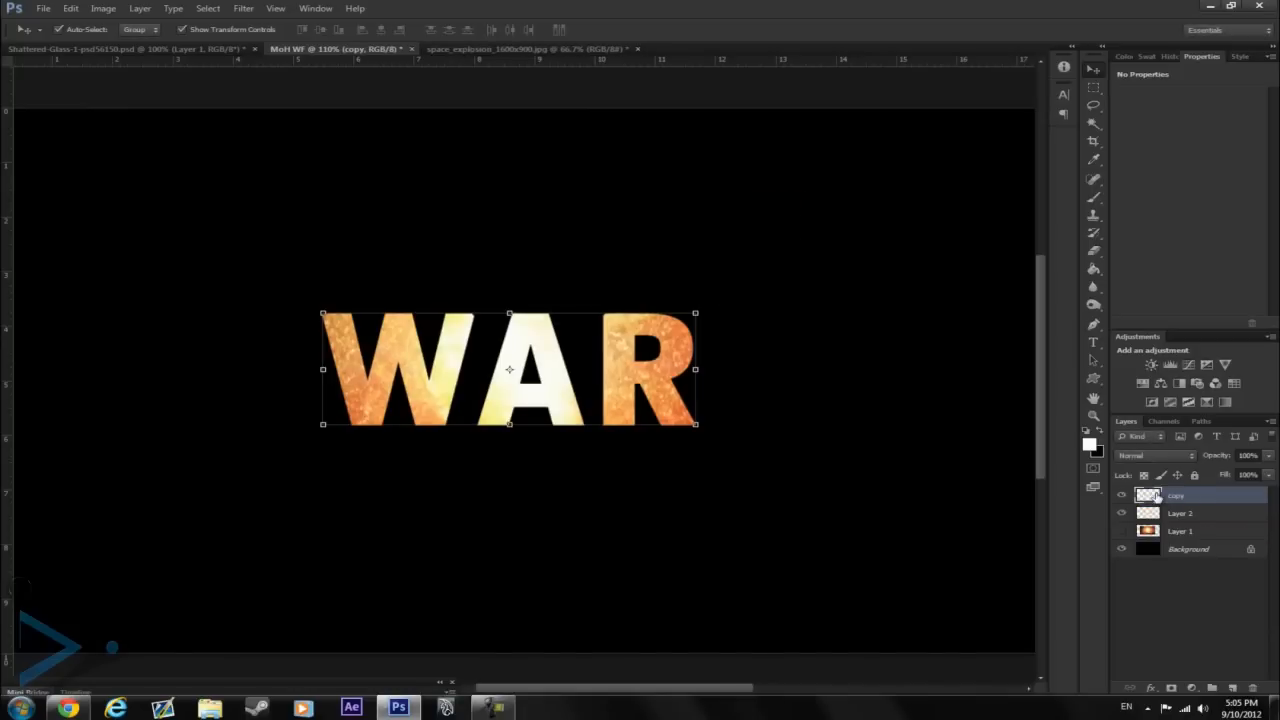
left_click(1121, 498)
left_click(1121, 498)
left_click(1121, 514)
Add an Outer Glow to the copy layer with 45% opacity, 13 px size and 55% range
double_click(1197, 494)
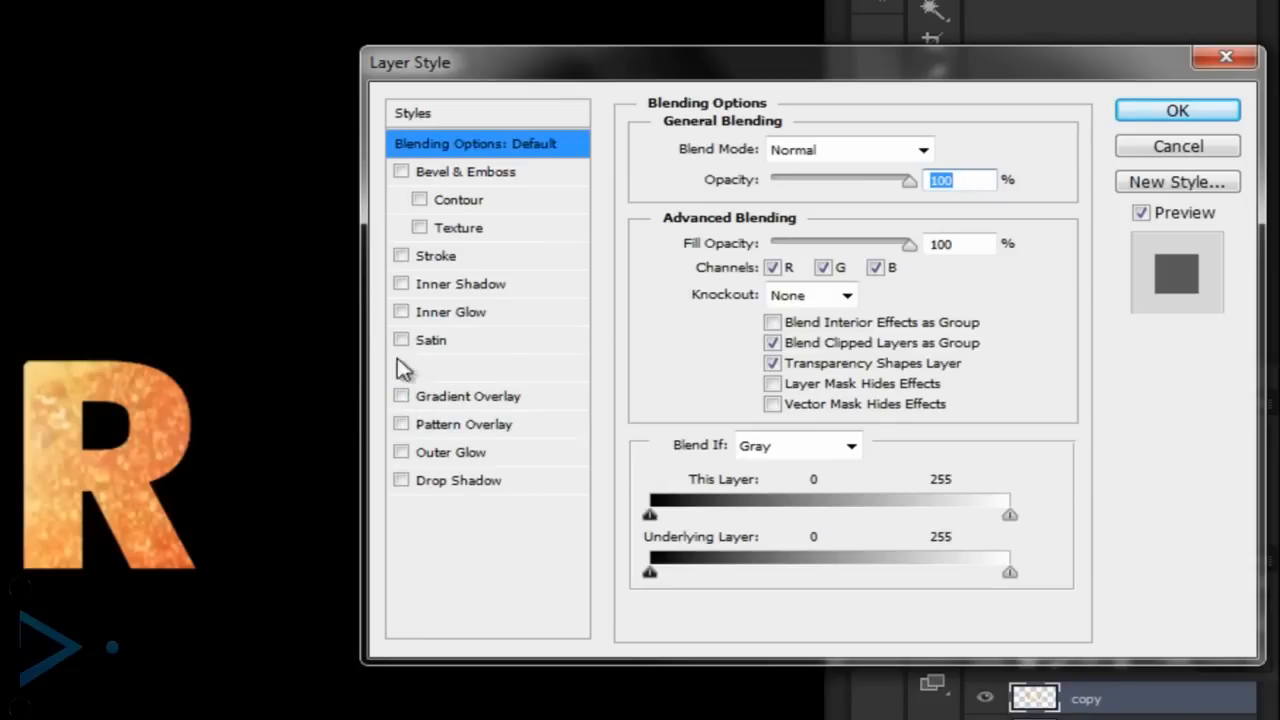
left_click(435, 454)
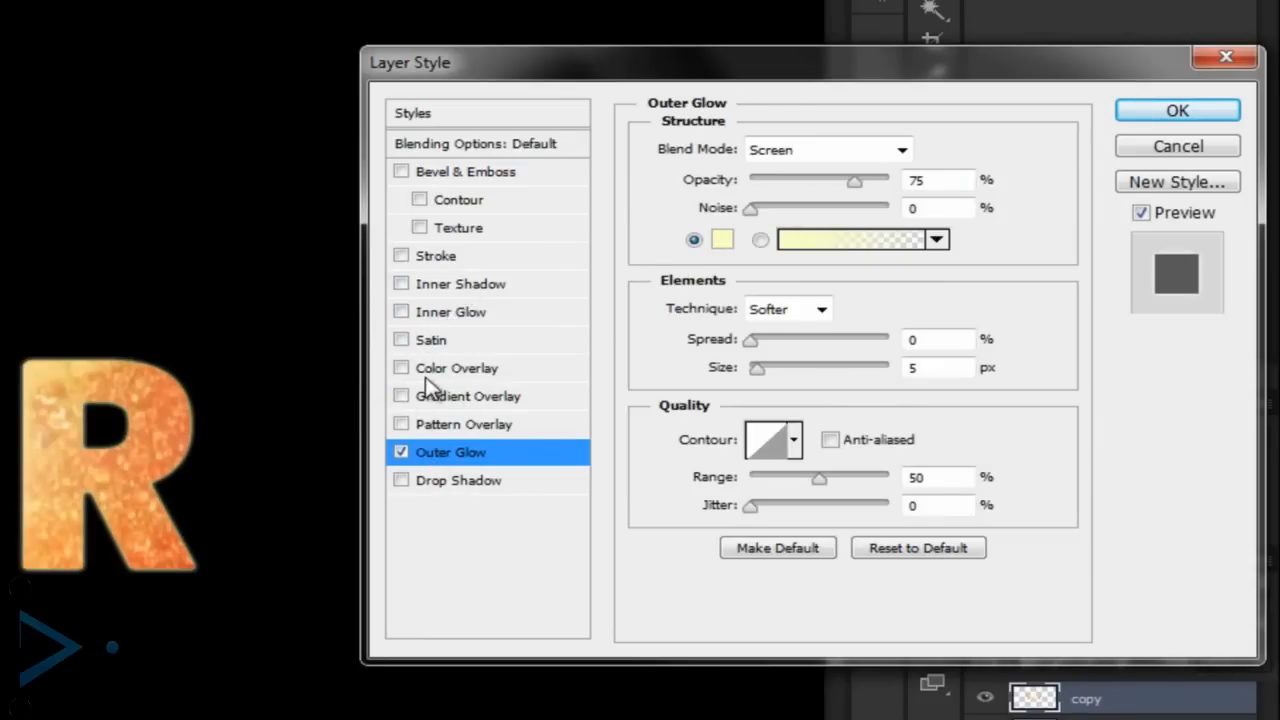
left_click_drag(852, 182, 890, 182)
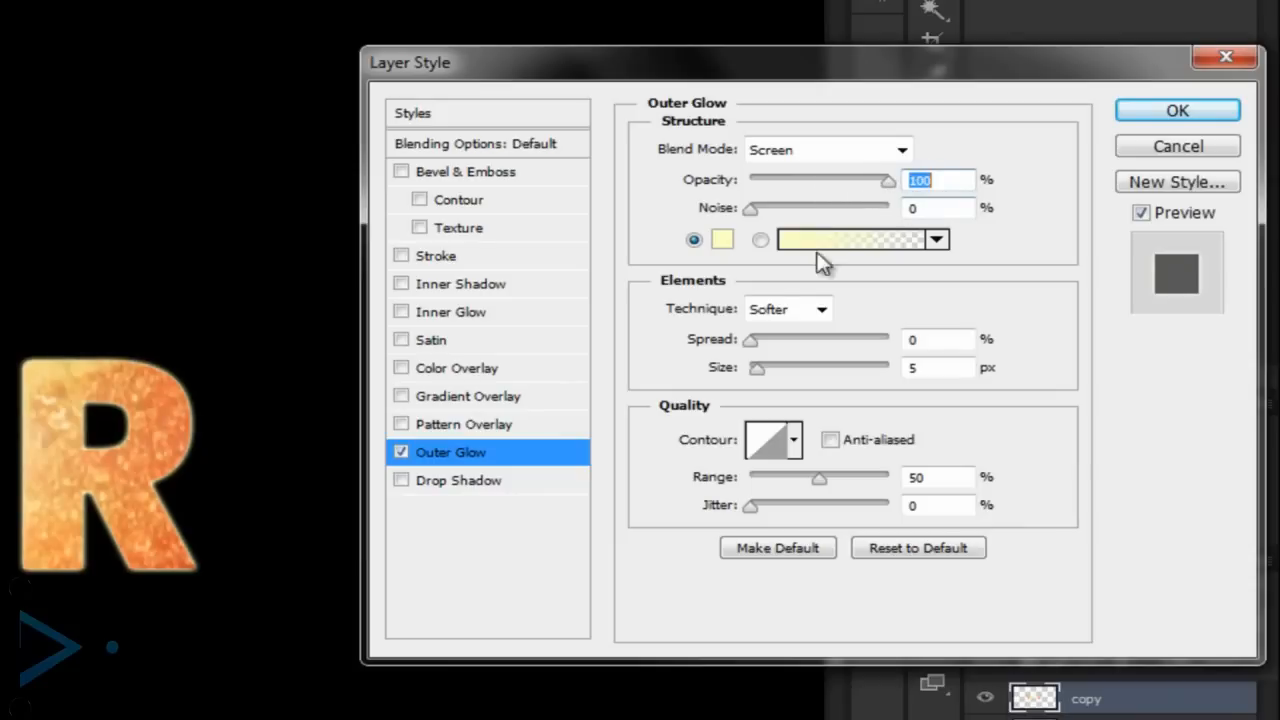
left_click_drag(757, 367, 763, 368)
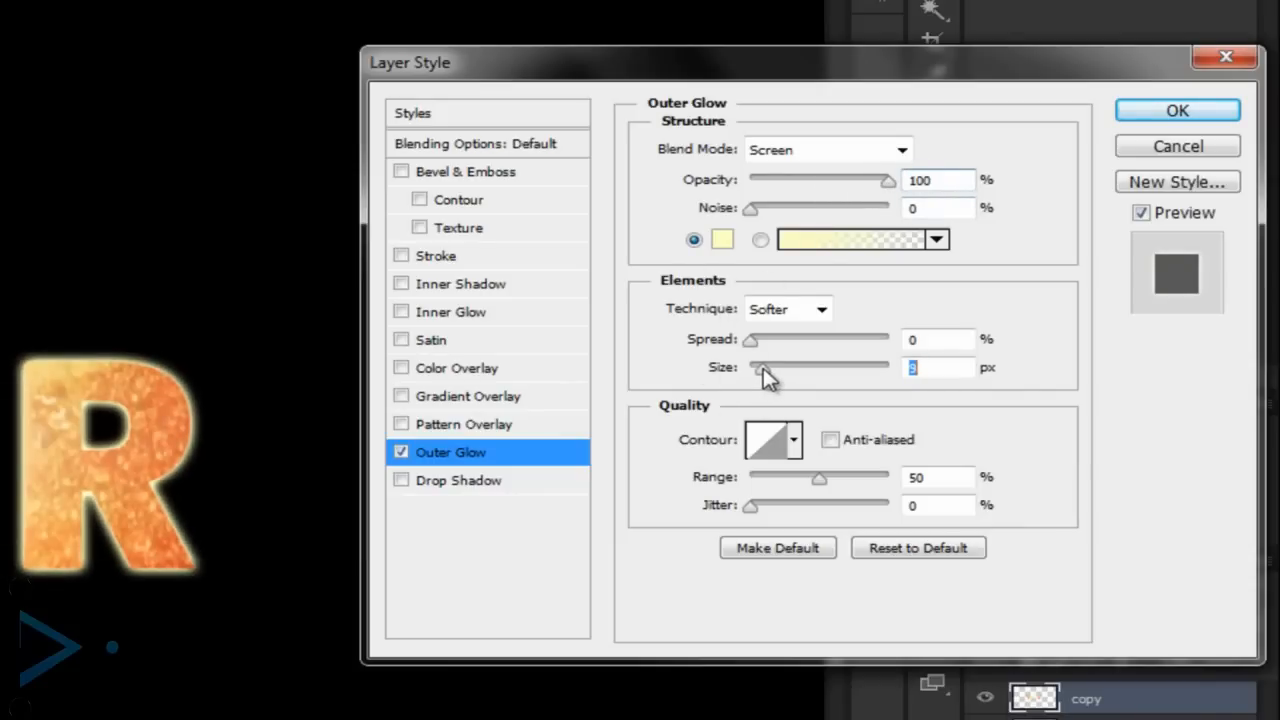
left_click_drag(887, 186, 812, 205)
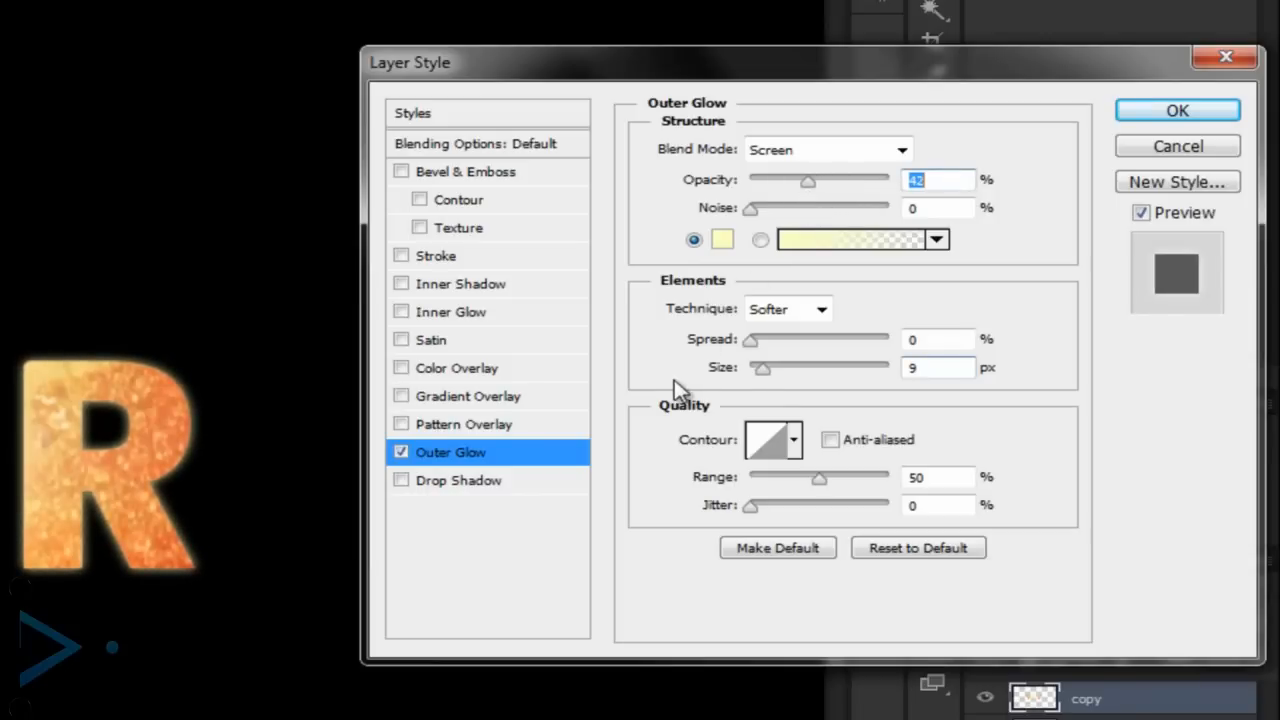
left_click_drag(757, 379, 765, 377)
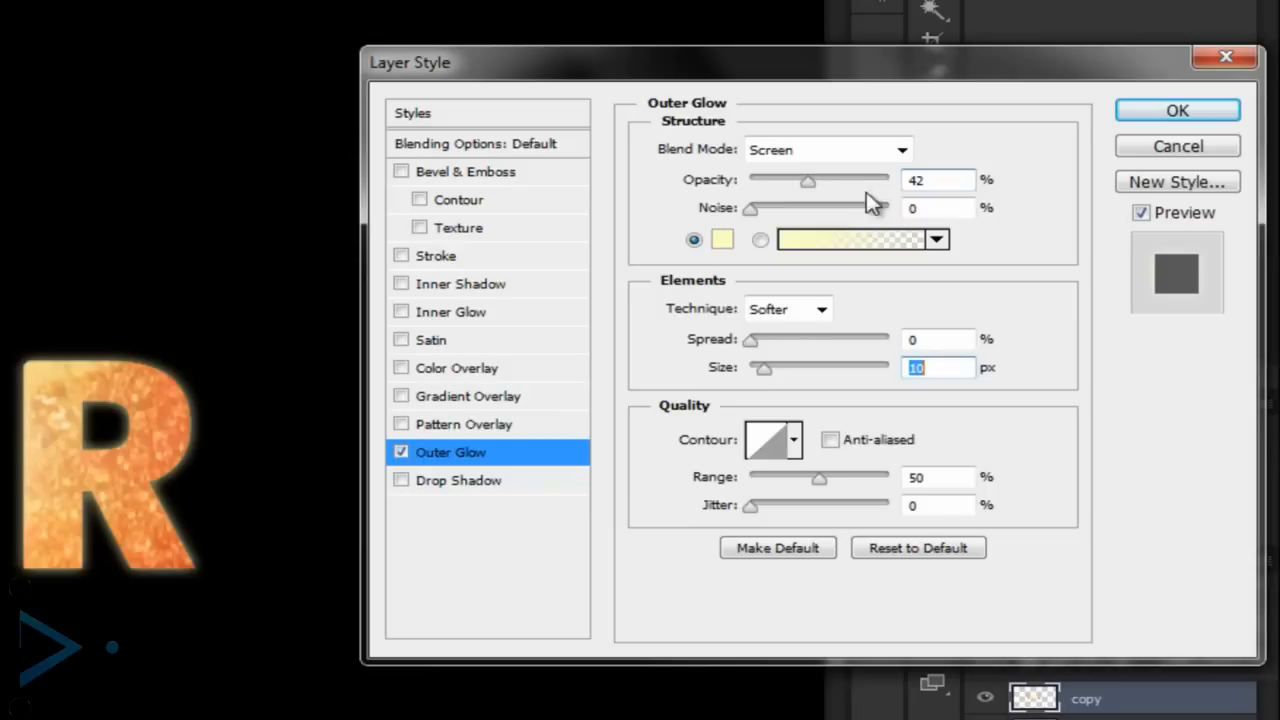
left_click_drag(806, 173, 814, 178)
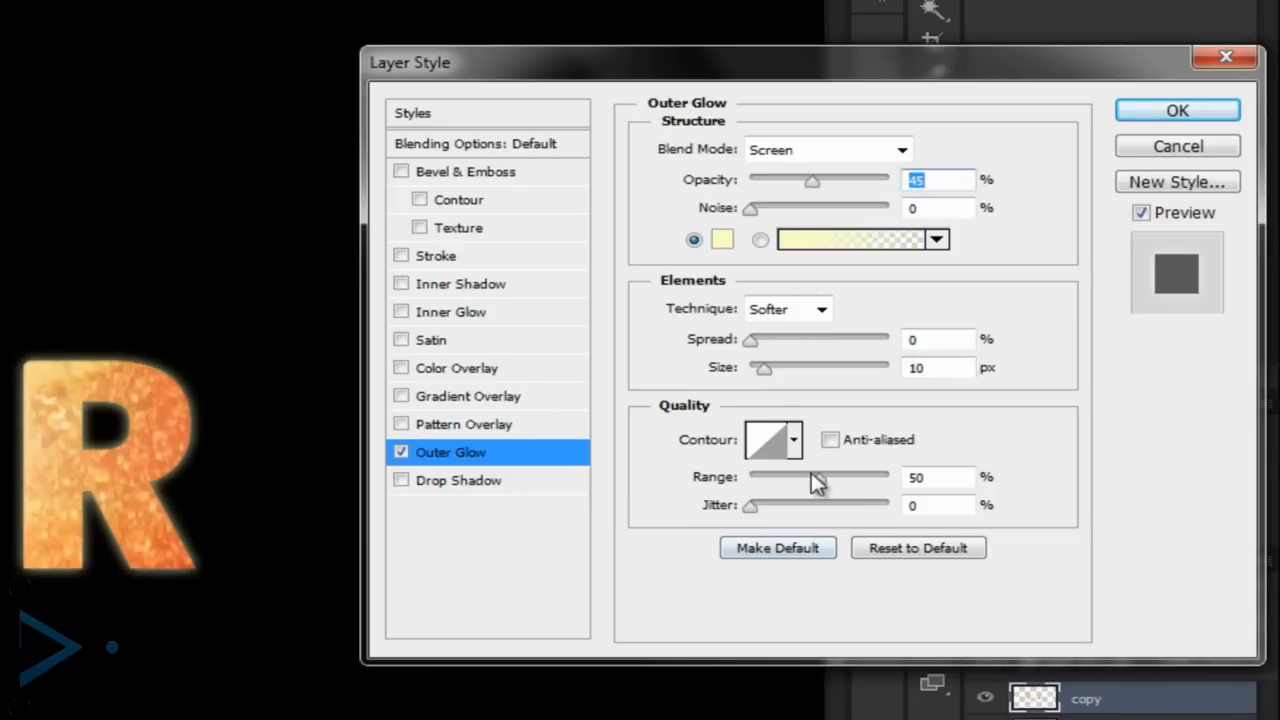
mouse_move(820, 479)
left_mouse_down()
mouse_move(920, 477)
mouse_move(729, 486)
mouse_move(822, 478)
left_mouse_up()
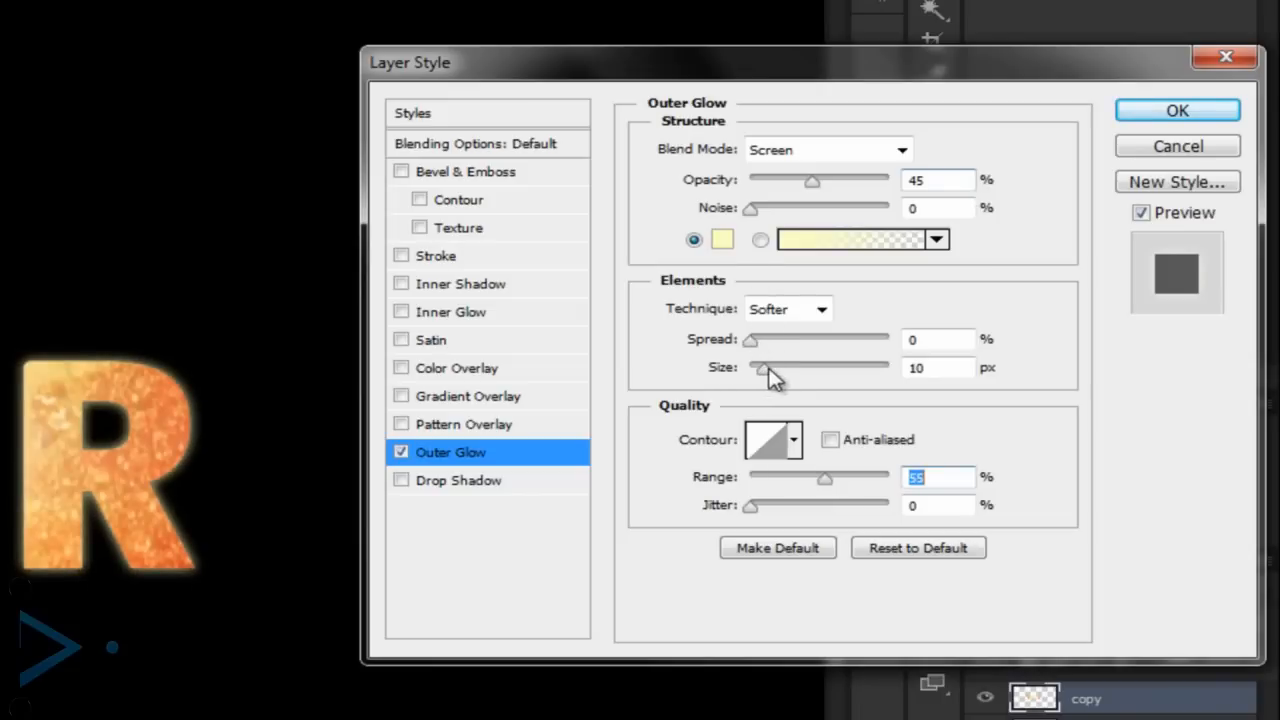
mouse_move(765, 367)
left_mouse_down()
mouse_move(778, 374)
mouse_move(769, 368)
left_mouse_up()
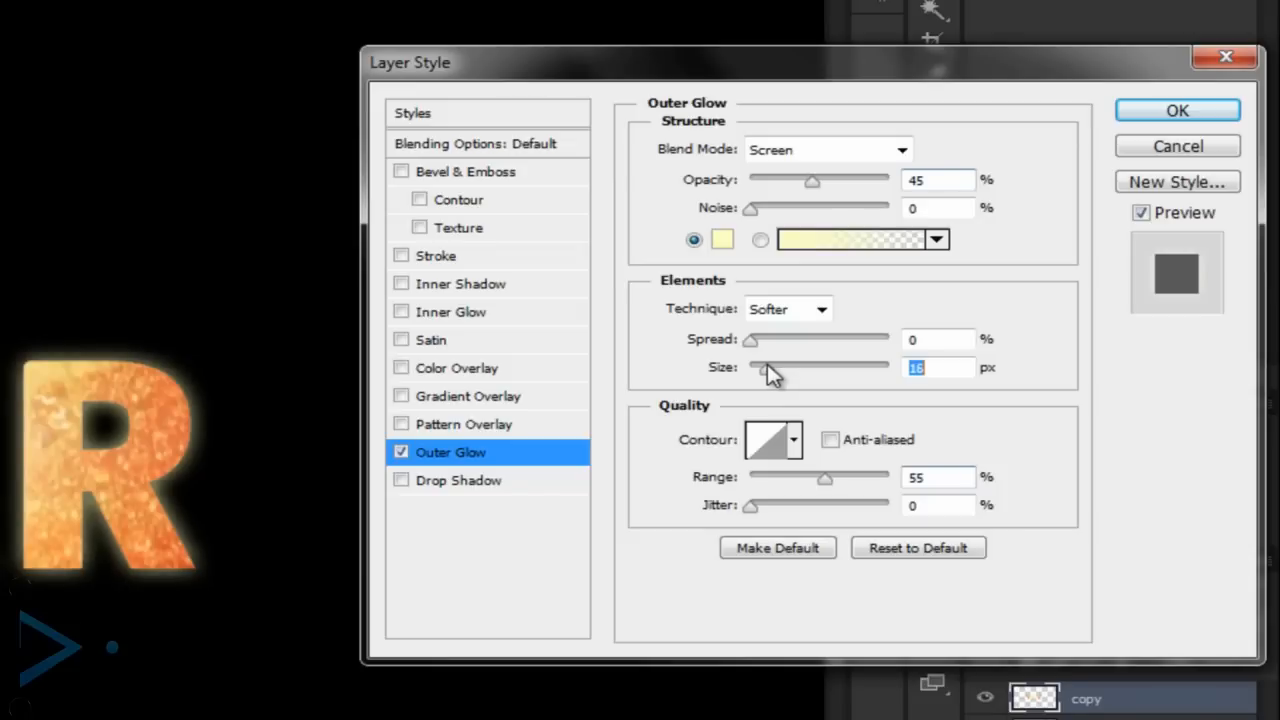
left_click_drag(767, 364, 765, 365)
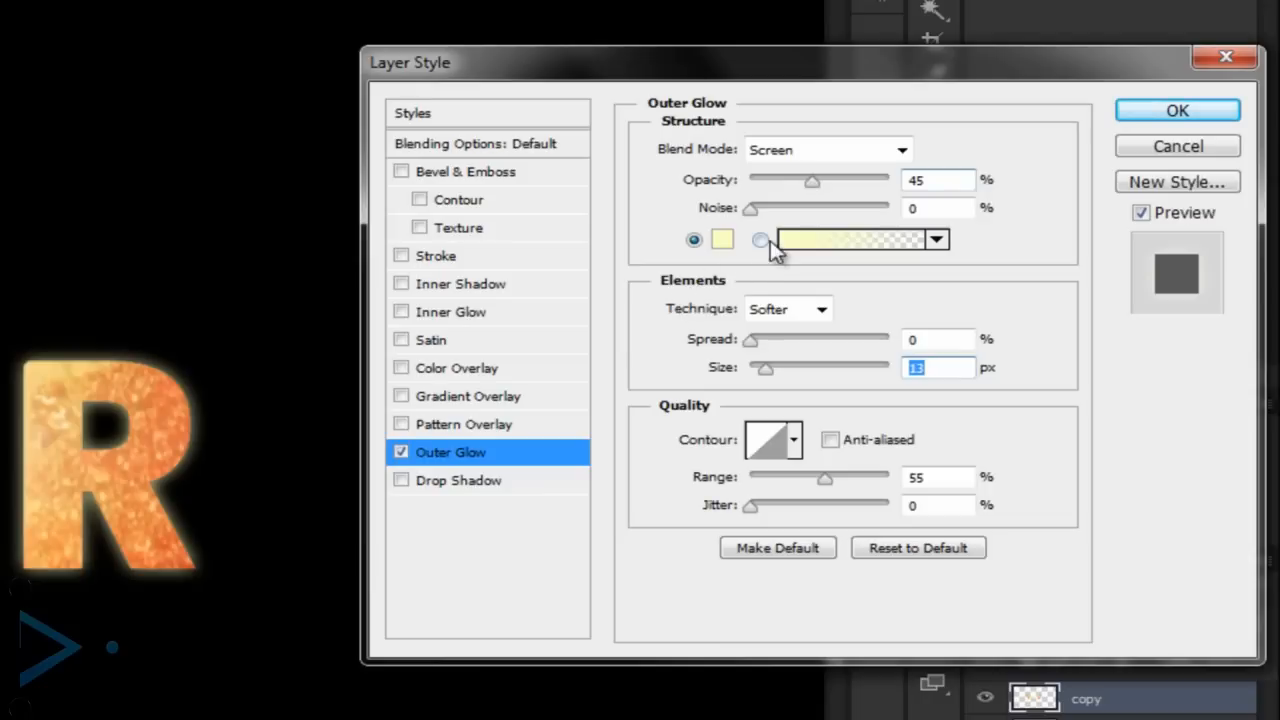
left_click(722, 240)
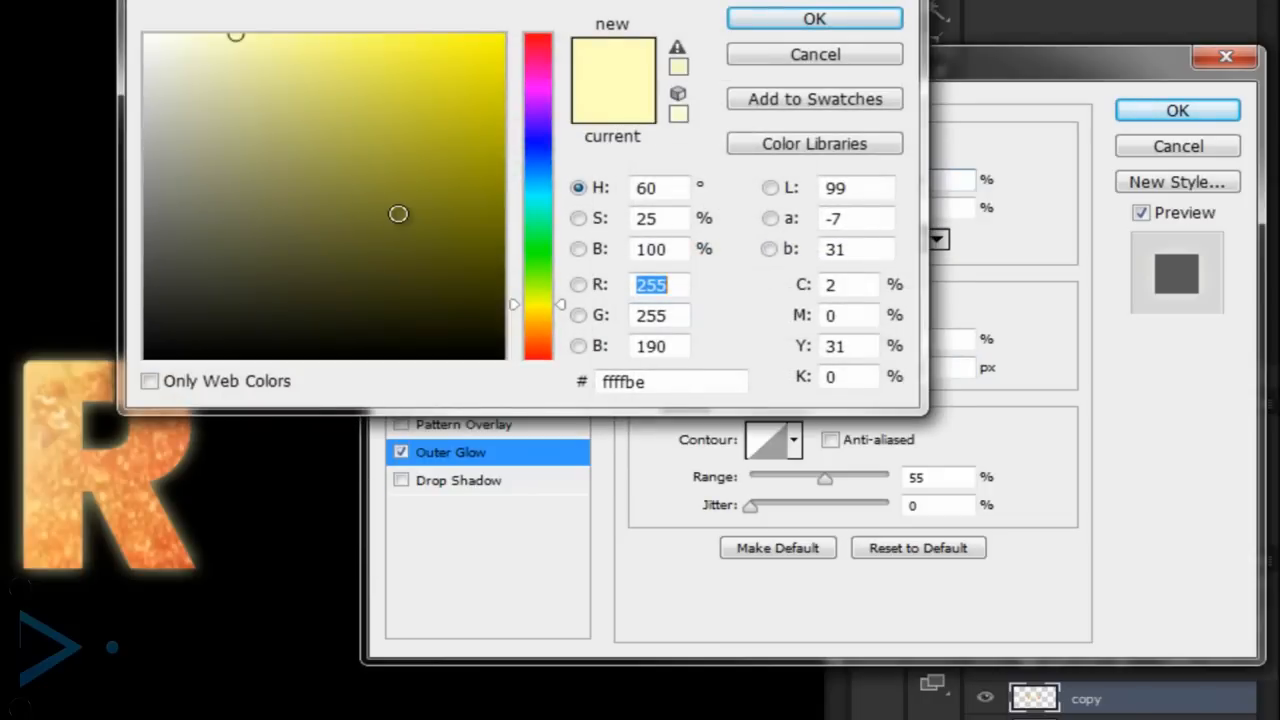
left_click(158, 484)
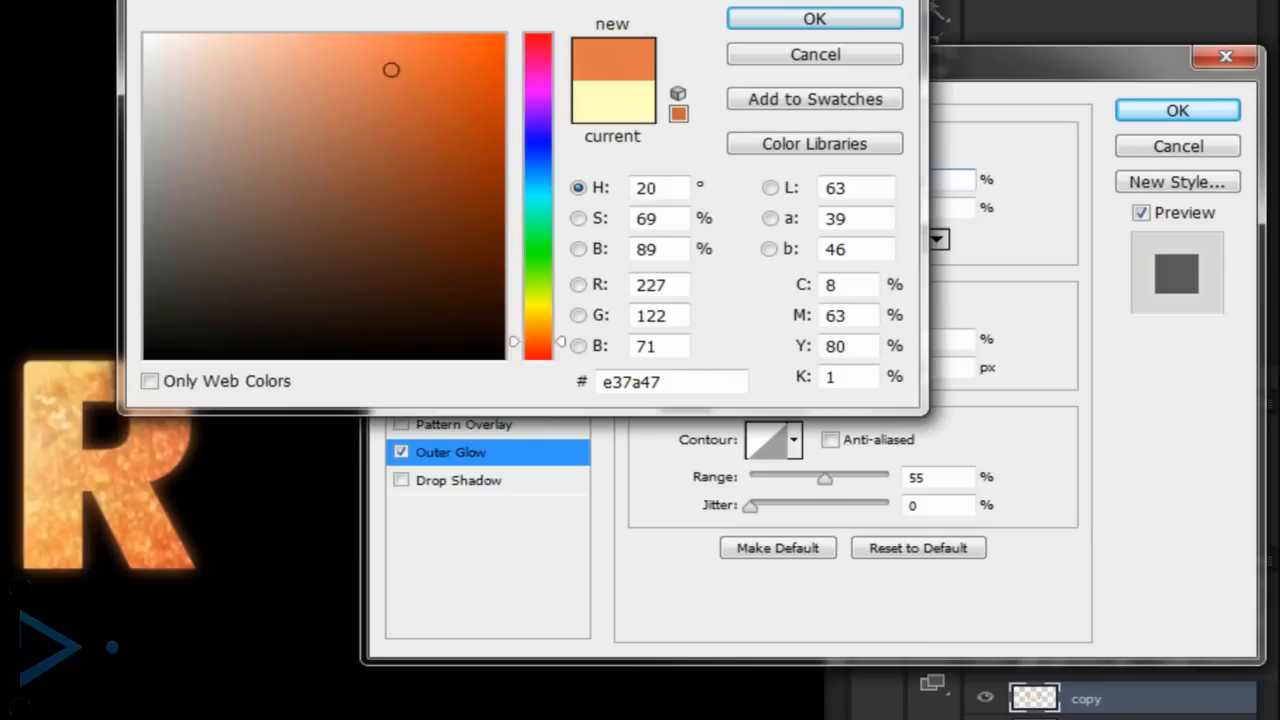
mouse_move(391, 69)
left_mouse_down()
mouse_move(406, 77)
mouse_move(389, 60)
mouse_move(395, 69)
left_mouse_up()
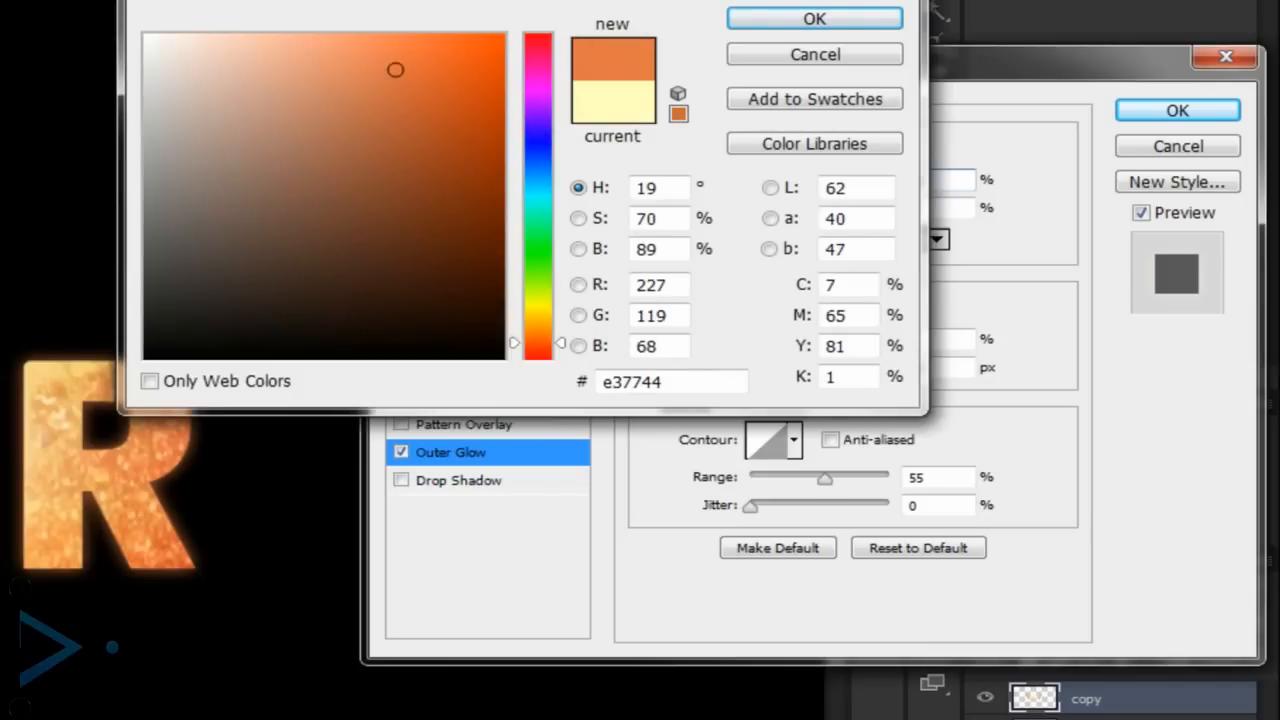
key("Up")
key("Up")
key("Up")
key("Up")
left_click(896, 63)
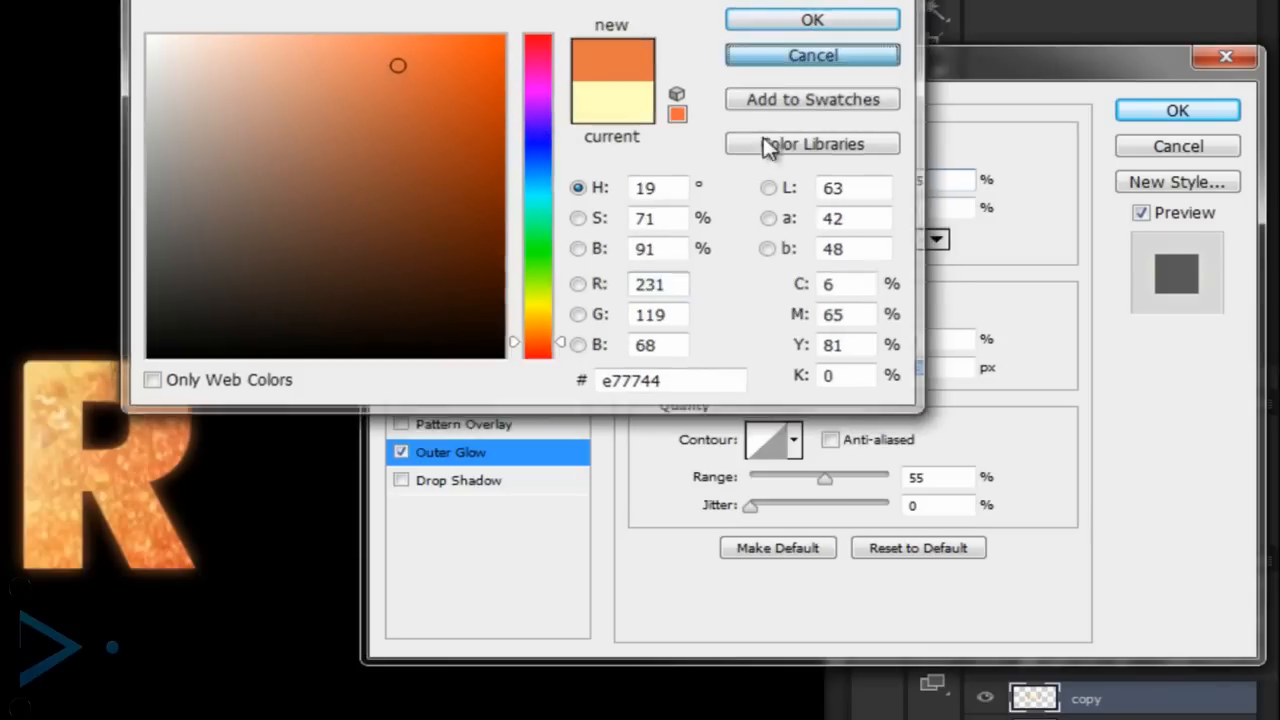
Set the Outer Glow color to orange e57e4e, sampled from the lower-left part of the W
key("alt")
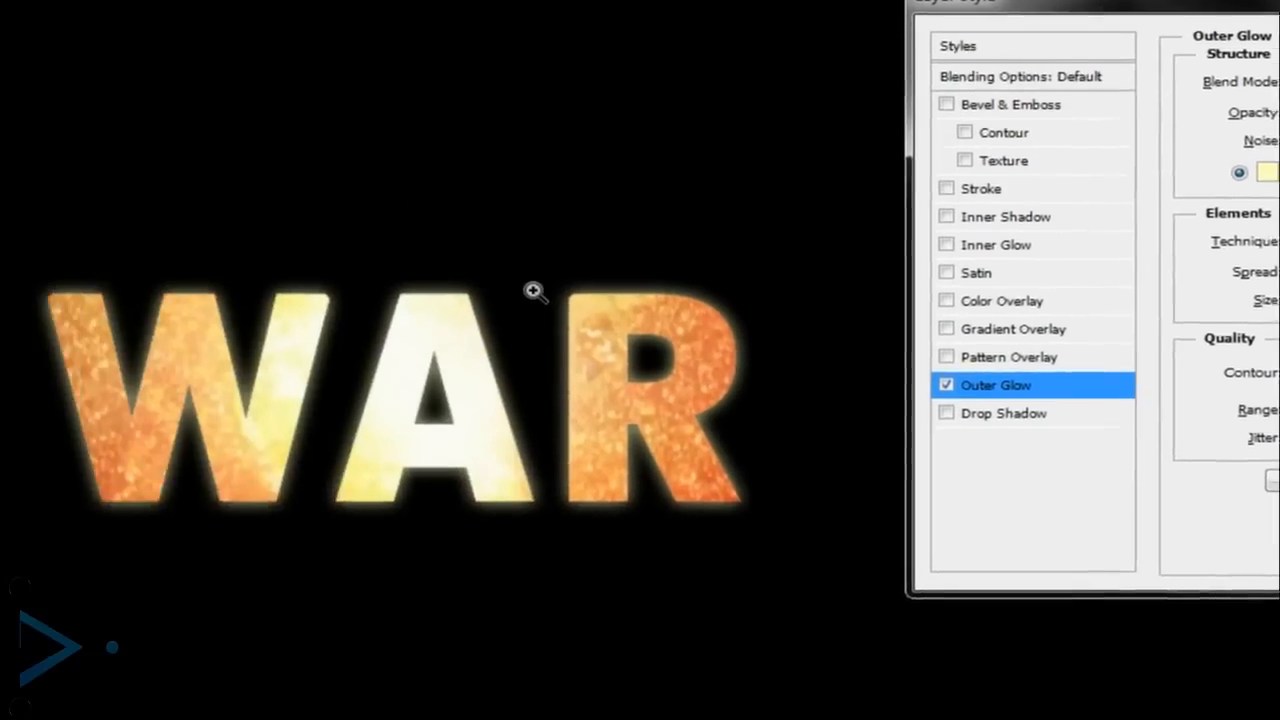
left_click(715, 286, "ctrl")
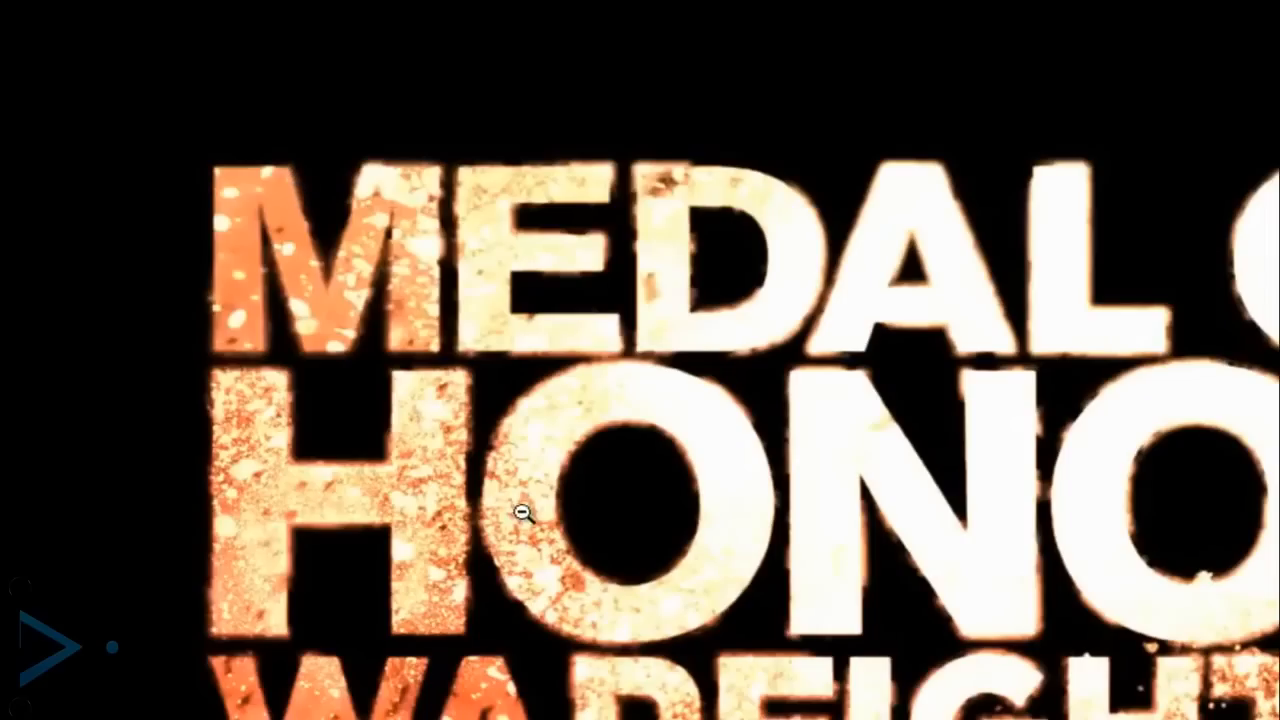
left_click(456, 666)
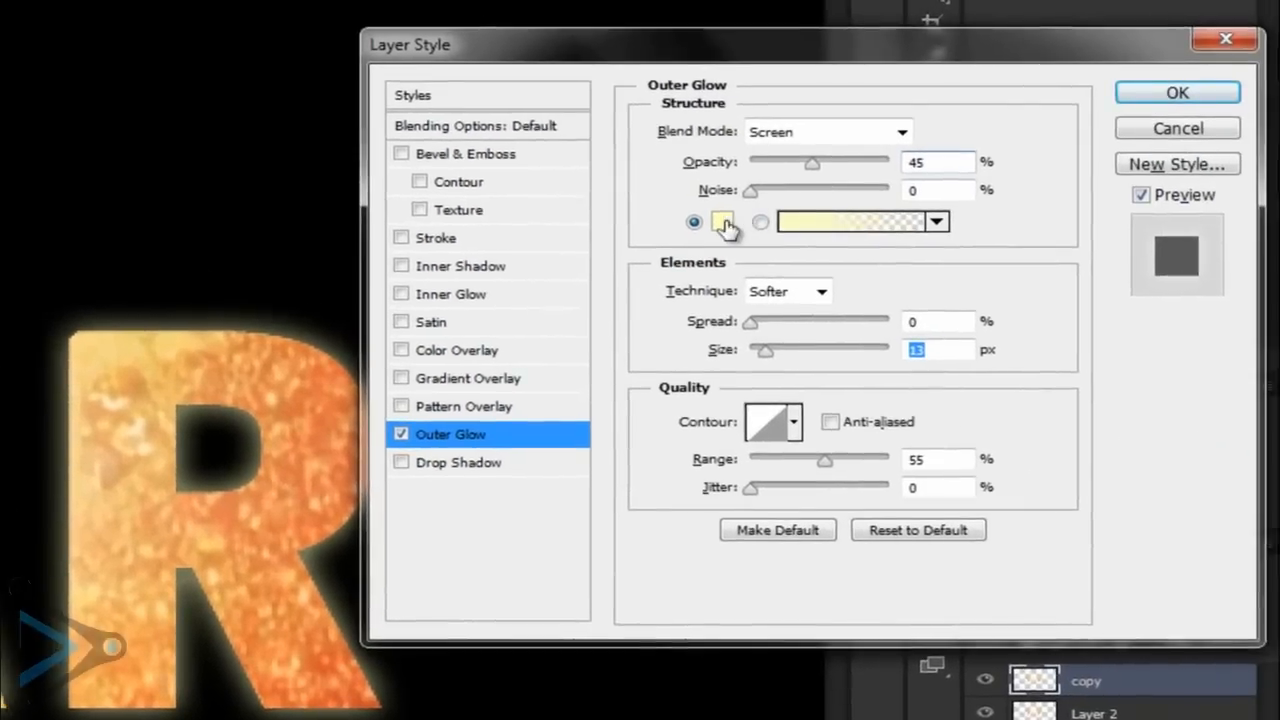
left_click(725, 225)
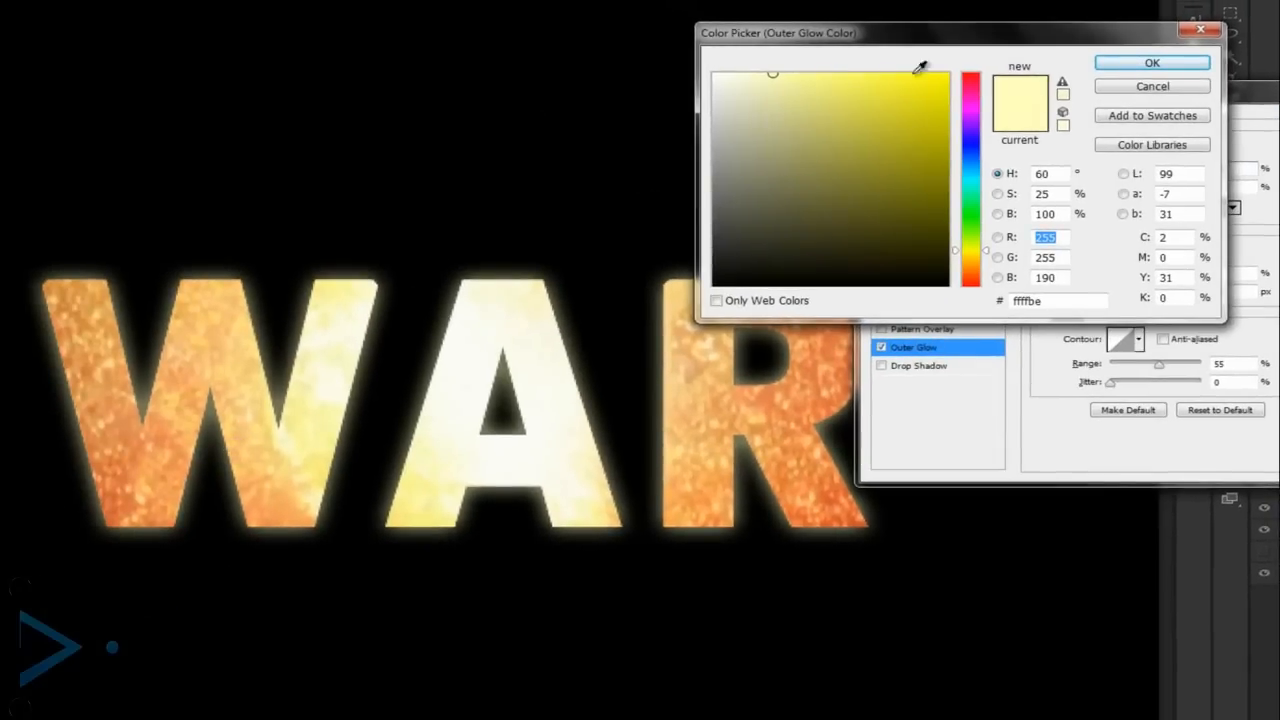
left_click(123, 493)
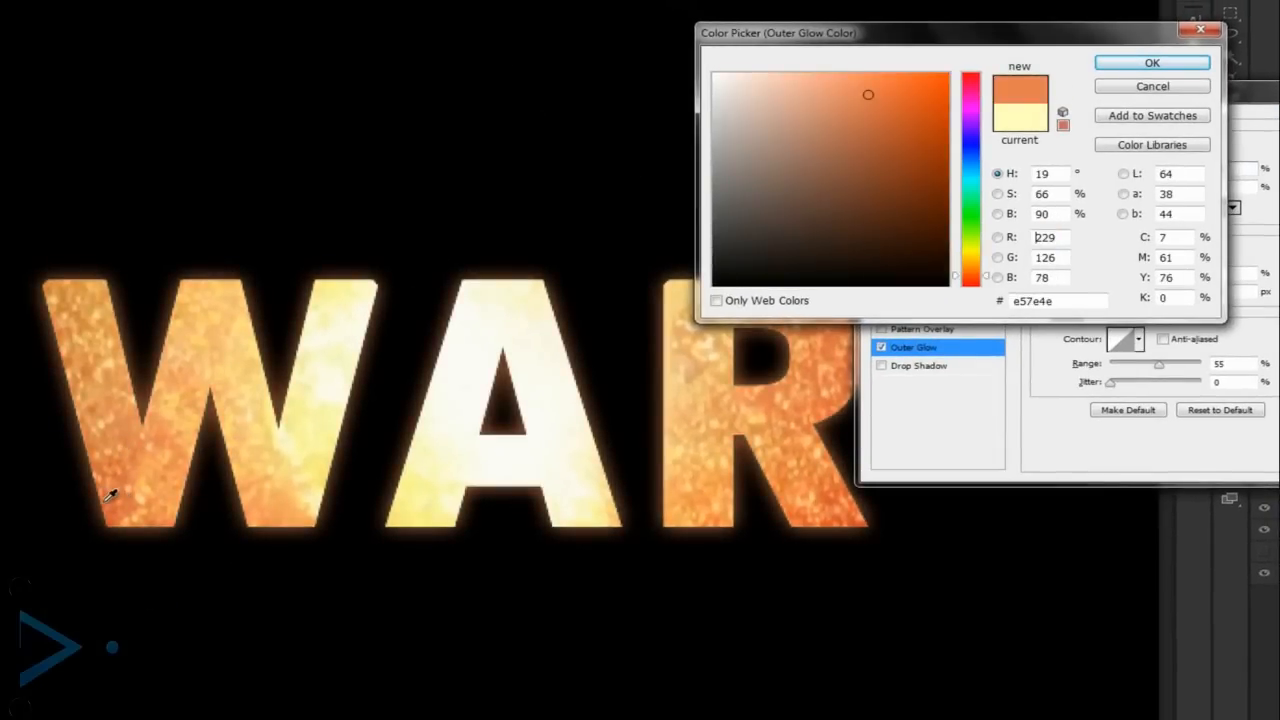
left_click(1124, 66)
Raise the Outer Glow opacity to 55% and move the layer style dialog fully into view
left_click_drag(1170, 92, 1279, 79)
left_click_drag(1278, 163, 1088, 192)
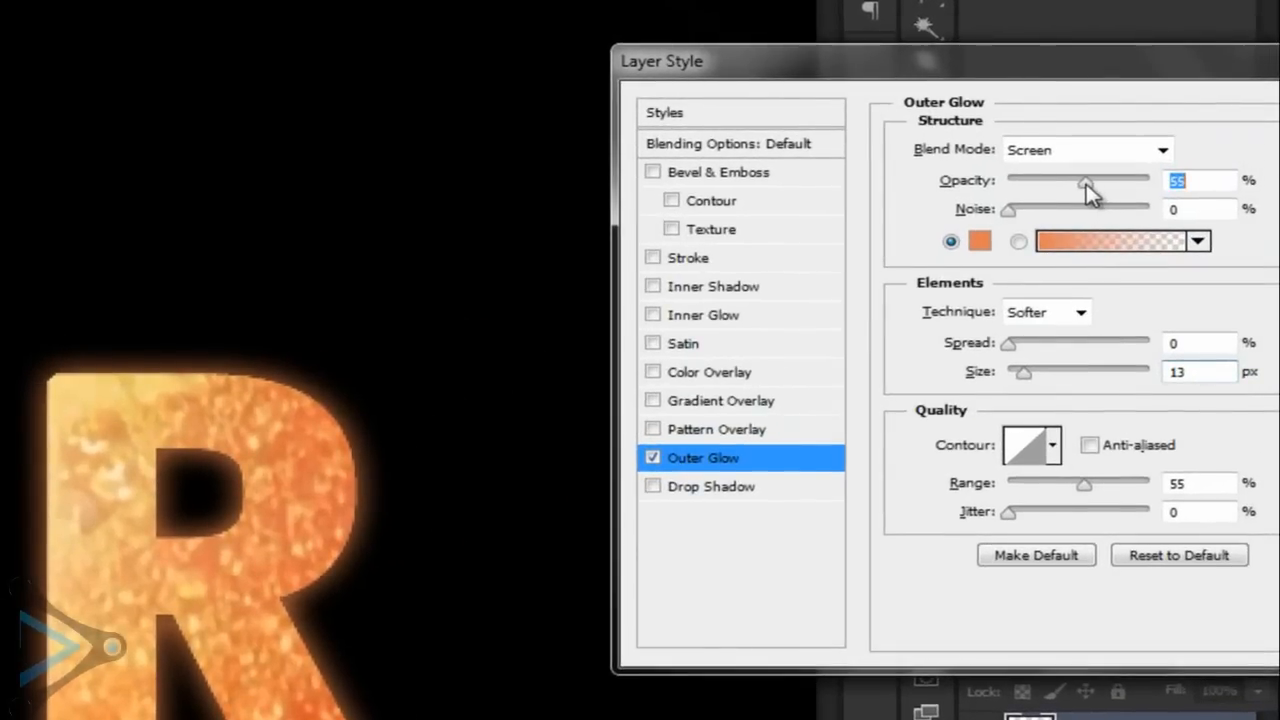
left_click_drag(1088, 55, 941, 0)
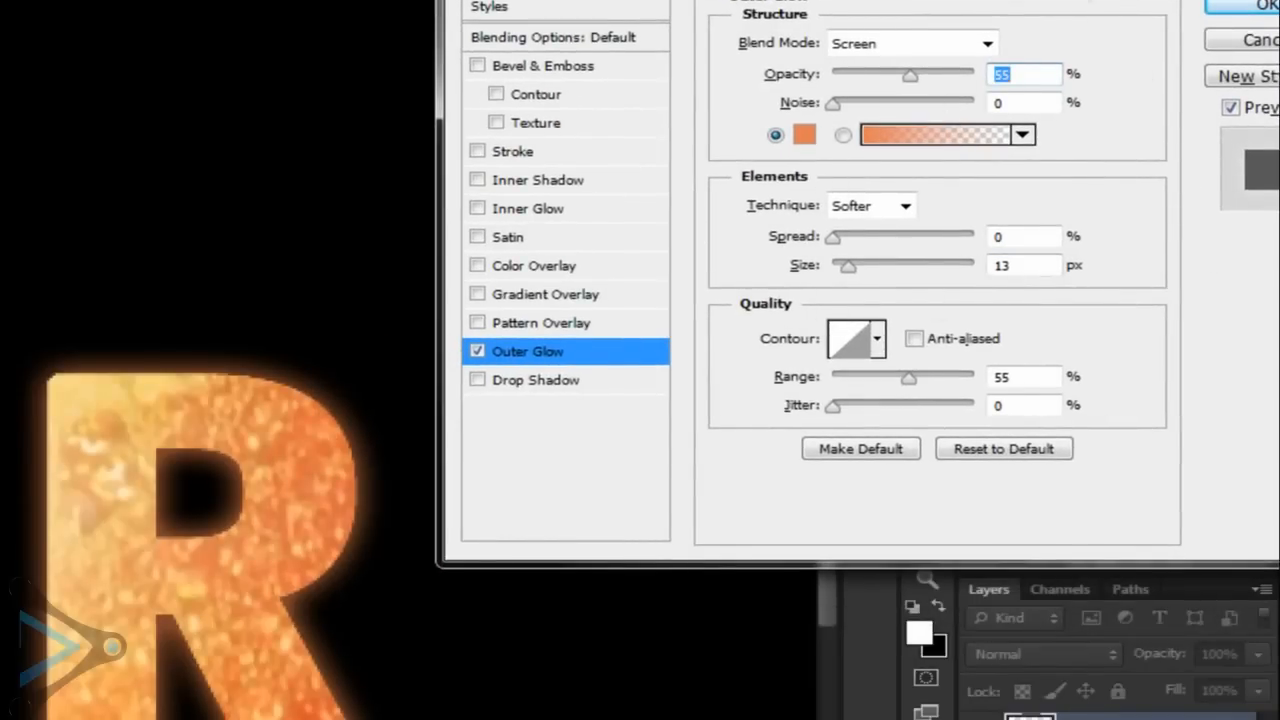
left_click_drag(1077, 0, 943, 28)
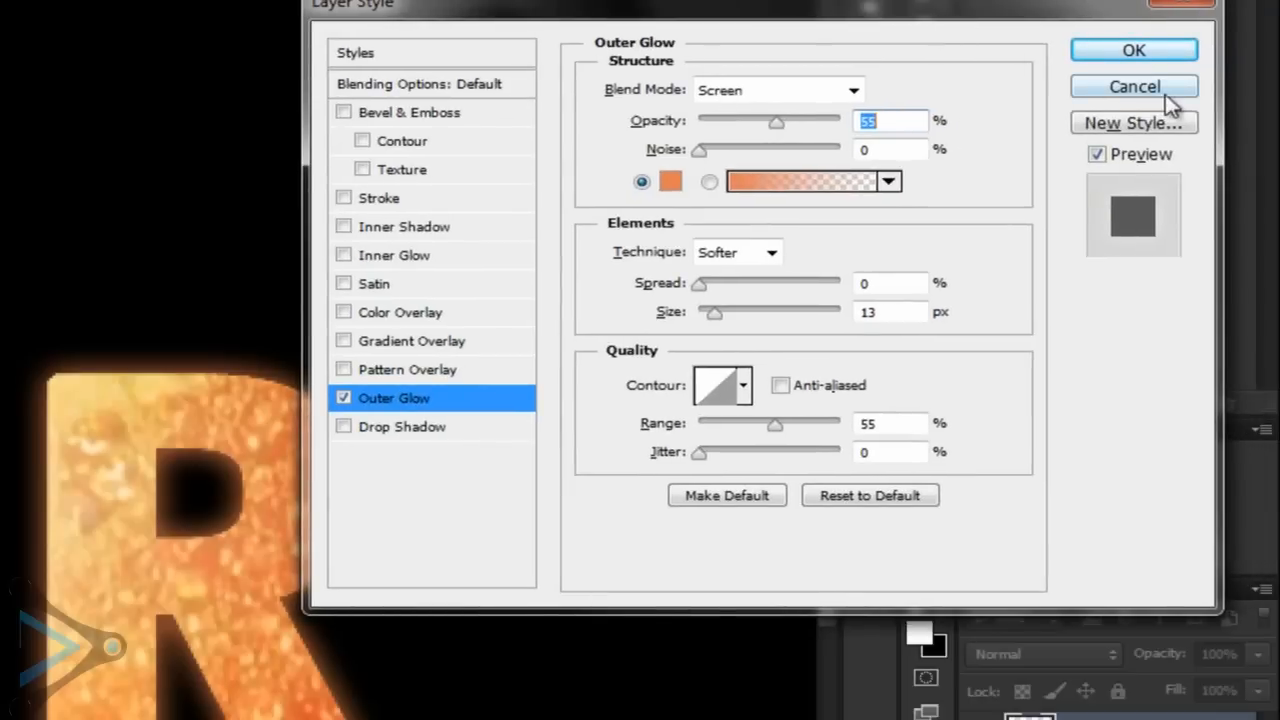
left_click(744, 387)
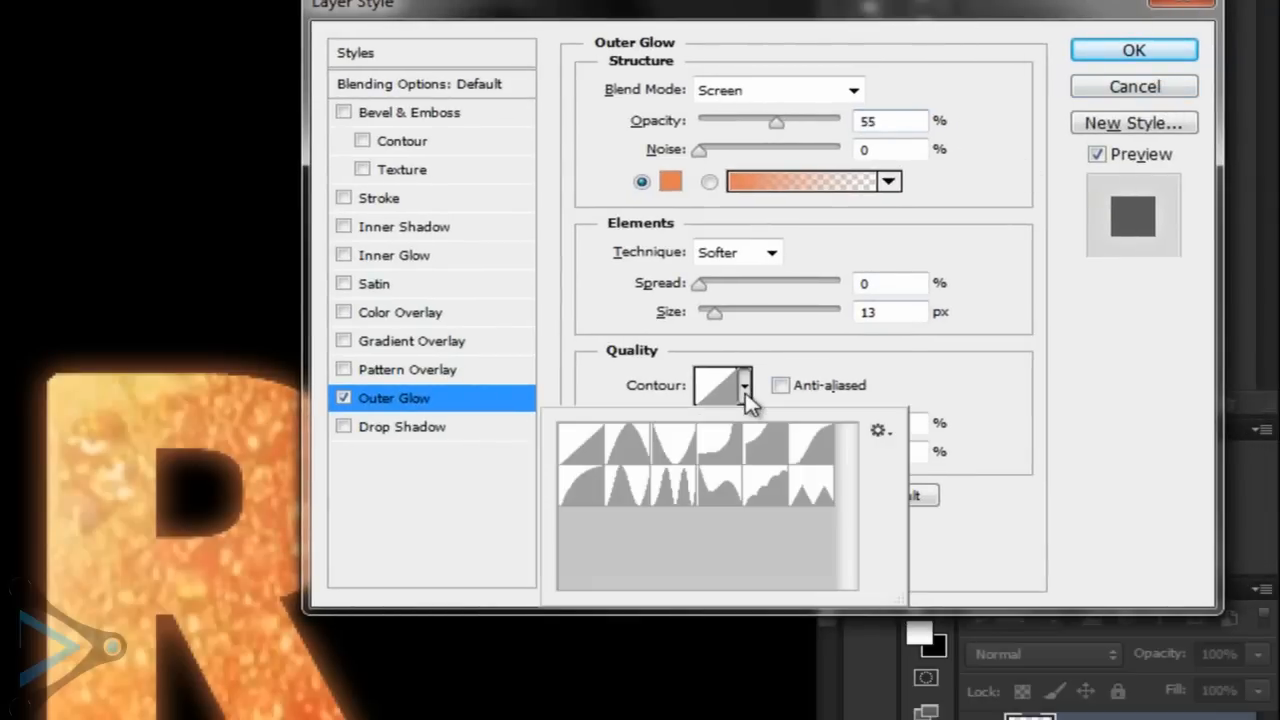
left_click(746, 392)
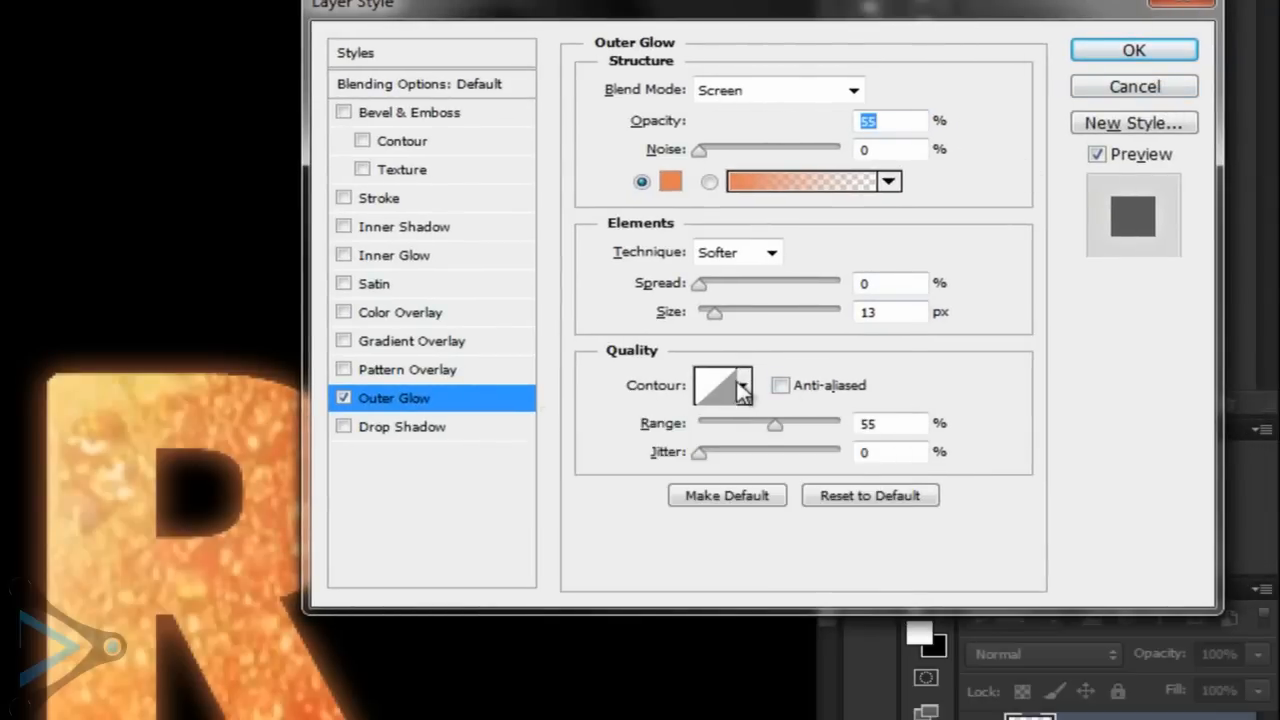
left_click(742, 387)
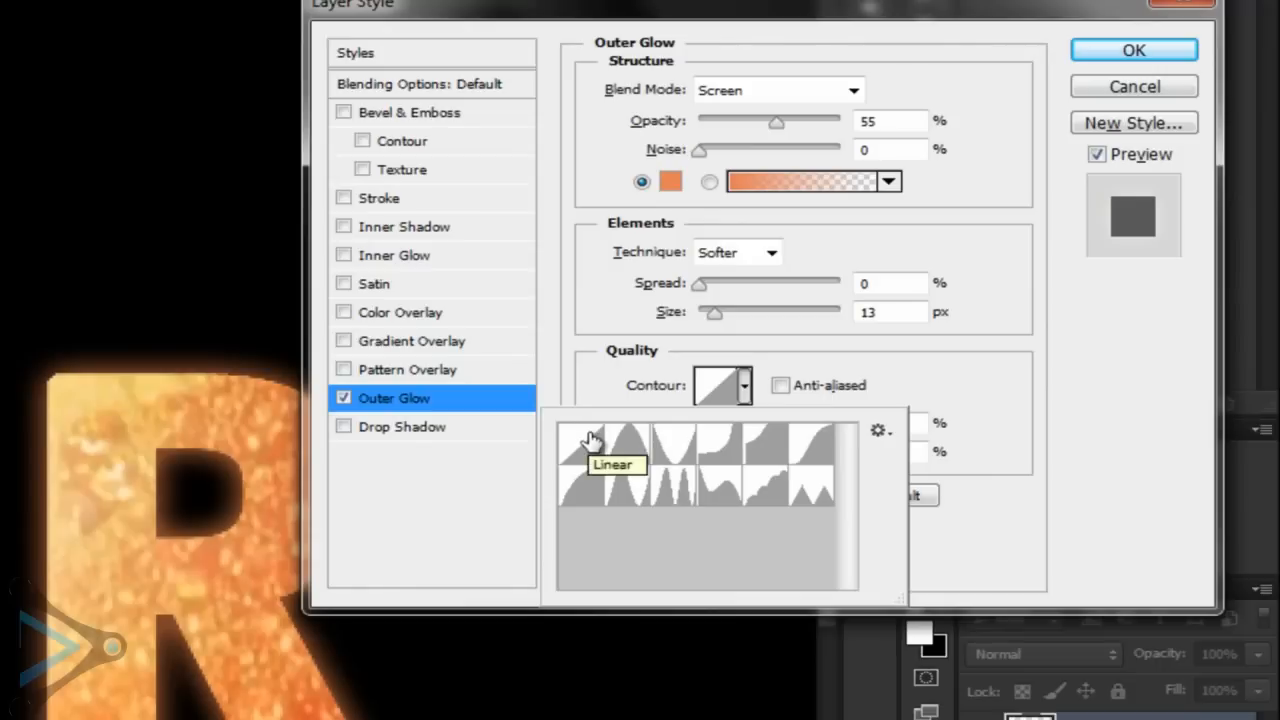
left_click(962, 390)
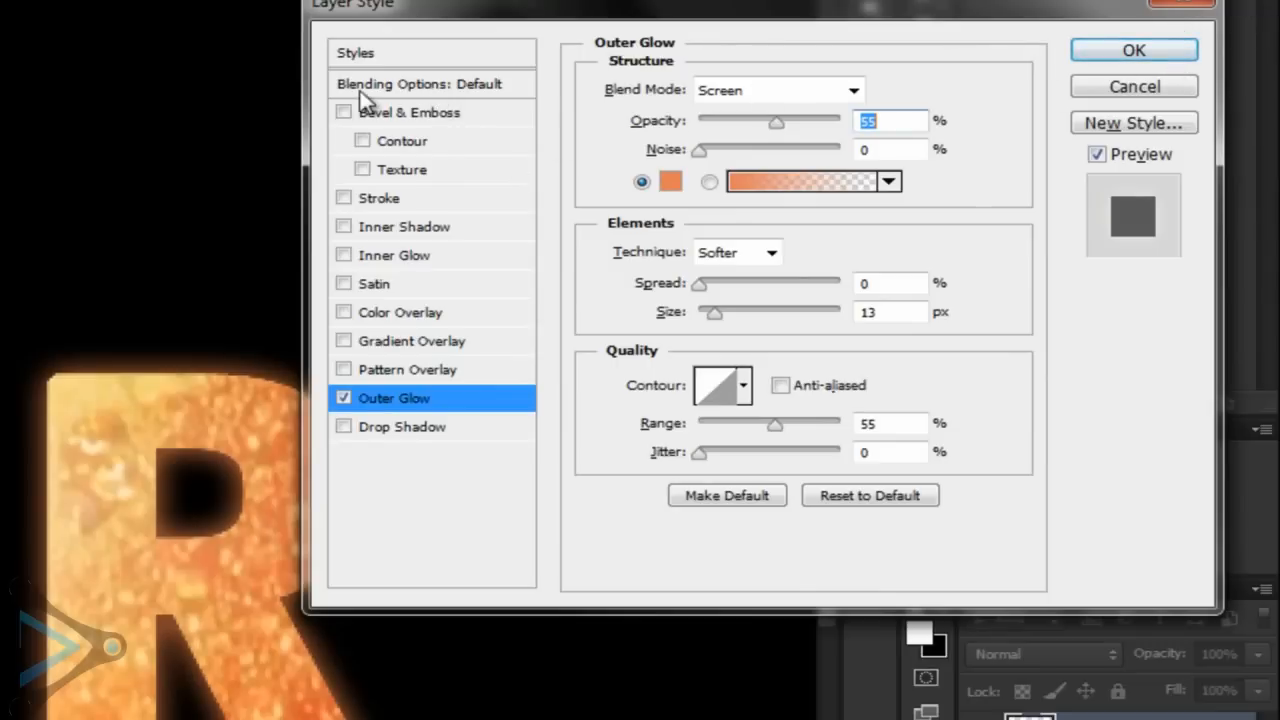
Set the copy layer's fill opacity to 0%, apply the layer style, and briefly hide Layer 2 to check the glow alone
left_click(482, 84)
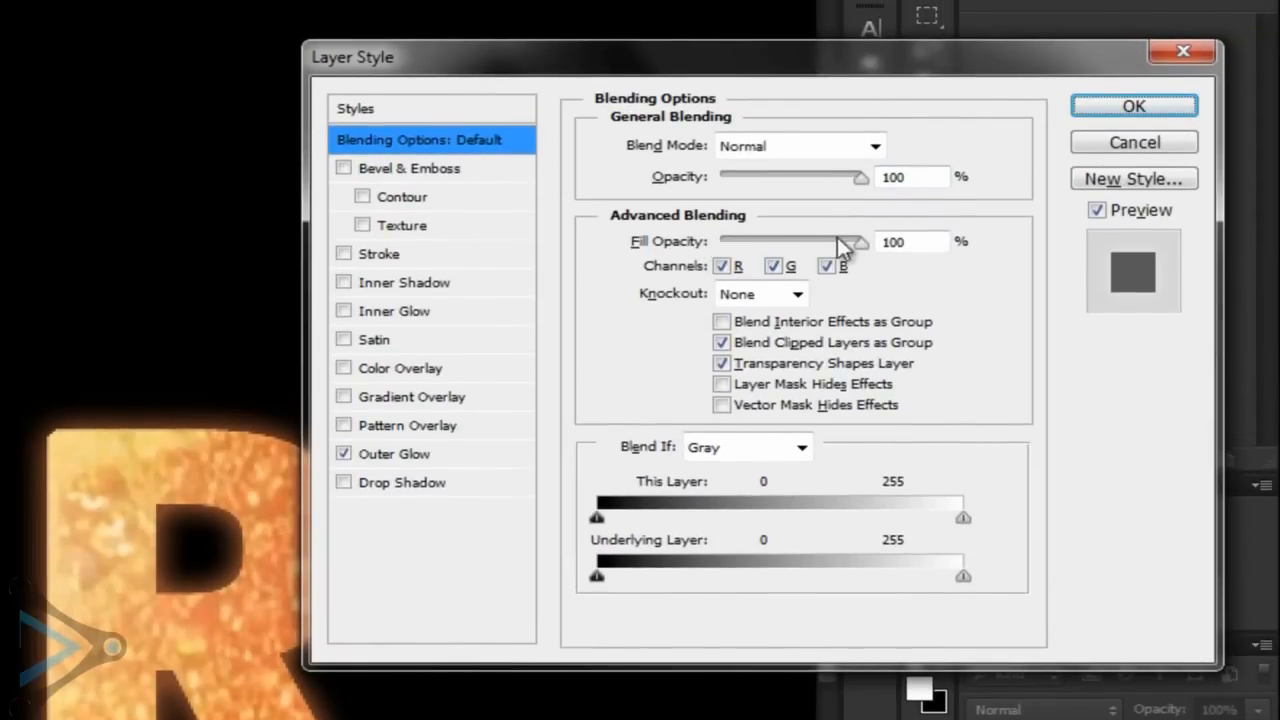
left_click_drag(860, 243, 479, 246)
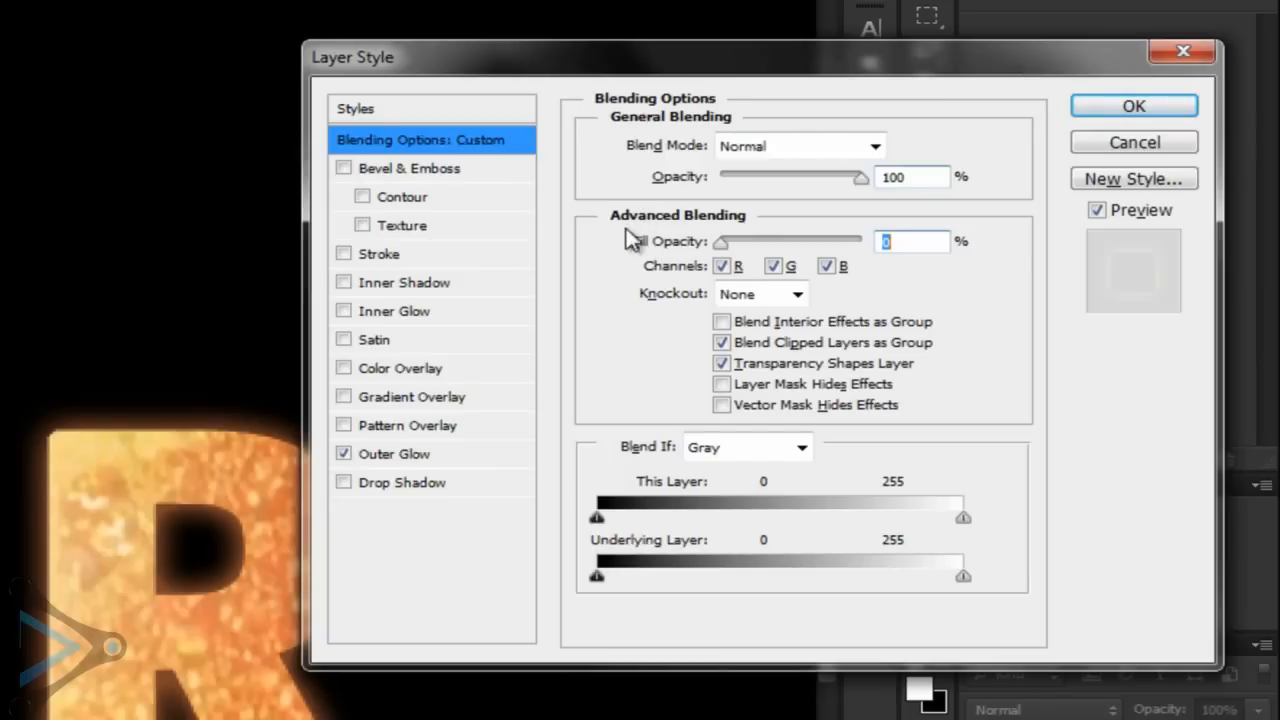
left_click(1130, 112)
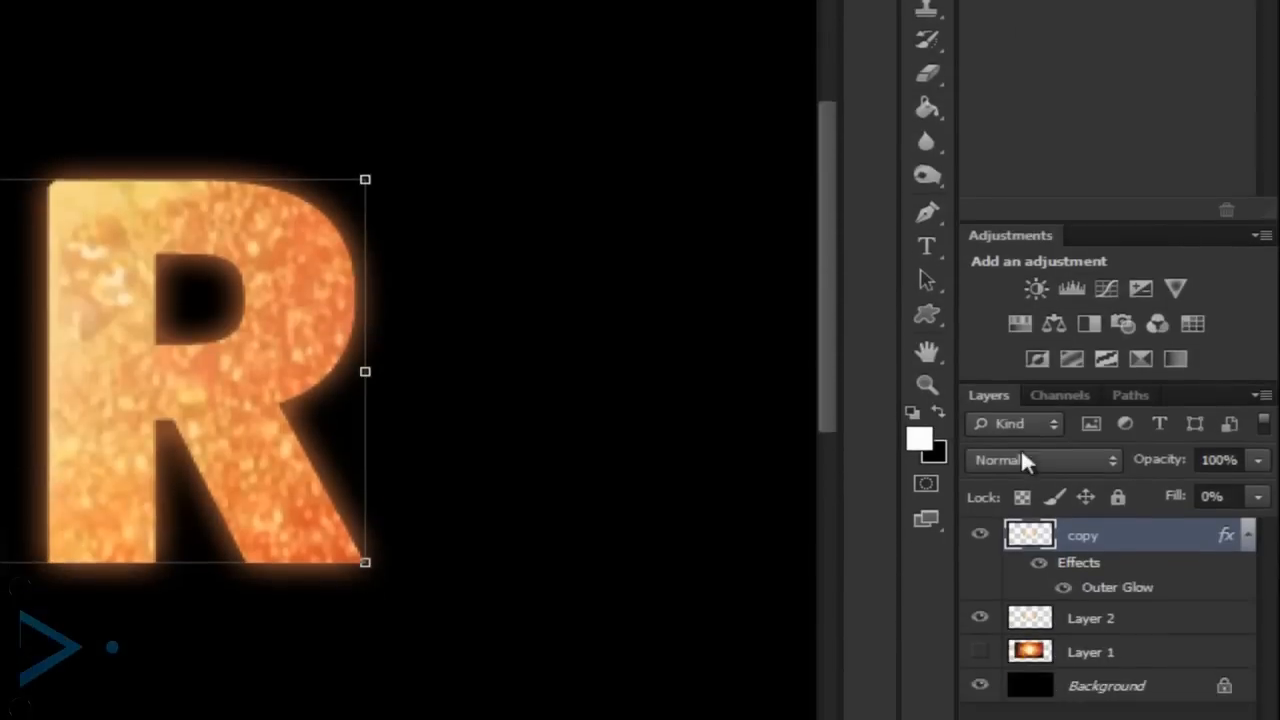
left_click(981, 589)
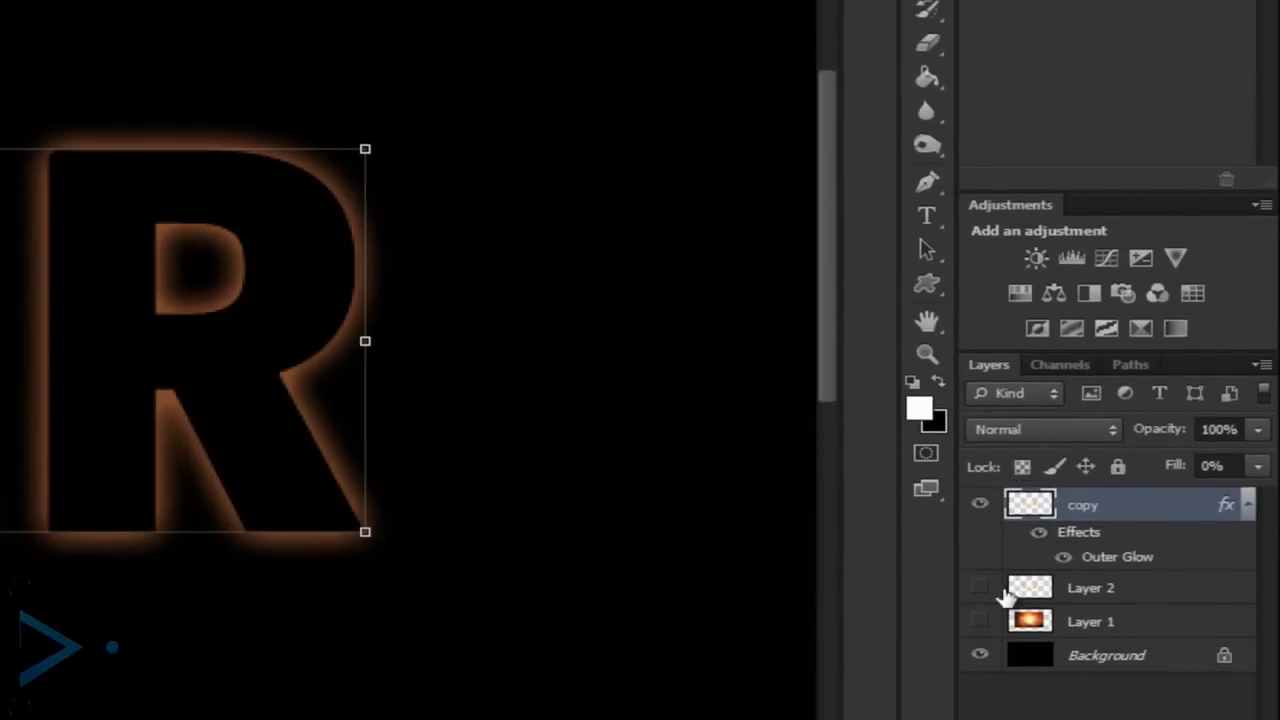
left_click(980, 588)
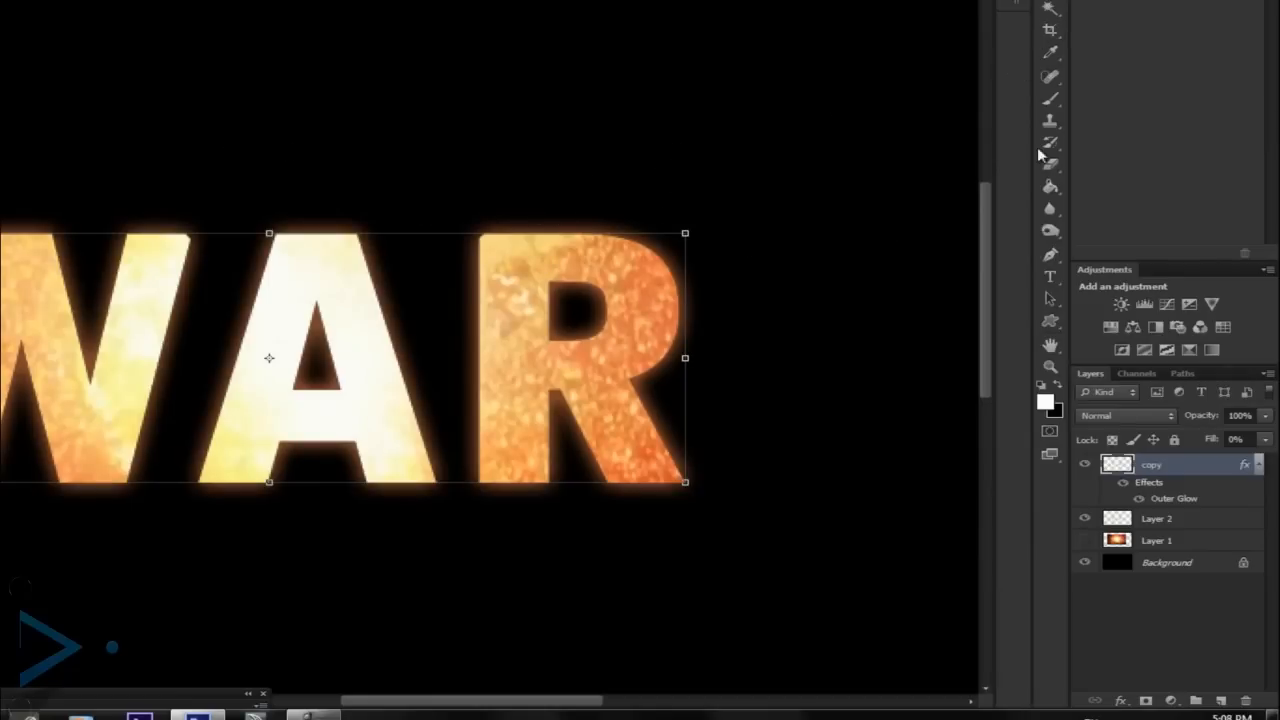
Set up the Eraser with a soft round brush of 0% hardness and about 23 px size
left_click(1051, 168)
right_click(511, 289)
left_click(569, 315)
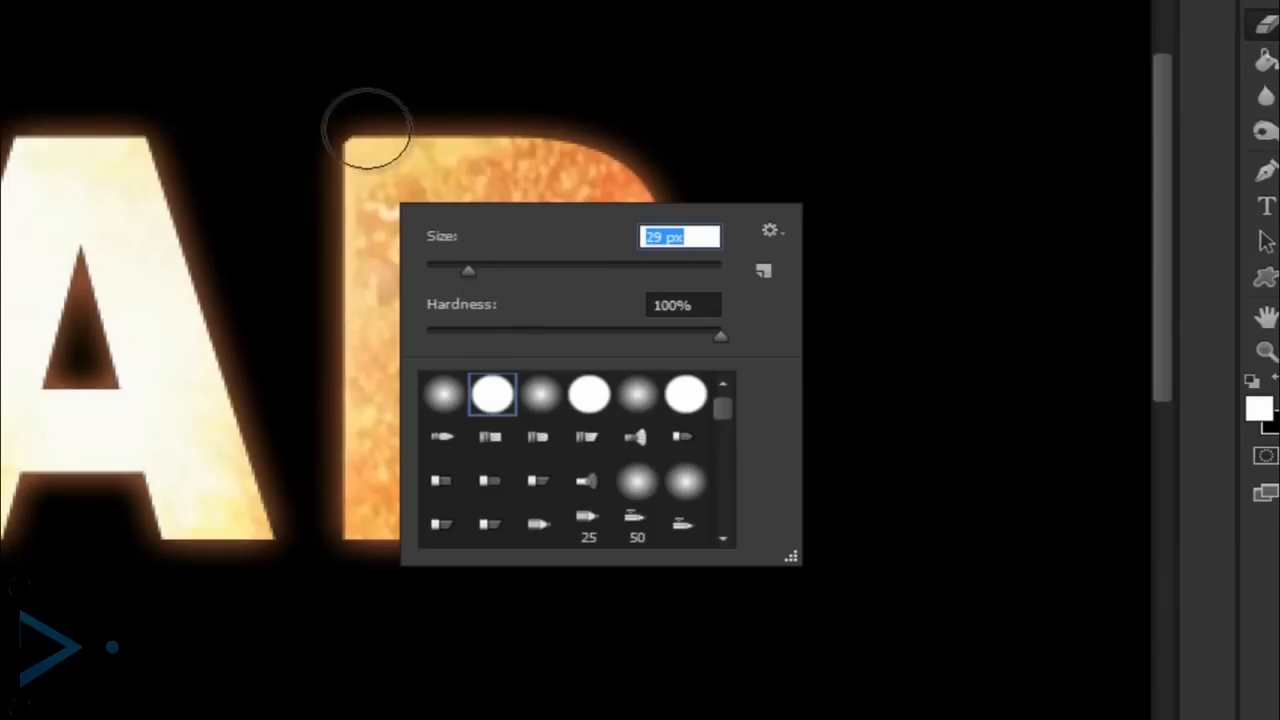
left_click_drag(468, 270, 453, 270)
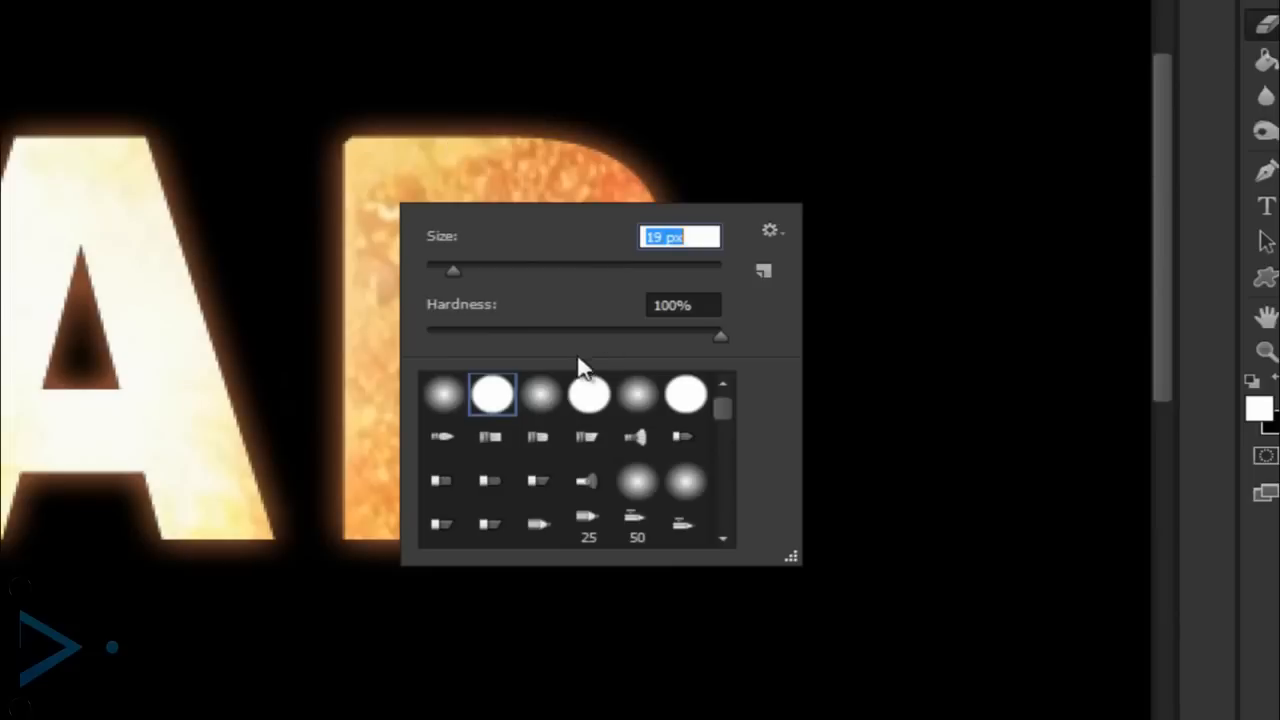
key("Tab")
type("0")
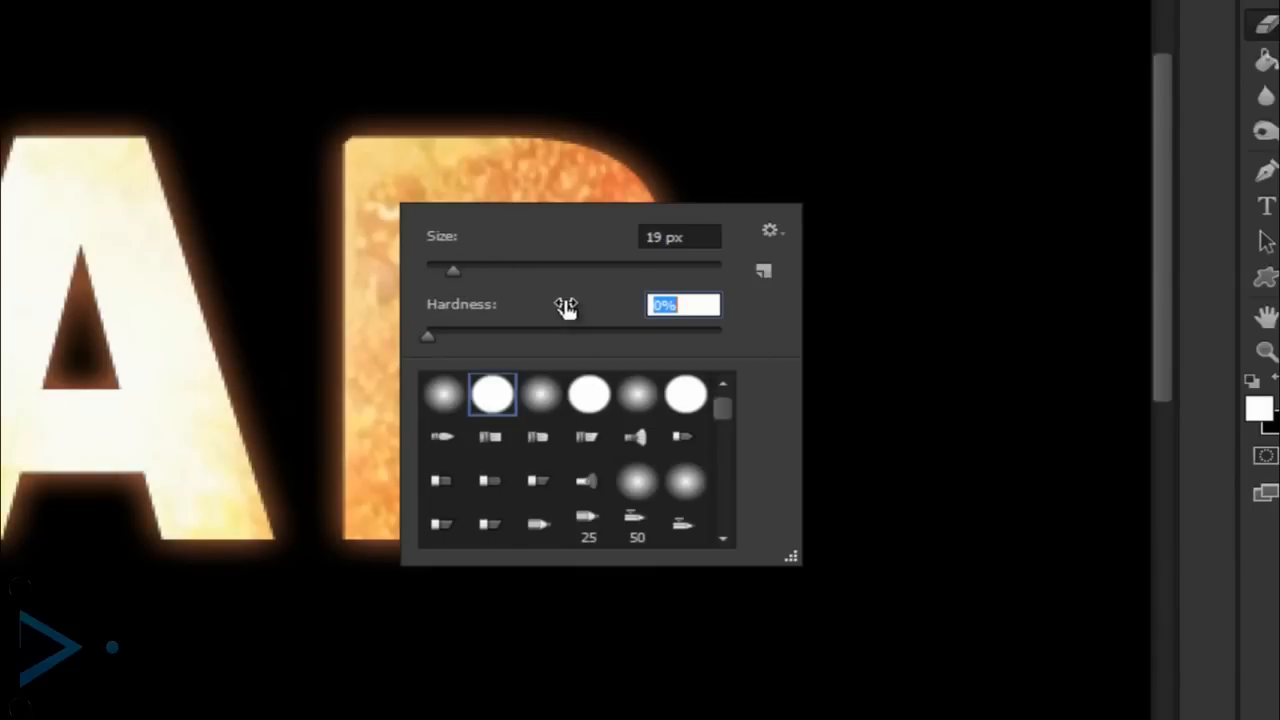
left_click(504, 274)
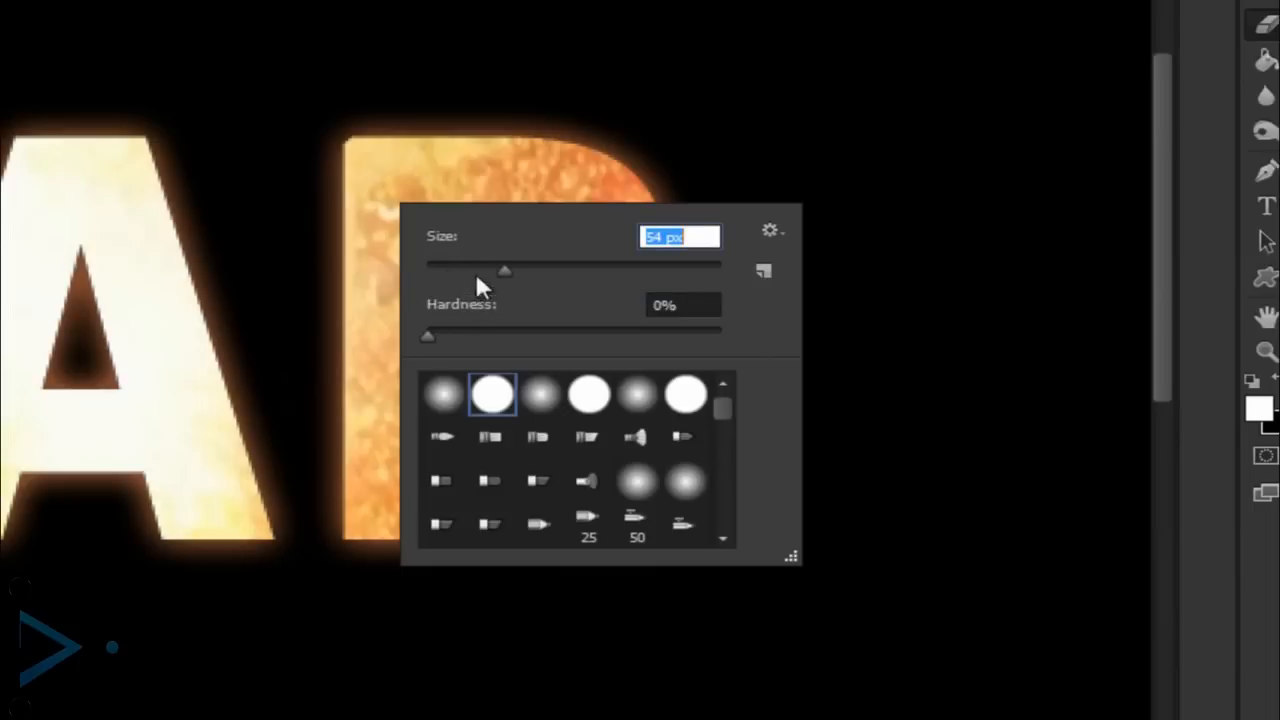
left_click_drag(482, 265, 449, 255)
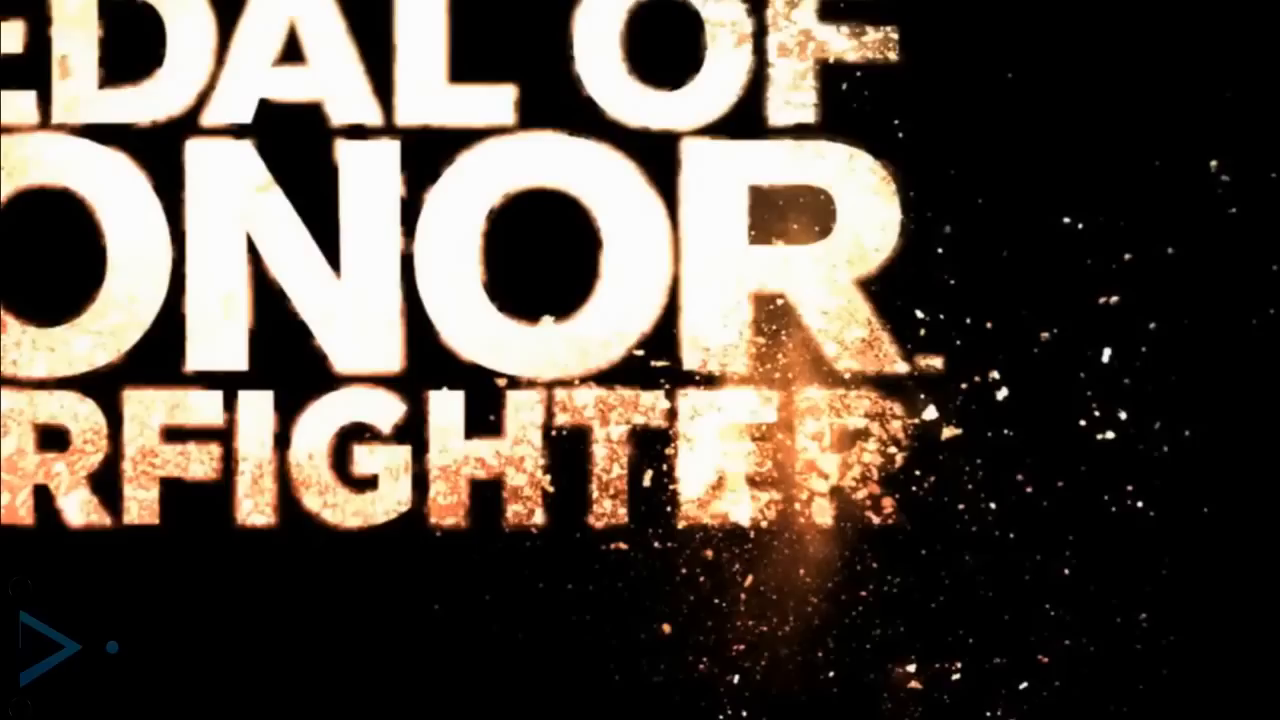
Examine the letter edges and debris of the Medal of Honor Warfighter reference logo up close and at normal size
left_click(86, 149)
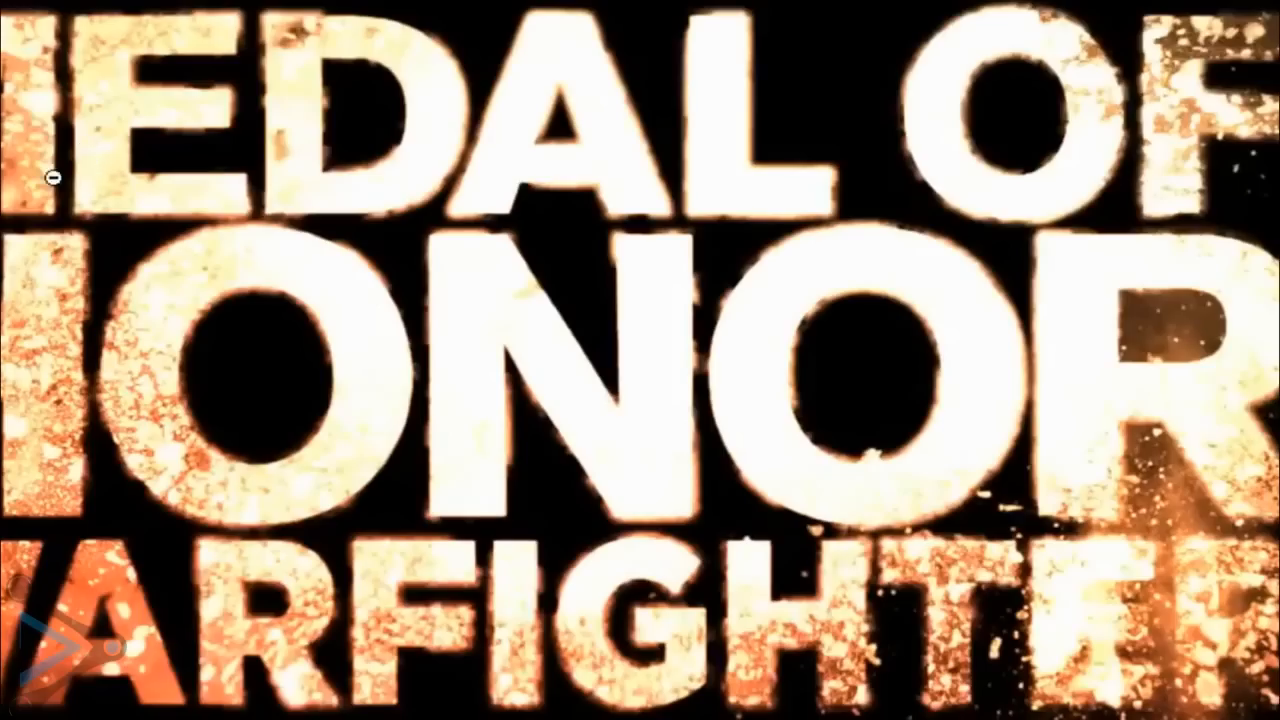
left_click(304, 263)
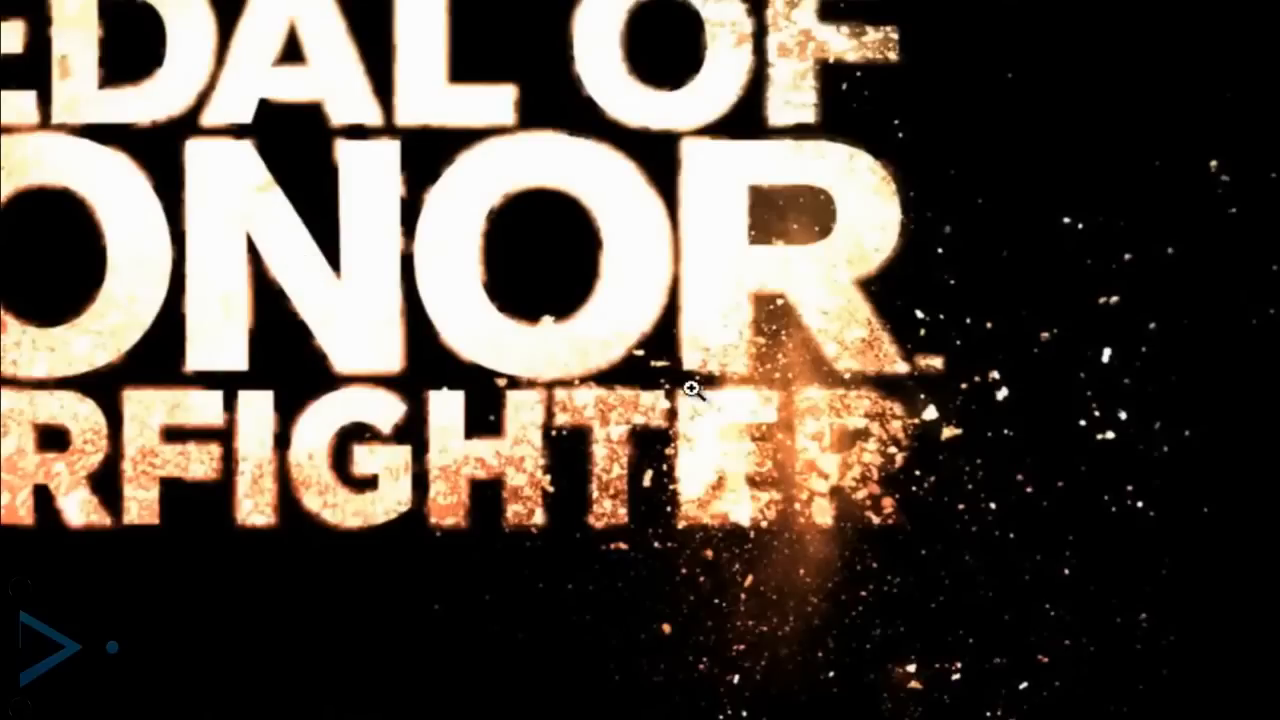
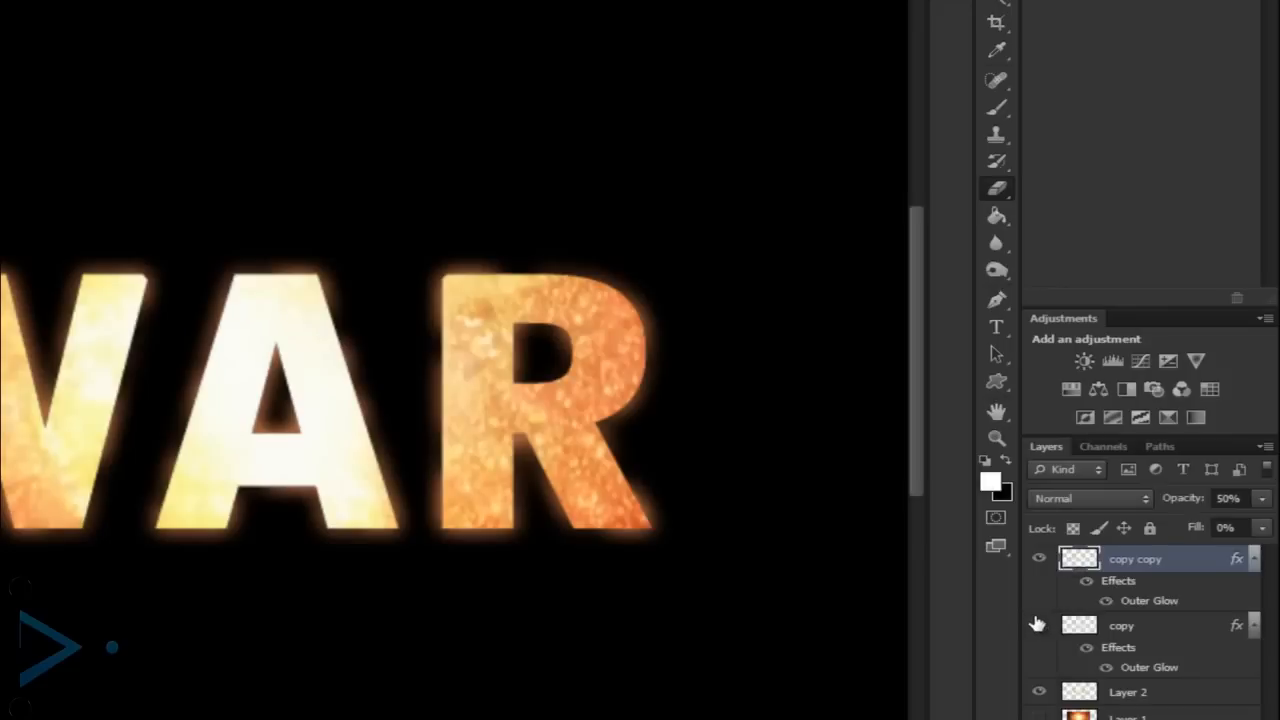
Toggle the visibility of the copy and copy copy layers to compare each one's contribution to the glow
left_click(1038, 625)
left_click(1038, 625)
left_click(1038, 625)
left_click(1038, 625)
left_click(1041, 563)
left_click(1041, 563)
left_click(1042, 564)
left_click(1041, 563)
Inspect the glow around the WAR lettering with the interface hidden and at different magnifications
key("Tab")
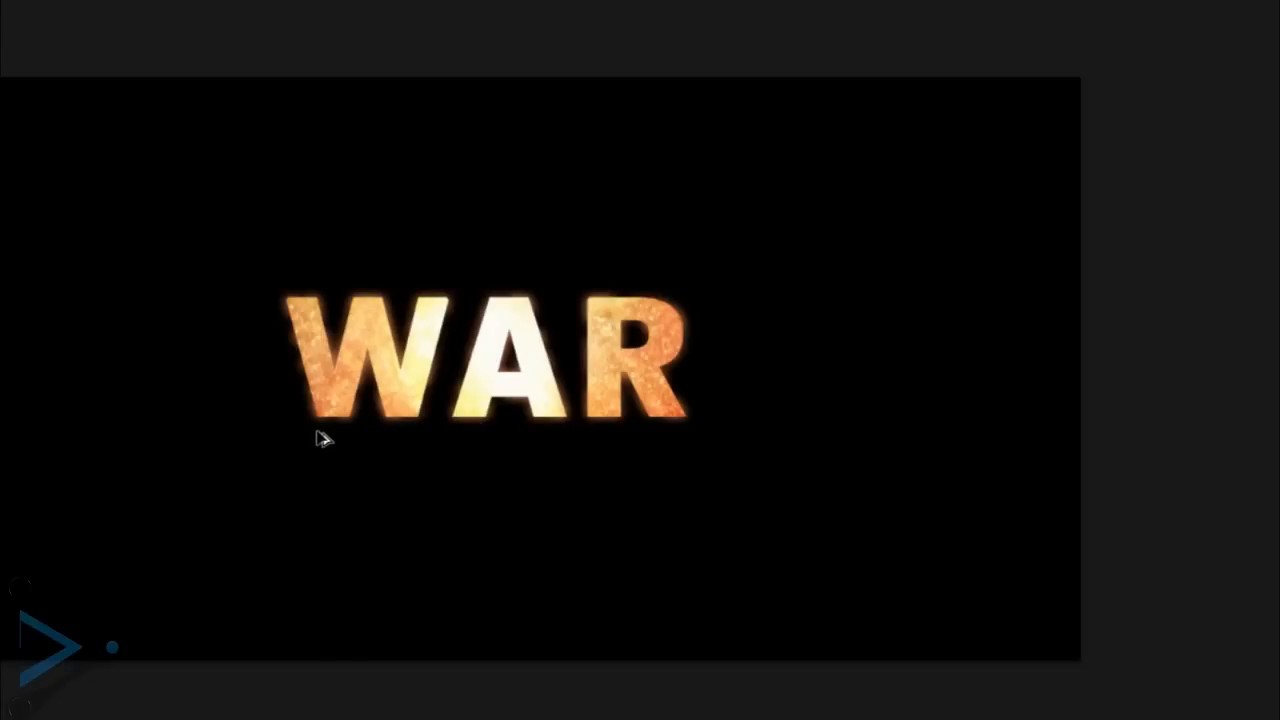
scroll(315, 432, "down", 1)
scroll(314, 432, "up", 7)
scroll(314, 432, "up", 3)
scroll(818, 386, "up", 1)
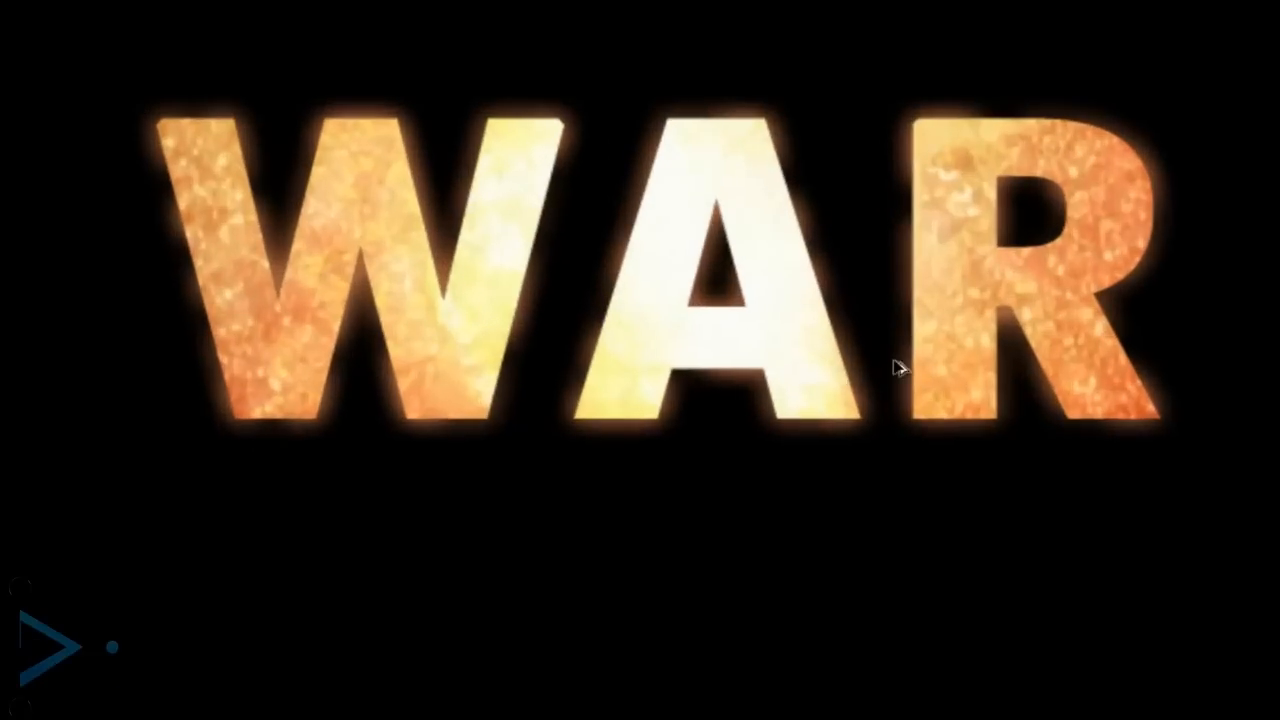
scroll(1136, 309, "up", 6)
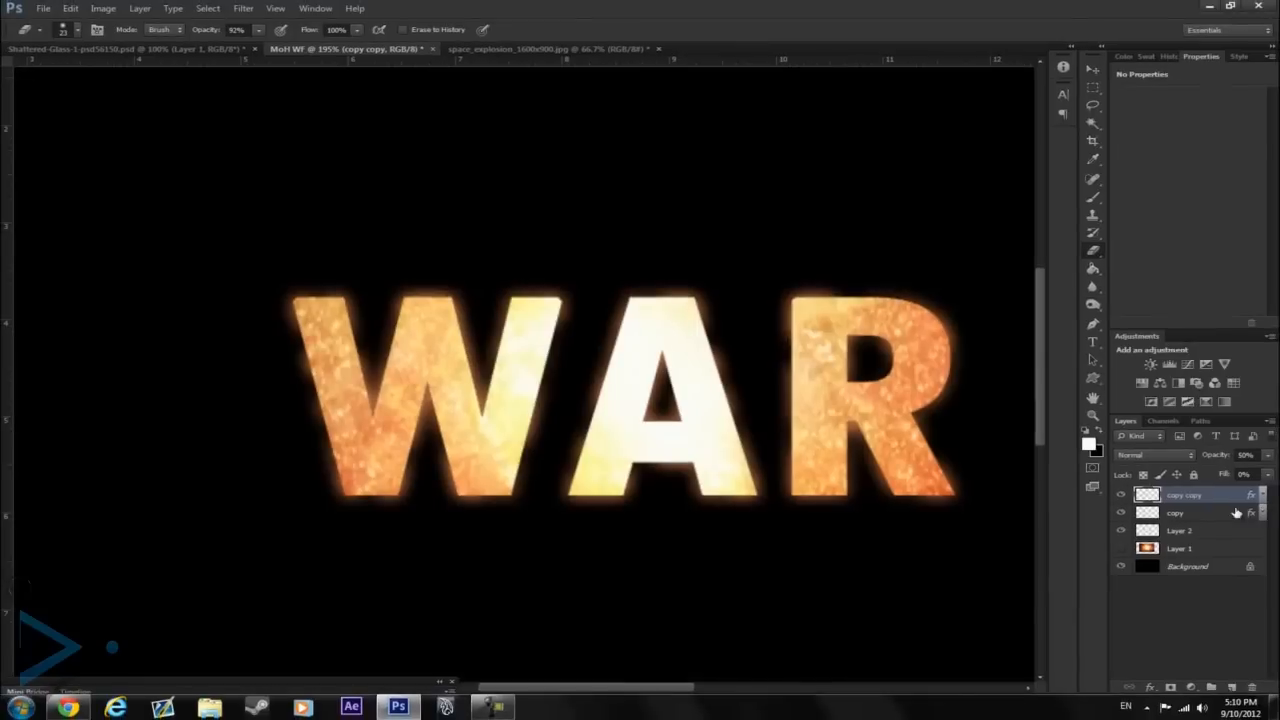
scroll(908, 372, "up", 1)
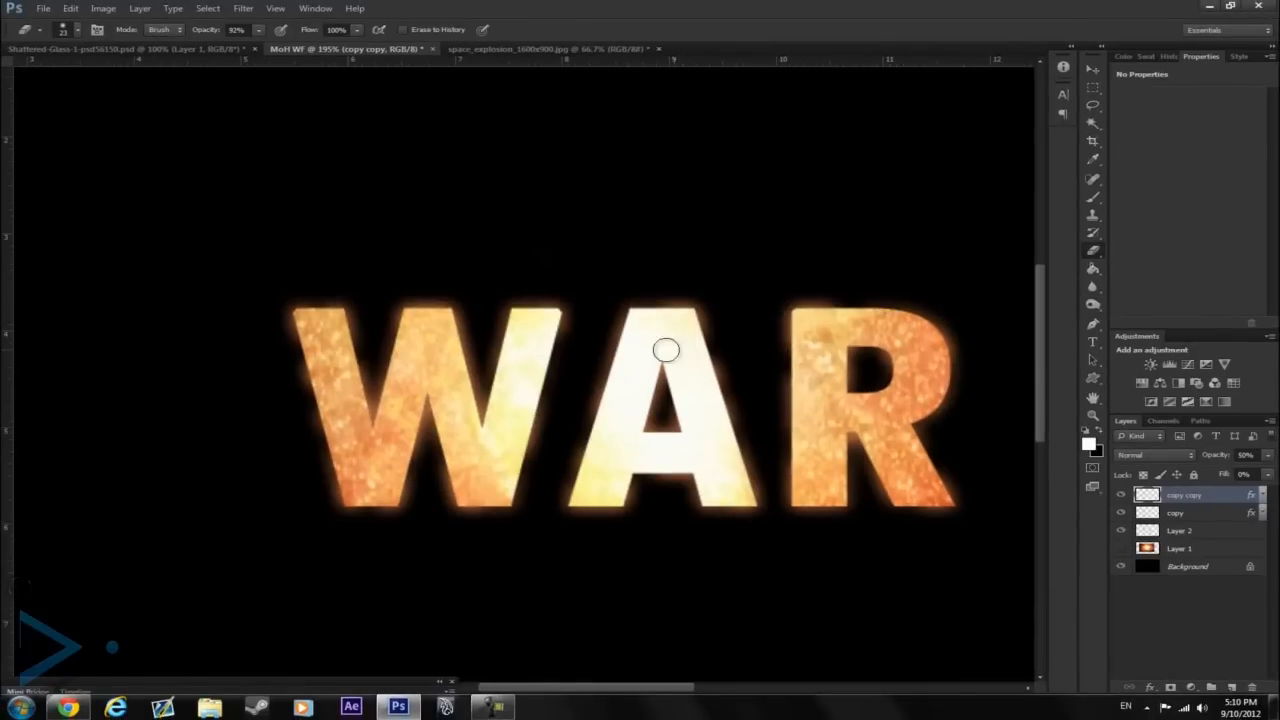
left_click_drag(618, 688, 641, 687)
scroll(625, 563, "down", 3)
scroll(625, 560, "down", 4)
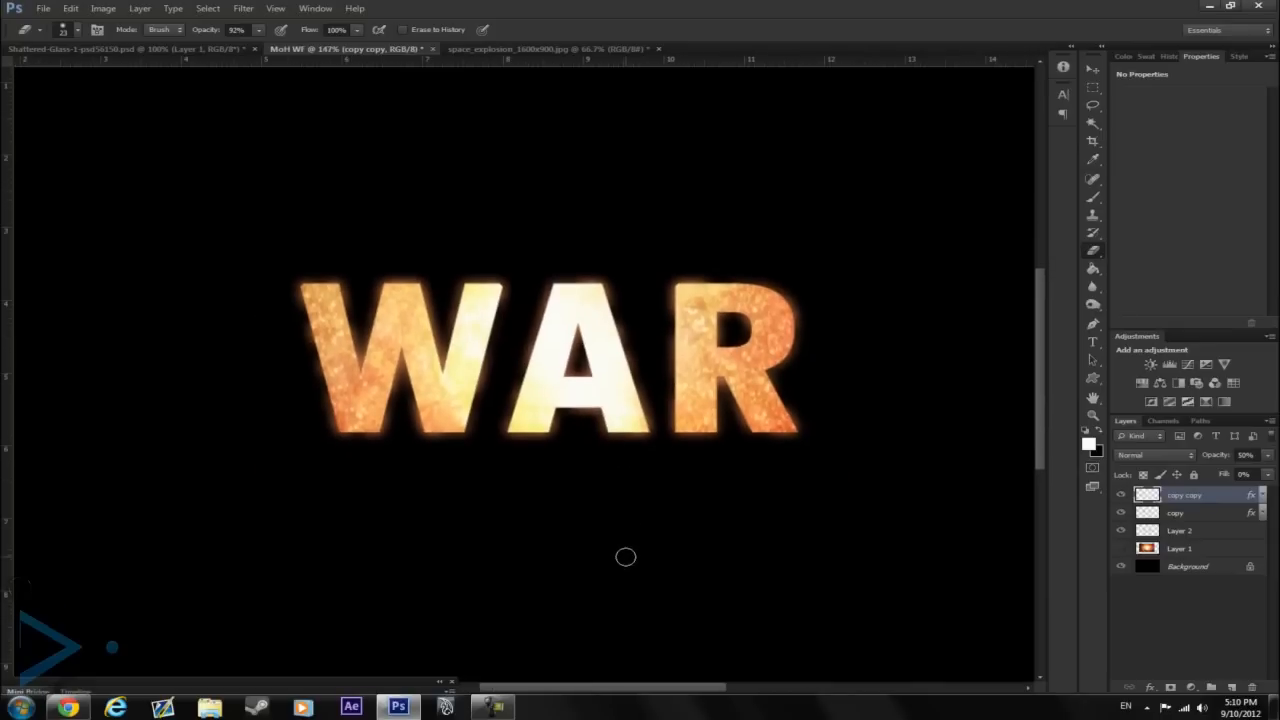
Switch to the Move tool and review the Medal of Honor Warfighter reference image in Chrome before returning to Photoshop
left_click(1090, 72)
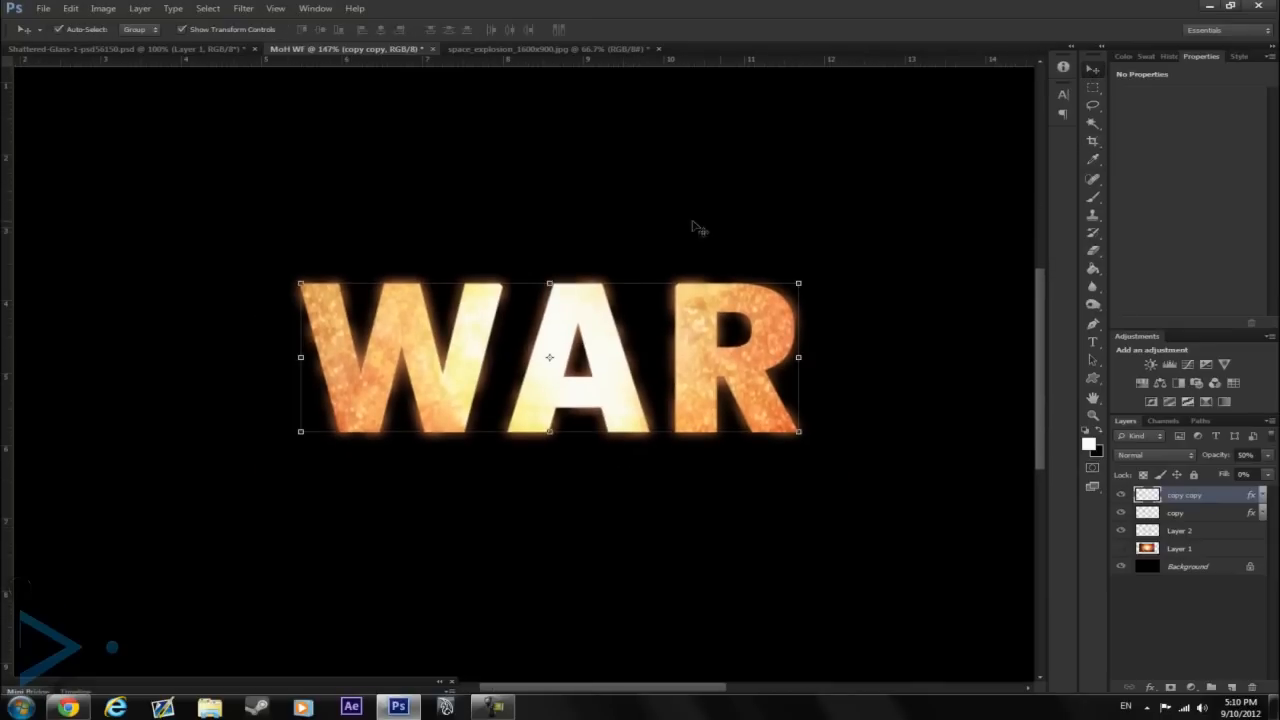
left_click(86, 710)
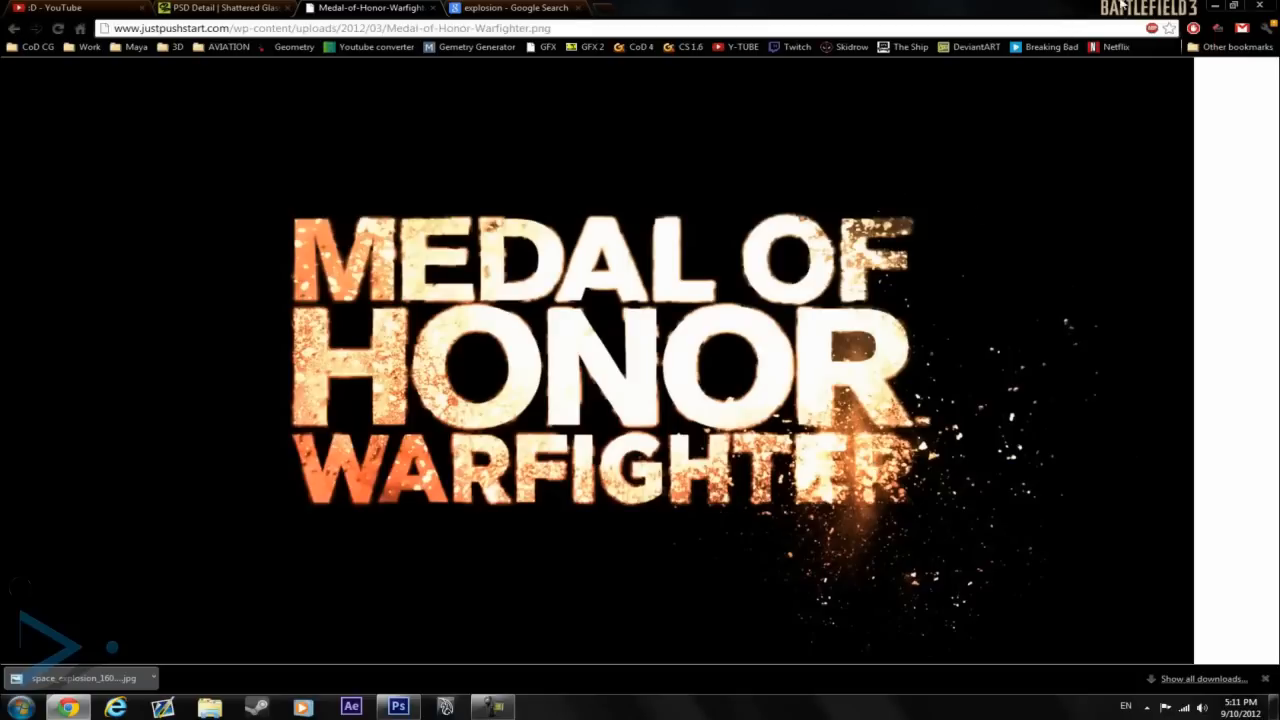
left_click(1214, 6)
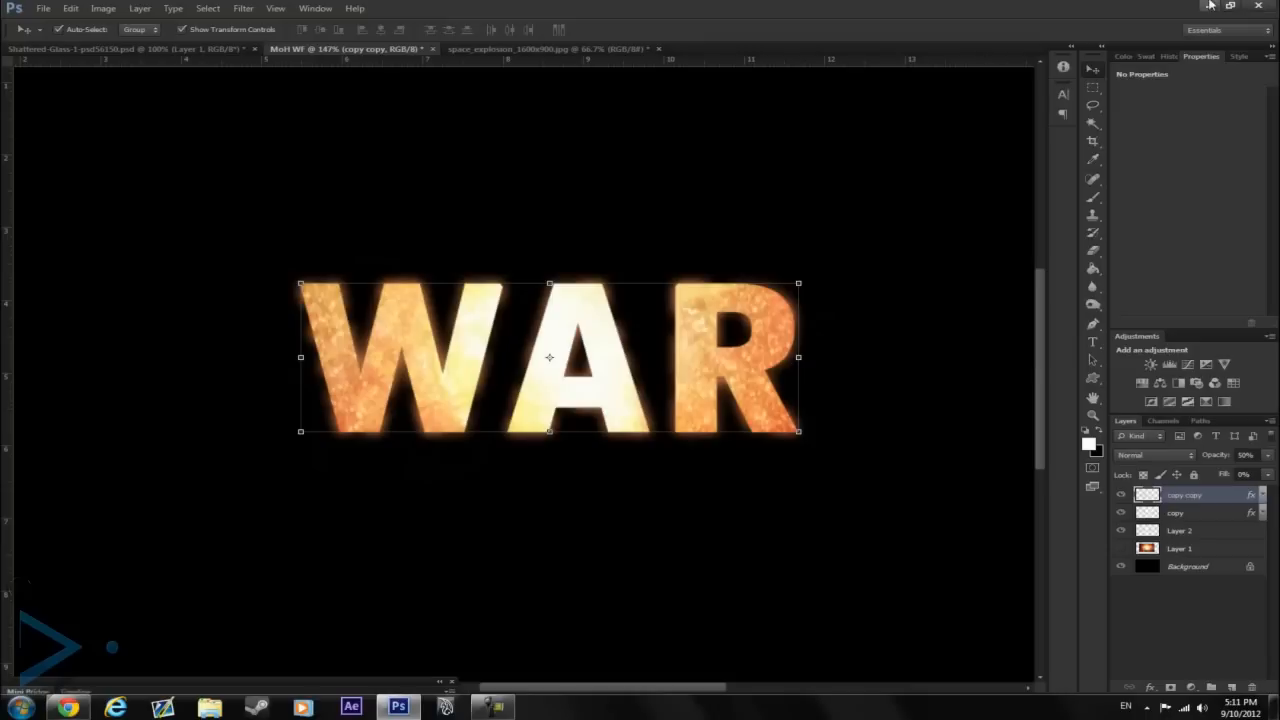
Bring the shattered glass layer from the Shattered-Glass PSD into the MoH WF document with the Move tool
left_click(226, 47)
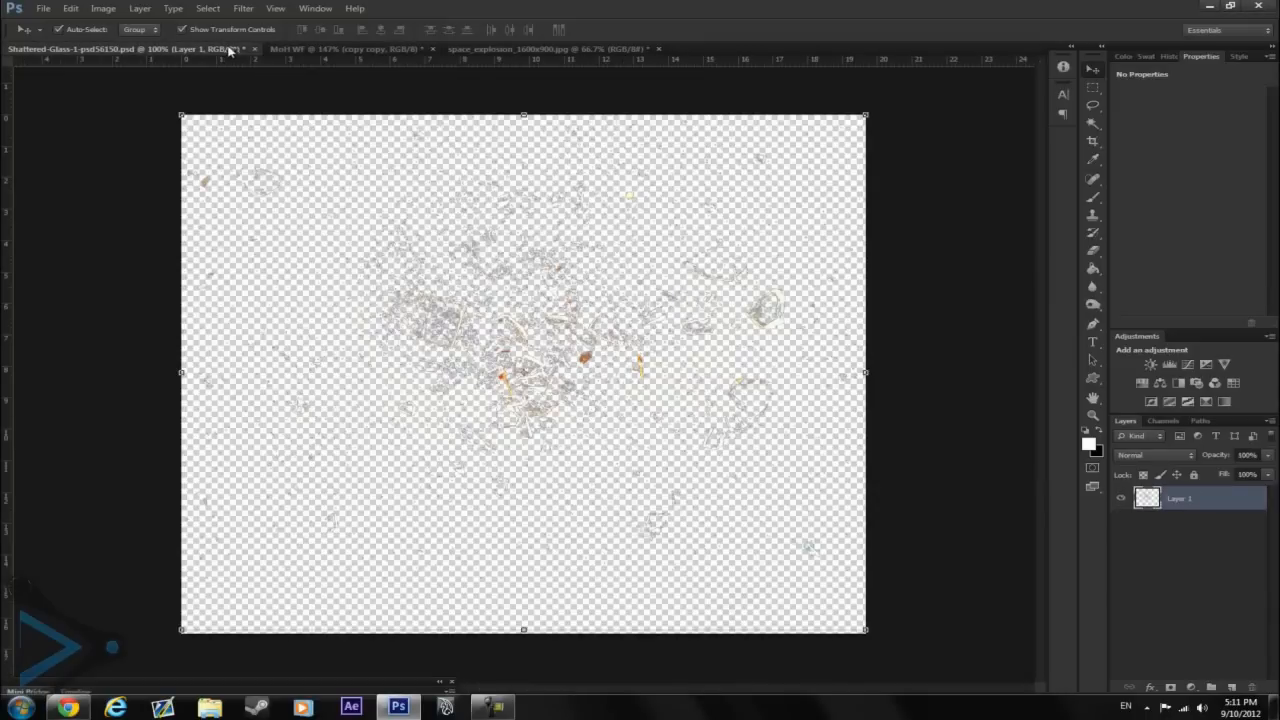
left_click(341, 46)
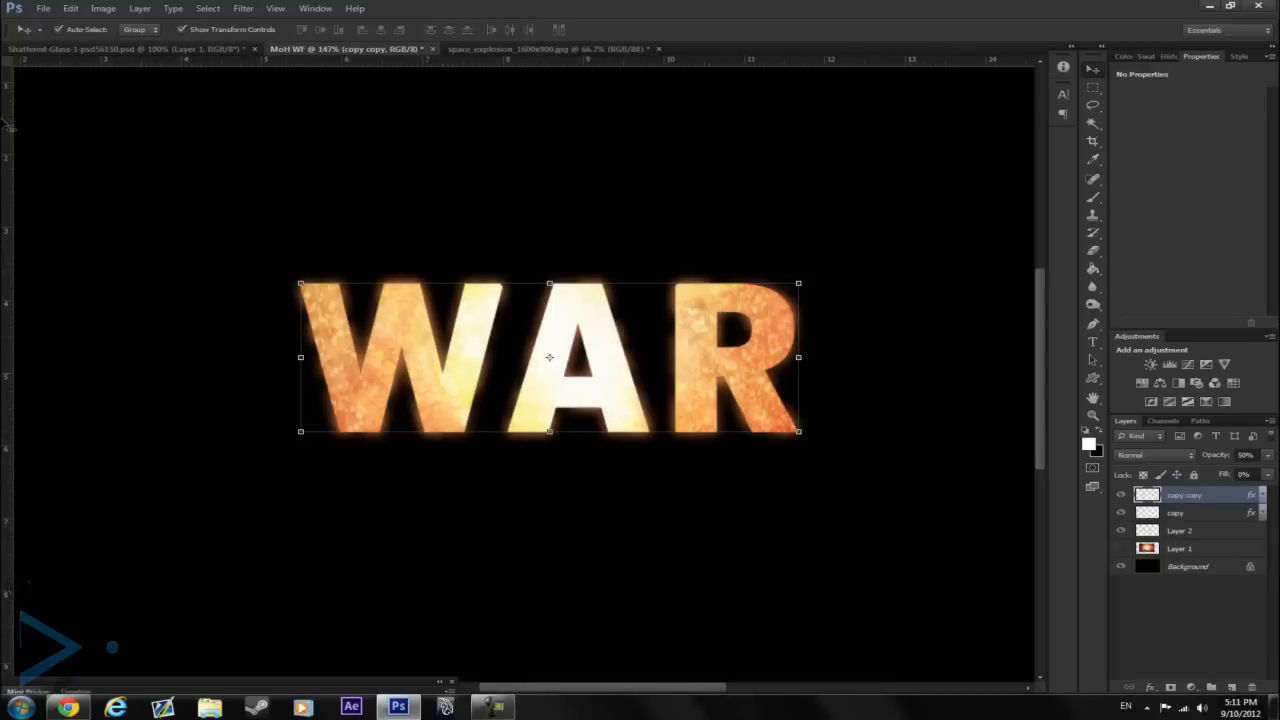
left_click(65, 50)
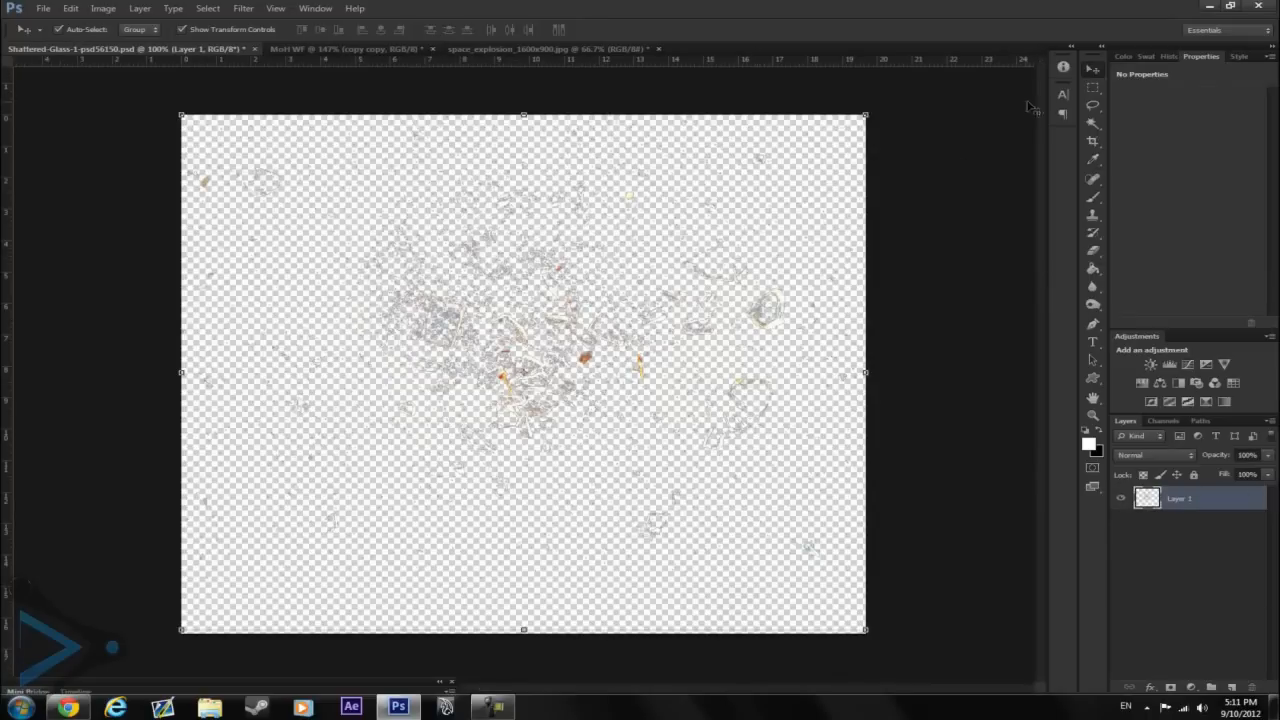
left_click_drag(586, 275, 234, 68)
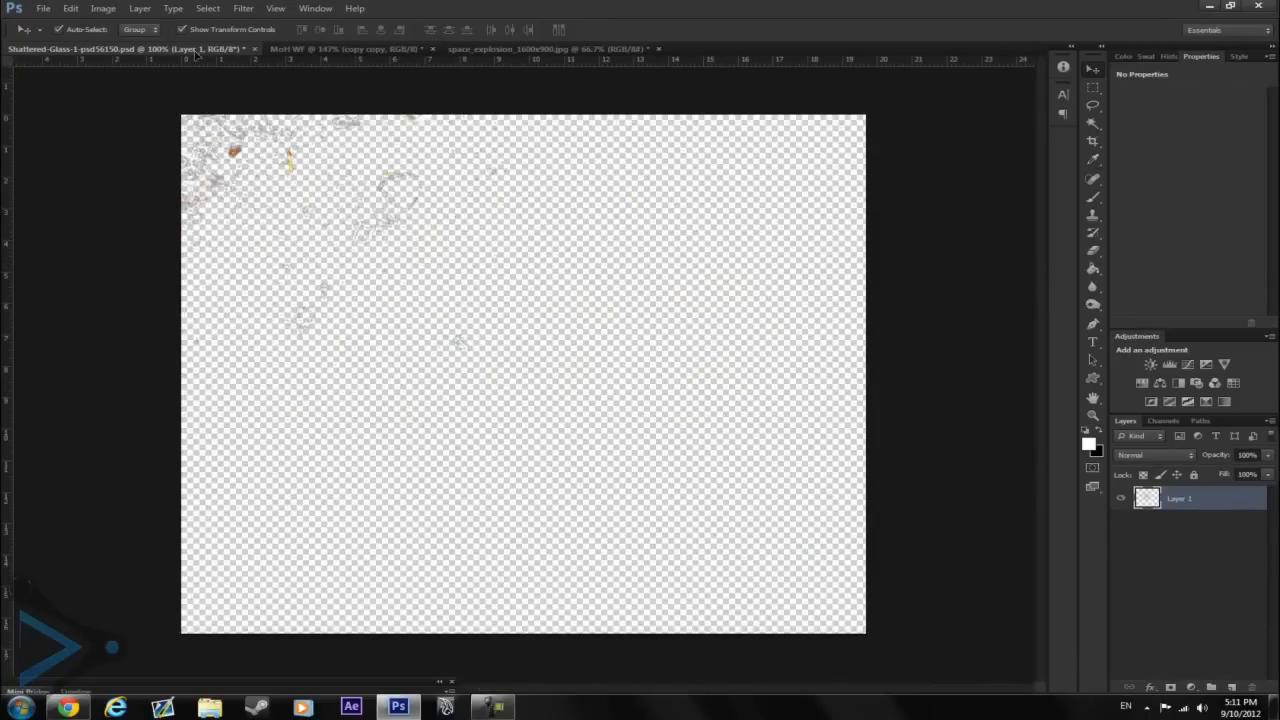
left_click(376, 49)
left_click_drag(376, 49, 220, 216)
scroll(224, 216, "down", 3)
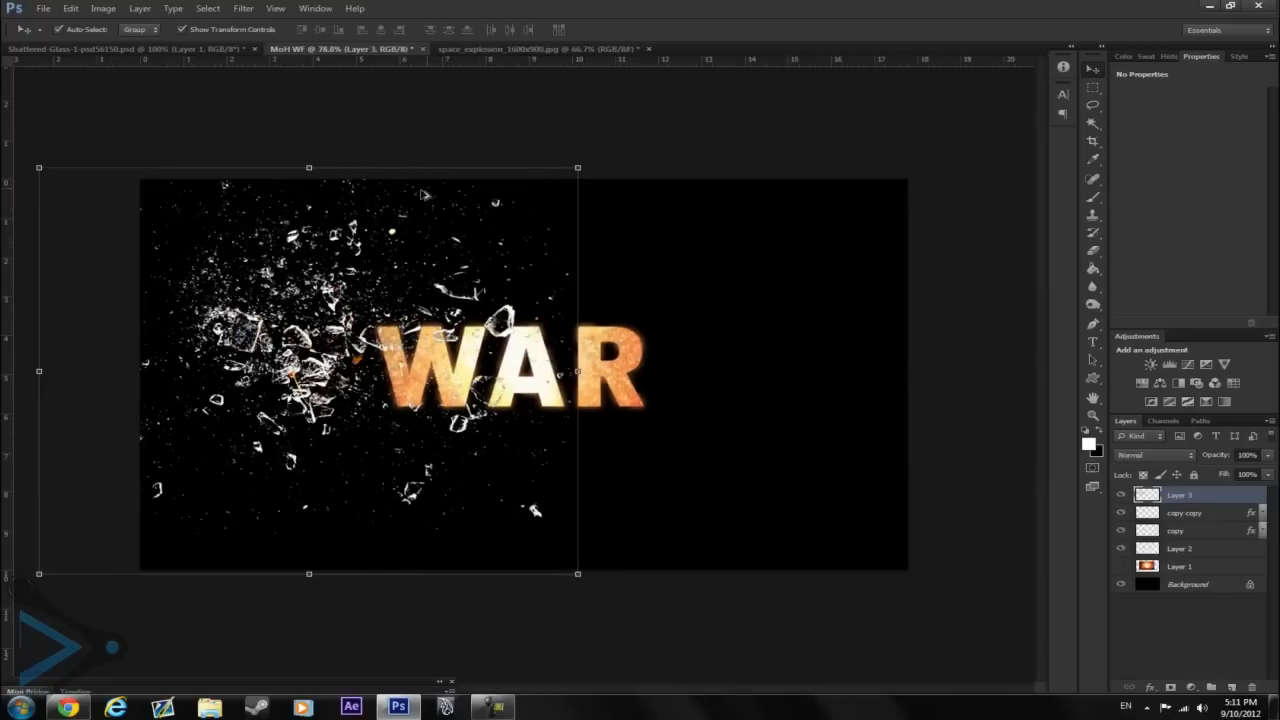
Scale the shattered glass layer to about 41% and place it in the upper-left corner of the canvas
left_click_drag(577, 169, 266, 406)
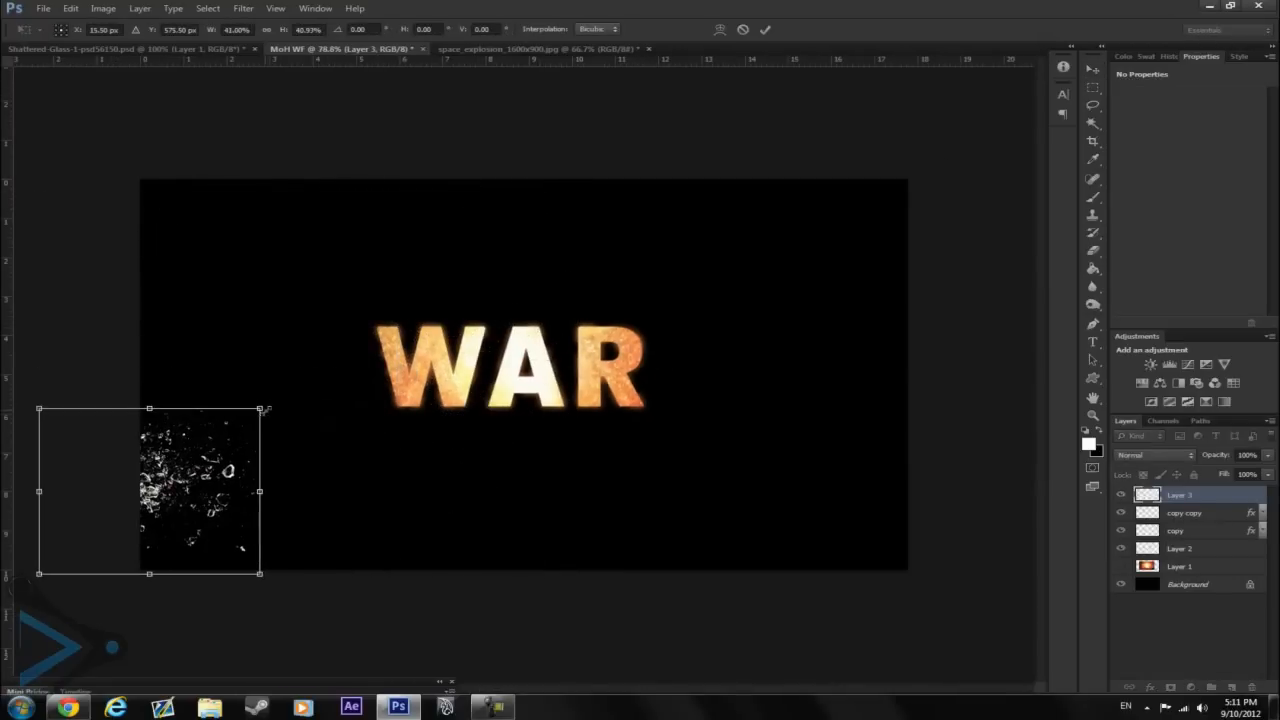
left_click_drag(182, 457, 279, 231)
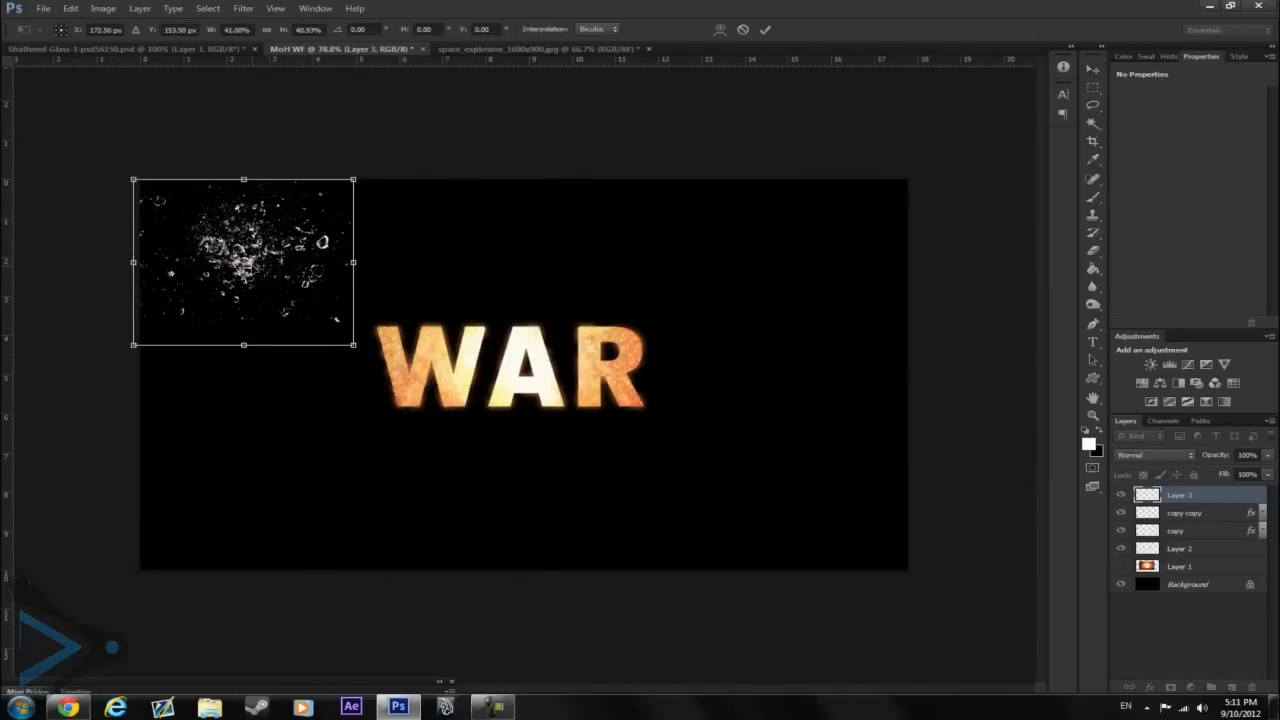
key("Return")
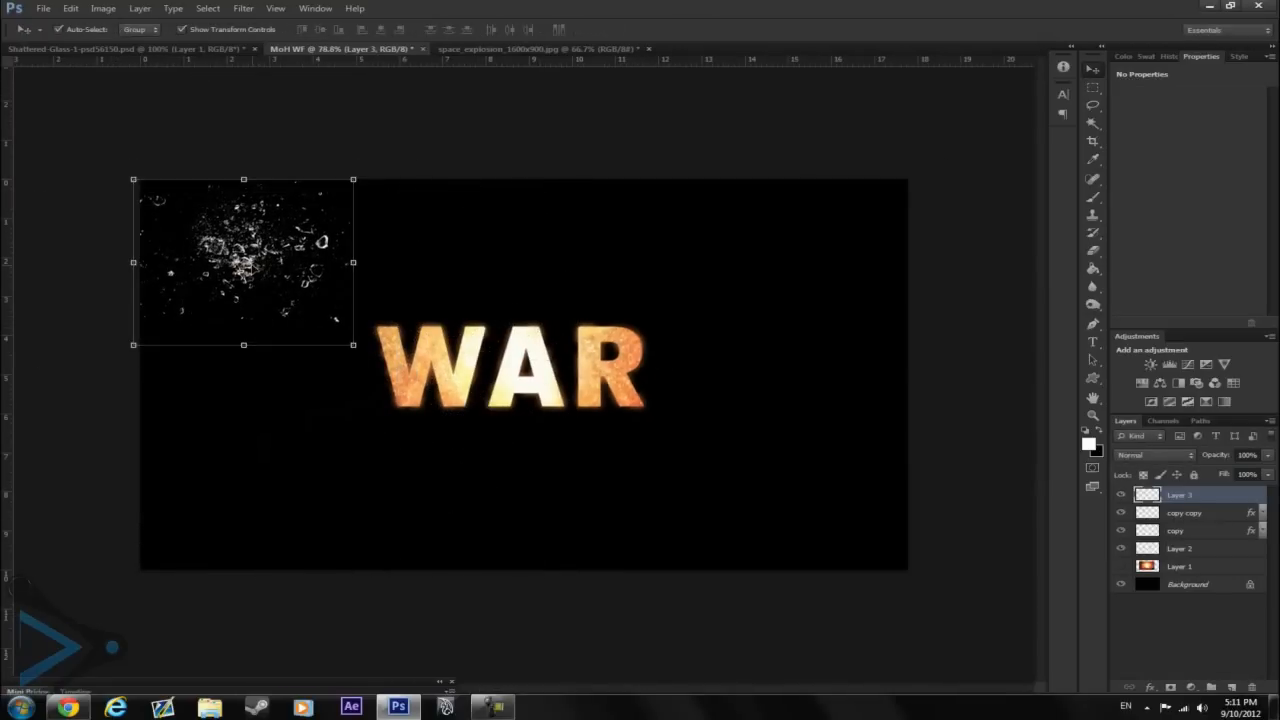
Duplicate the shattered glass layer and move the duplicate to the right side of the lettering, overlapping the R
left_click(429, 289, "alt")
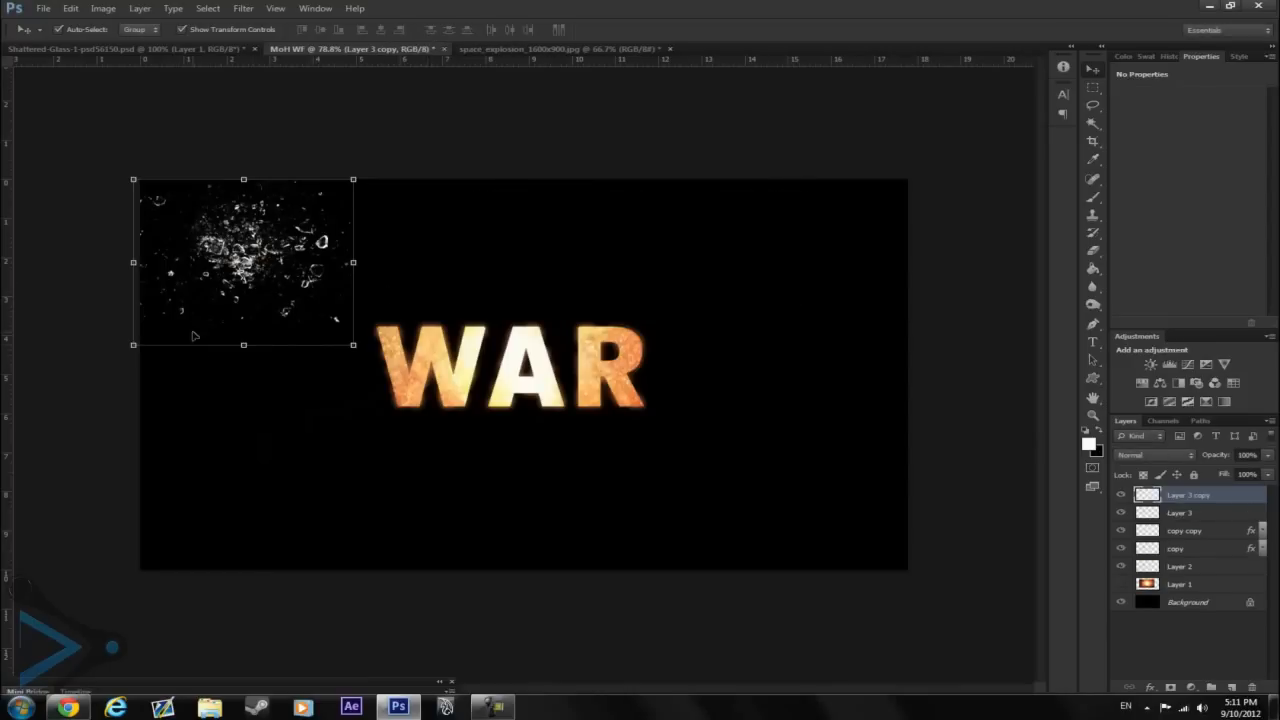
left_click_drag(231, 252, 673, 322)
scroll(673, 322, "up", 2)
scroll(672, 322, "up", 2)
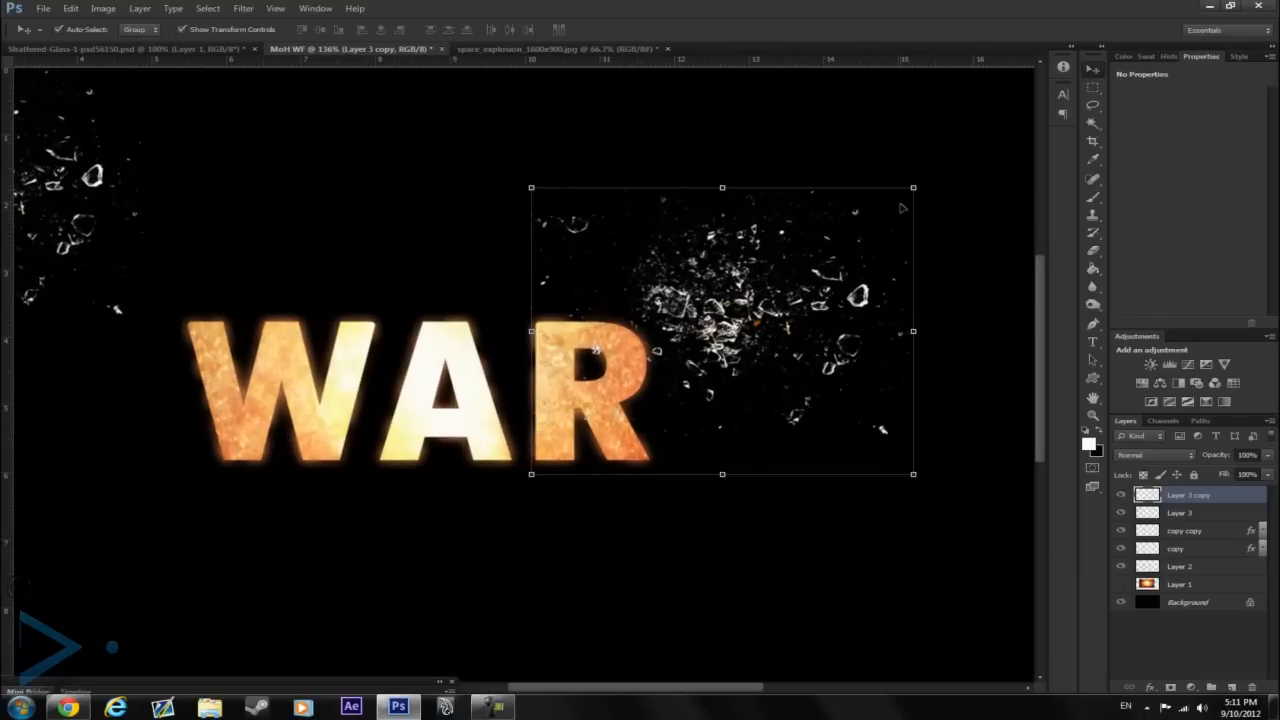
Scale the duplicated glass layer to about 38% and position it over the R's upper-right curve
left_click_drag(917, 187, 682, 305)
scroll(642, 314, "up", 2)
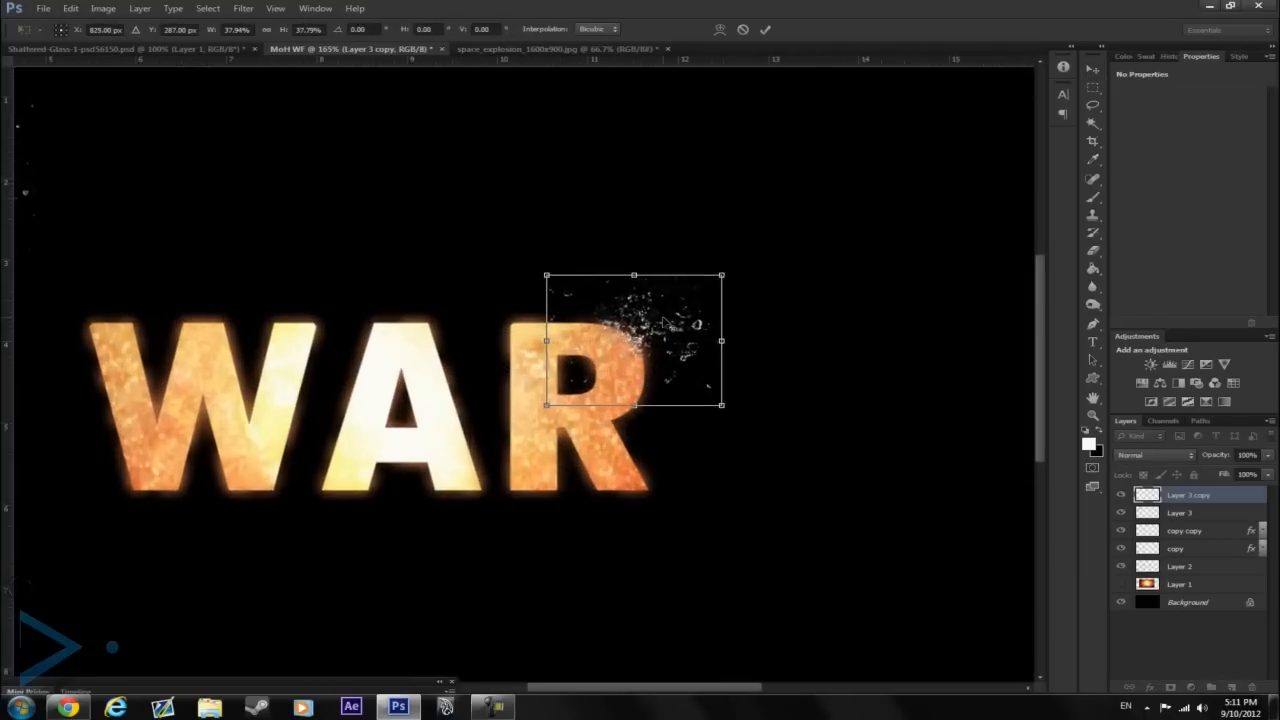
scroll(666, 324, "up", 2)
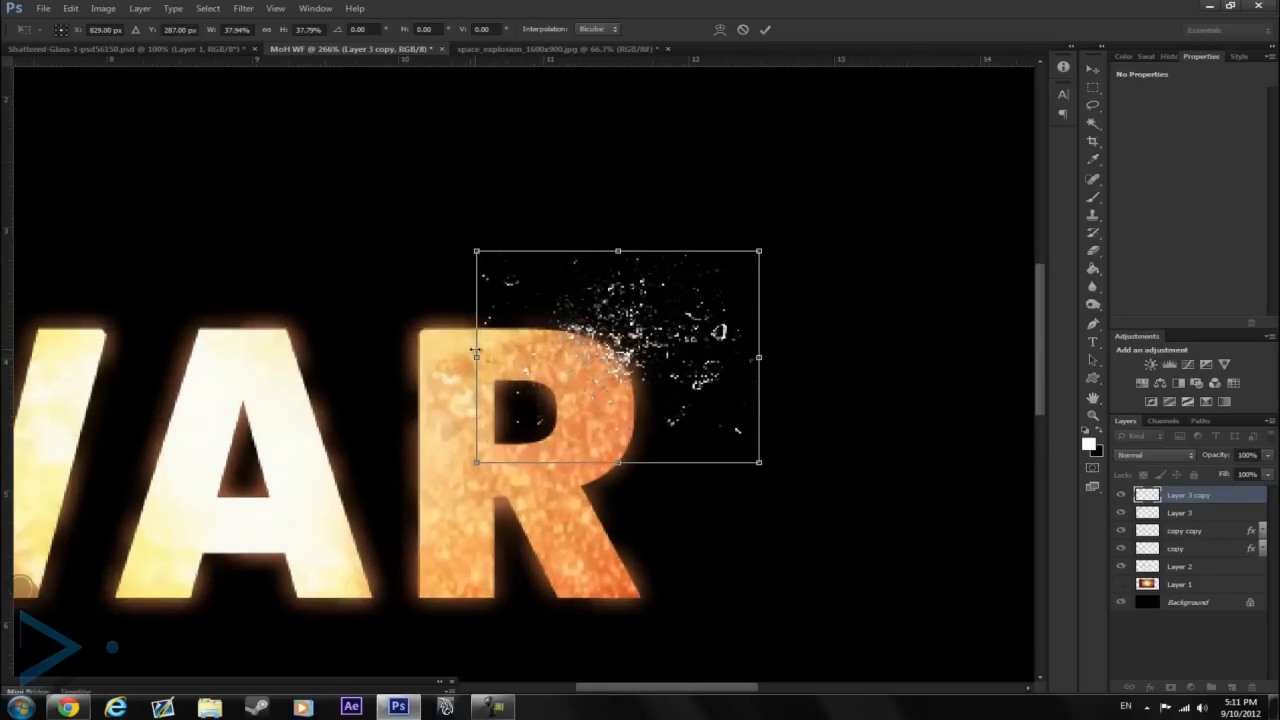
key("Return")
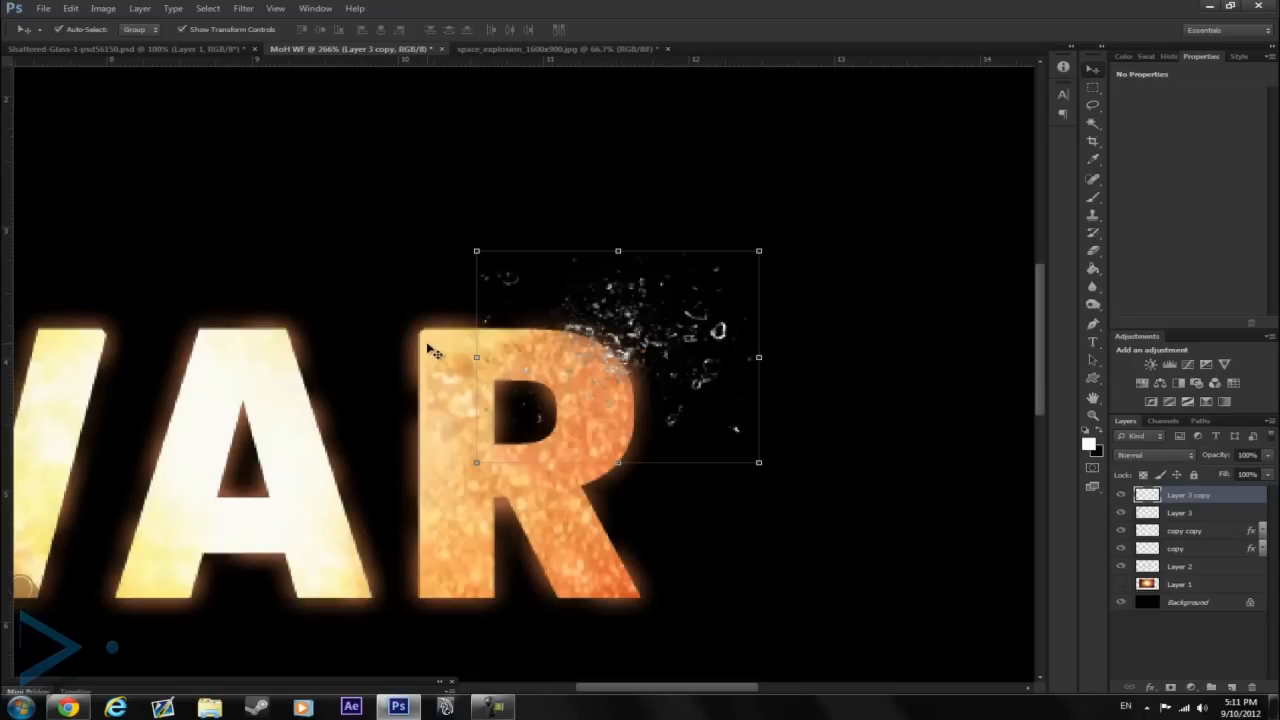
Erase the stray shards at the left side of the duplicated glass layer with the Eraser Tool
left_click(1093, 250)
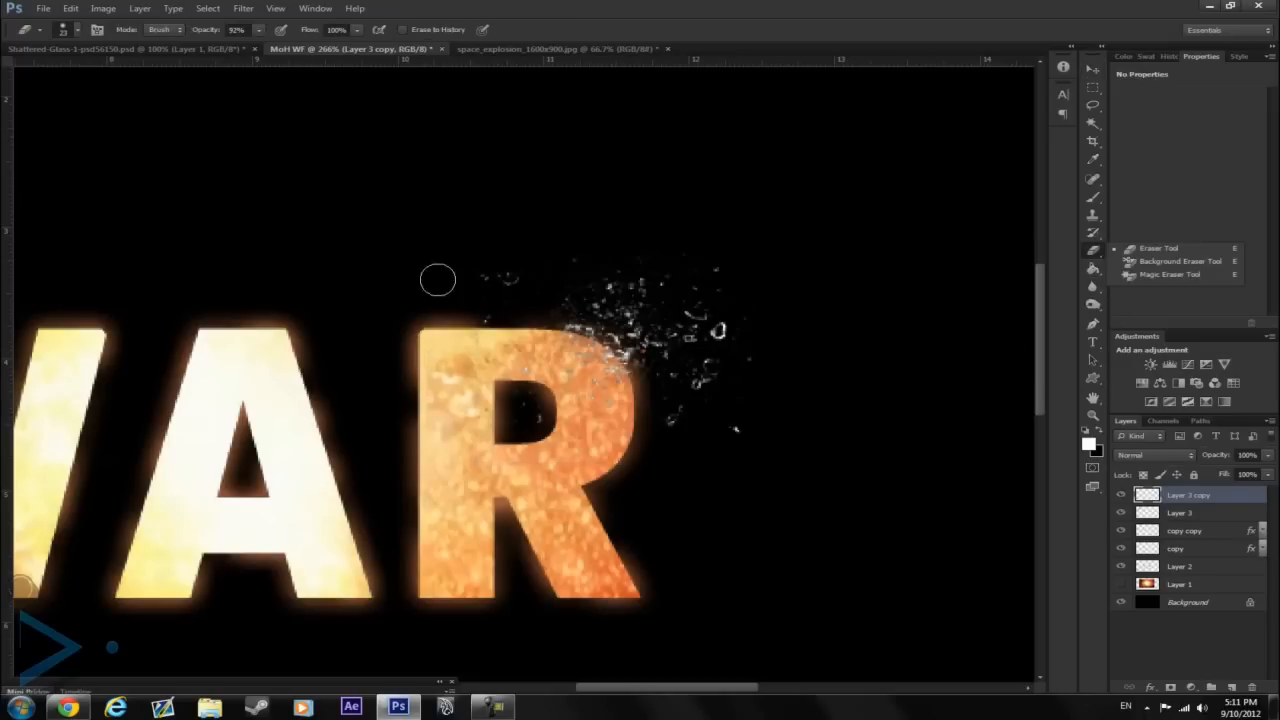
left_click_drag(483, 259, 493, 283)
left_click(479, 319)
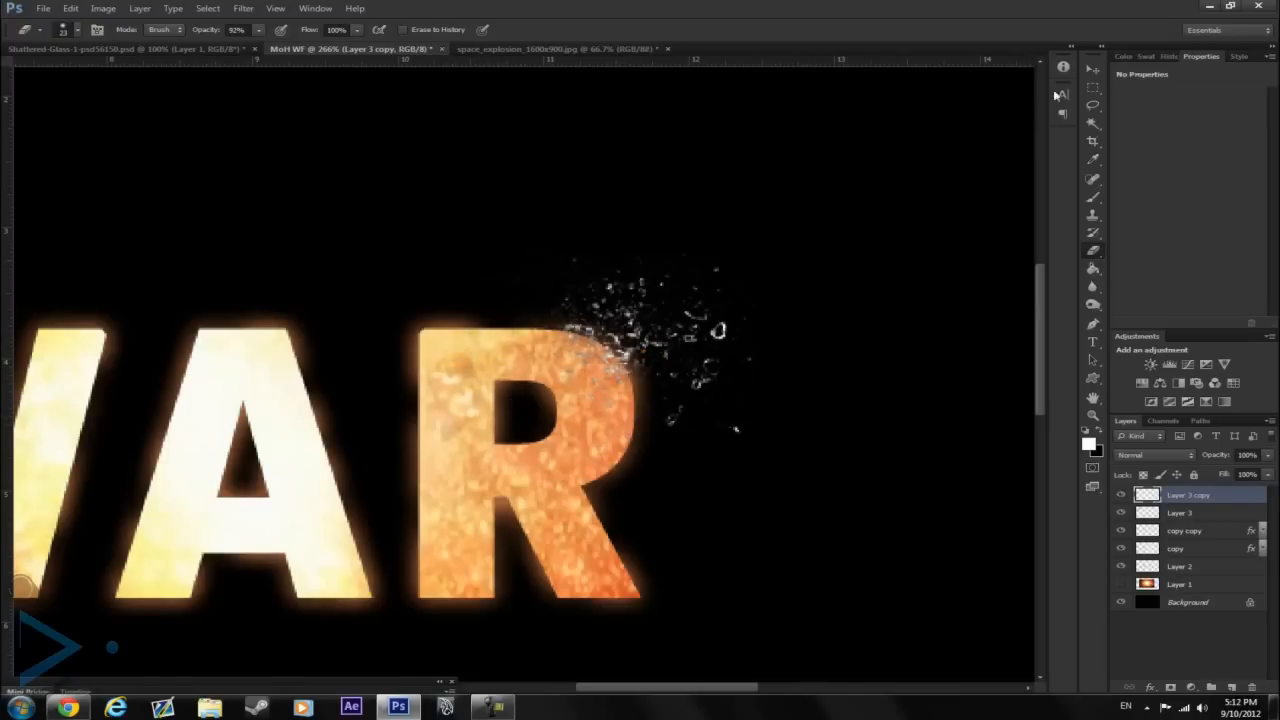
Load Layer 3 copy's shards as a selection, cut them out of the R on Layer 2, and select Layer 3
left_click(1092, 72)
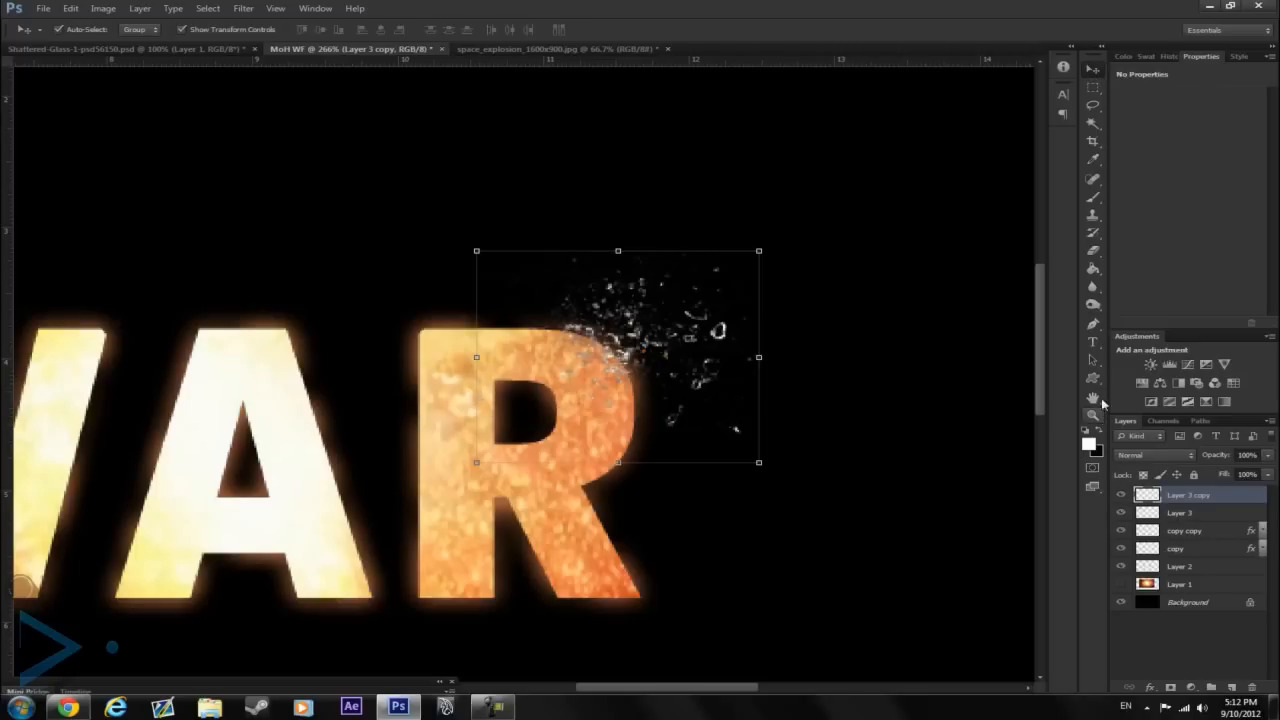
left_click(1152, 503, "ctrl")
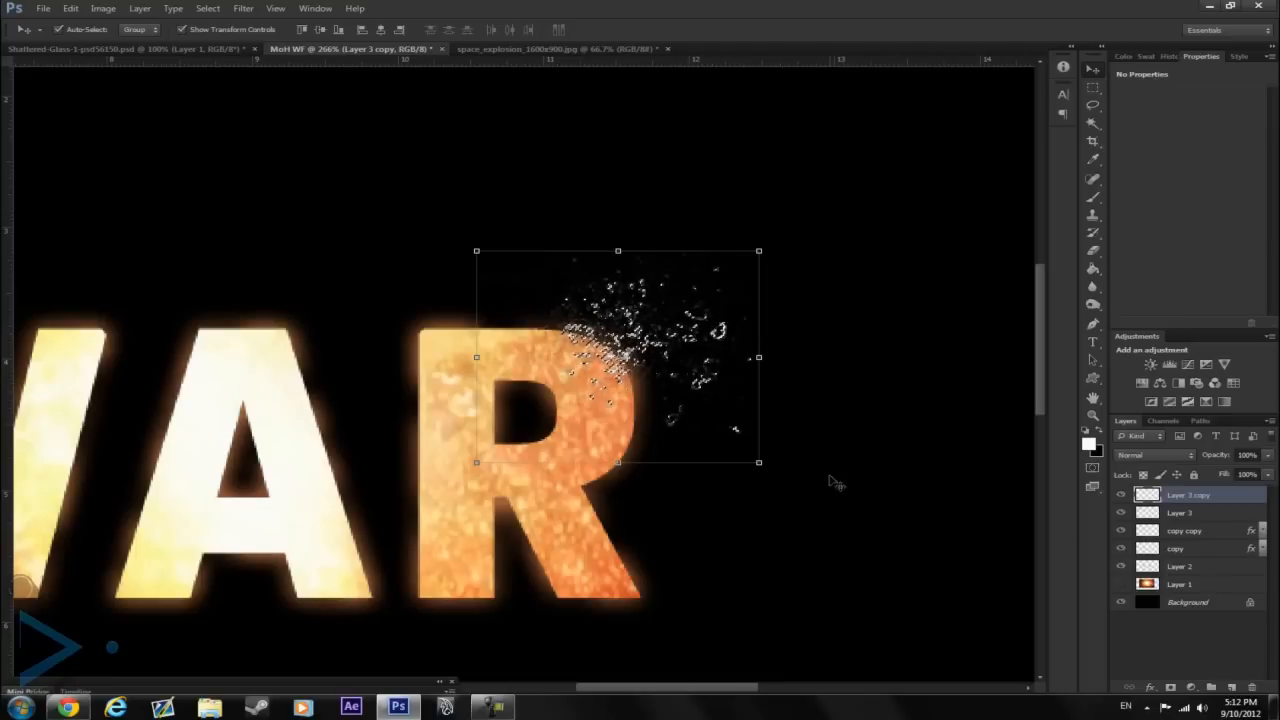
left_click(1193, 568)
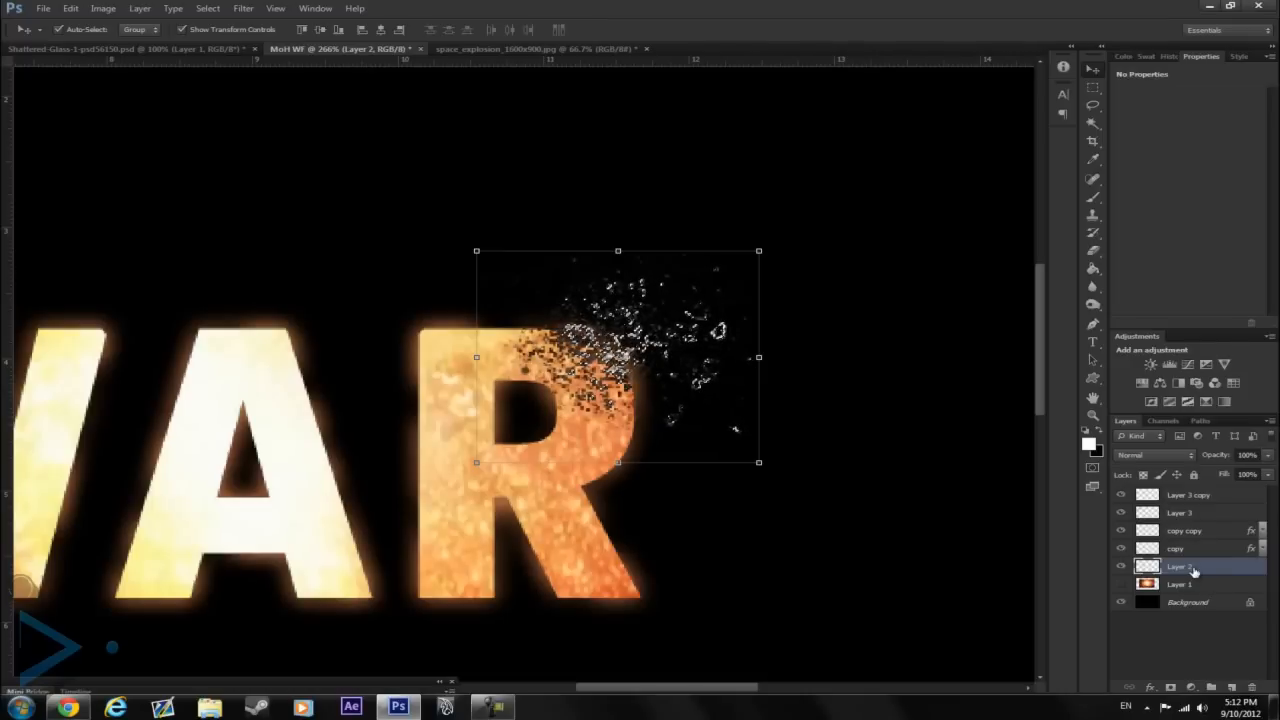
left_click(1190, 516)
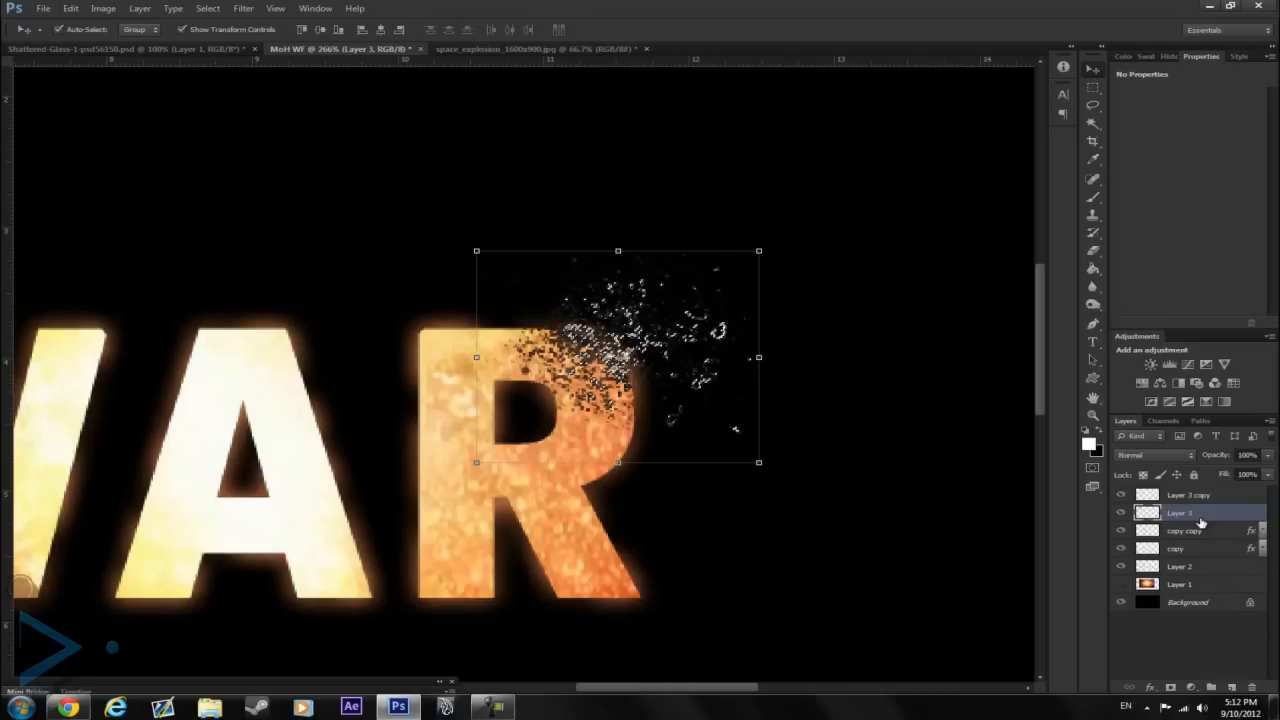
Compare the R with and without the glass shards by toggling the visibility of Layer 3 copy
left_click(1199, 533)
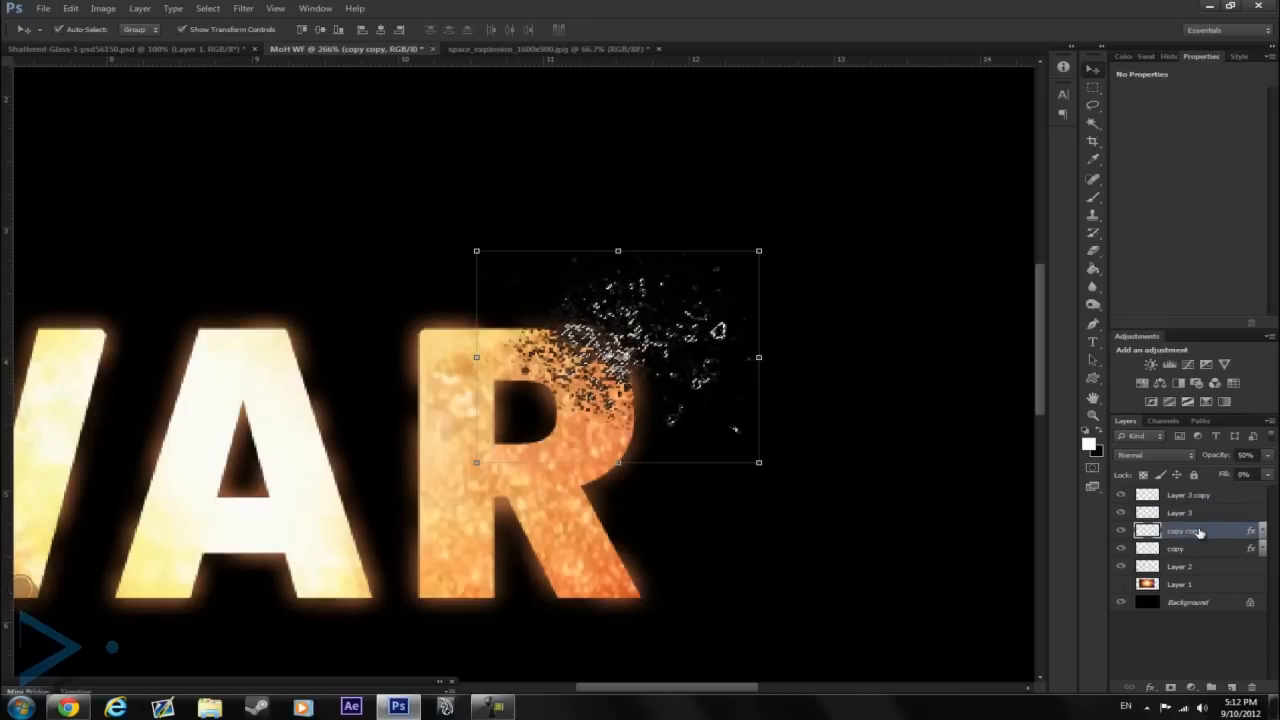
left_click(1199, 549)
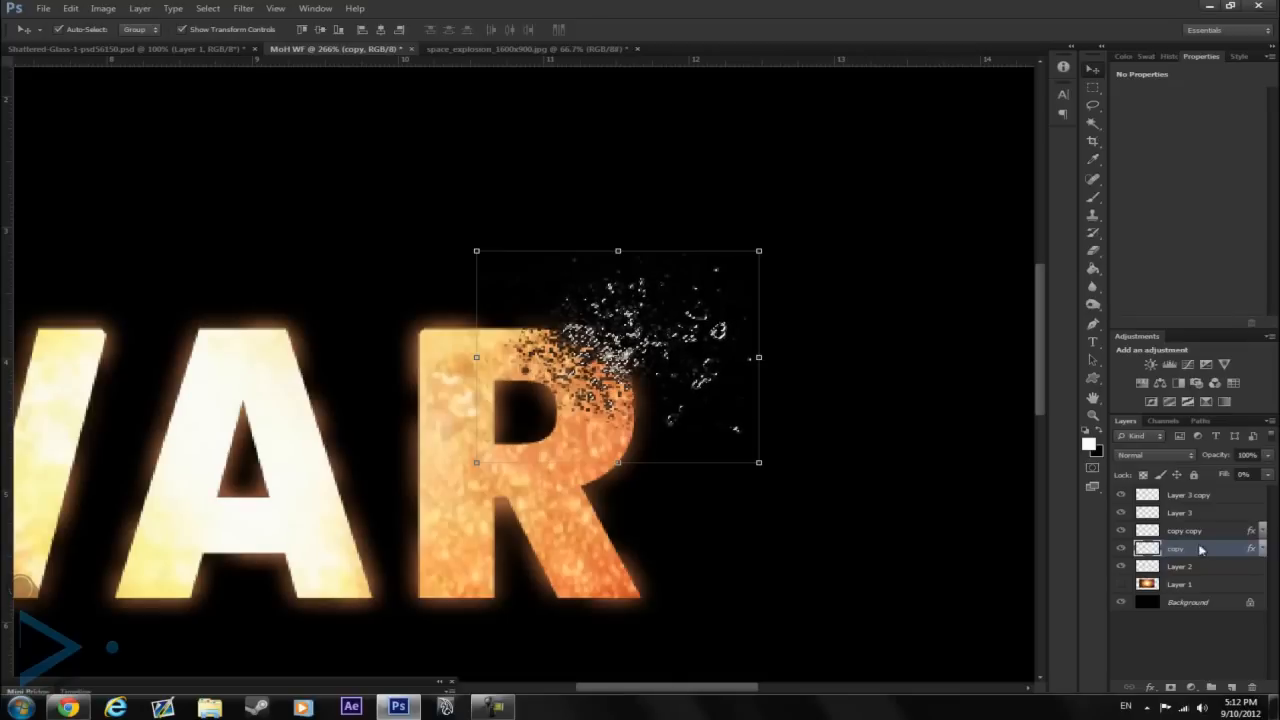
left_click(1093, 87)
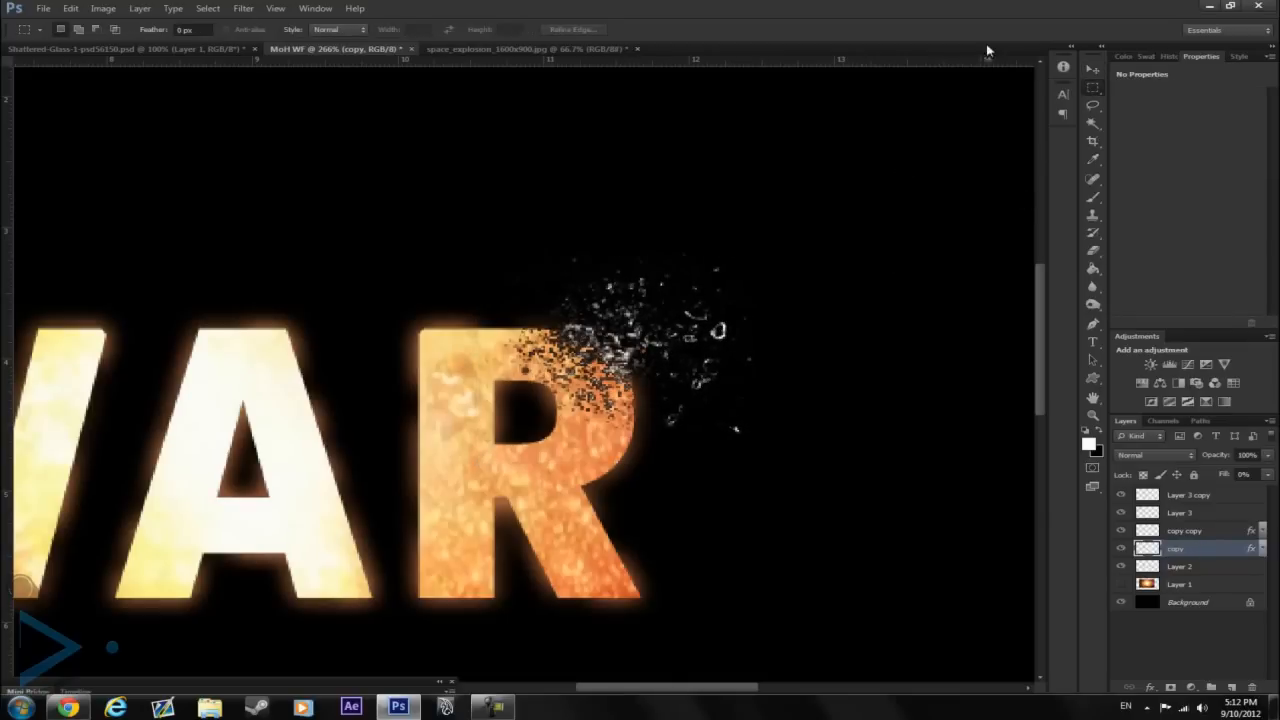
left_click(1093, 69)
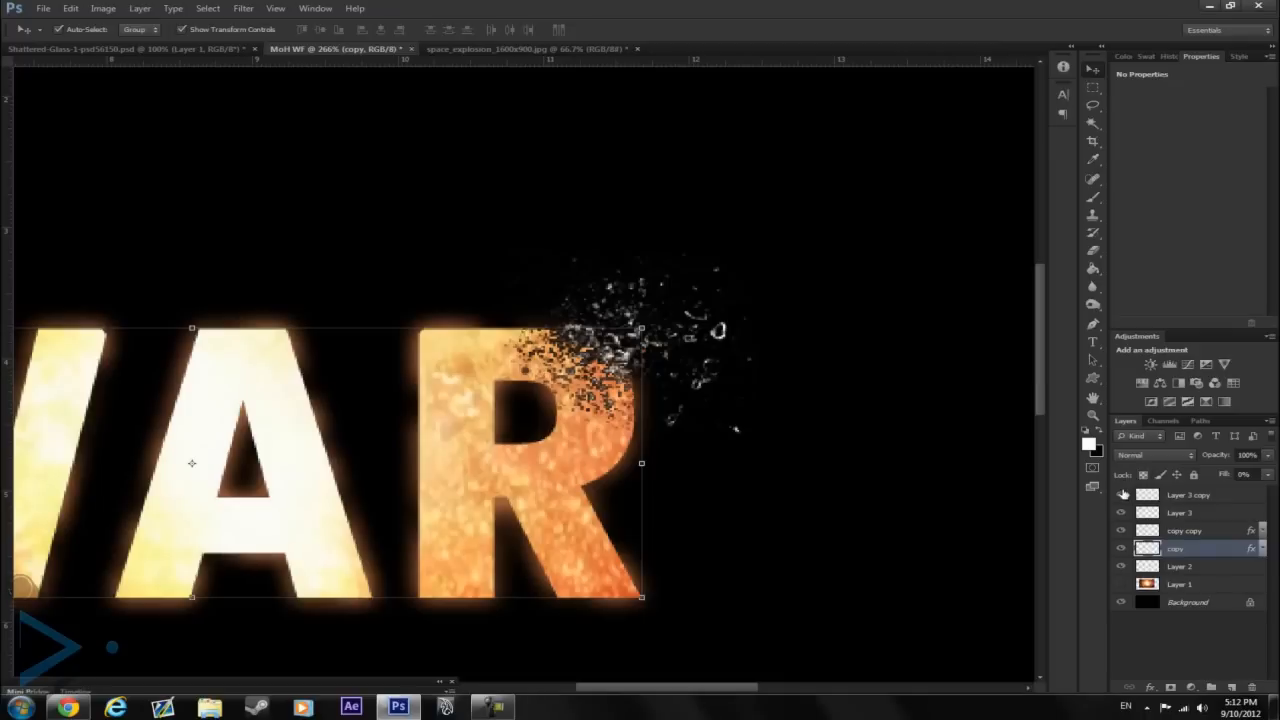
left_click(1121, 495)
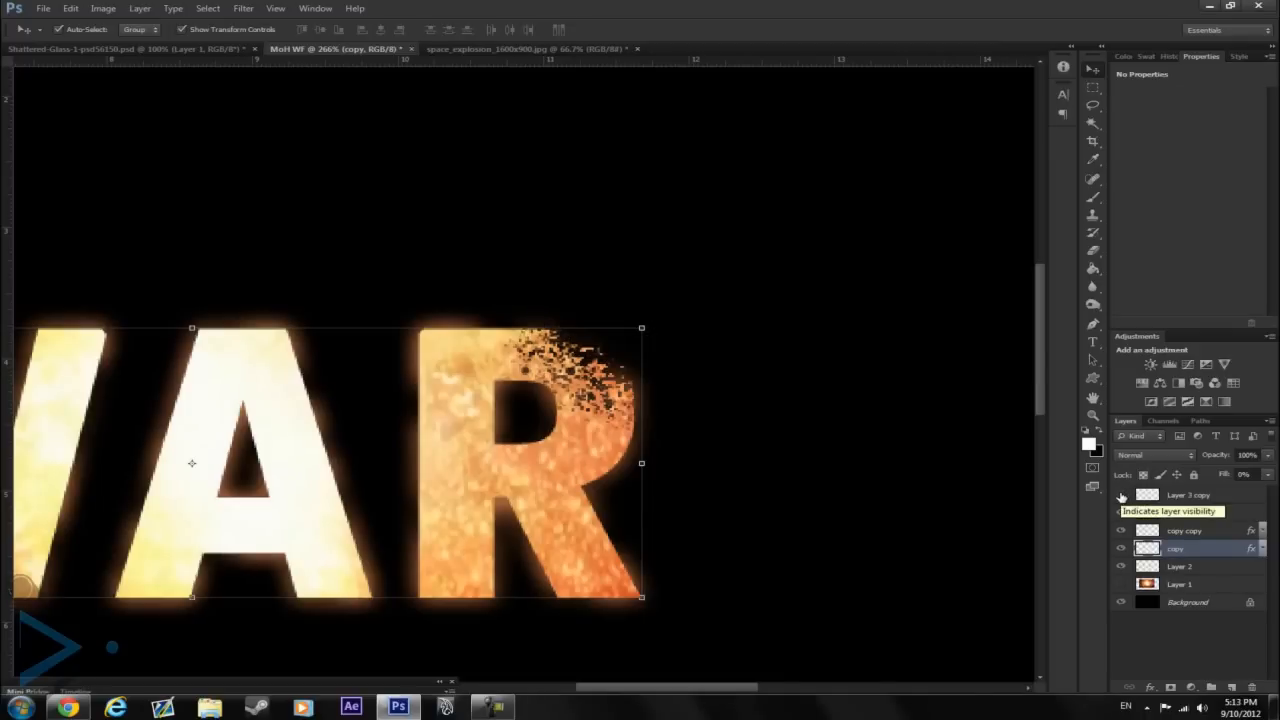
left_click(1121, 495)
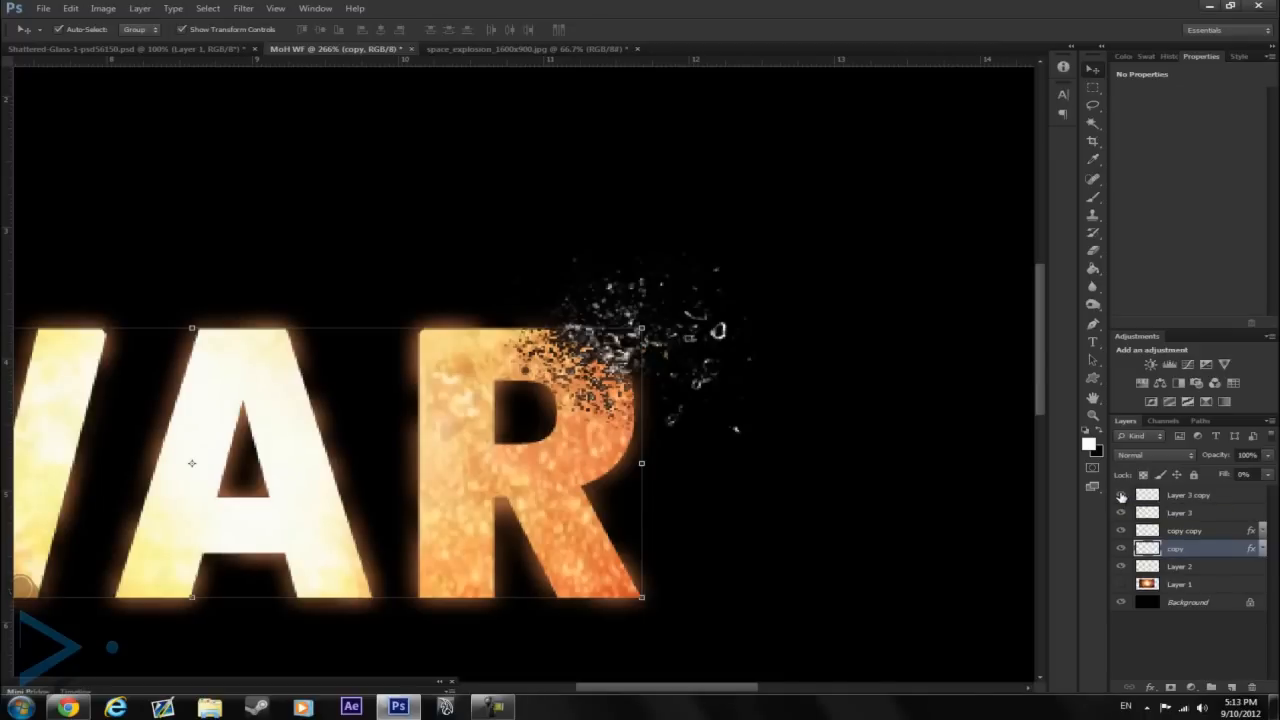
Erase the shards overlapping the R's upper-right curve on Layer 3 copy with the Eraser Tool
left_click(1093, 250)
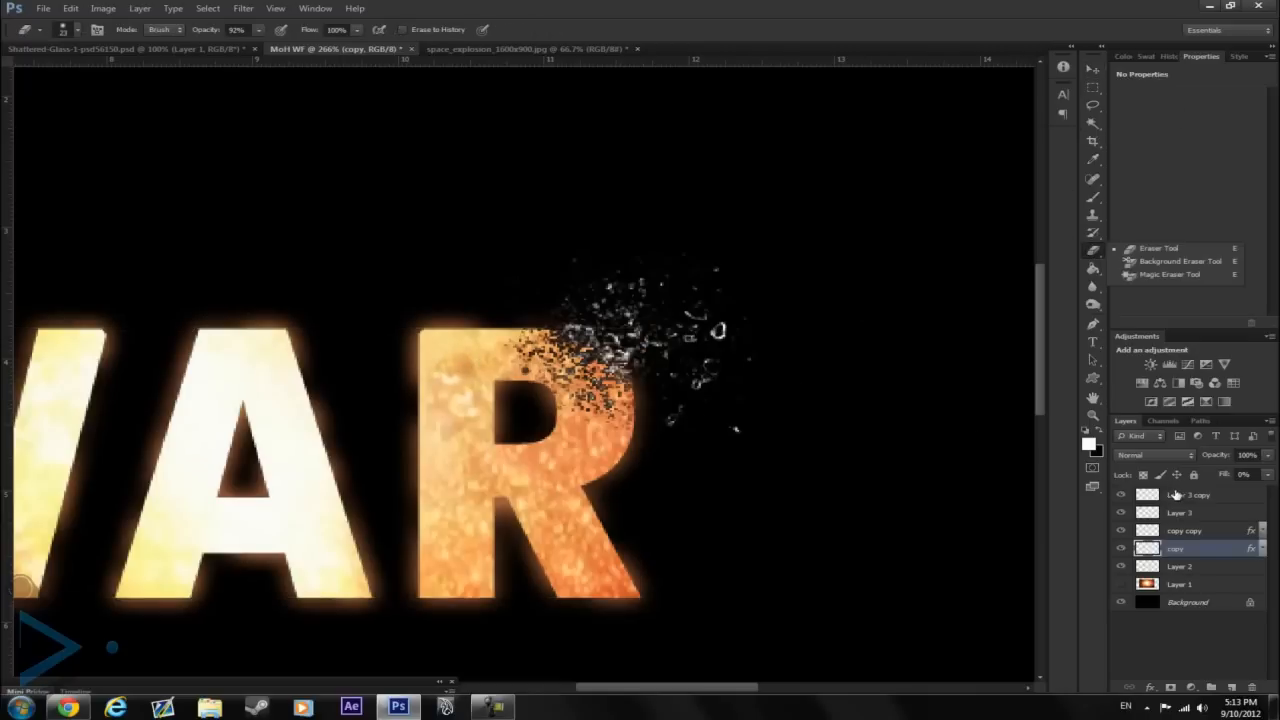
left_click(1176, 495)
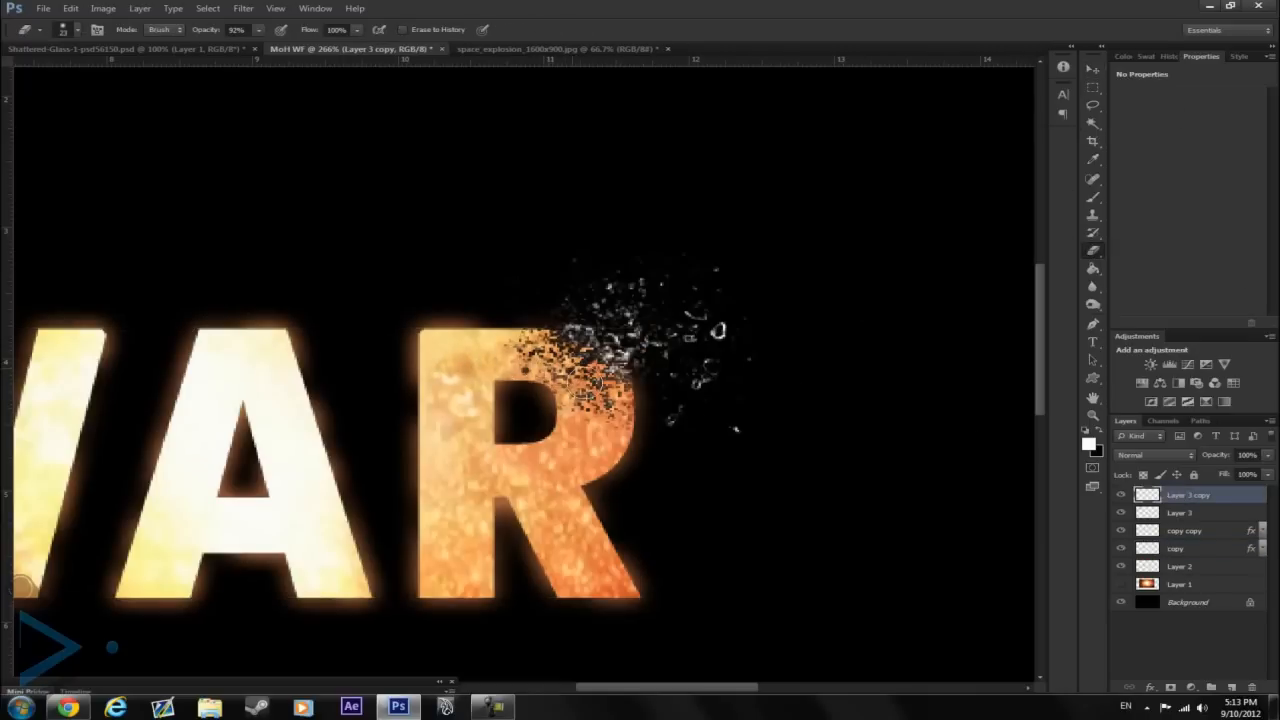
mouse_move(585, 382)
left_mouse_down()
mouse_move(614, 388)
mouse_move(563, 360)
mouse_move(618, 398)
left_mouse_up()
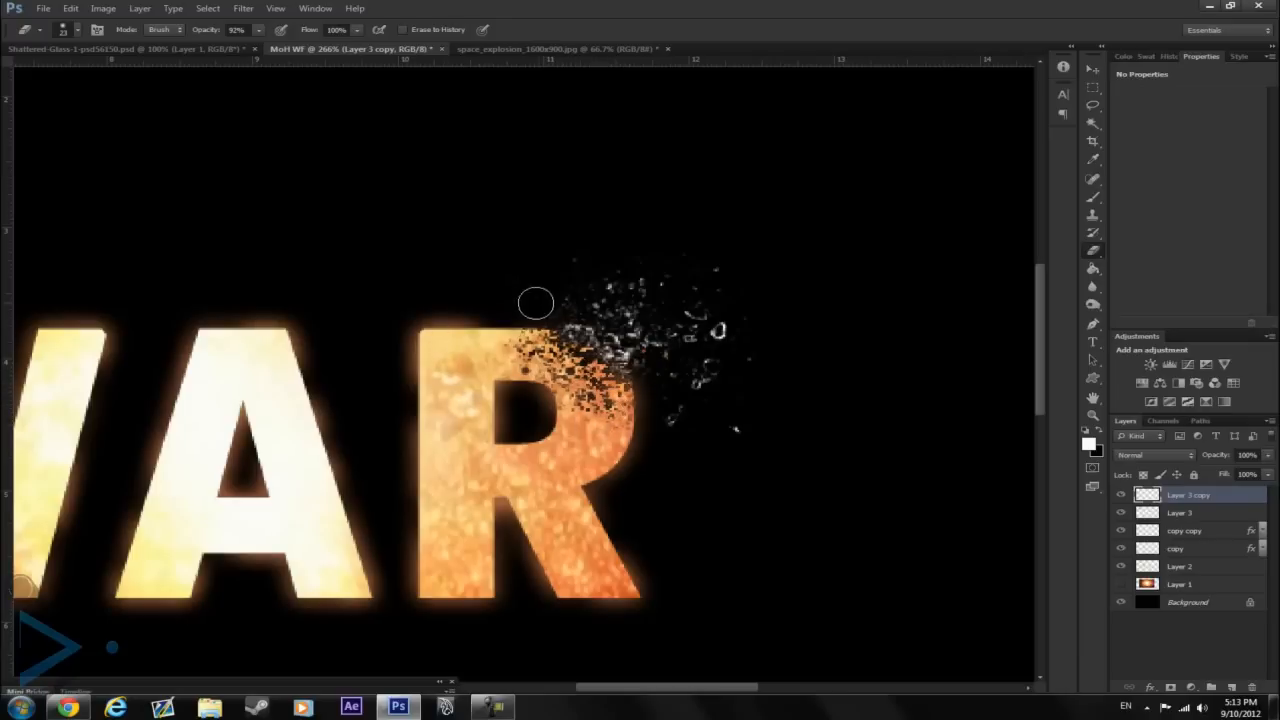
mouse_move(570, 382)
left_mouse_down()
mouse_move(606, 378)
mouse_move(597, 396)
mouse_move(573, 373)
mouse_move(480, 357)
mouse_move(574, 410)
mouse_move(618, 415)
left_mouse_up()
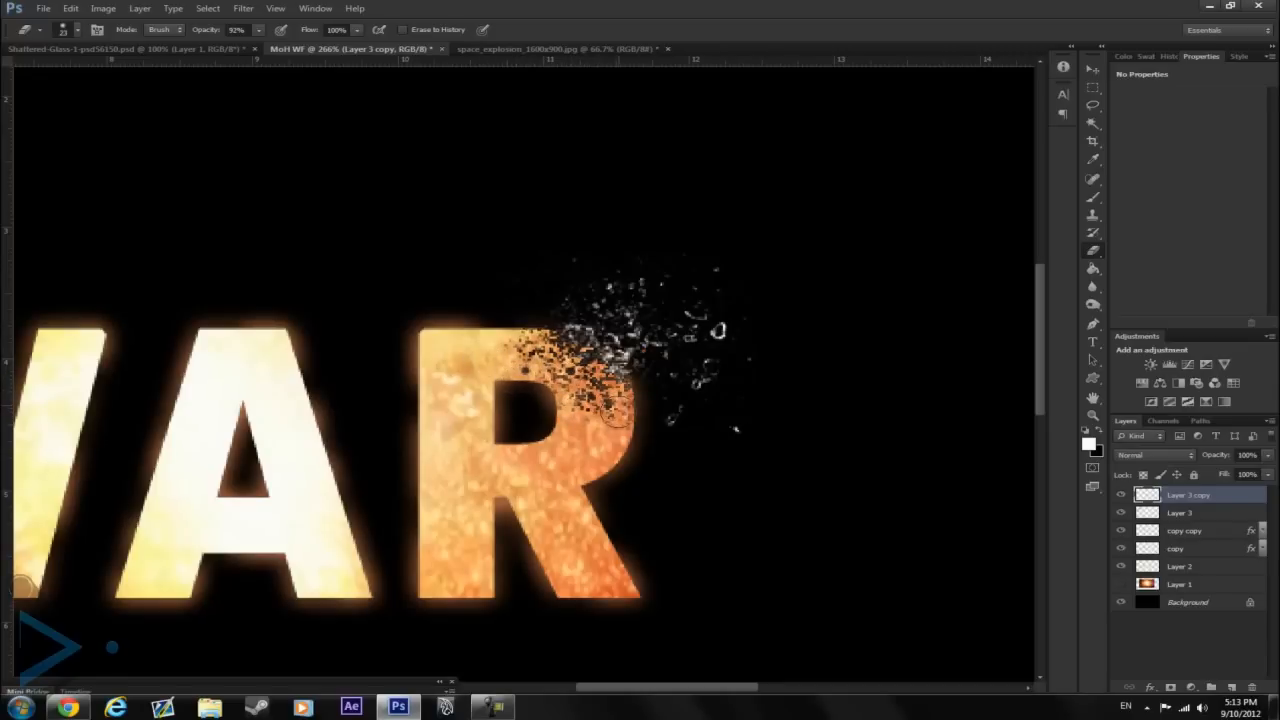
Add a Color Overlay effect to Layer 3 copy, the shard layer over the R
scroll(750, 318, "down", 3)
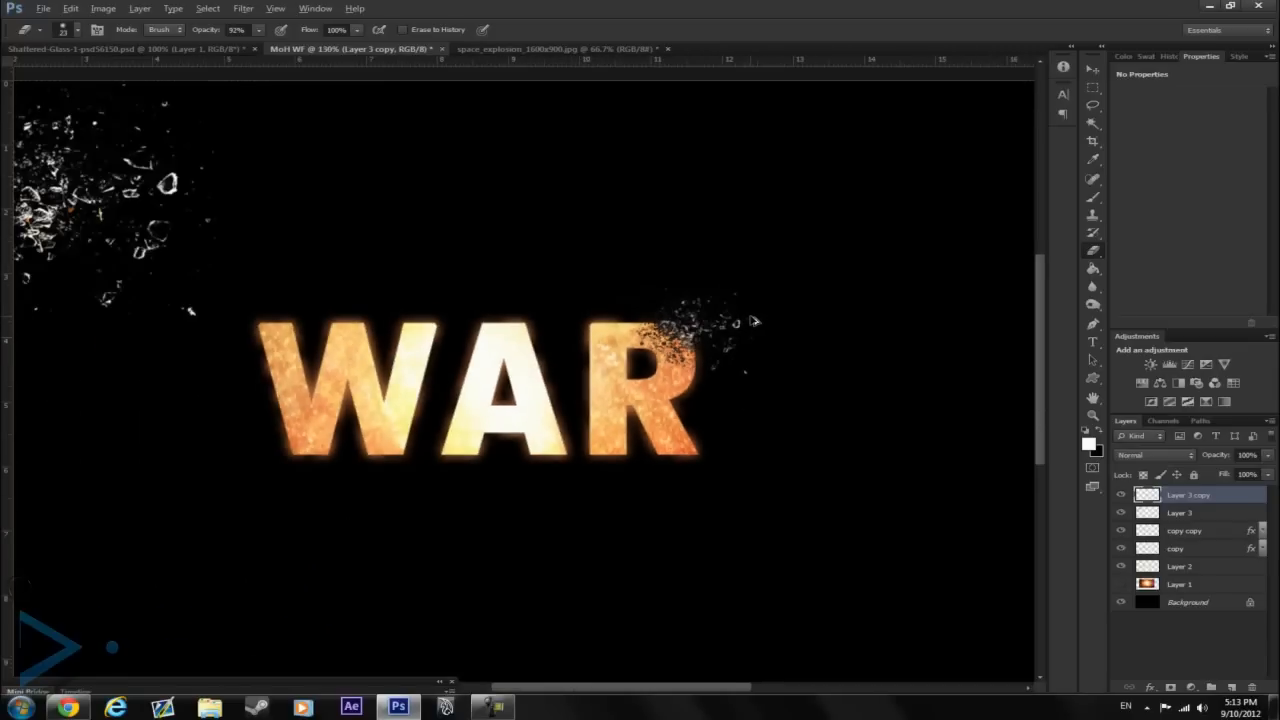
scroll(670, 377, "down", 1)
scroll(659, 337, "up", 4)
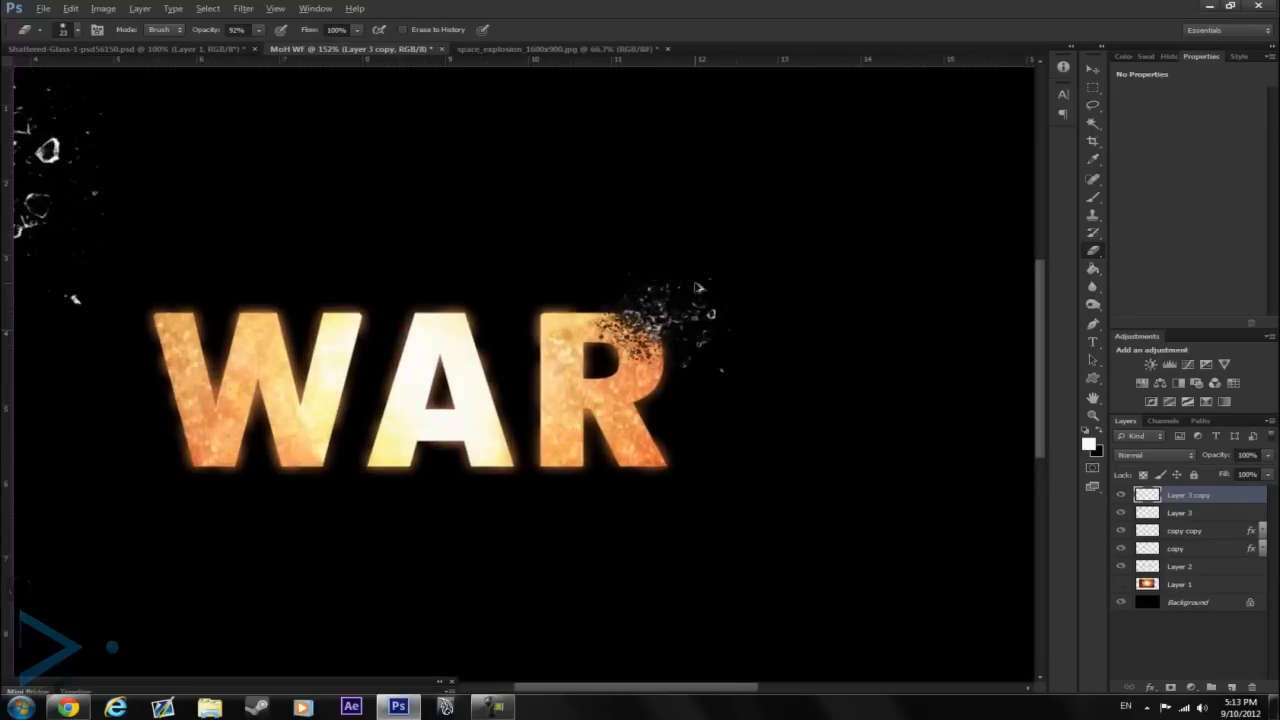
scroll(652, 282, "up", 2)
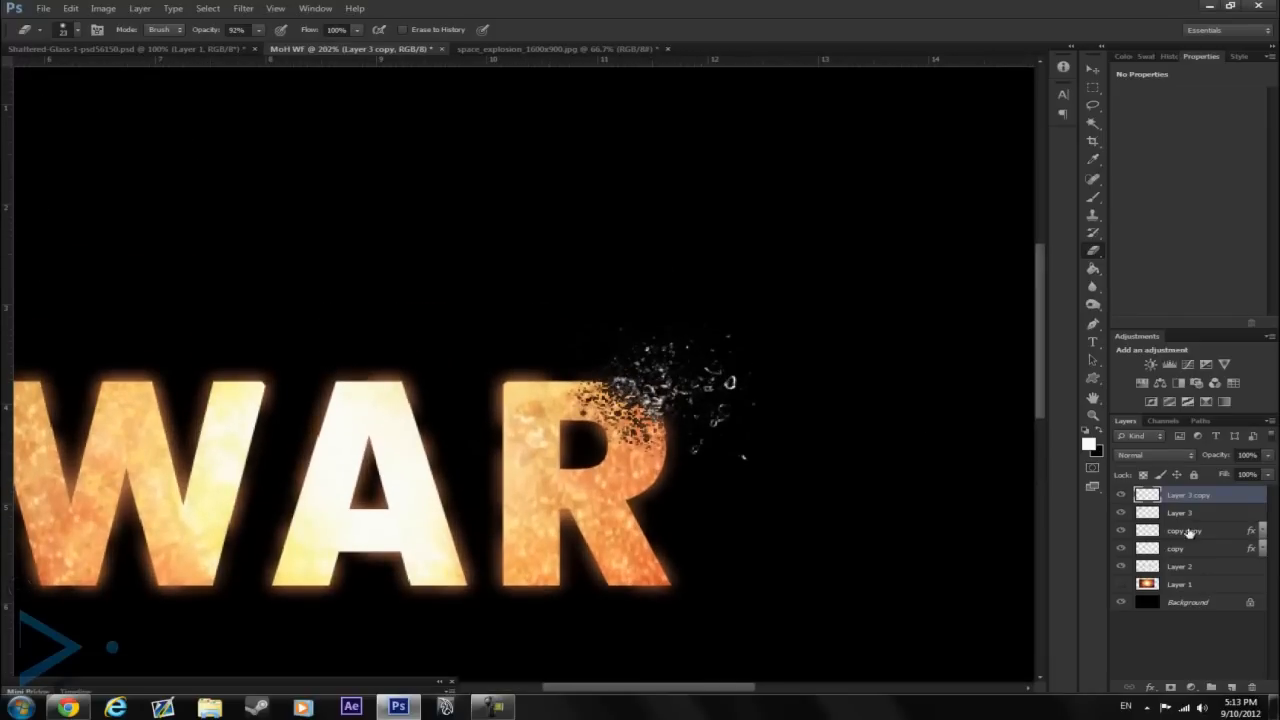
scroll(831, 409, "up", 1)
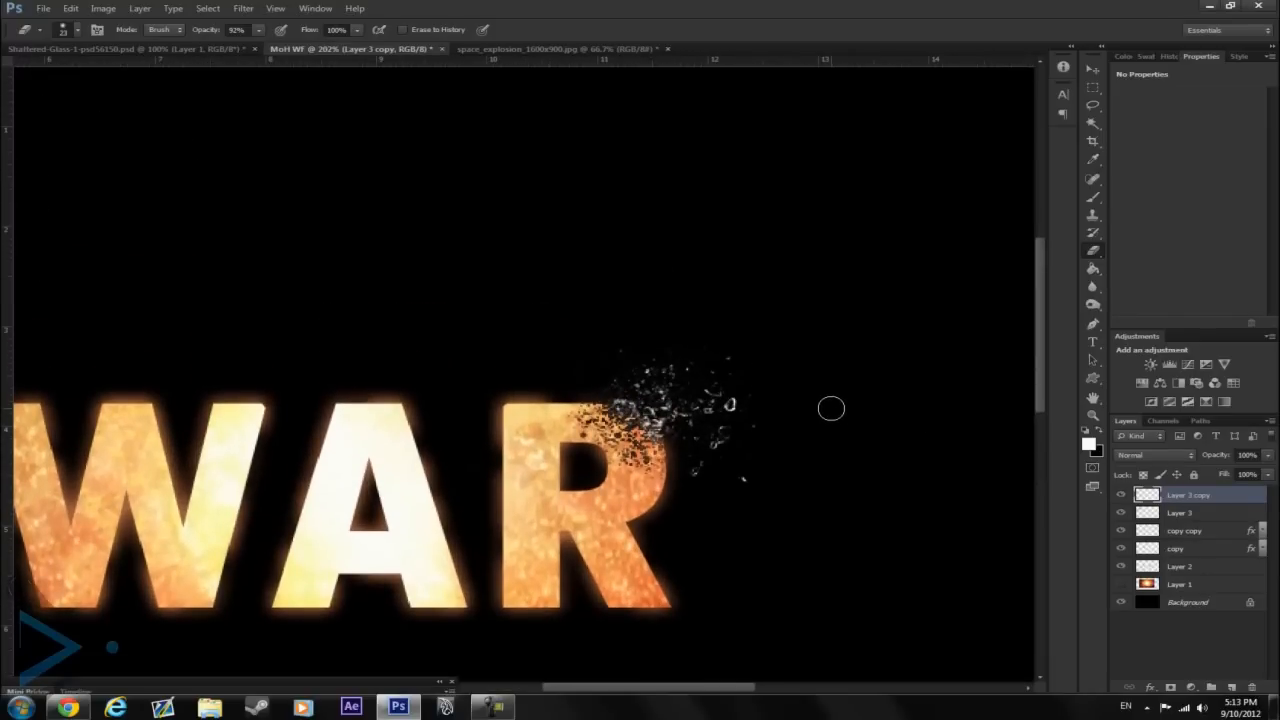
scroll(831, 409, "up", 1)
scroll(826, 411, "down", 1)
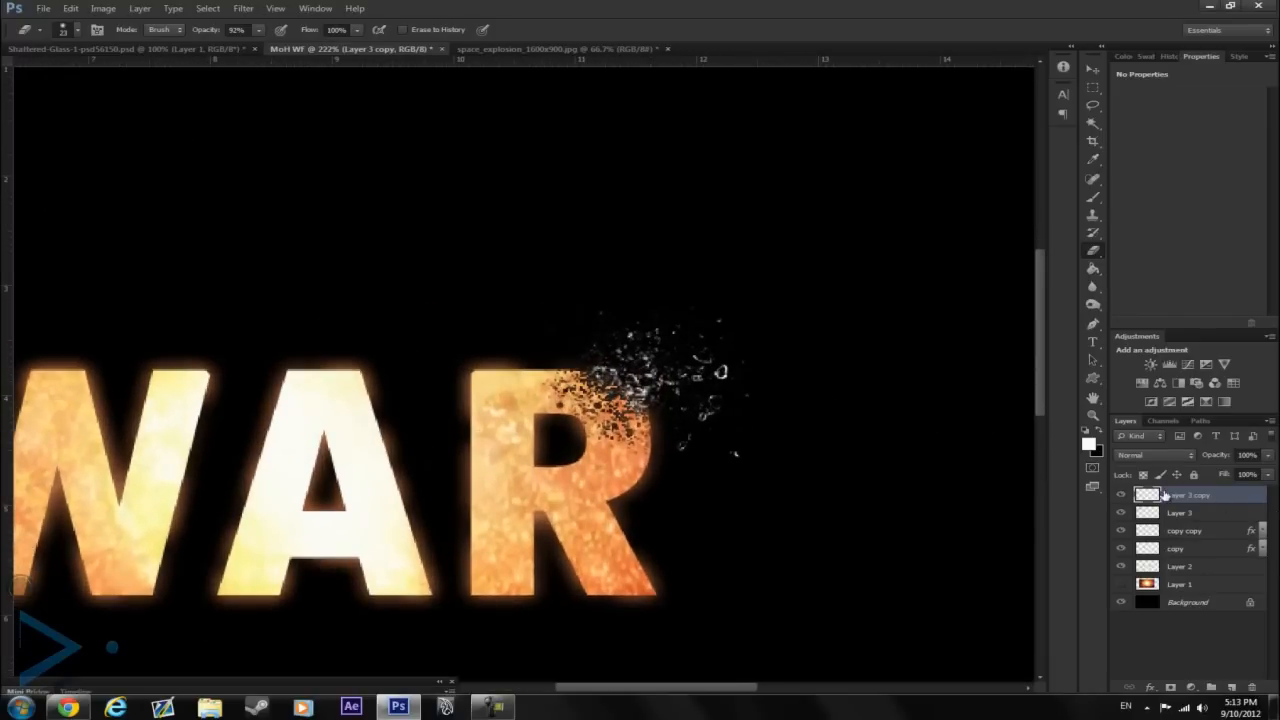
right_click(1171, 497)
left_click(1173, 498)
double_click(1196, 498)
left_click(1237, 504)
double_click(1237, 504)
left_click(817, 274)
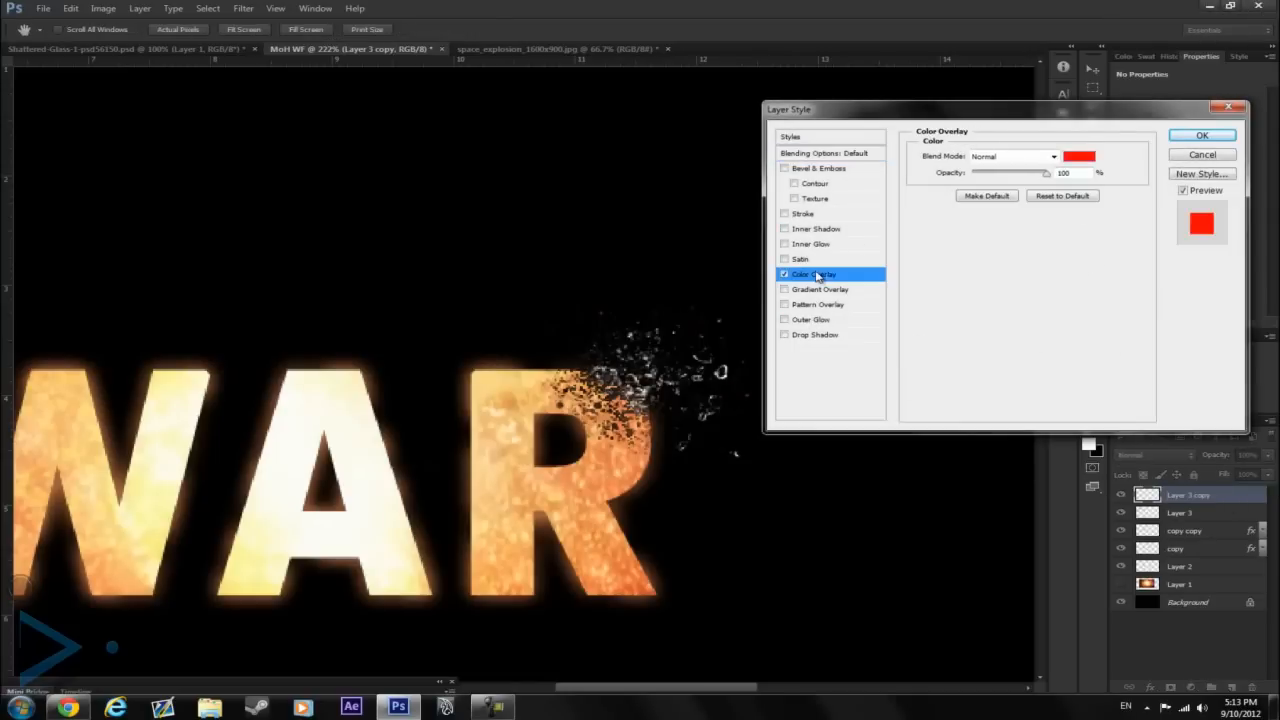
Set the overlay color to light orange fba56e, sampled from the R's texture, and apply the layer style
left_click(1077, 157)
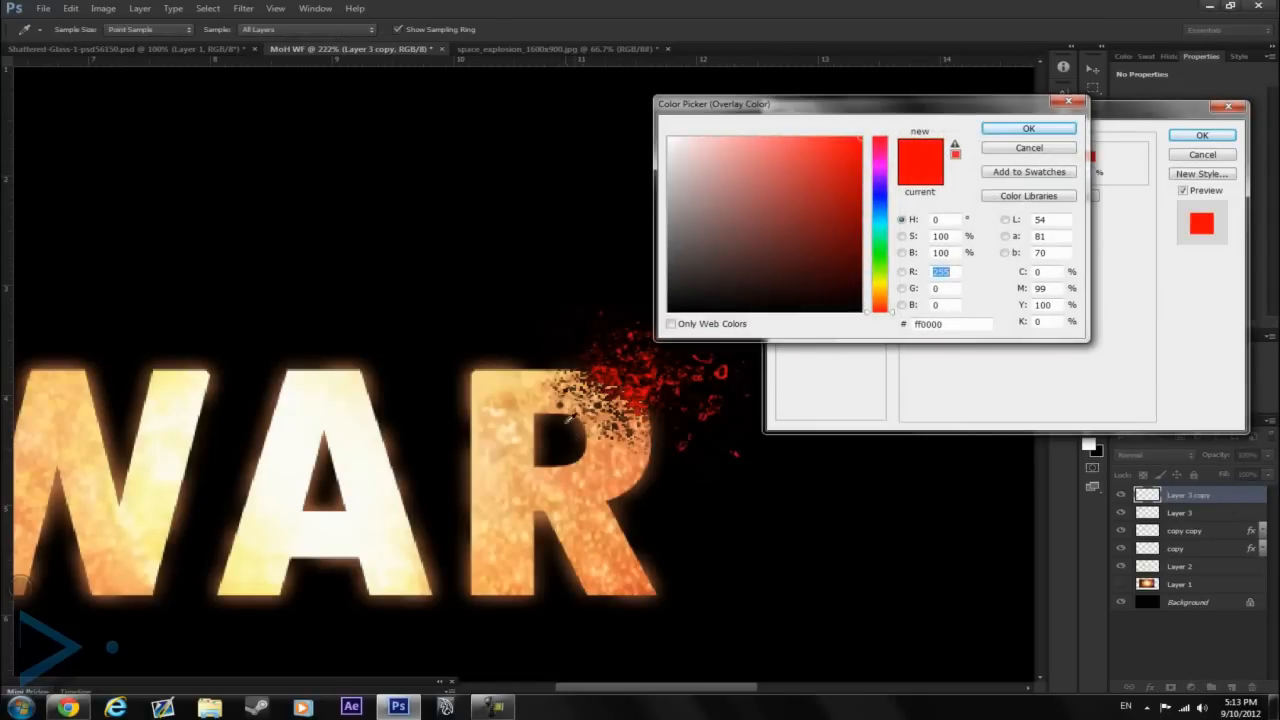
left_click(556, 402)
left_click(545, 404)
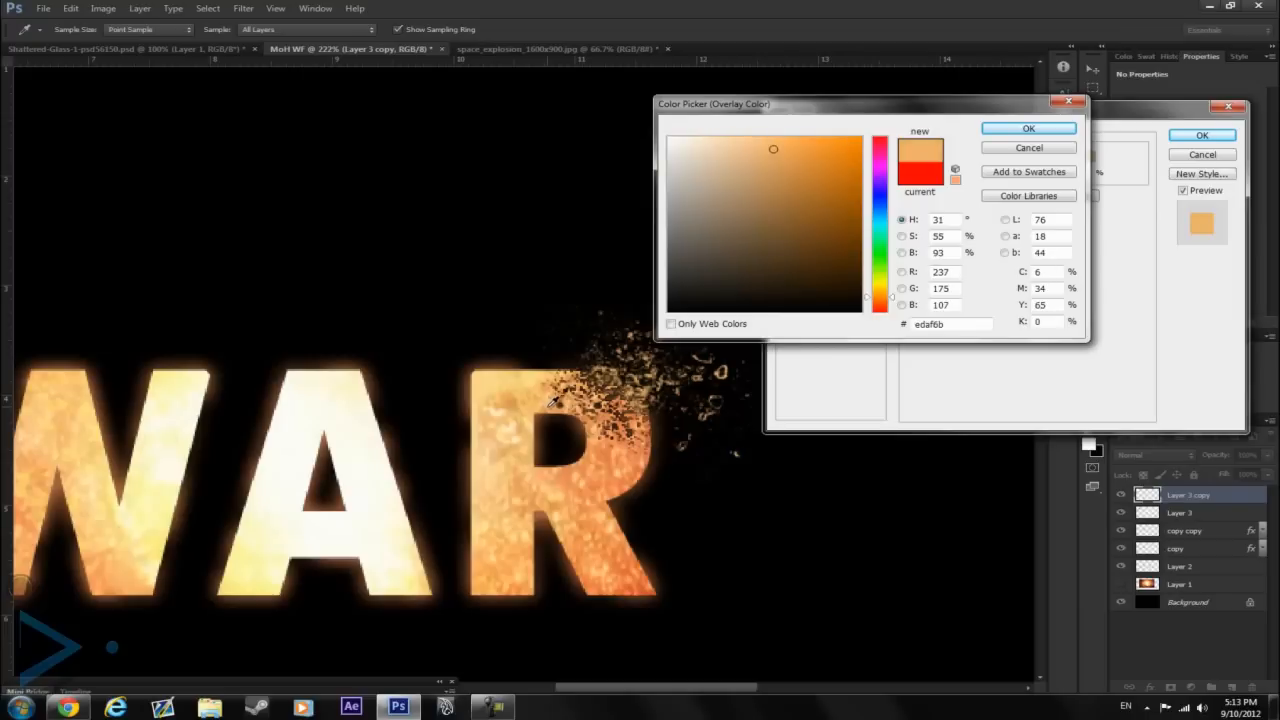
left_click(612, 383)
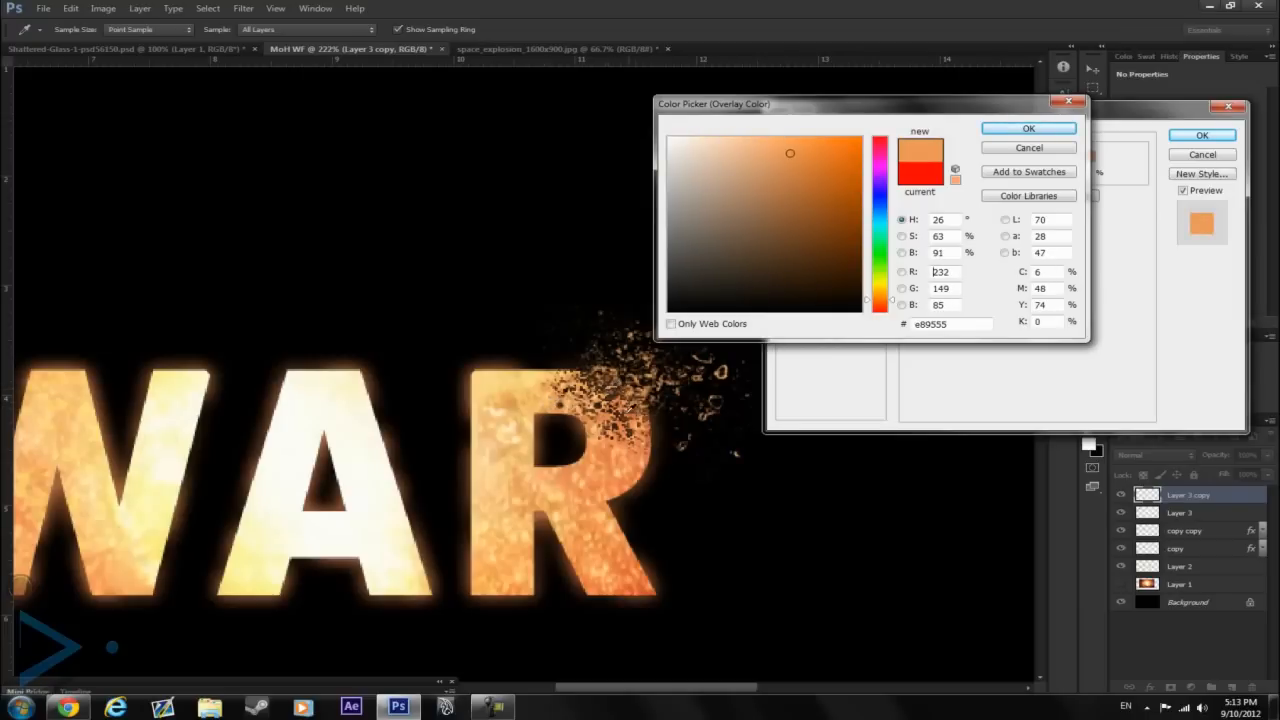
left_click(620, 415)
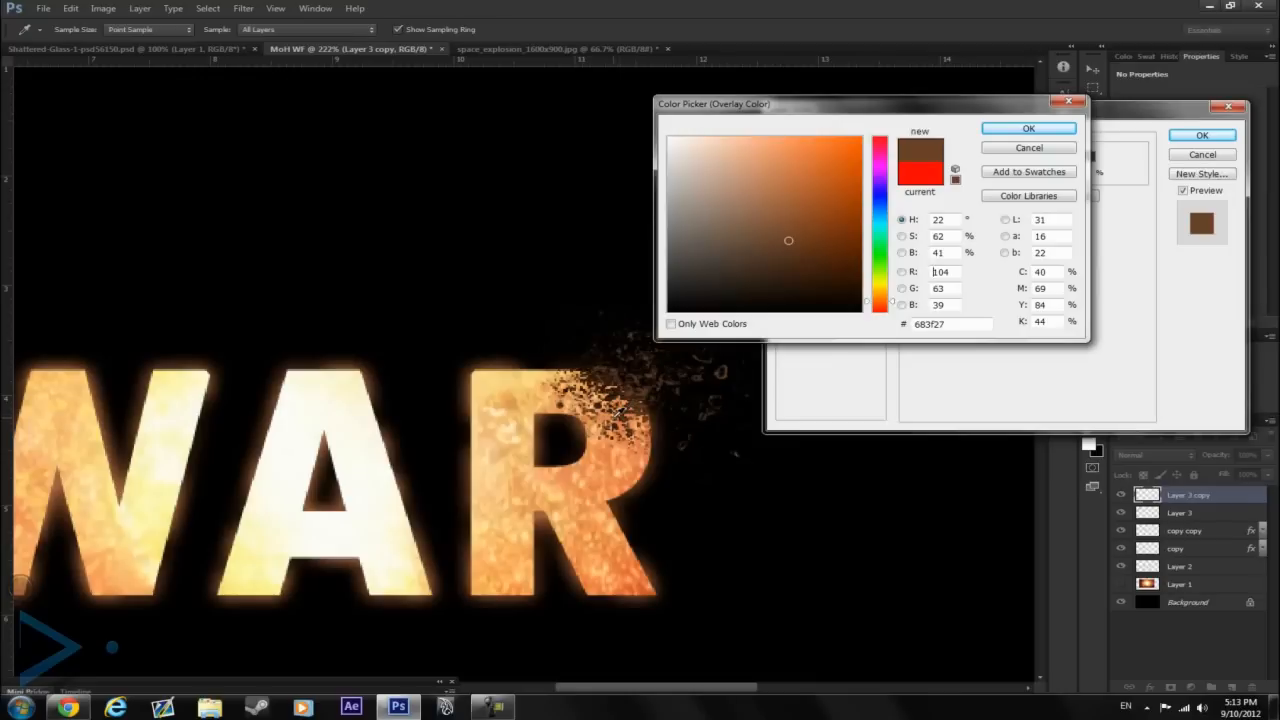
left_click(607, 420)
left_click(608, 433)
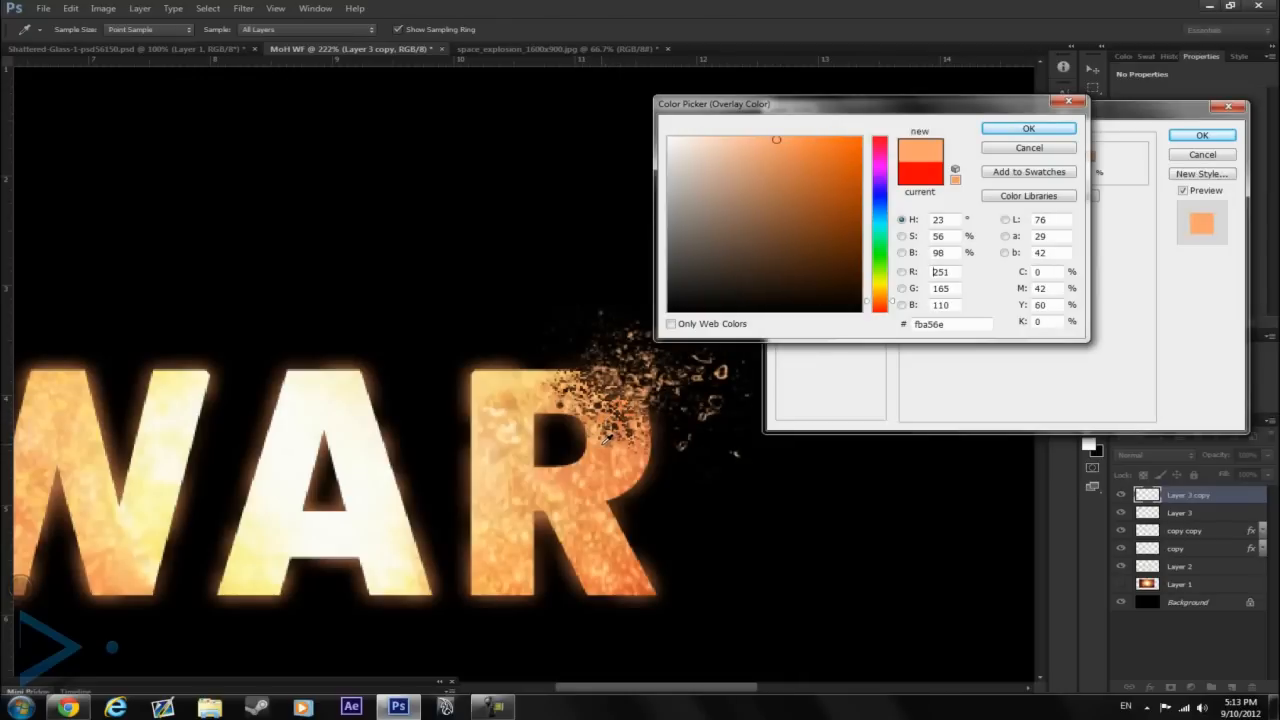
left_click(1044, 130)
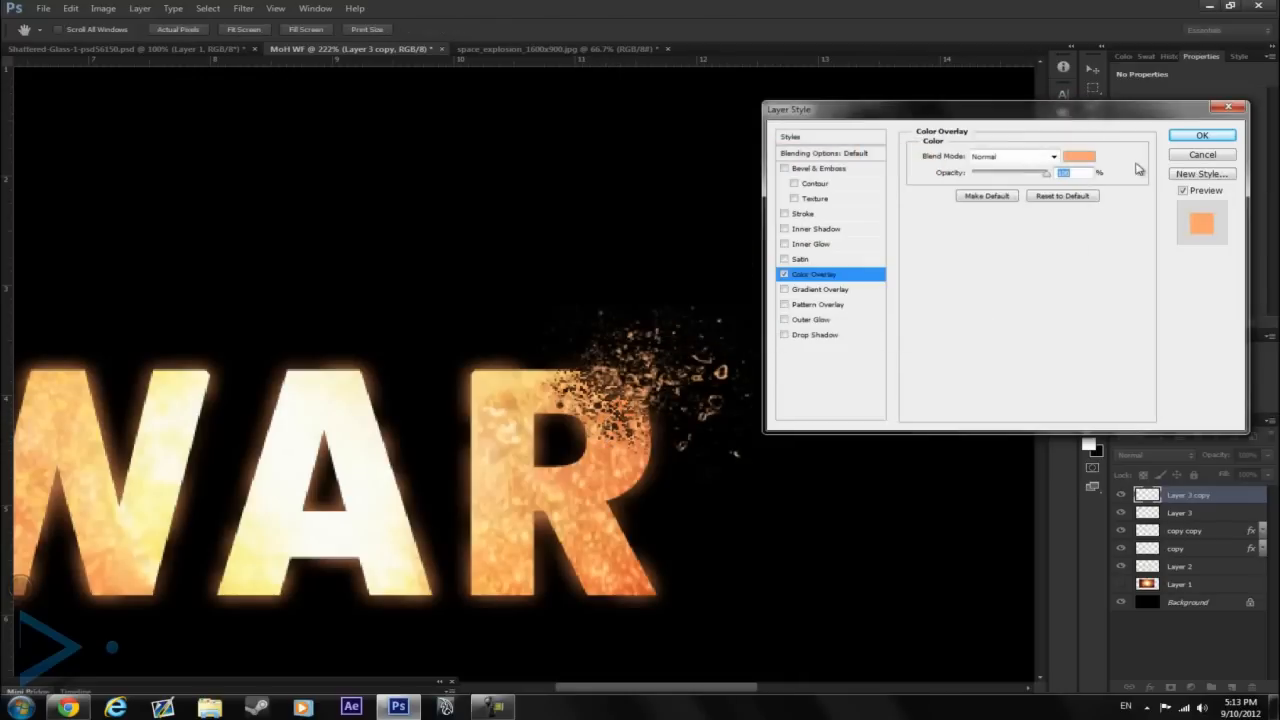
left_click(1190, 138)
Examine the orange shards on the R up close and against the whole WAR lettering
key("ctrl+0")
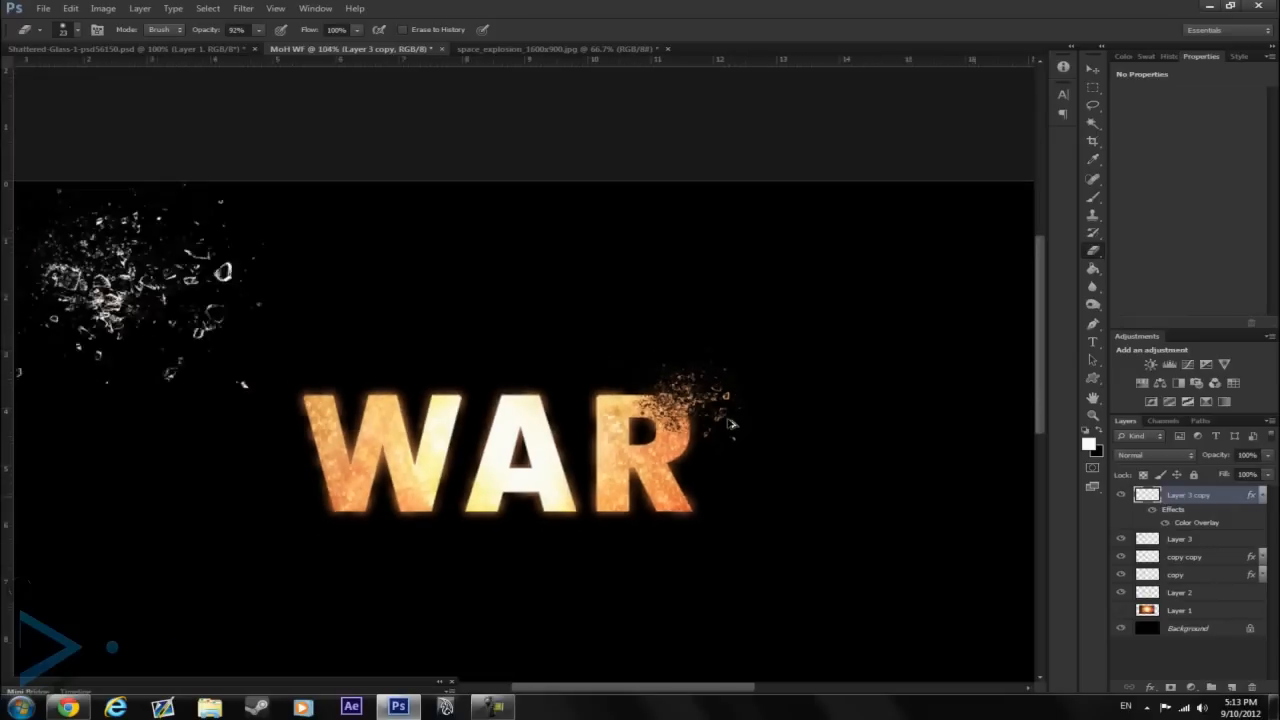
scroll(592, 271, "up", 5)
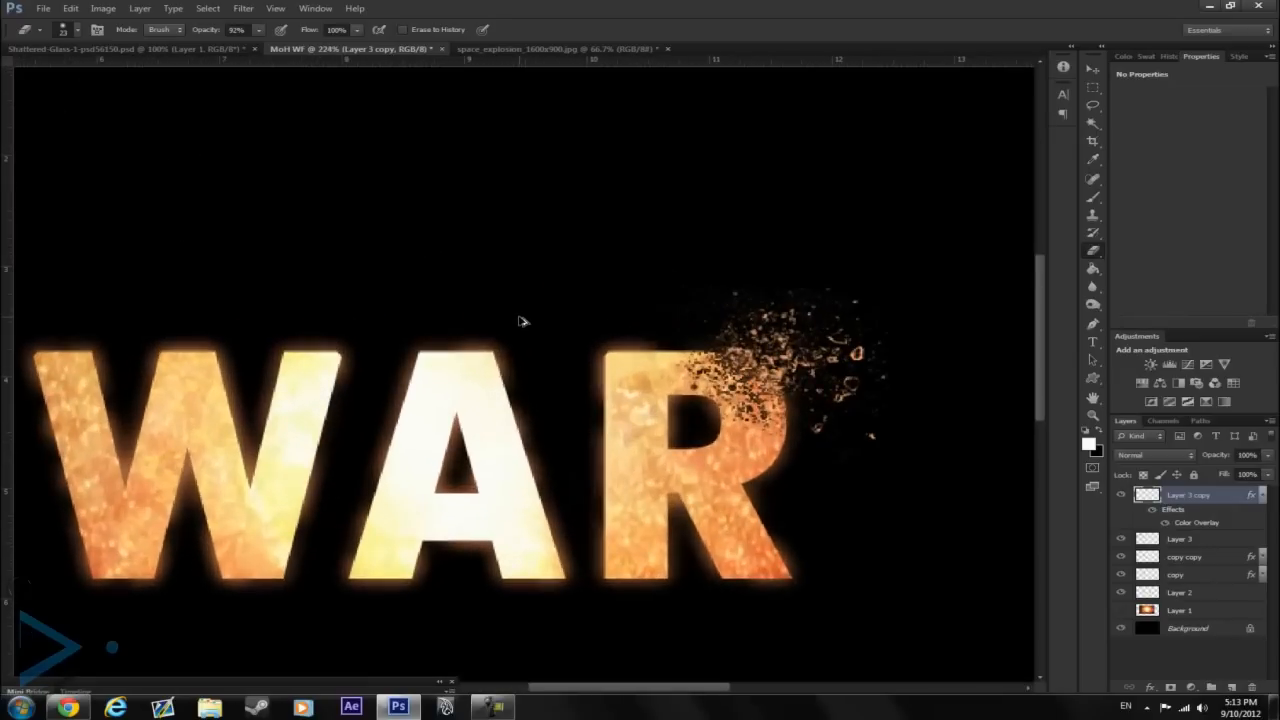
scroll(518, 322, "down", 2)
scroll(512, 345, "down", 1)
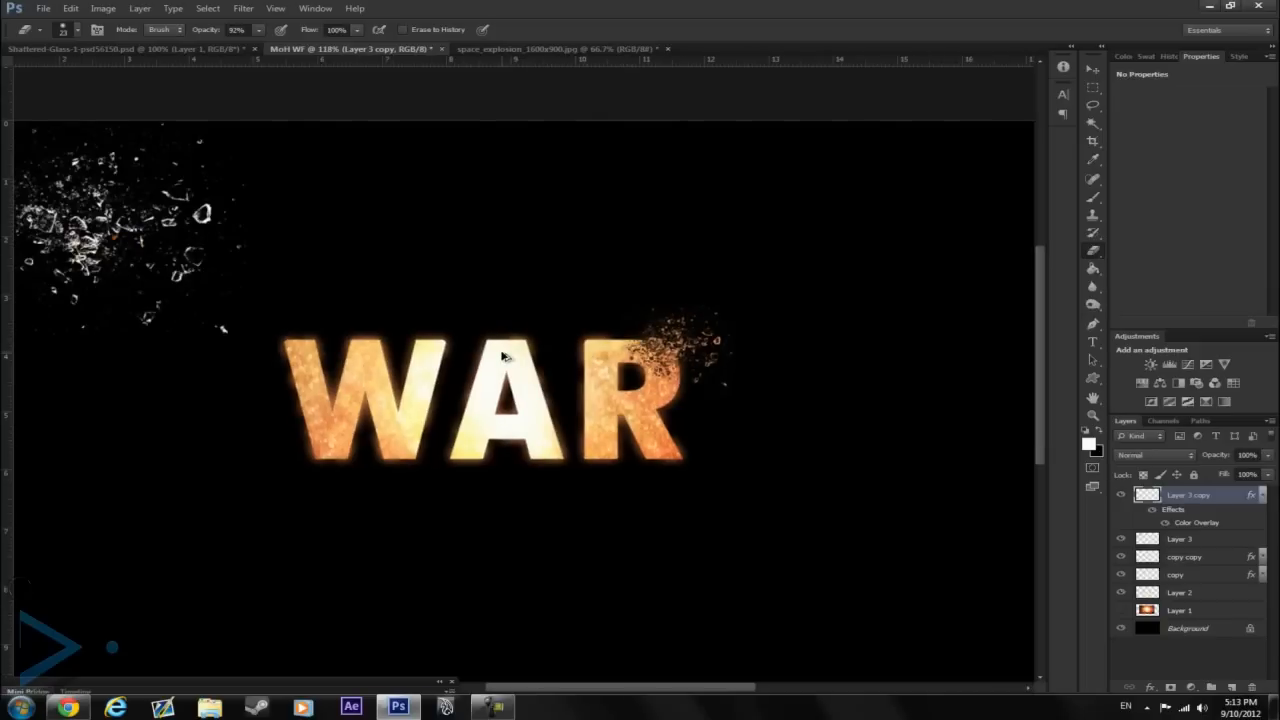
scroll(505, 356, "down", 1)
scroll(505, 356, "up", 5)
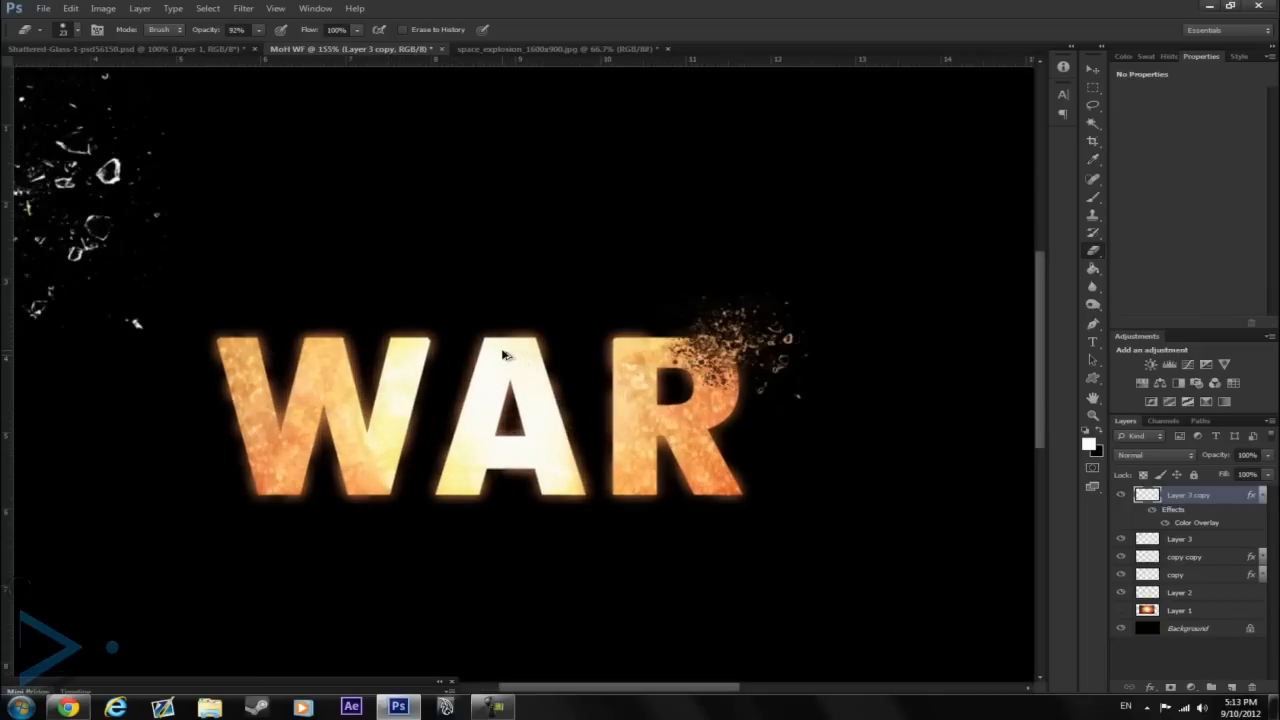
scroll(585, 383, "down", 4)
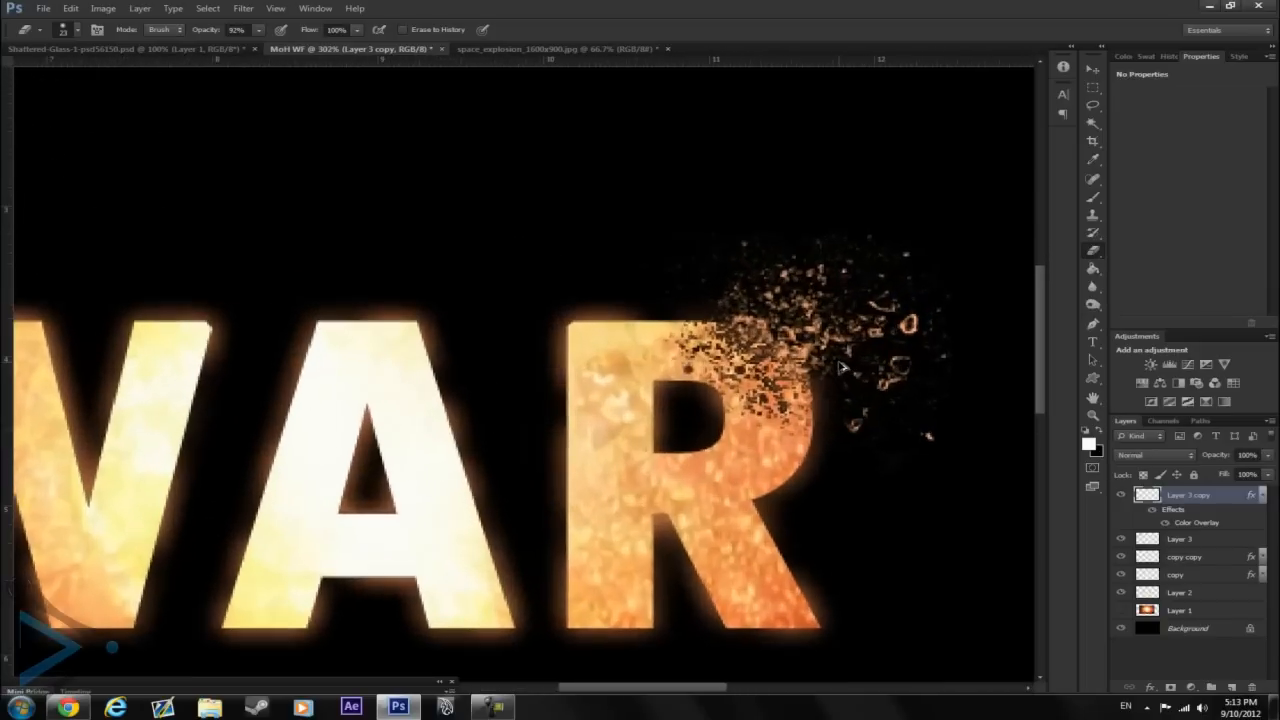
scroll(230, 363, "up", 2)
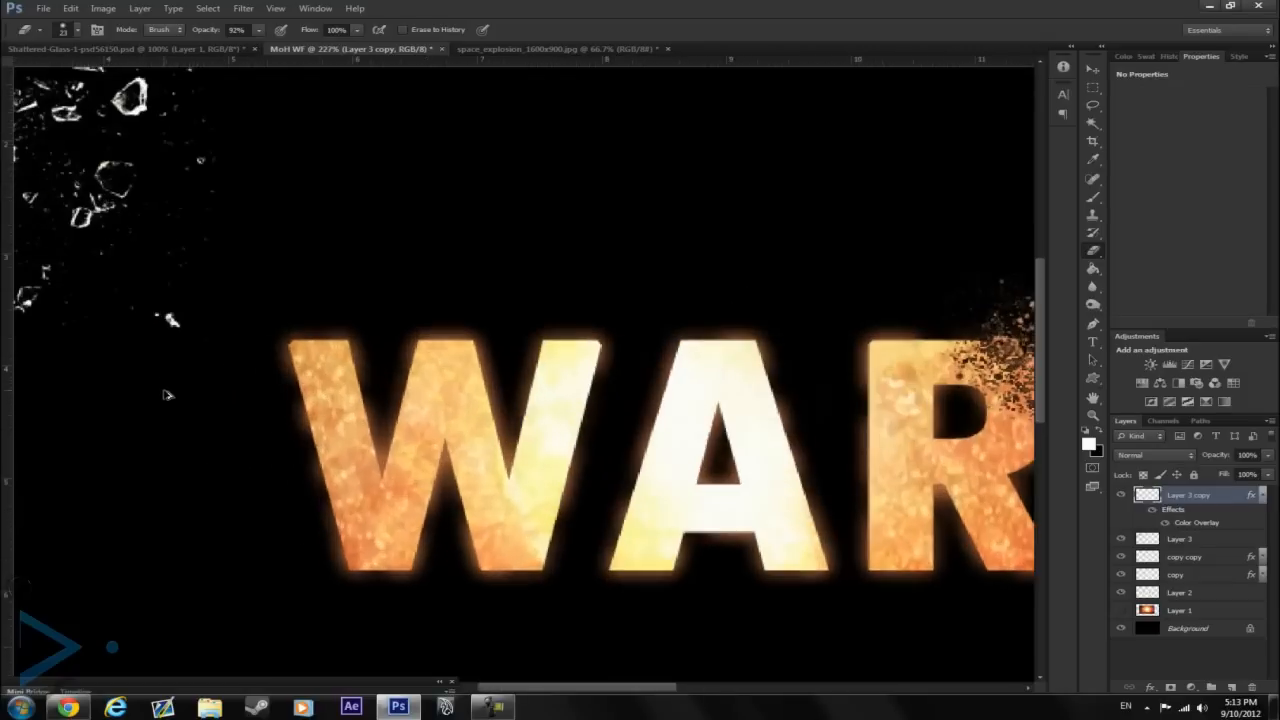
scroll(169, 395, "down", 3)
scroll(110, 435, "up", 2)
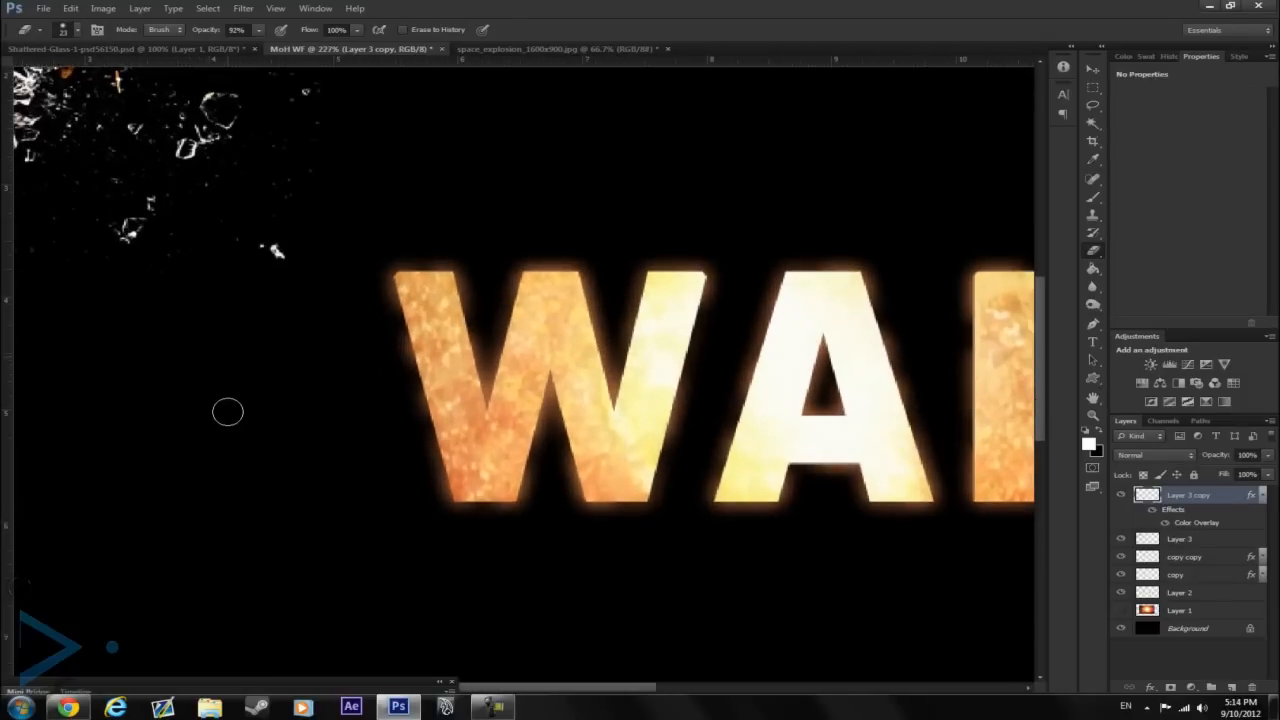
scroll(228, 410, "down", 2)
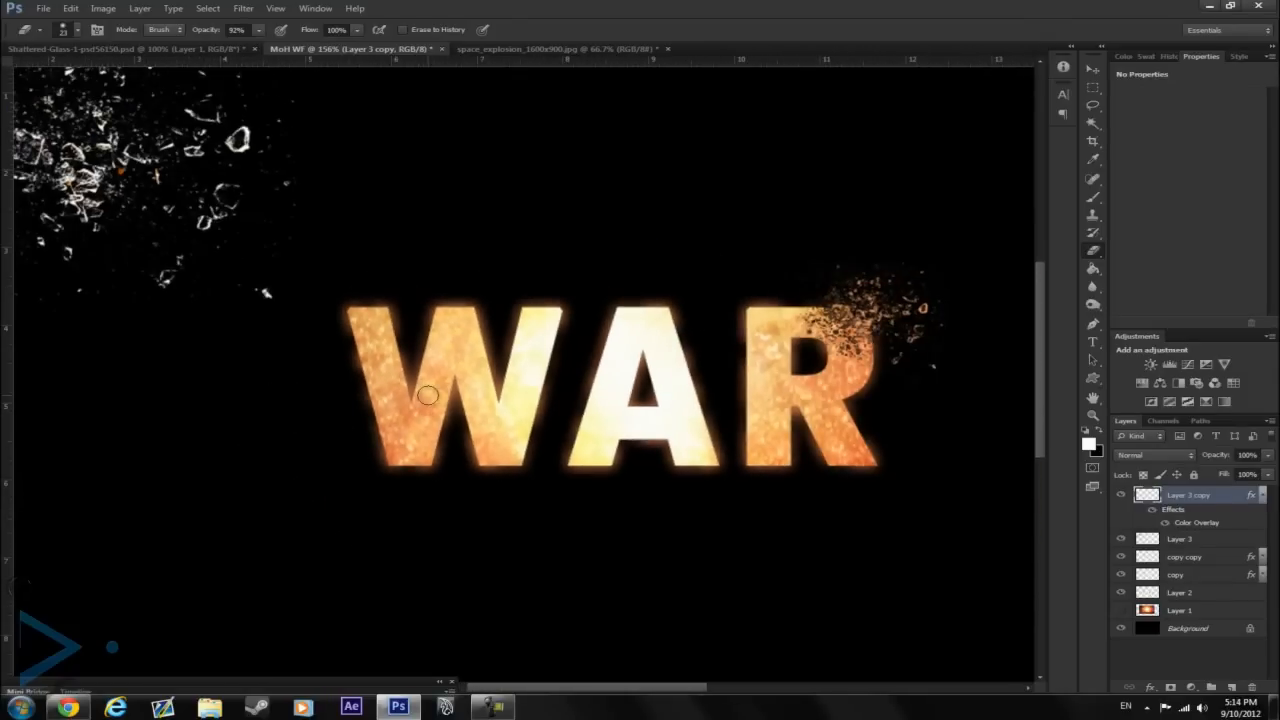
scroll(211, 367, "down", 1)
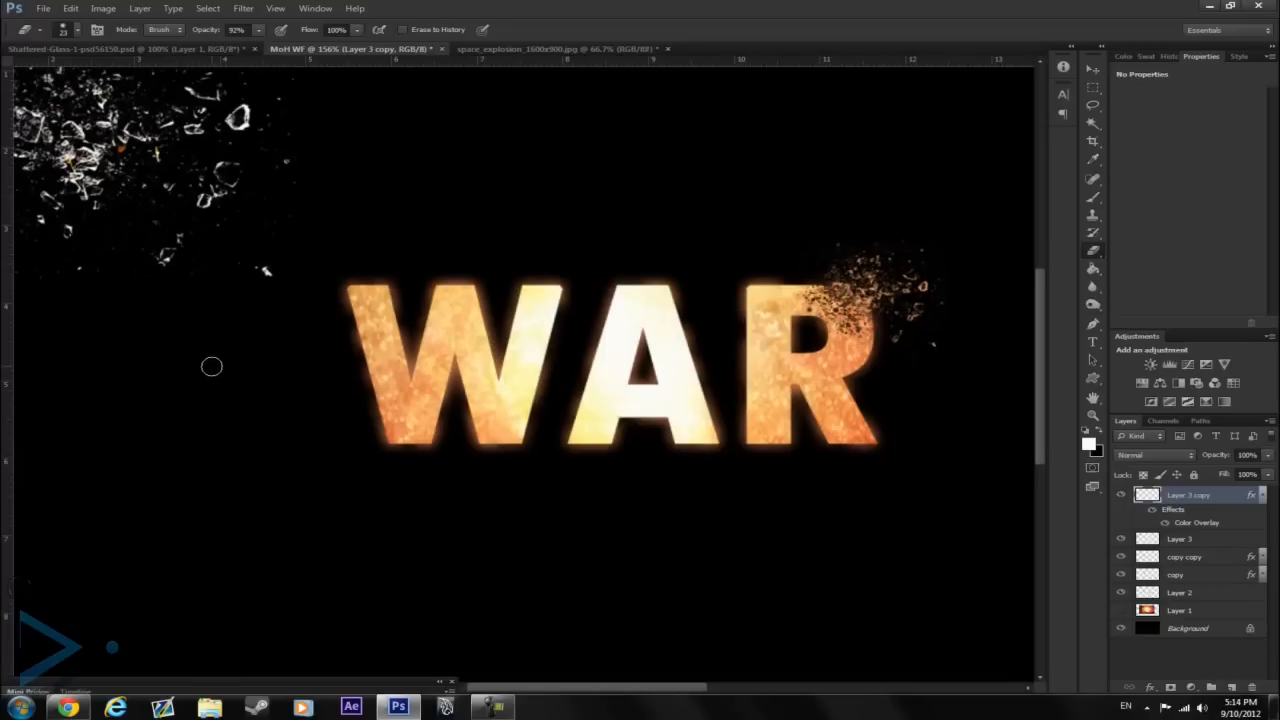
Duplicate Layer 3, the large white glass shard layer in the canvas's upper-left corner
scroll(211, 367, "up", 2)
left_click_drag(511, 687, 475, 673)
scroll(375, 532, "up", 1)
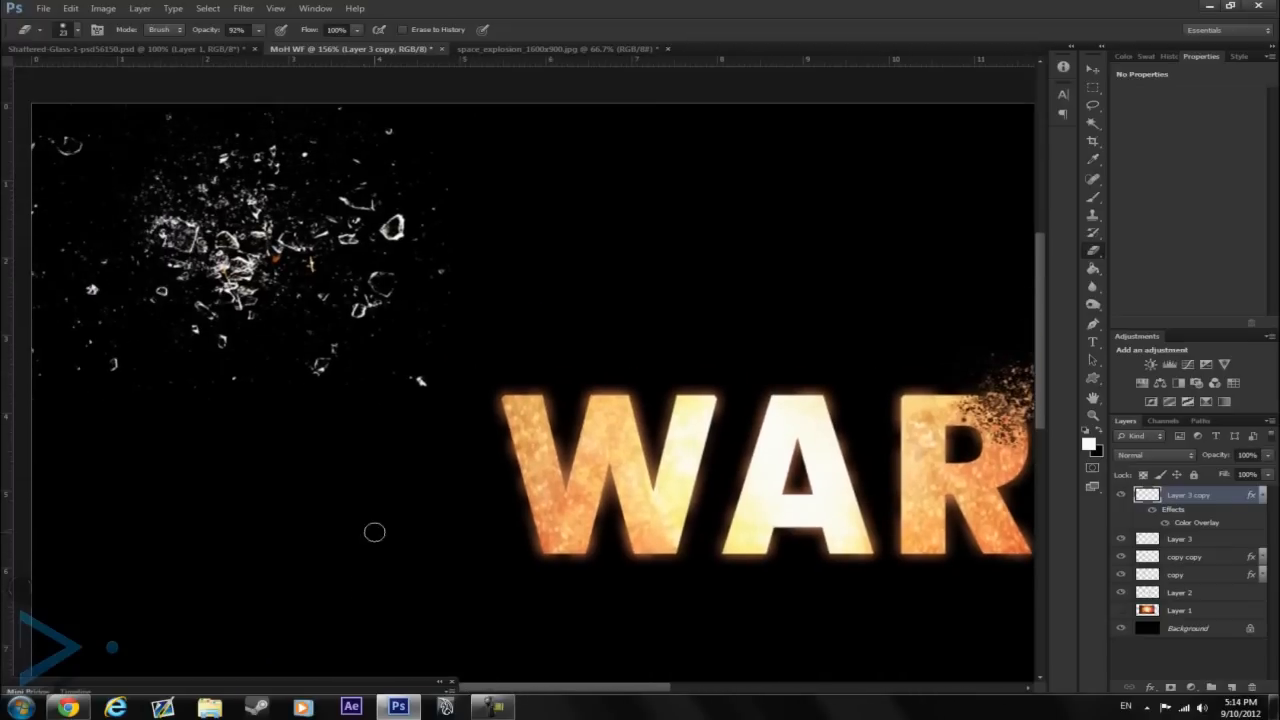
left_click(1087, 71)
left_click(262, 241)
left_click(265, 242)
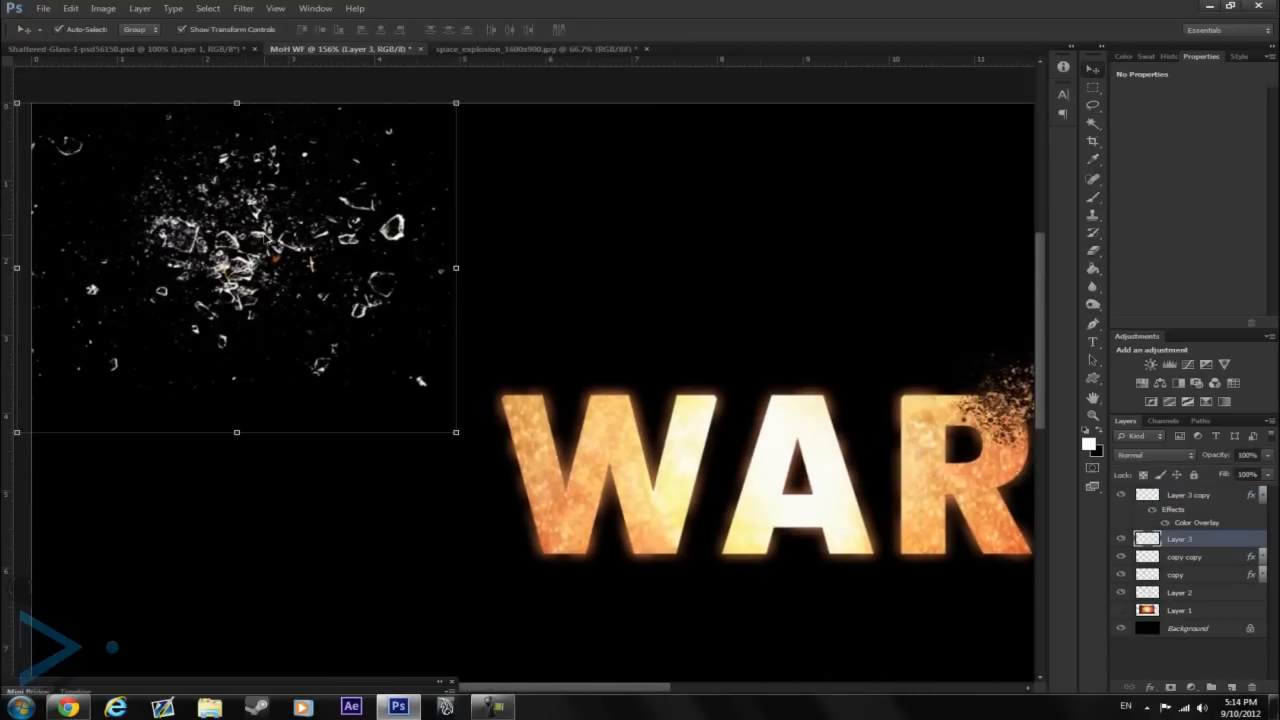
key("ctrl+j")
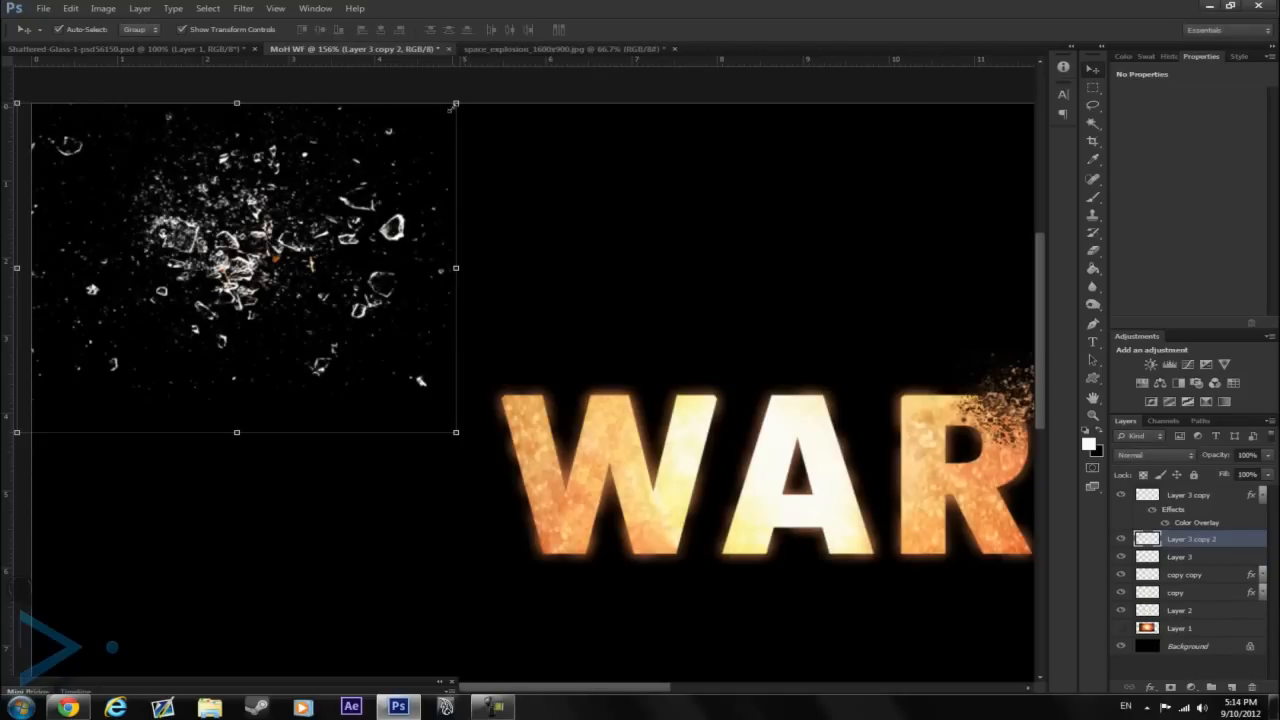
Scale the duplicated shard layer to about 32%, rotate it about 101°, and place it just outside the W's left edge
left_click(452, 106)
left_click_drag(460, 103, 212, 287)
left_click_drag(117, 314, 458, 421)
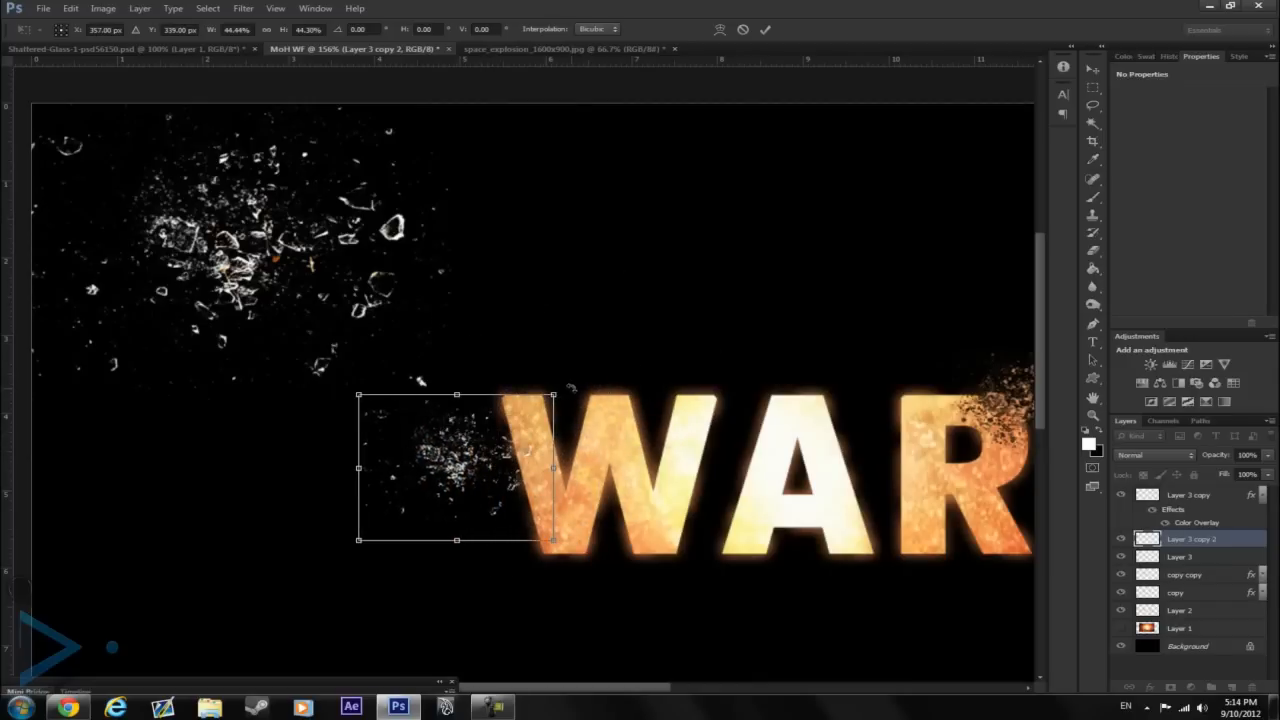
left_click_drag(572, 388, 487, 479)
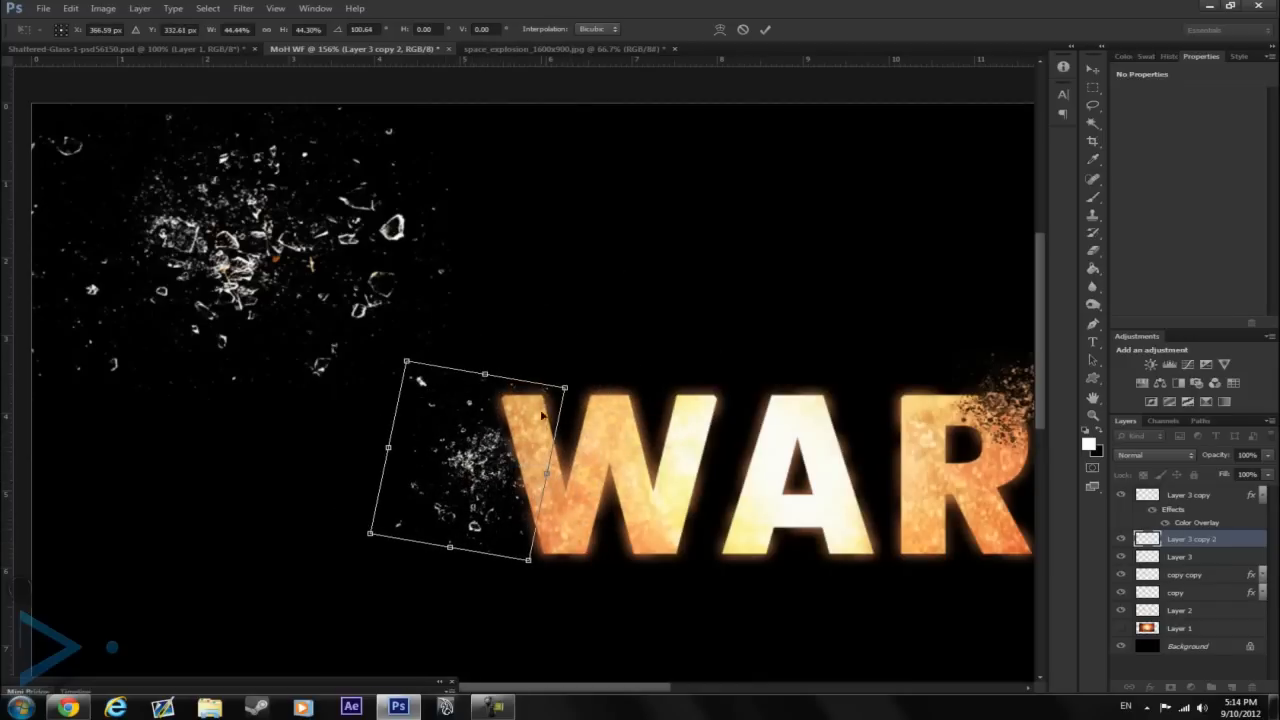
left_click_drag(565, 388, 508, 424)
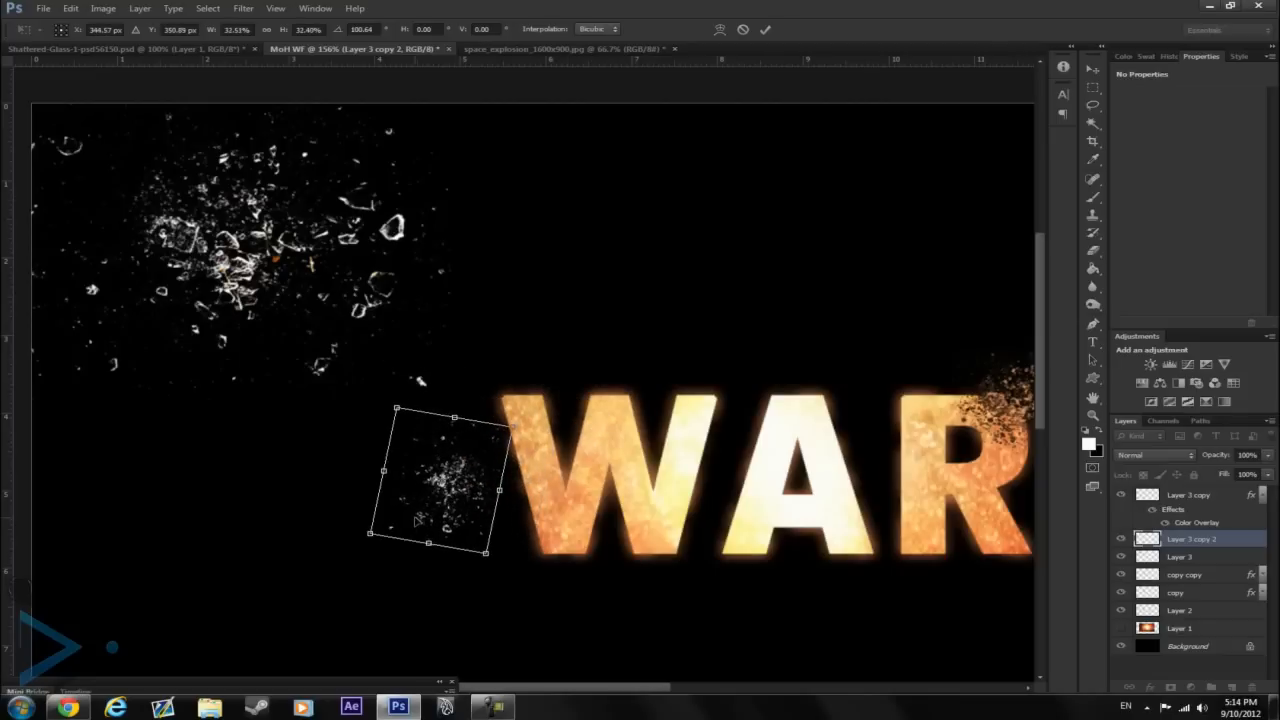
scroll(415, 520, "up", 4)
scroll(415, 520, "down", 2)
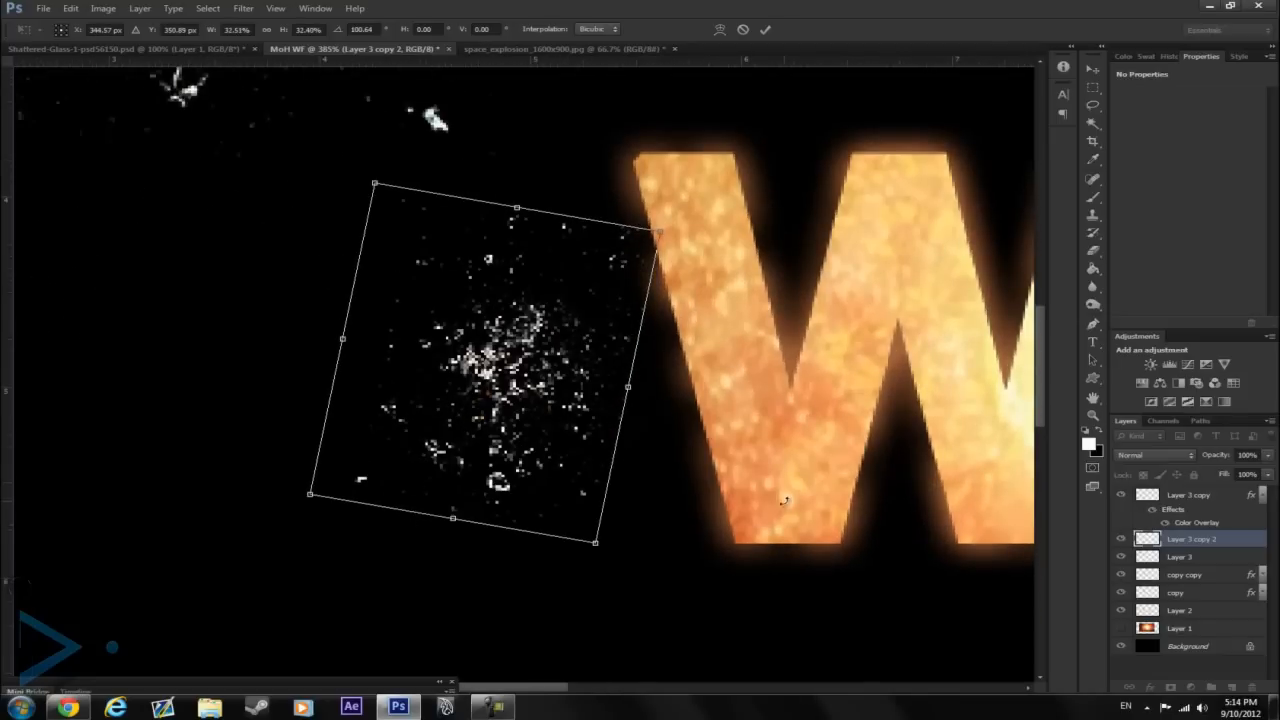
key("Return")
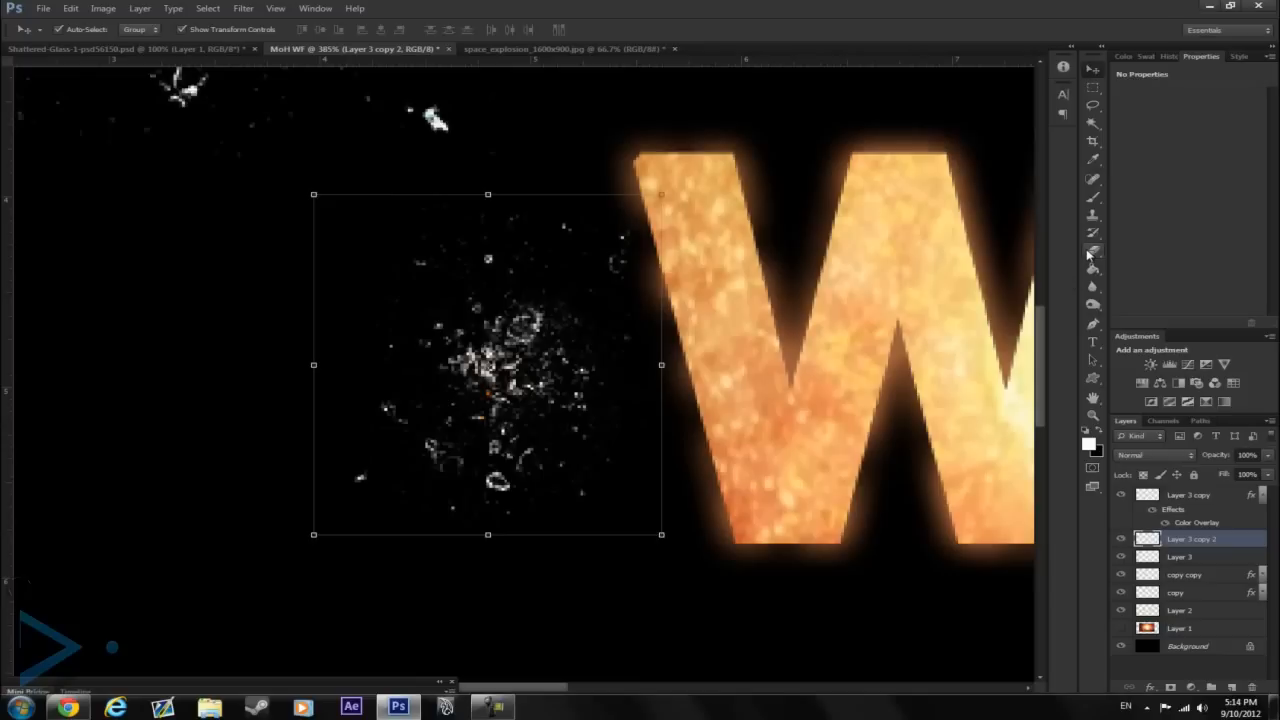
Erase the large ring-shaped shard at the bottom of the small shard cluster with an 11 px eraser
left_click(1092, 250)
right_click(487, 498)
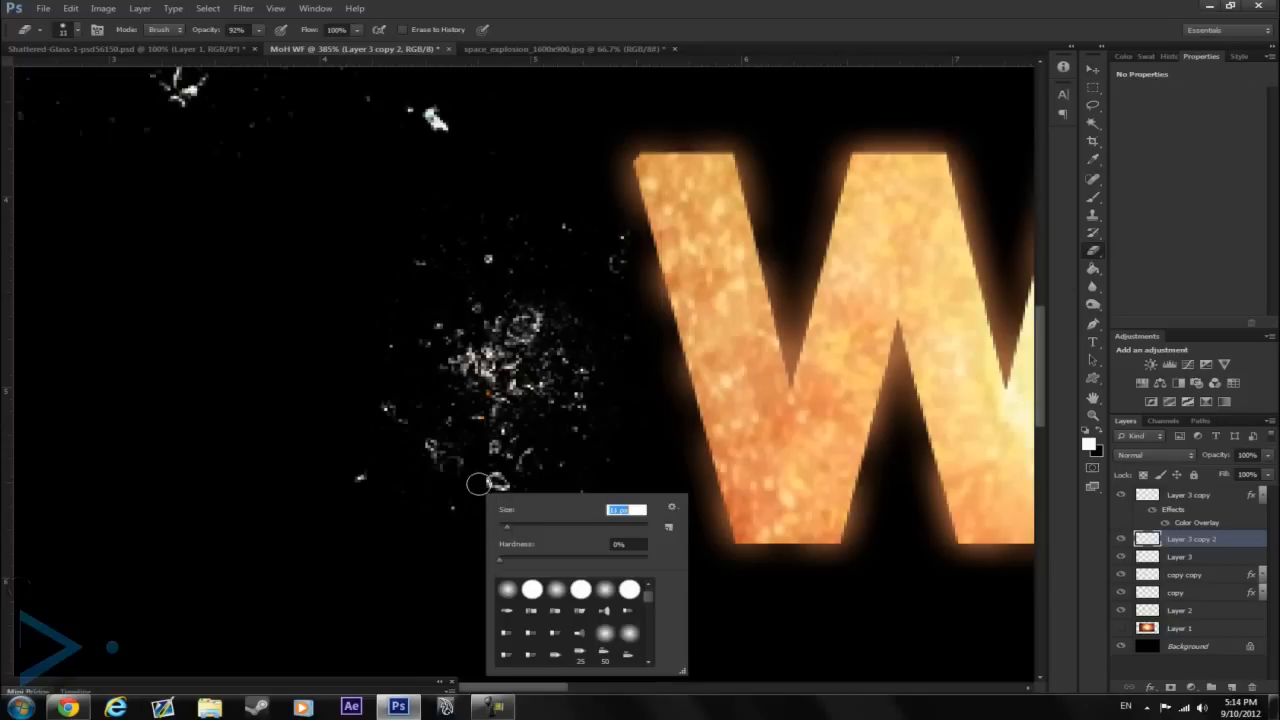
type("11")
key("Return")
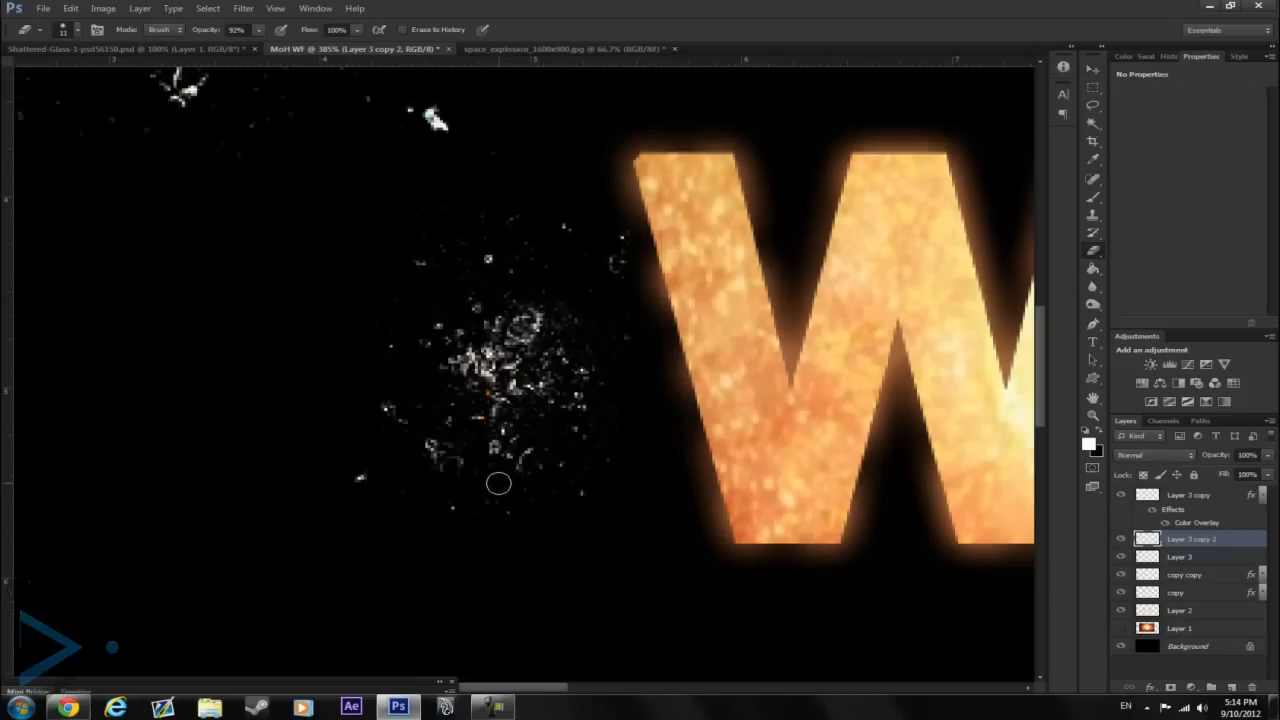
Move the small shard cluster so that it overlaps the outer edge of the W's first stroke
scroll(658, 432, "down", 2)
scroll(658, 432, "down", 3)
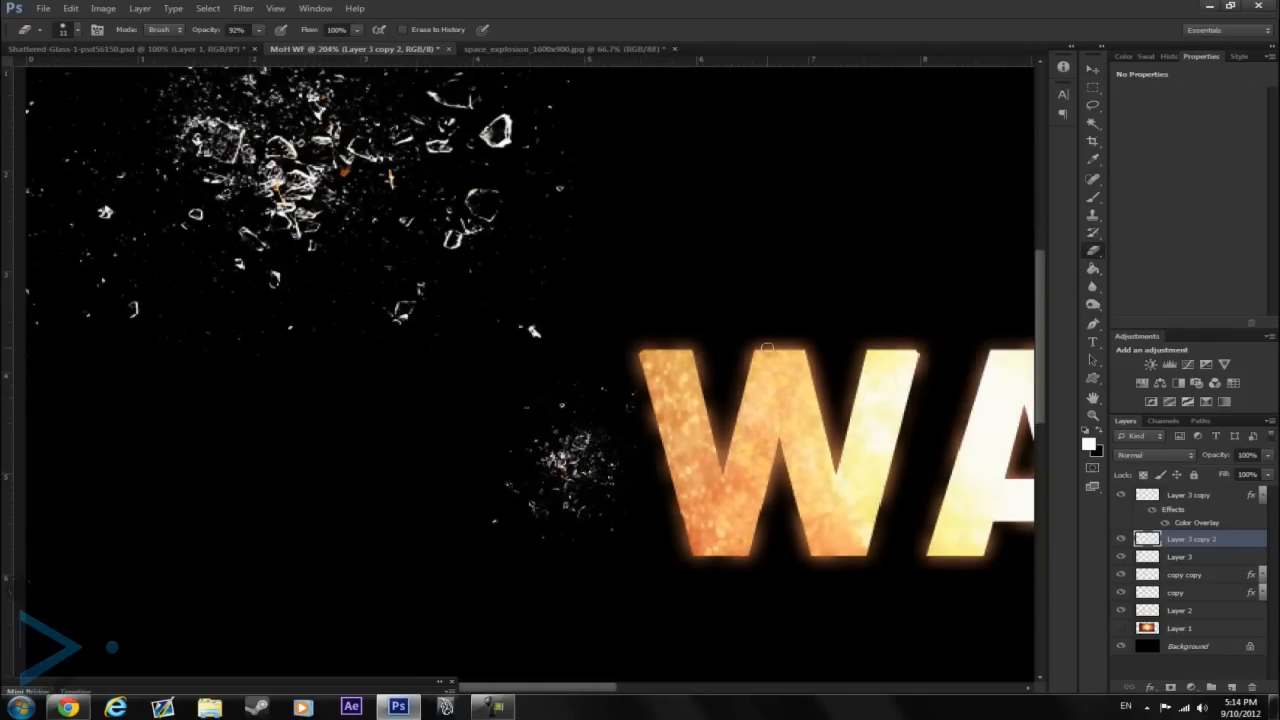
scroll(907, 409, "down", 1)
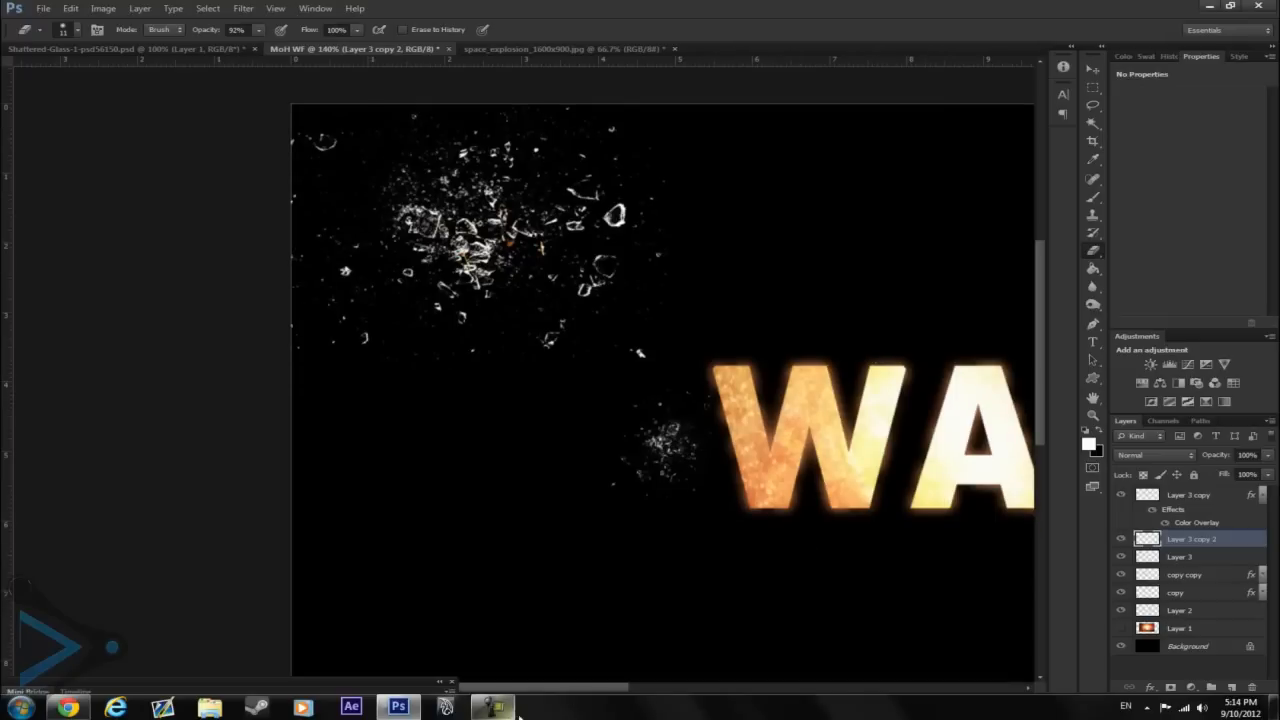
left_click_drag(563, 692, 602, 690)
scroll(620, 540, "up", 4)
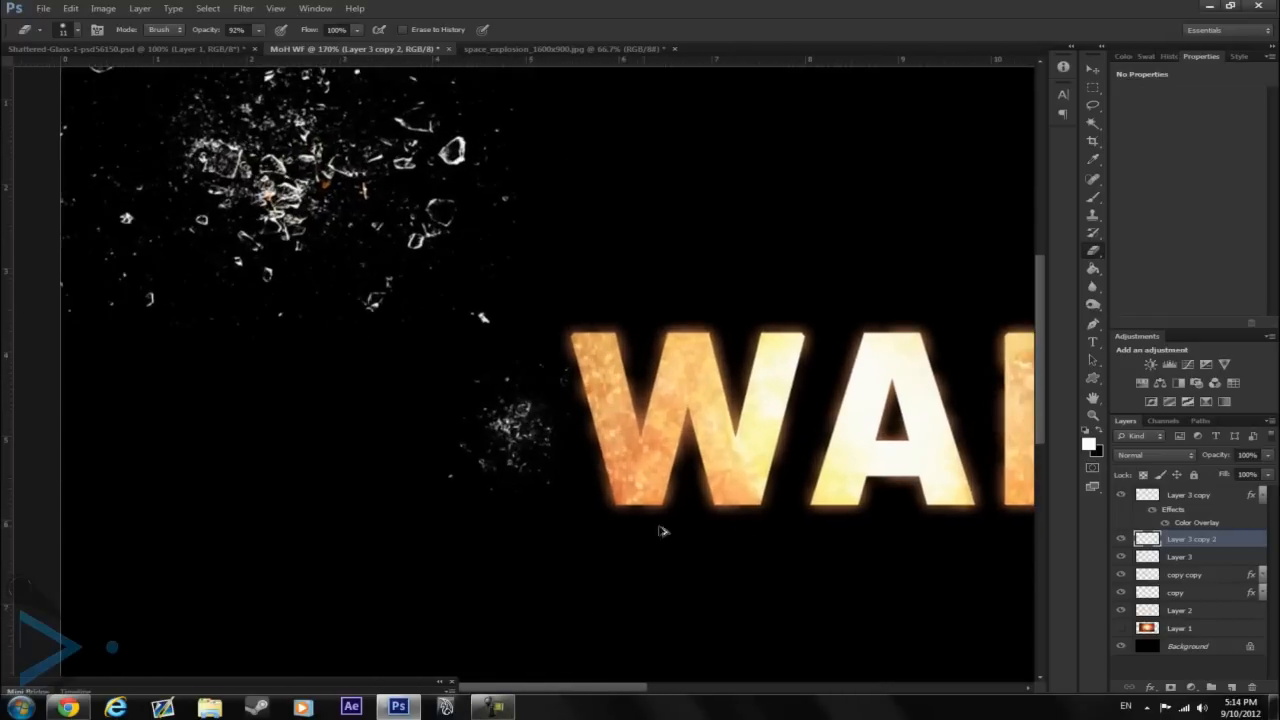
left_click(1093, 70)
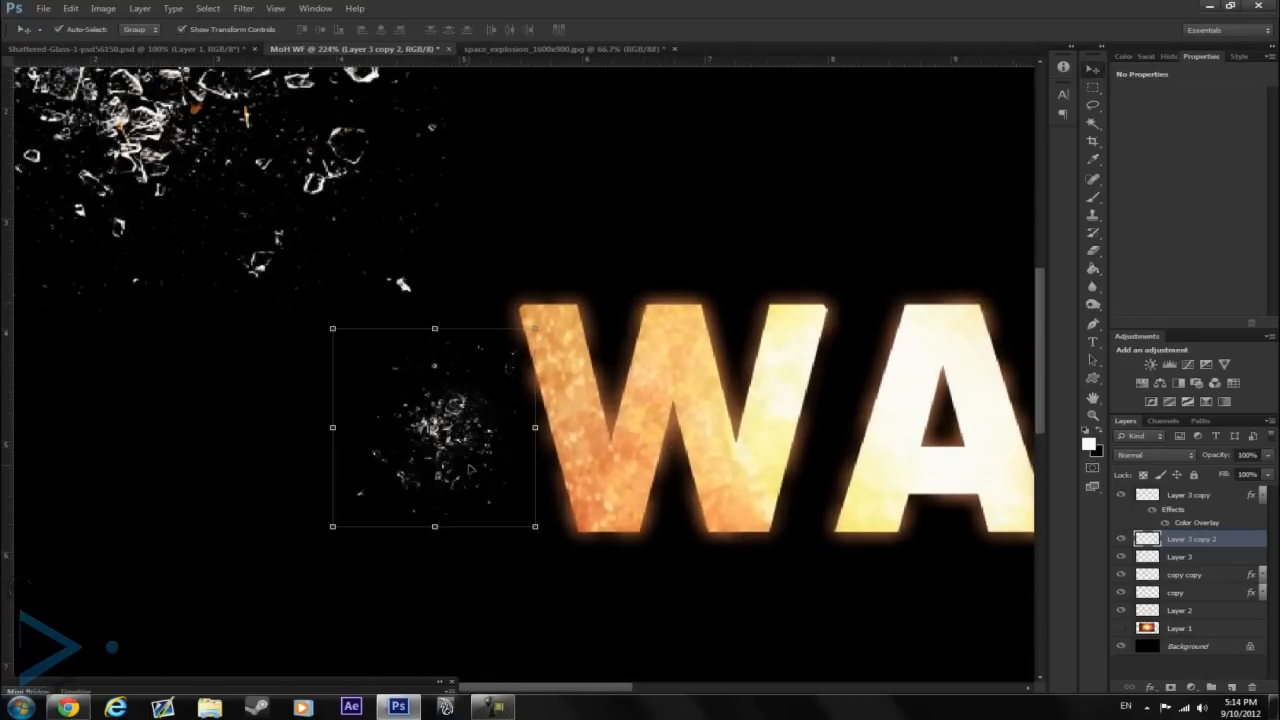
left_click_drag(455, 422, 543, 367)
key("ctrl+t")
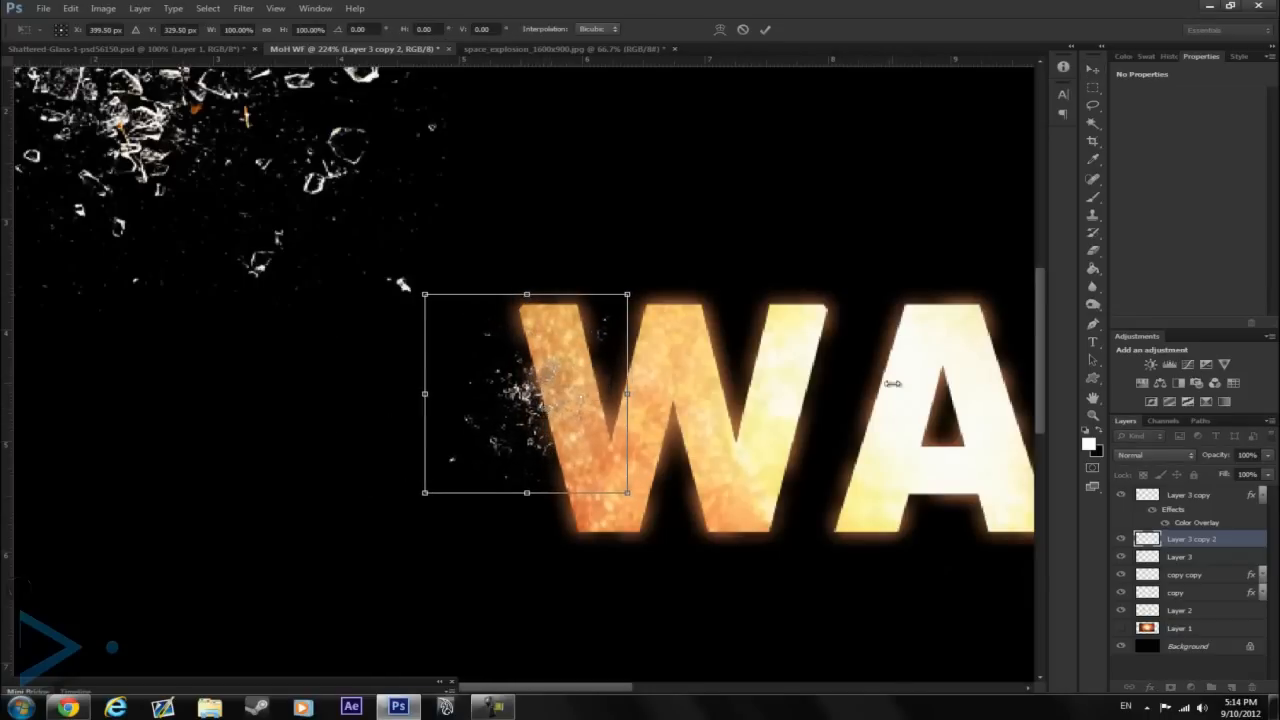
Erase the stray shards in the gap between the W's first two strokes with a 40 px eraser
left_click(1093, 250)
right_click(600, 320)
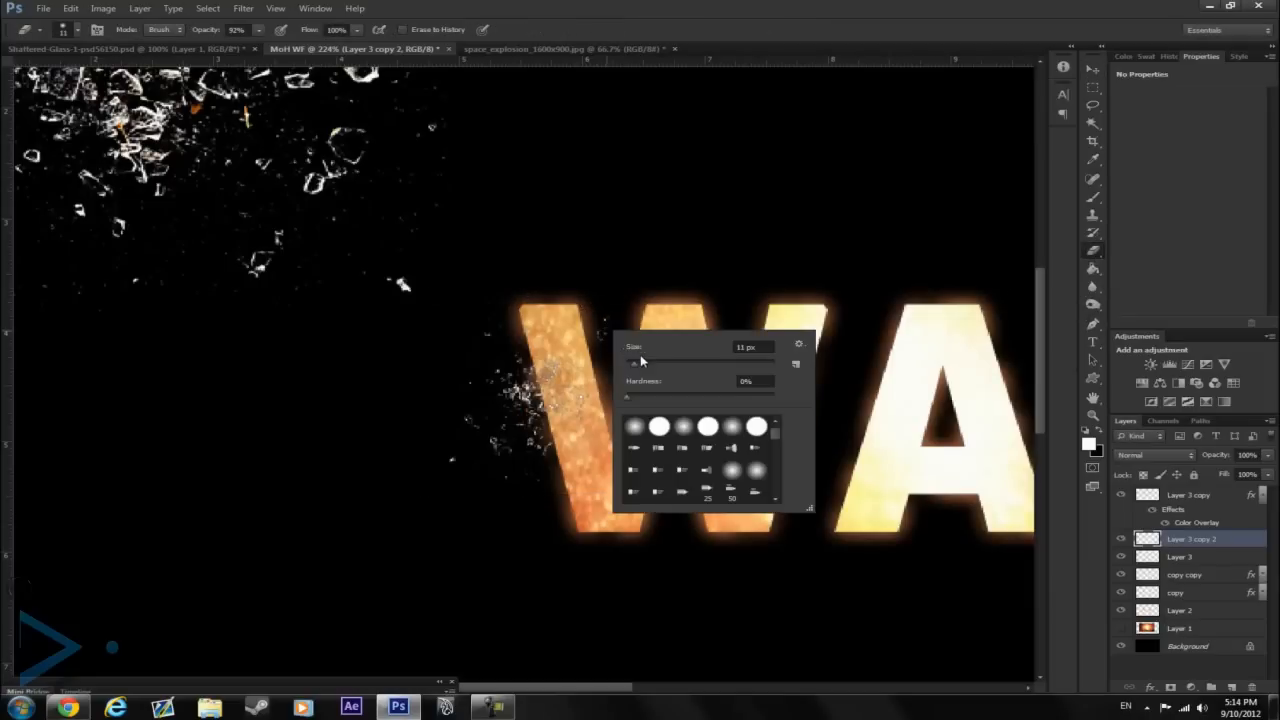
left_click(586, 312)
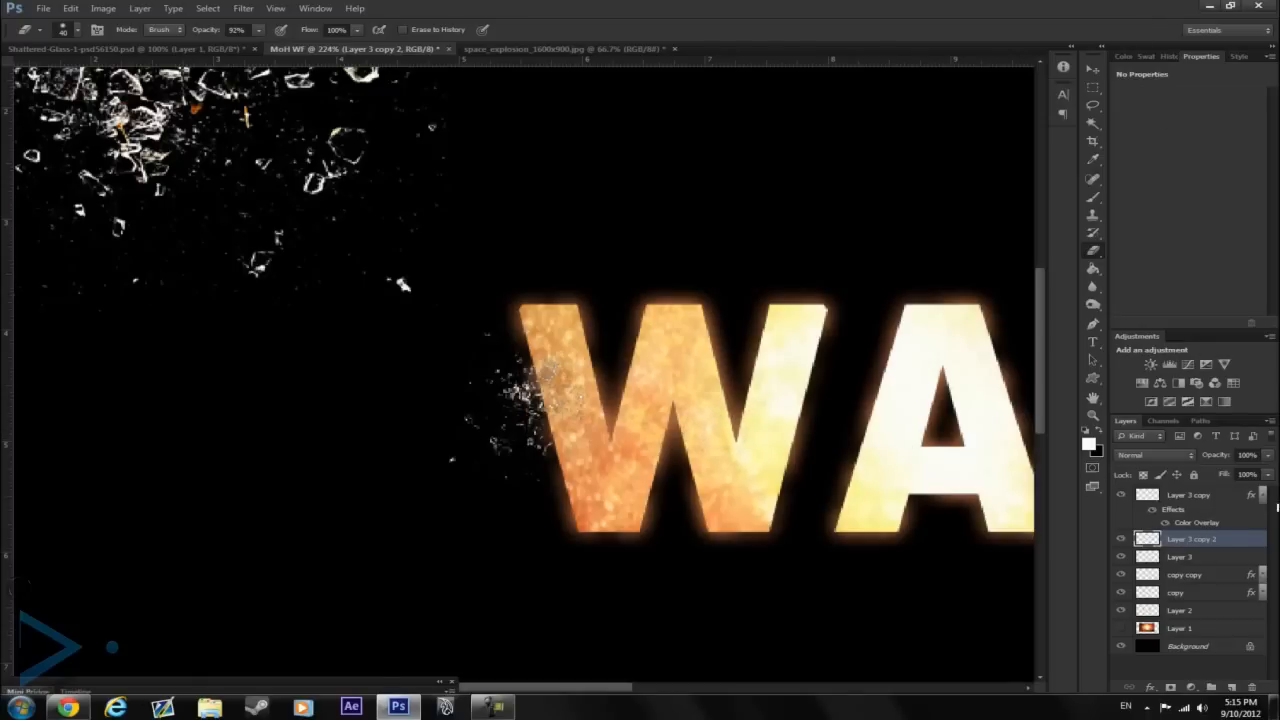
Load the Layer 3 copy 2 shards as a selection and delete their shapes from Layer 2, copy copy and copy
left_click(1262, 495)
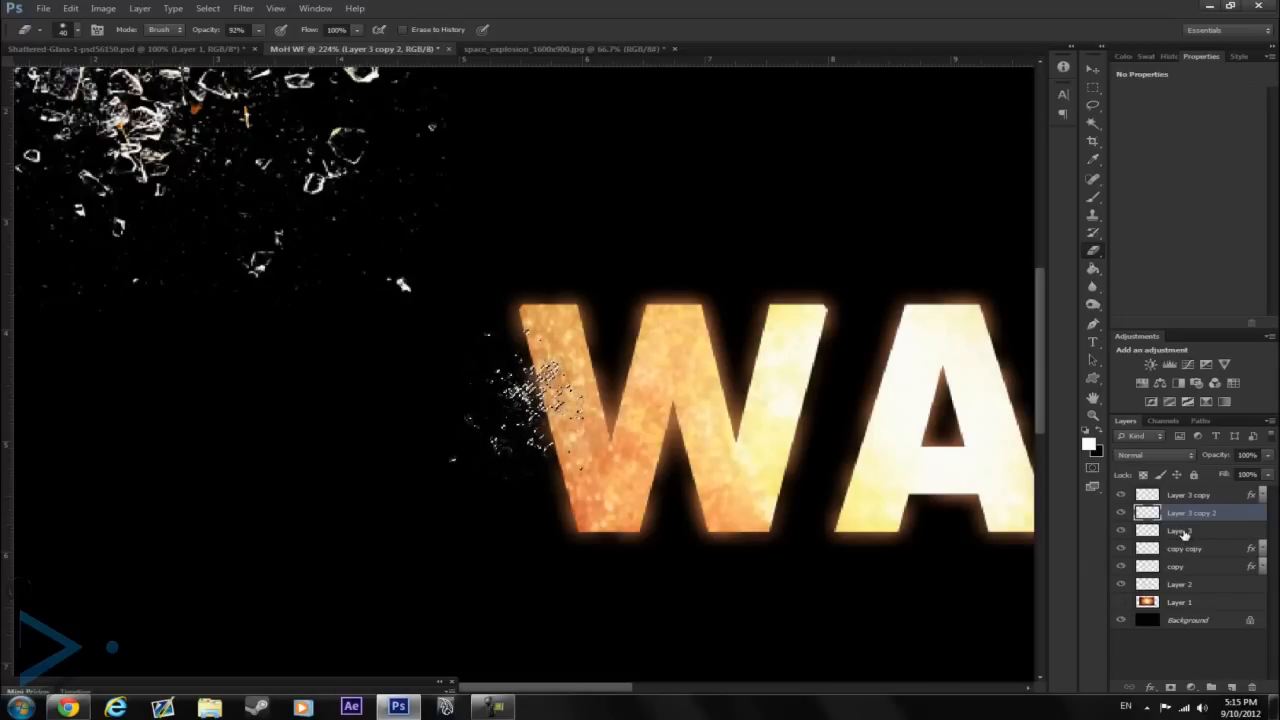
left_click(1181, 588)
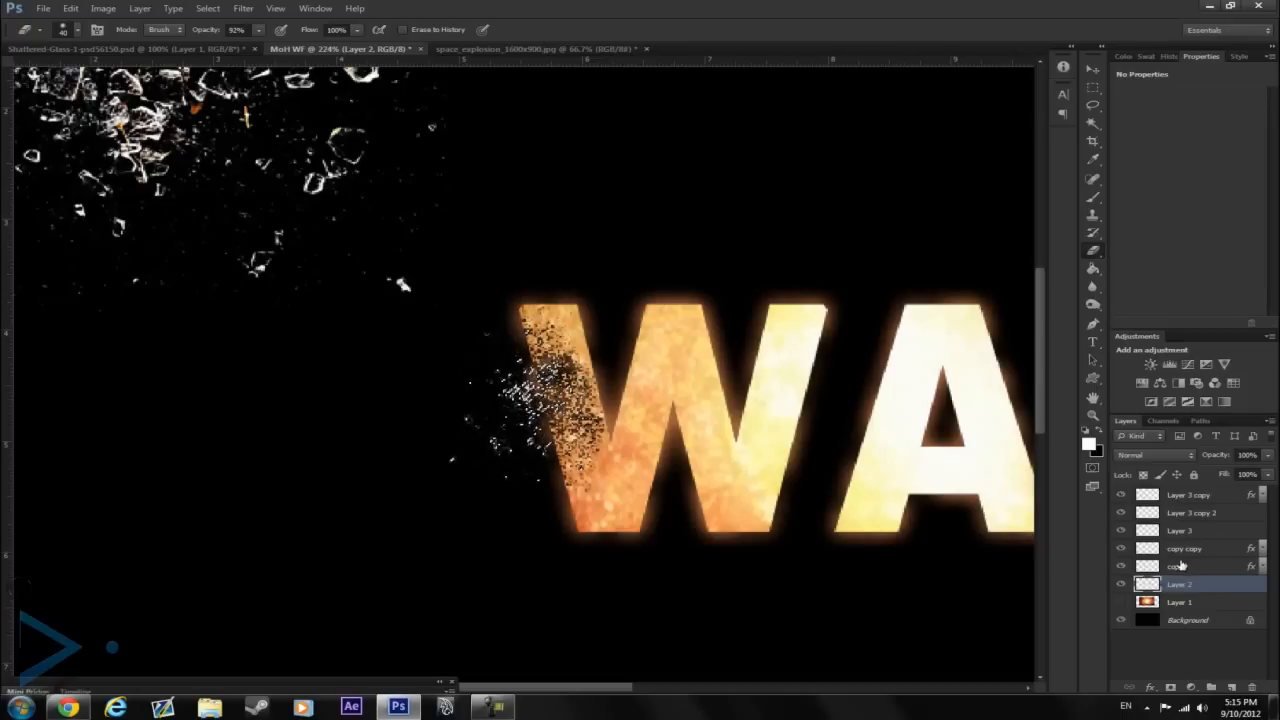
left_click(1185, 549)
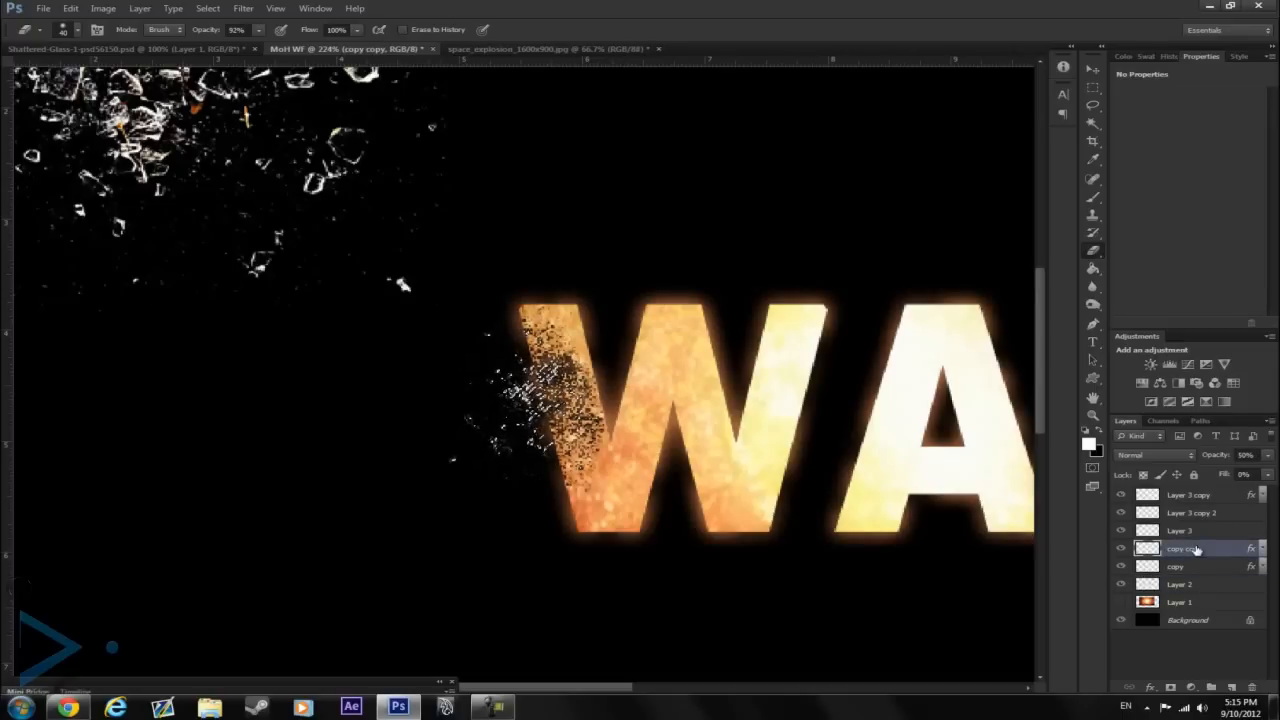
left_click(1195, 568)
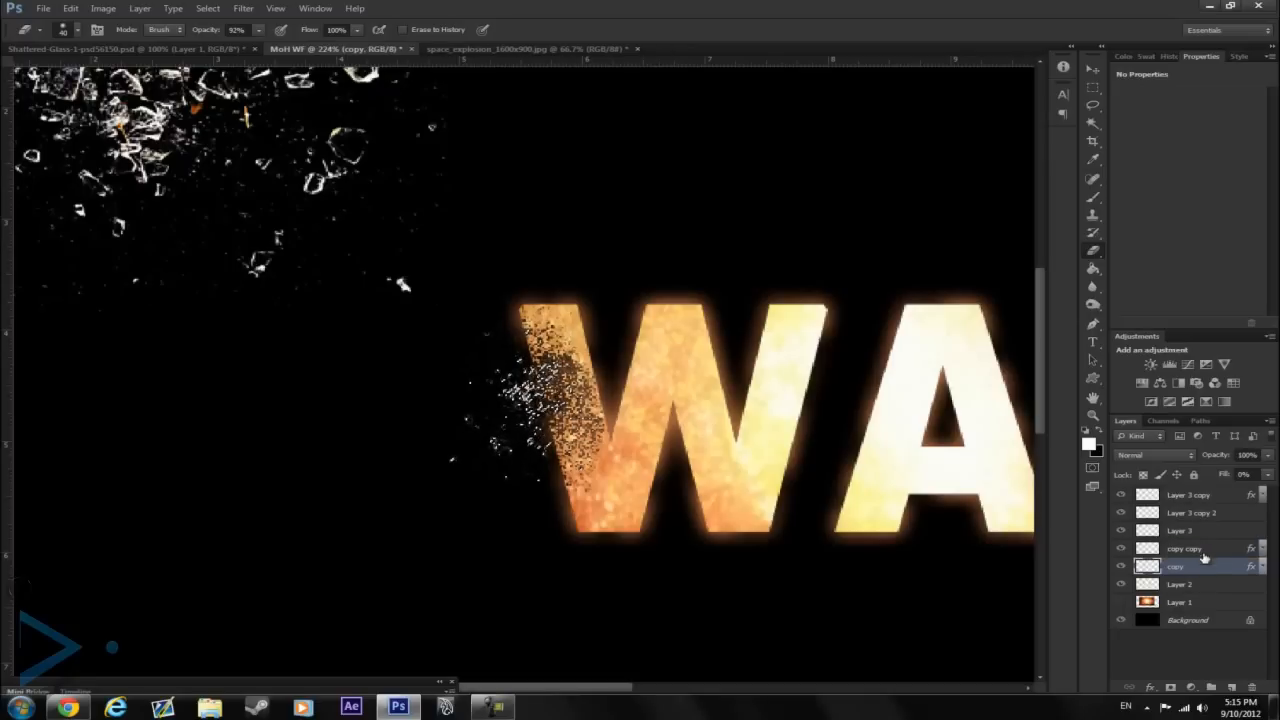
left_click(1207, 531)
left_click(1207, 513)
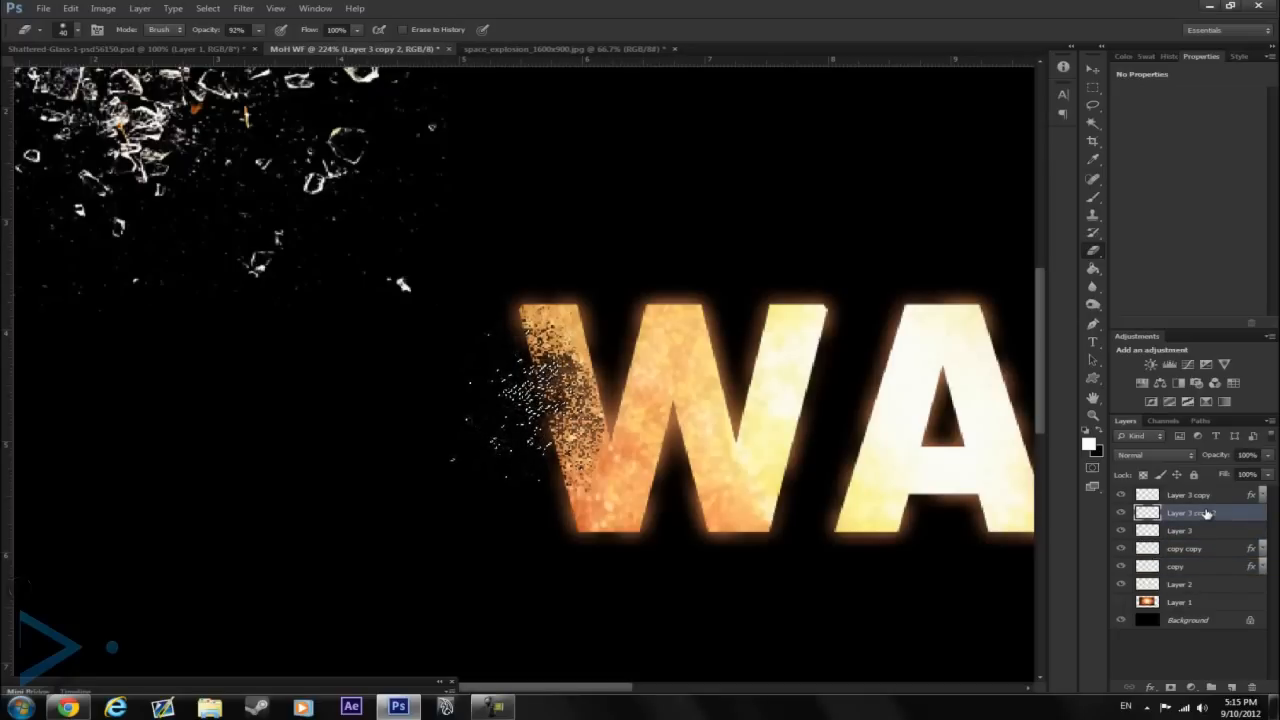
left_click(1180, 586)
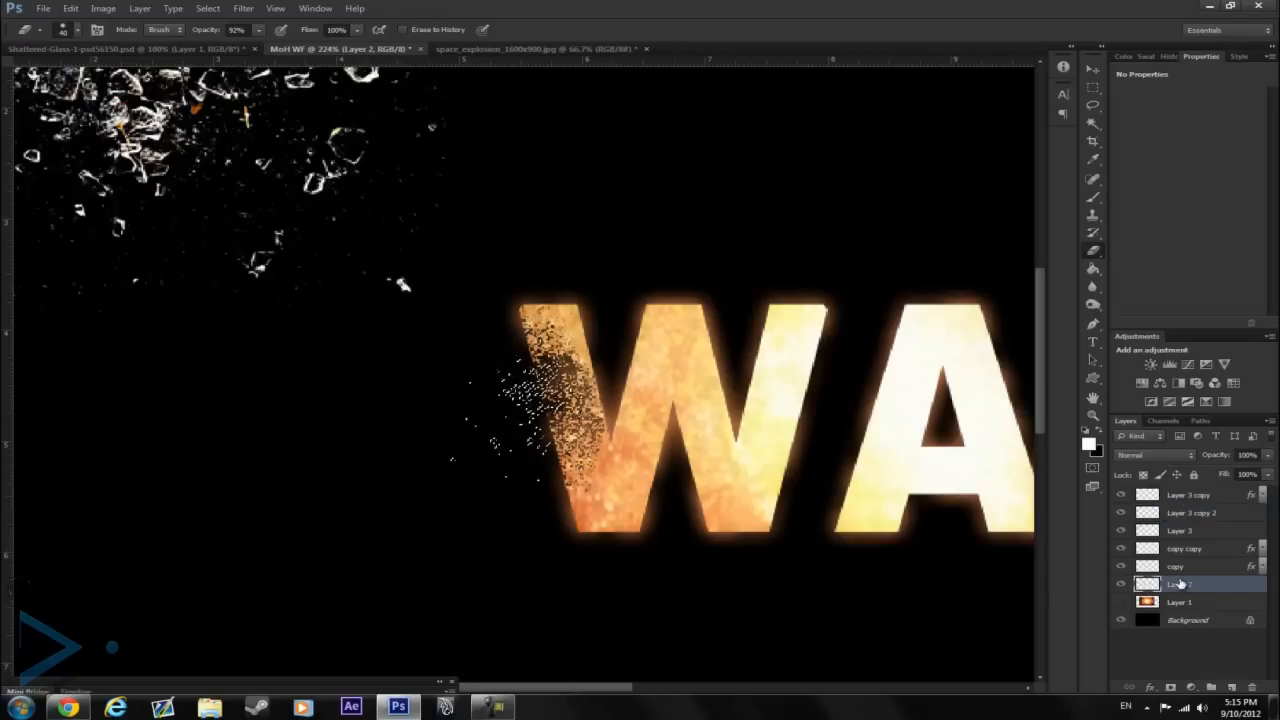
key("ctrl+z")
key("ctrl+z")
key("ctrl+z")
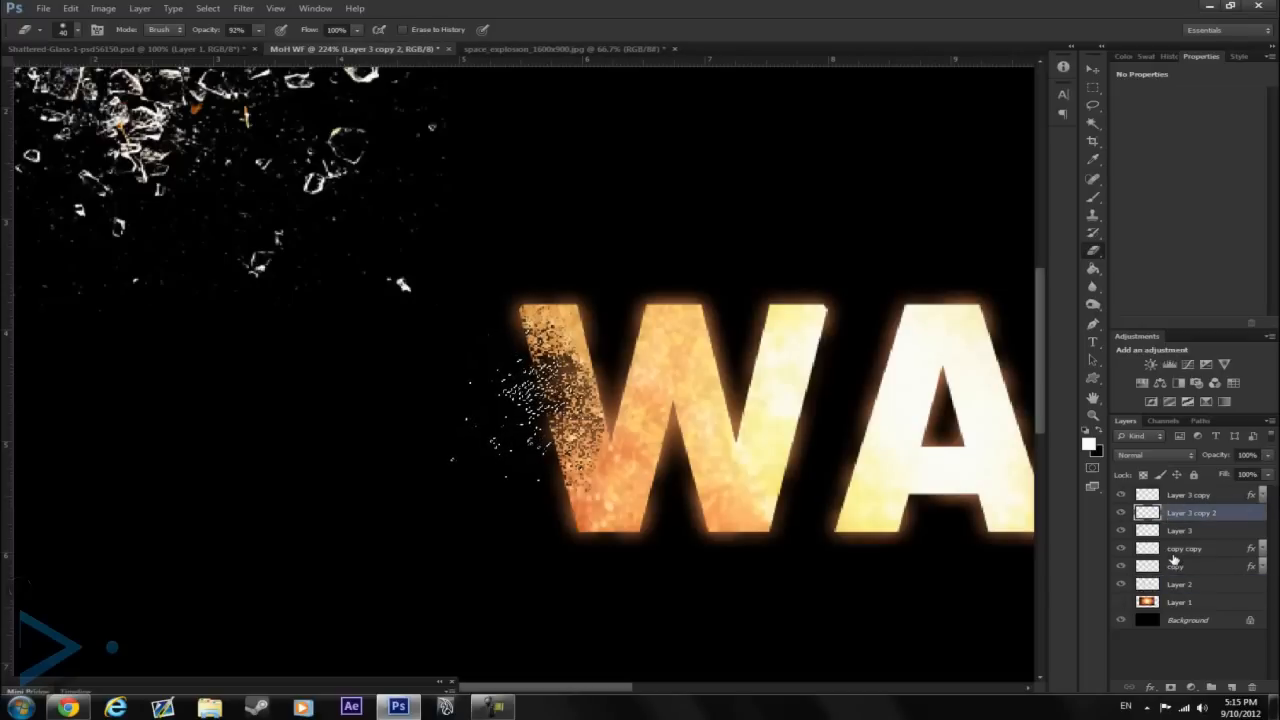
key("ctrl+z")
key("ctrl+z")
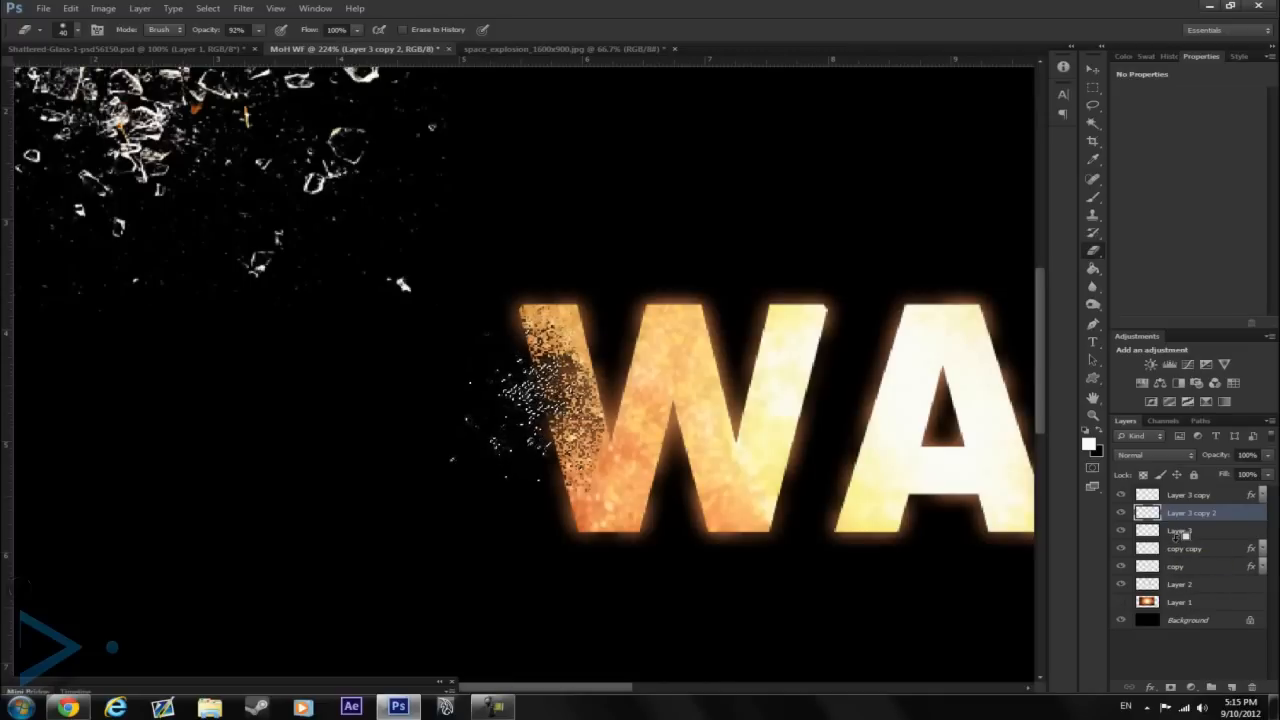
Make the copy layer active and clear the shard-shaped selection
left_click(1177, 531)
key("alt+[")
key("alt+[")
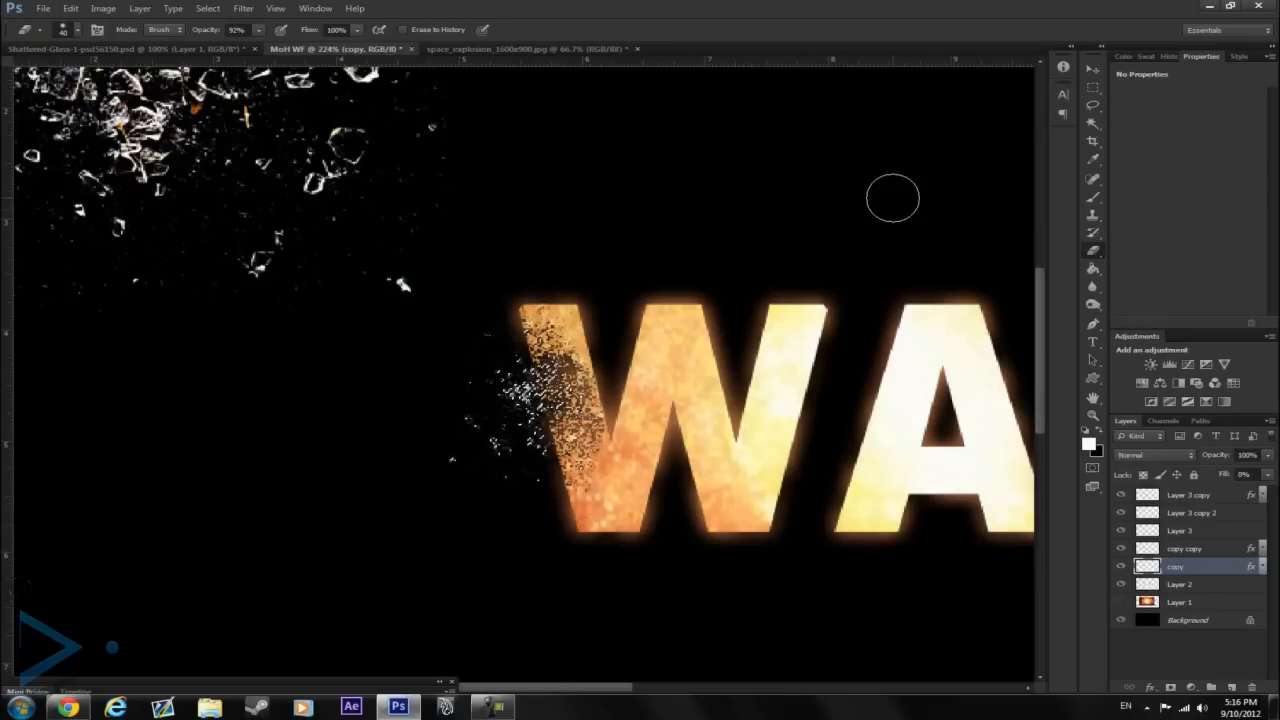
left_click(1093, 87)
left_click(662, 390)
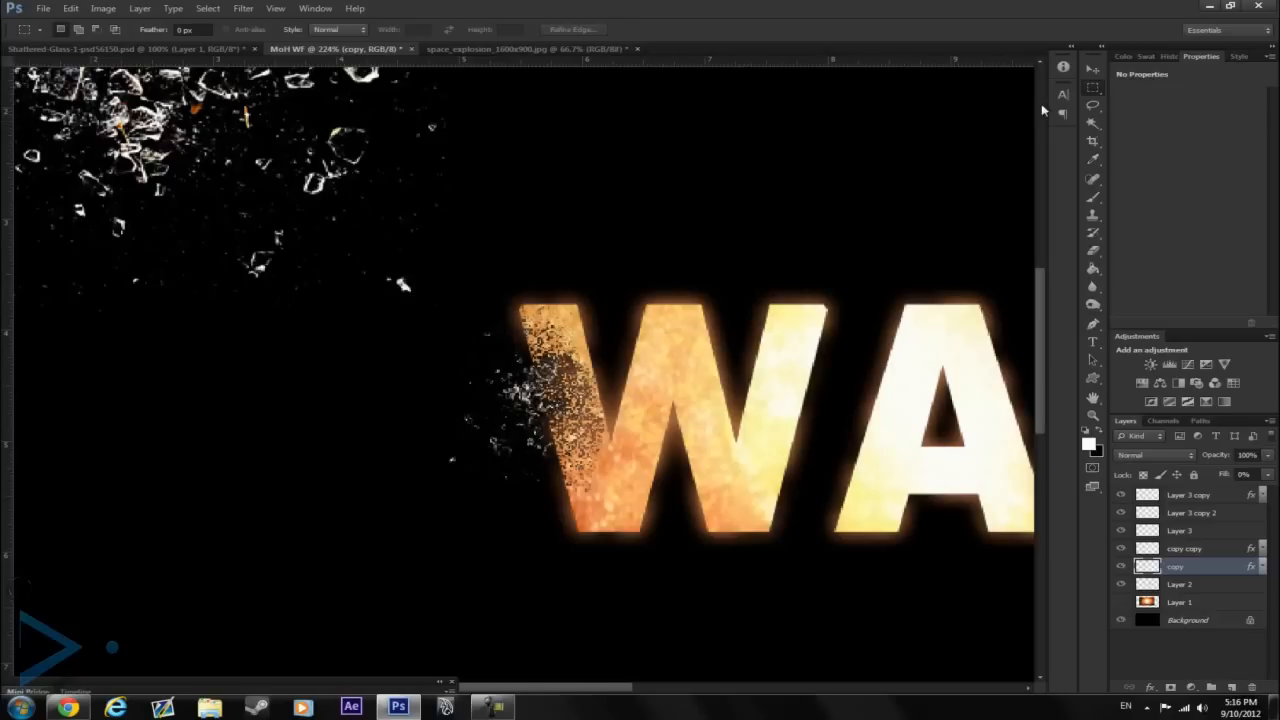
Check what the copy, Layer 3 and Layer 3 copy 2 layers contribute by hiding and showing each one
left_click(1093, 68)
left_click(1119, 567)
left_click(1119, 567)
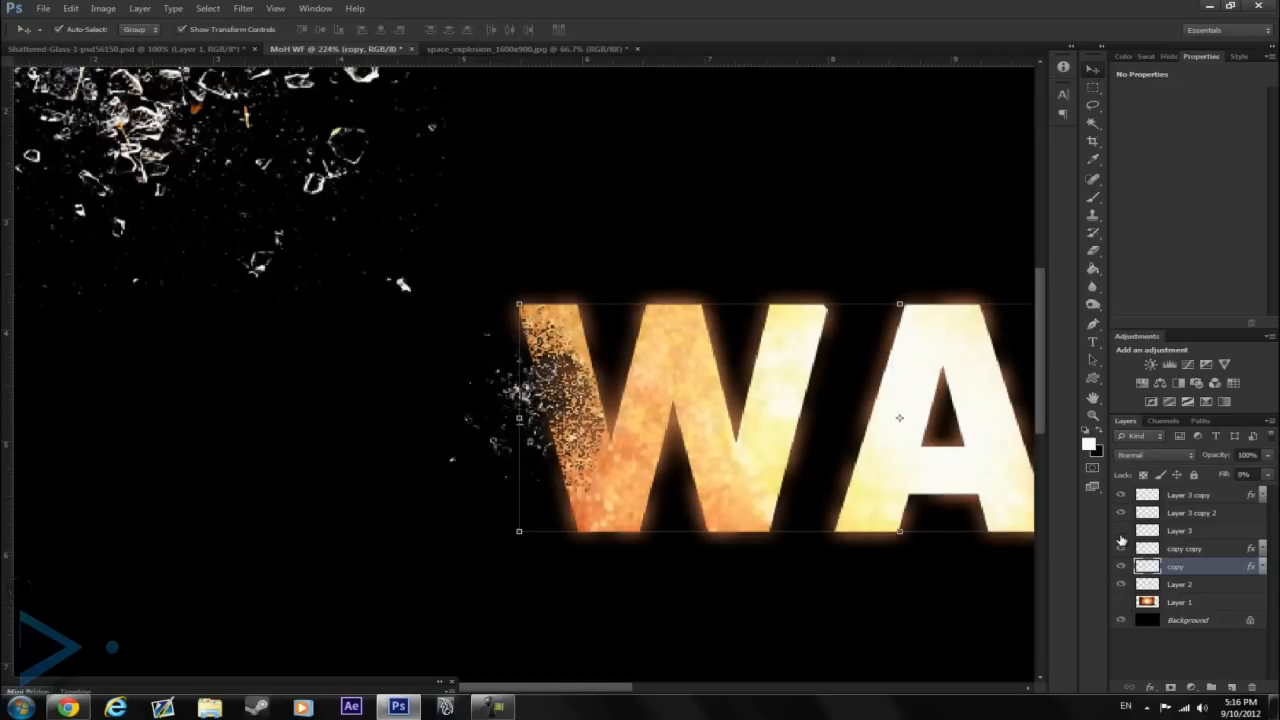
left_click(1120, 530)
left_click(1120, 530)
left_click(1120, 512)
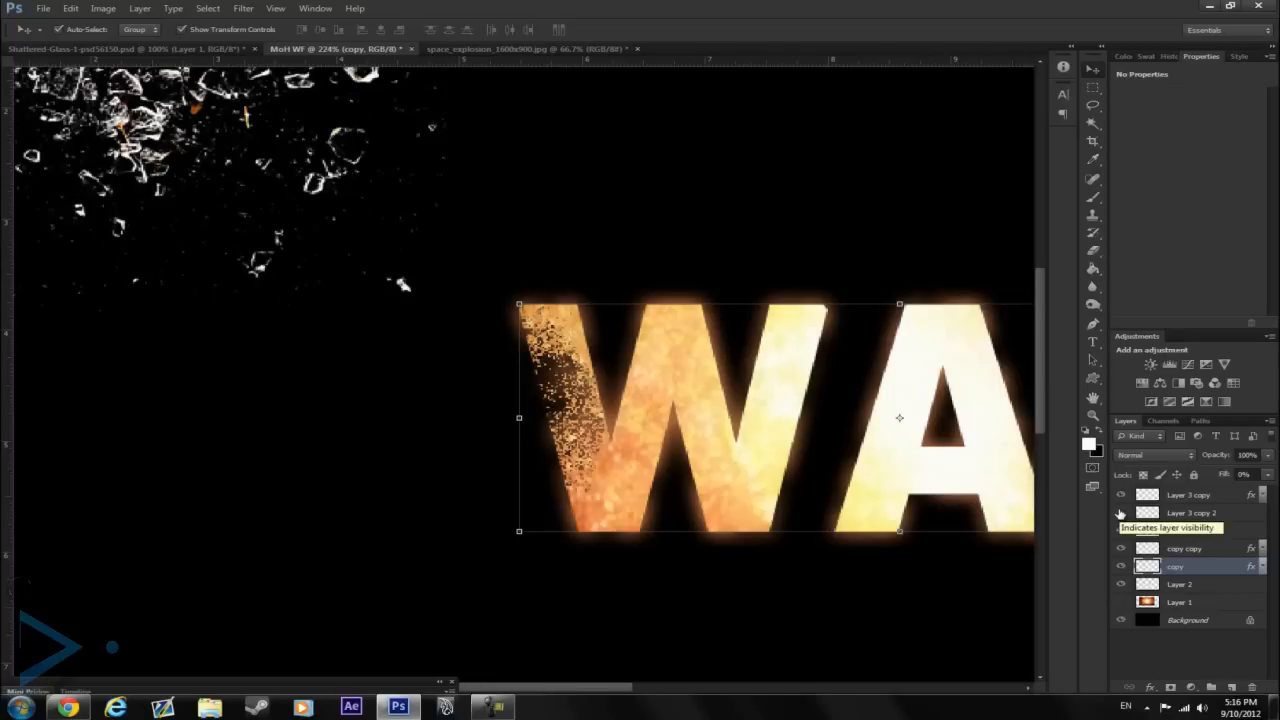
left_click(1120, 512)
Rotate the Layer 3 copy 2 shards about 67° and shift them slightly further onto the W
left_click(476, 423)
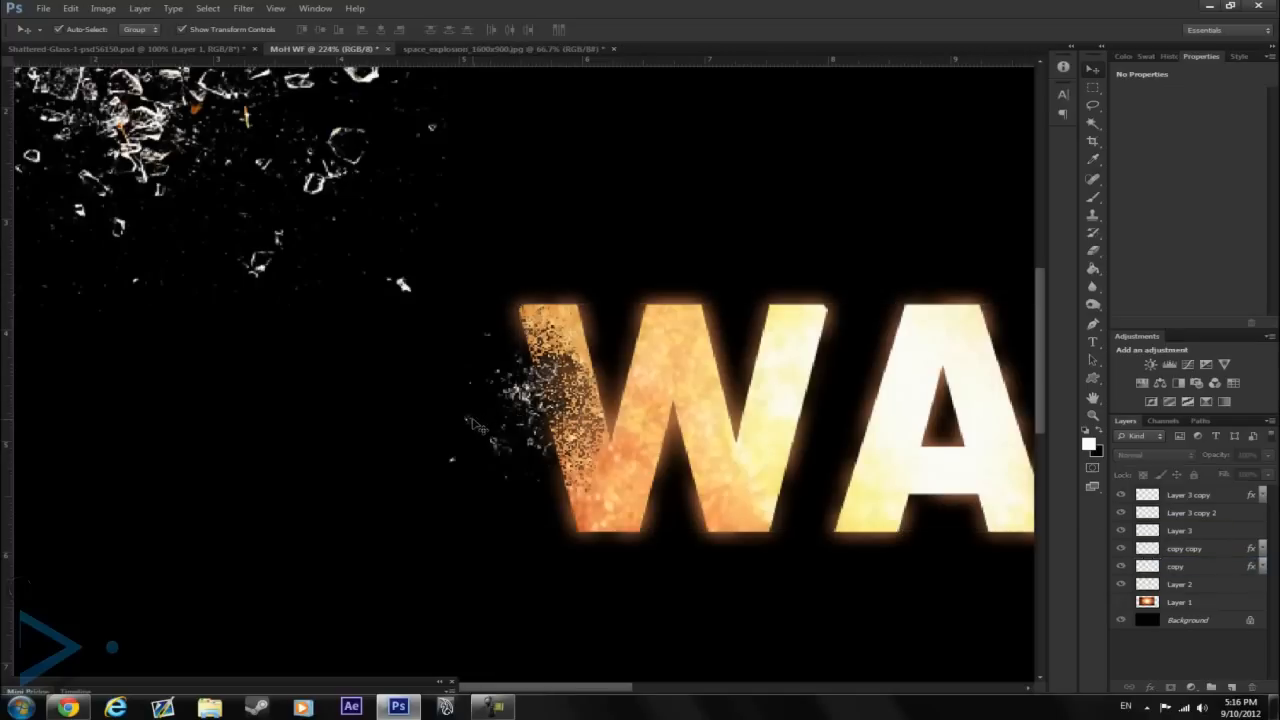
left_click(476, 440)
key("ctrl+t")
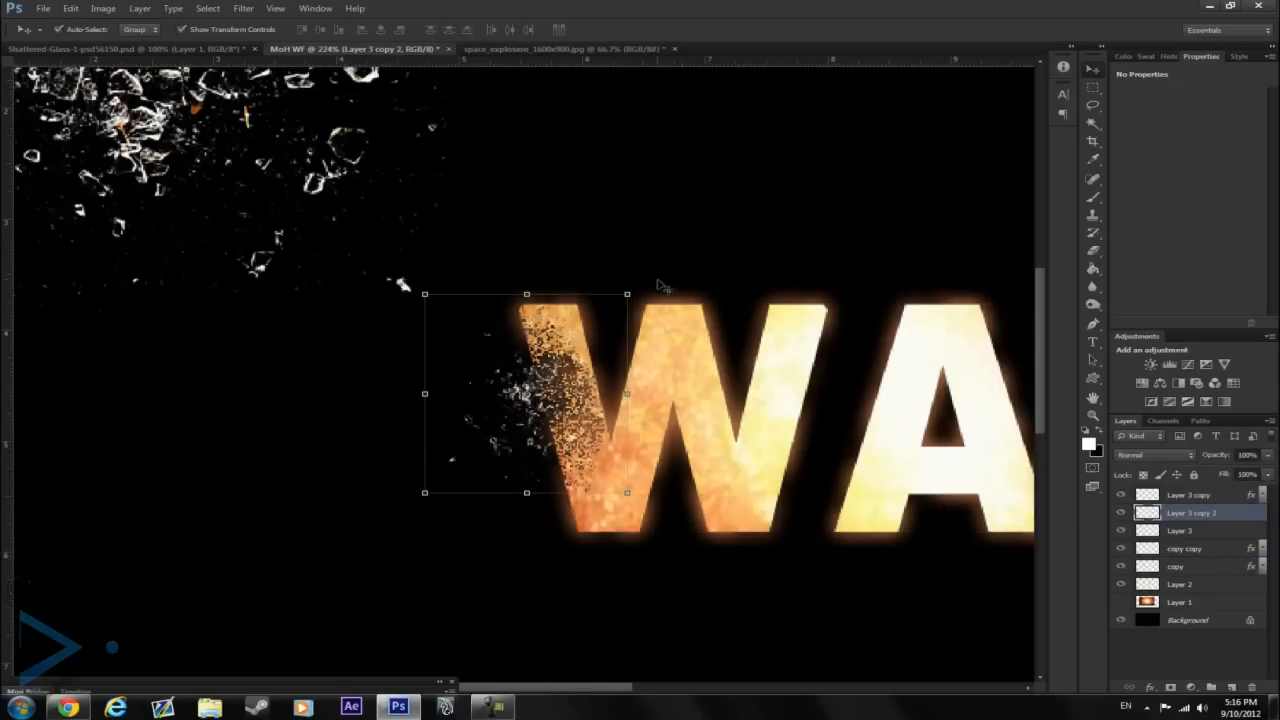
left_click_drag(643, 297, 721, 462)
left_click_drag(539, 402, 556, 401)
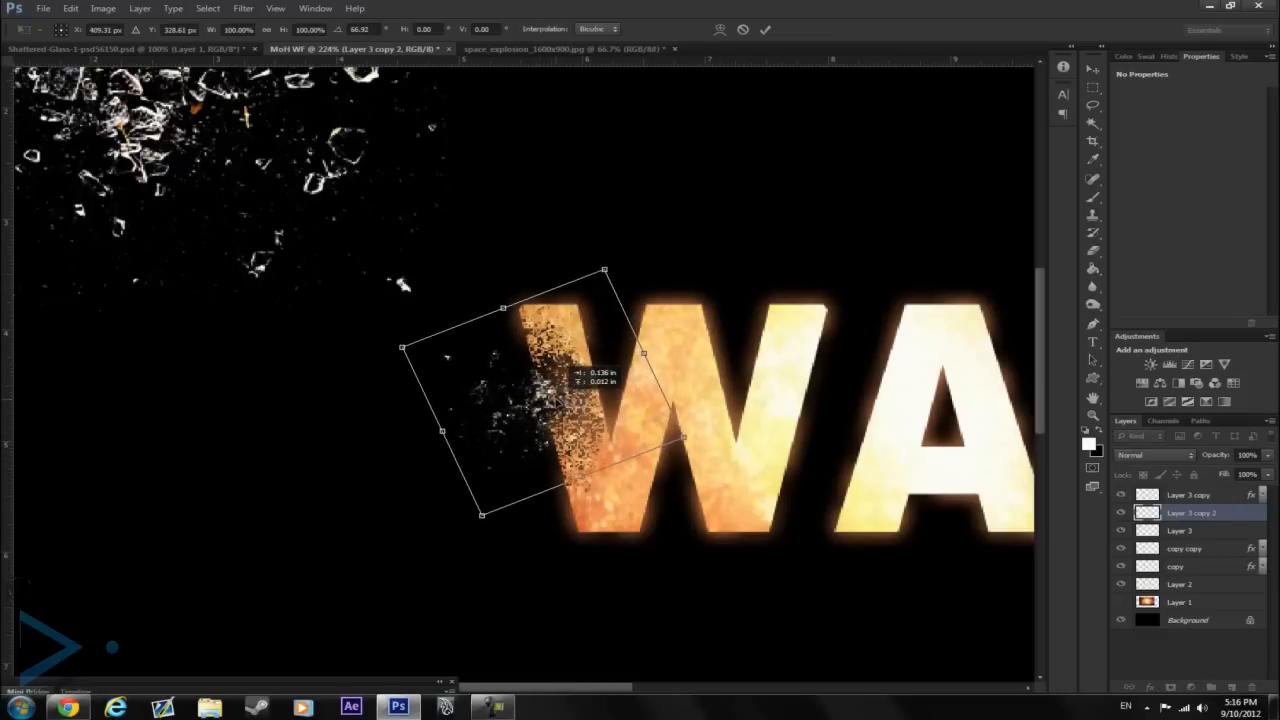
key("Return")
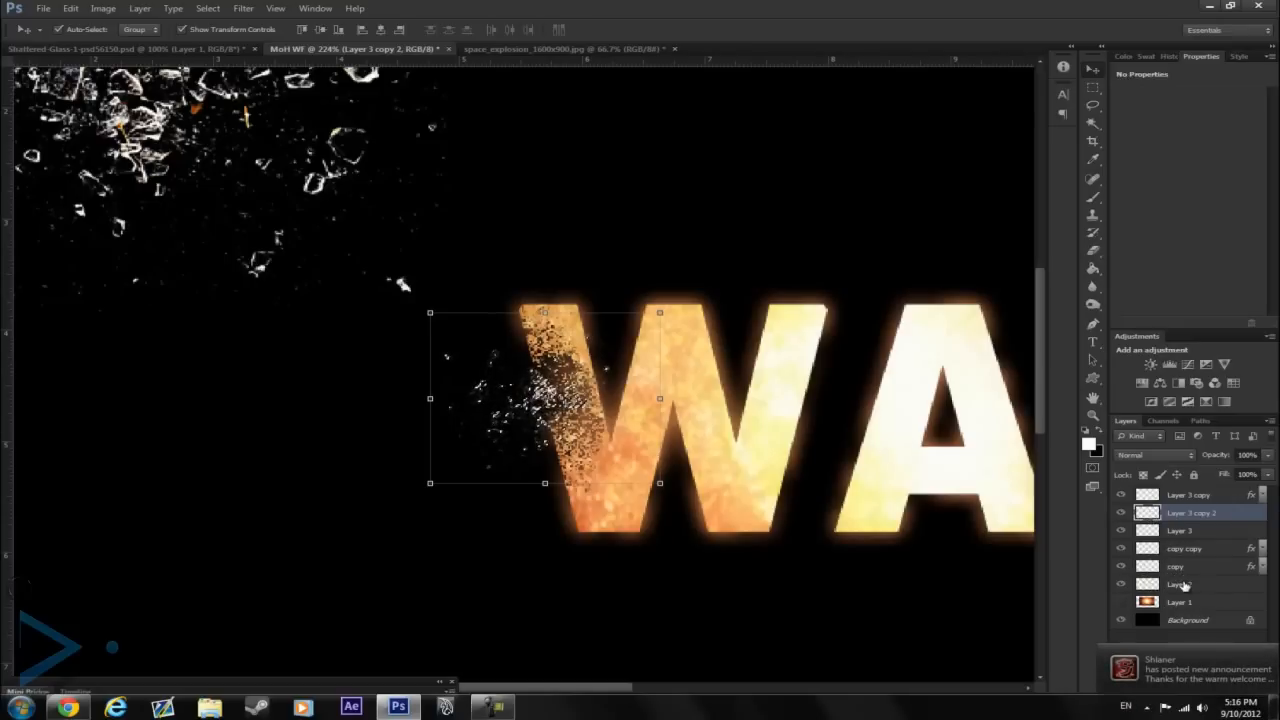
left_click(1184, 586)
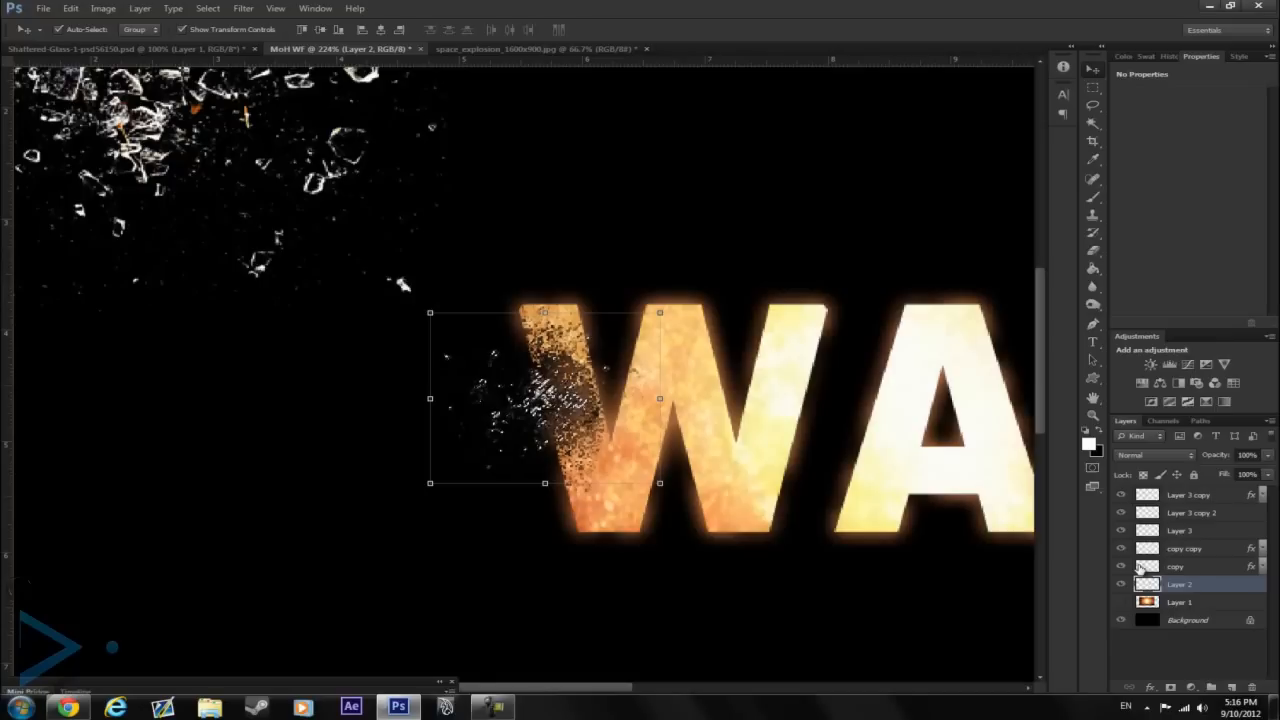
left_click(1186, 572)
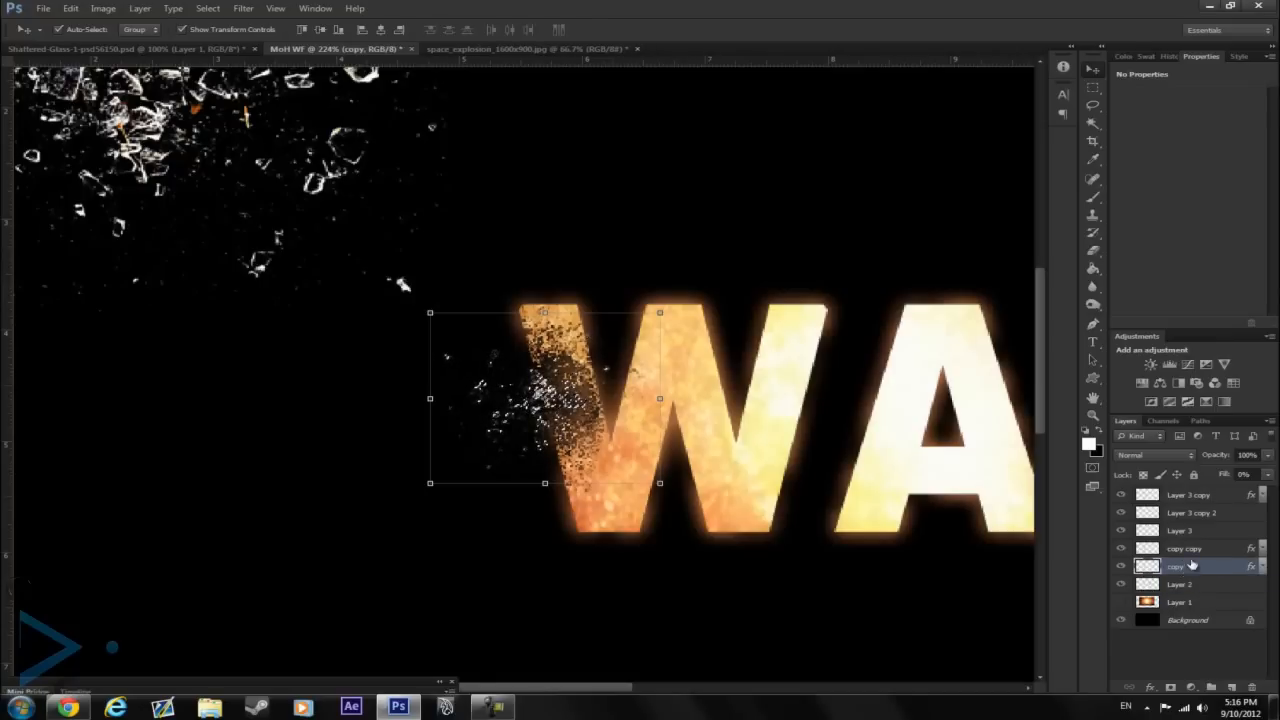
left_click(1199, 549)
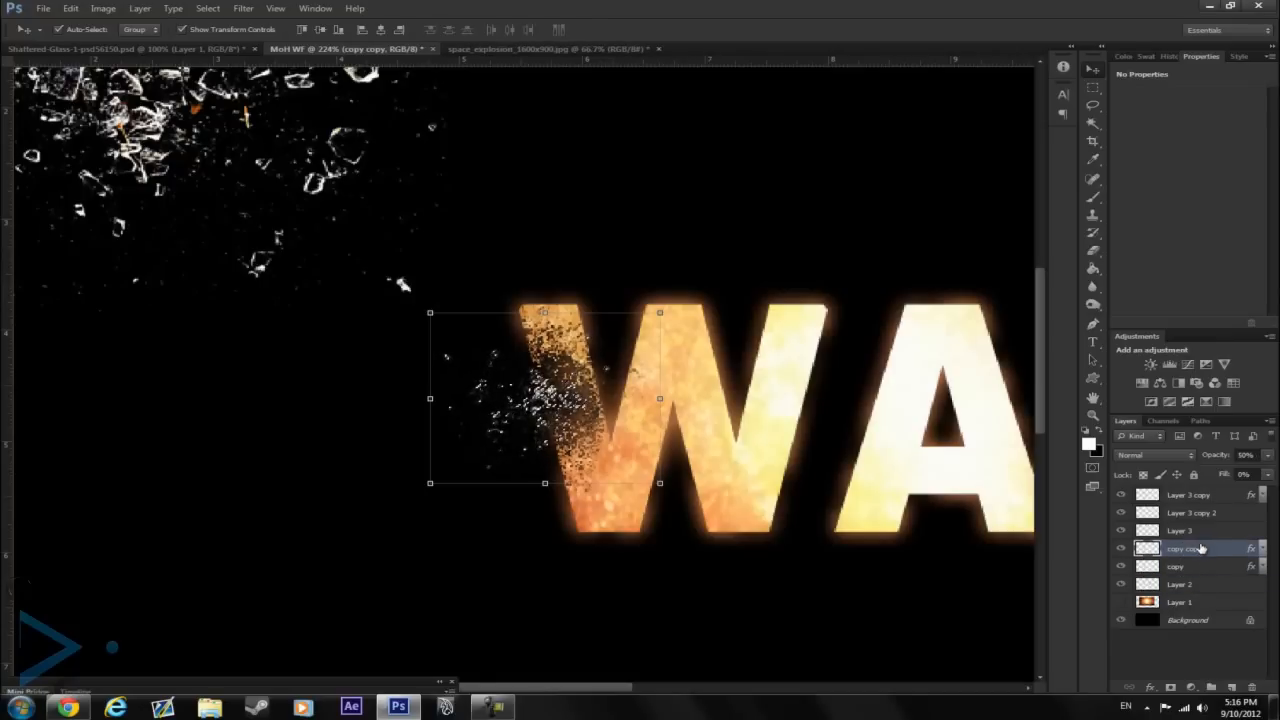
left_click(1203, 533)
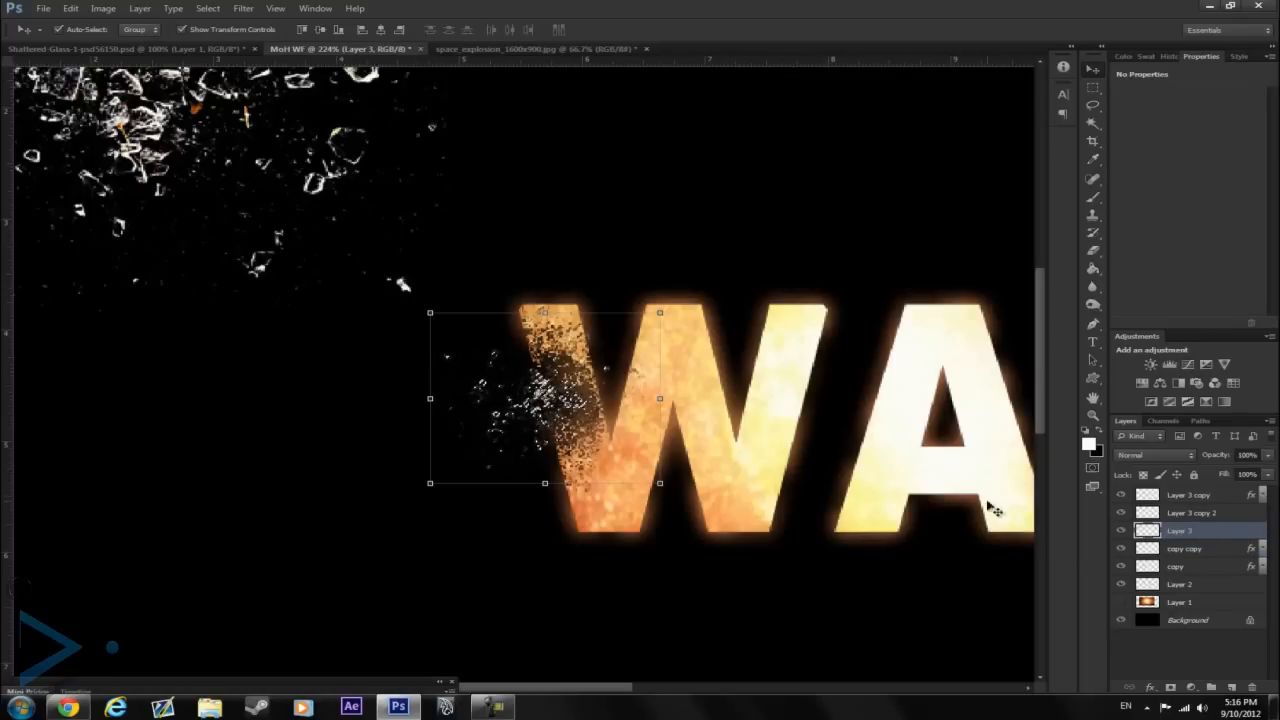
left_click(1093, 87)
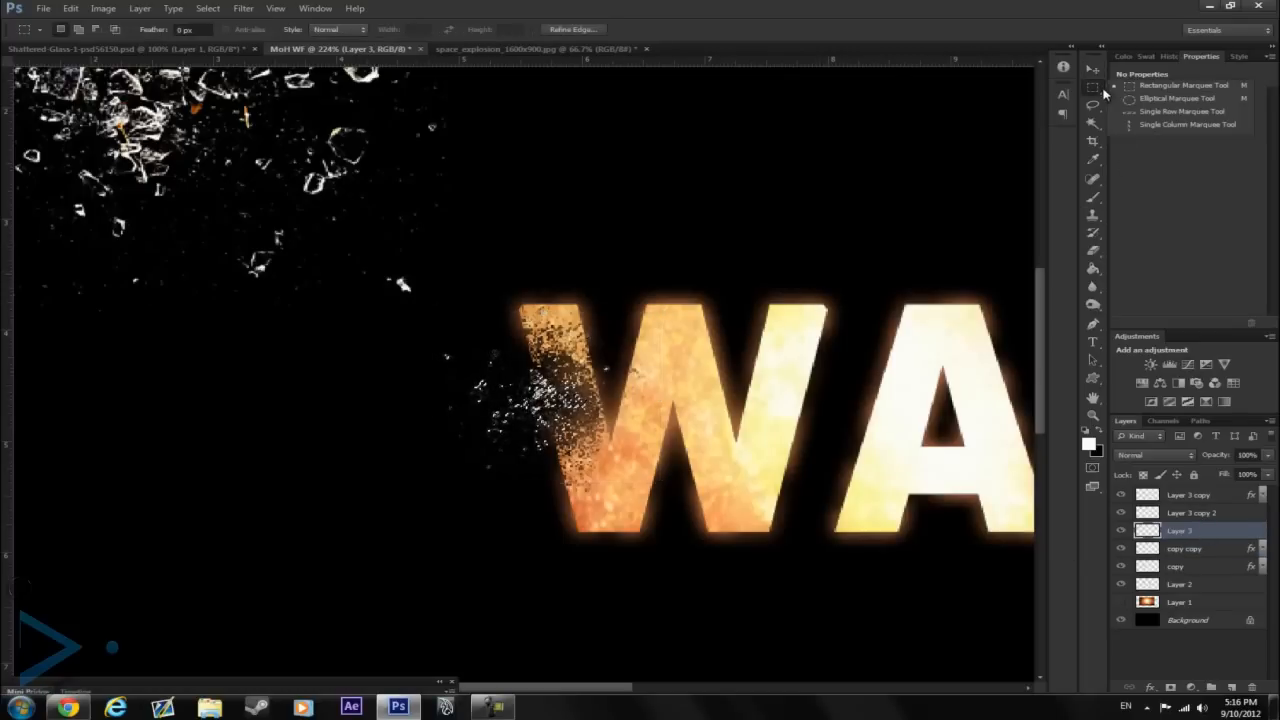
left_click(1160, 82)
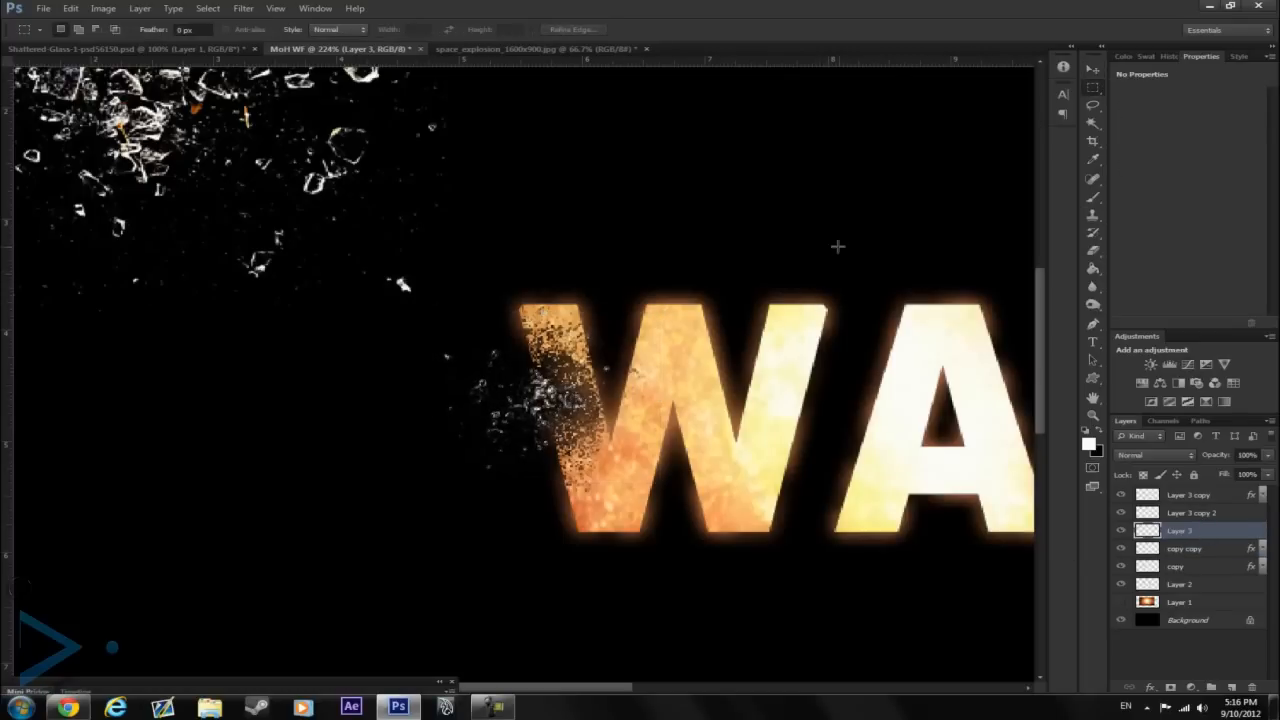
Reposition and rotate the Layer 3 copy 2 shards so they scatter outward from the W's outer stroke
left_click(1093, 69)
left_click_drag(541, 393, 568, 354)
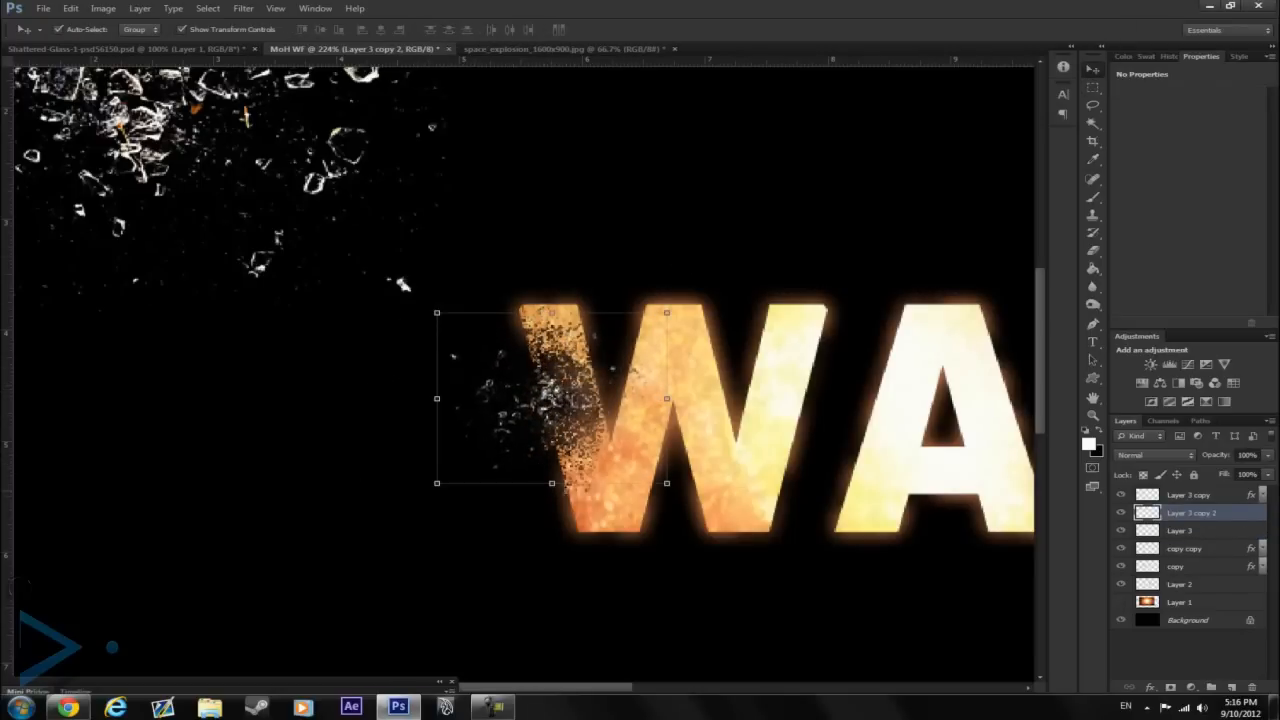
left_click_drag(664, 498, 518, 505)
left_click_drag(573, 408, 556, 411)
left_click_drag(602, 522, 658, 428)
left_click_drag(561, 428, 560, 423)
key("Return")
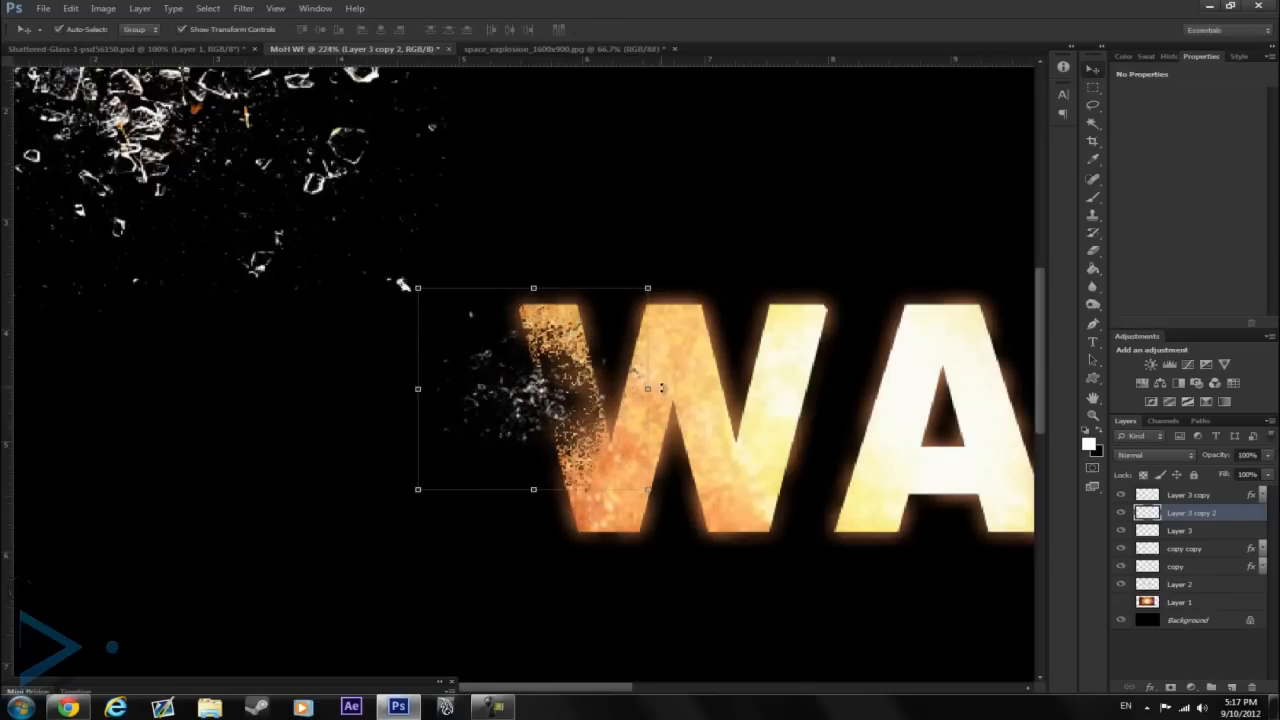
Warp the Layer 3 copy 2 shards slightly so they bend around the W's broken edge
left_click(1093, 250)
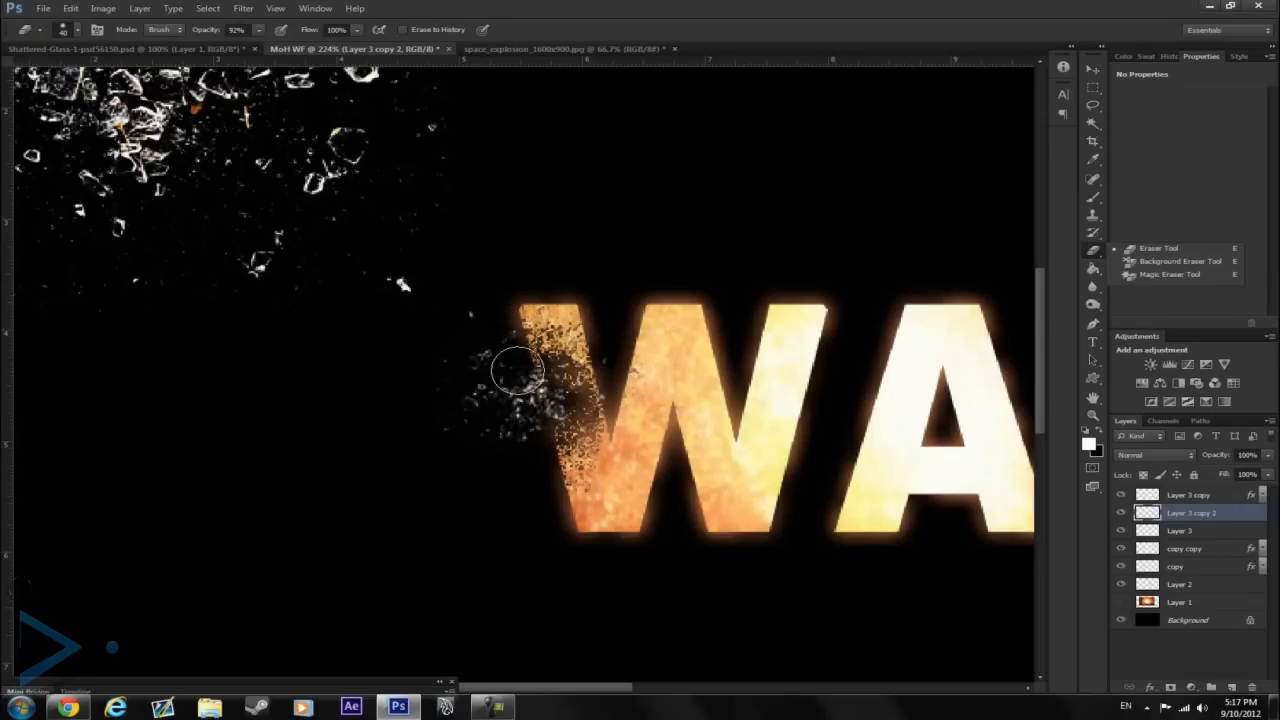
left_click(1093, 69)
key("ctrl+t")
right_click(533, 333)
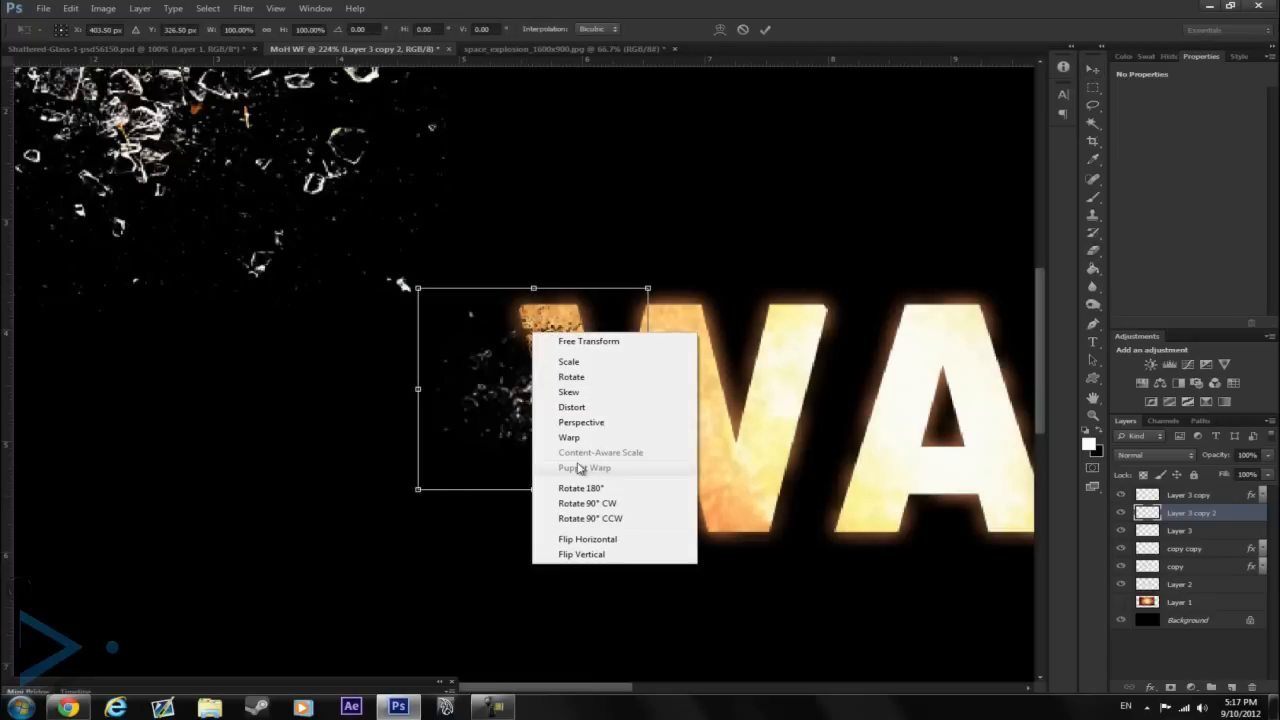
left_click(578, 438)
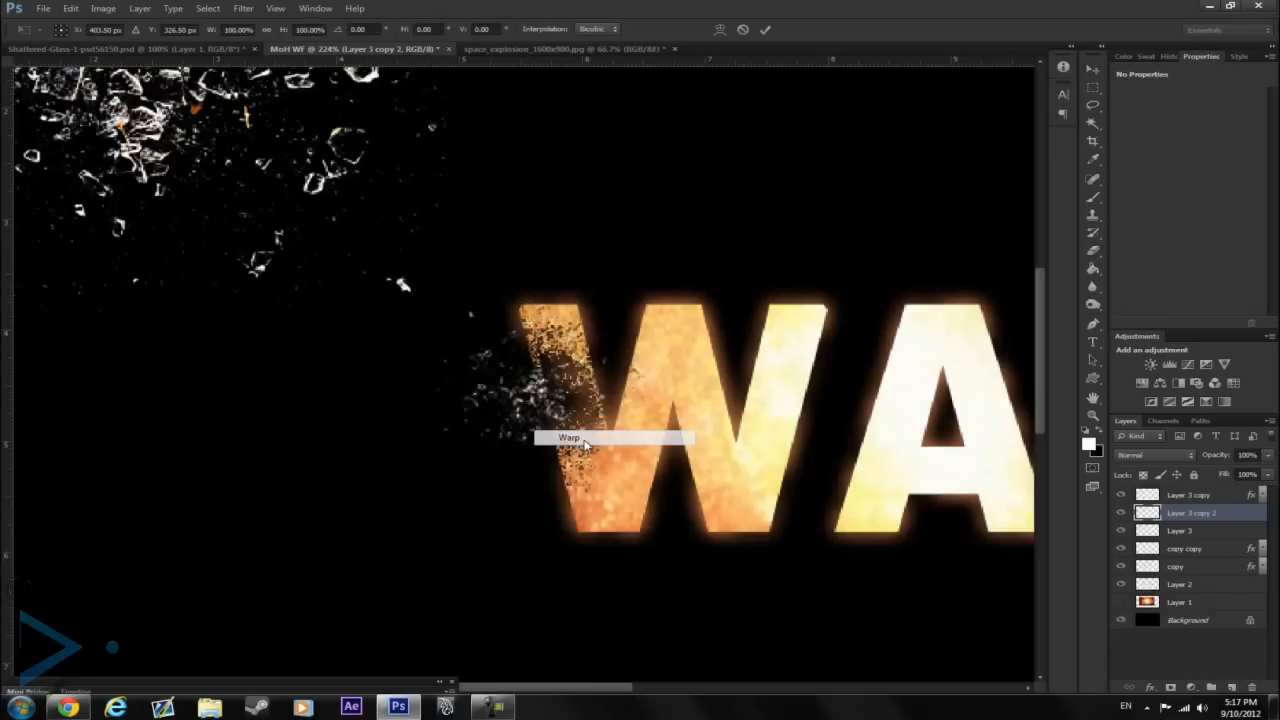
left_click_drag(536, 406, 502, 402)
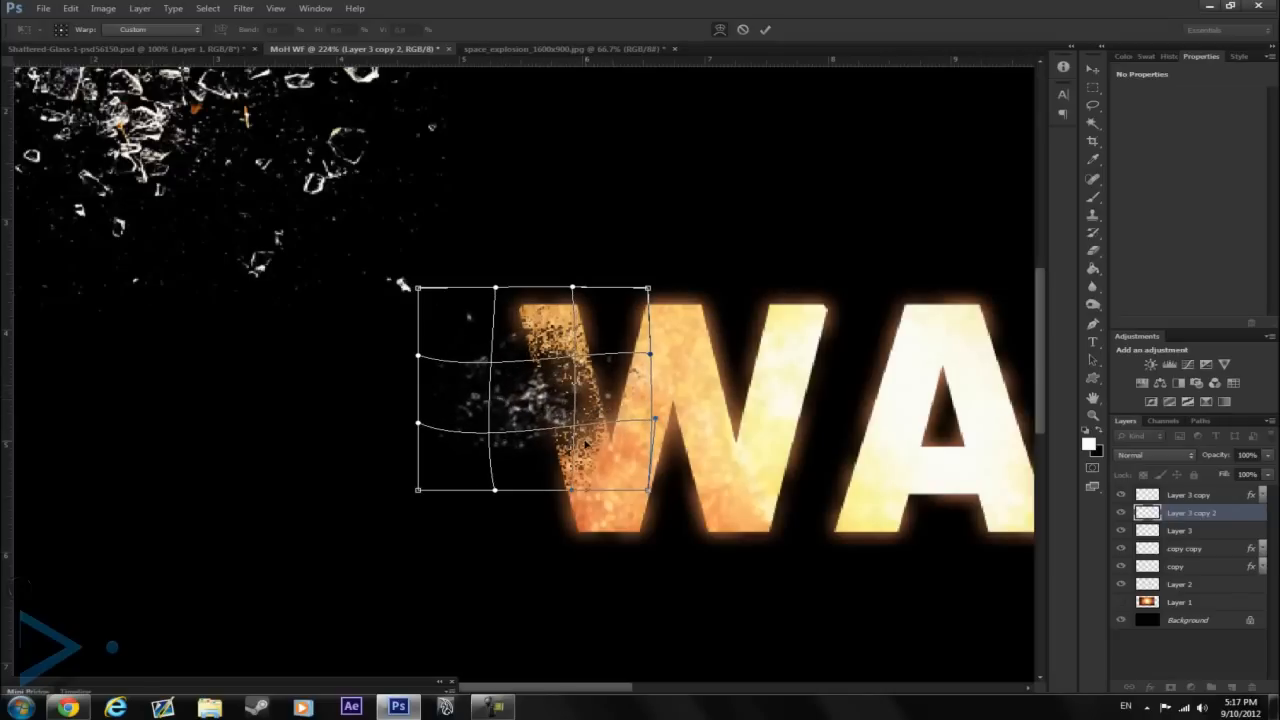
left_click_drag(586, 444, 591, 435)
mouse_move(532, 402)
left_mouse_down()
mouse_move(566, 400)
mouse_move(546, 400)
left_mouse_up()
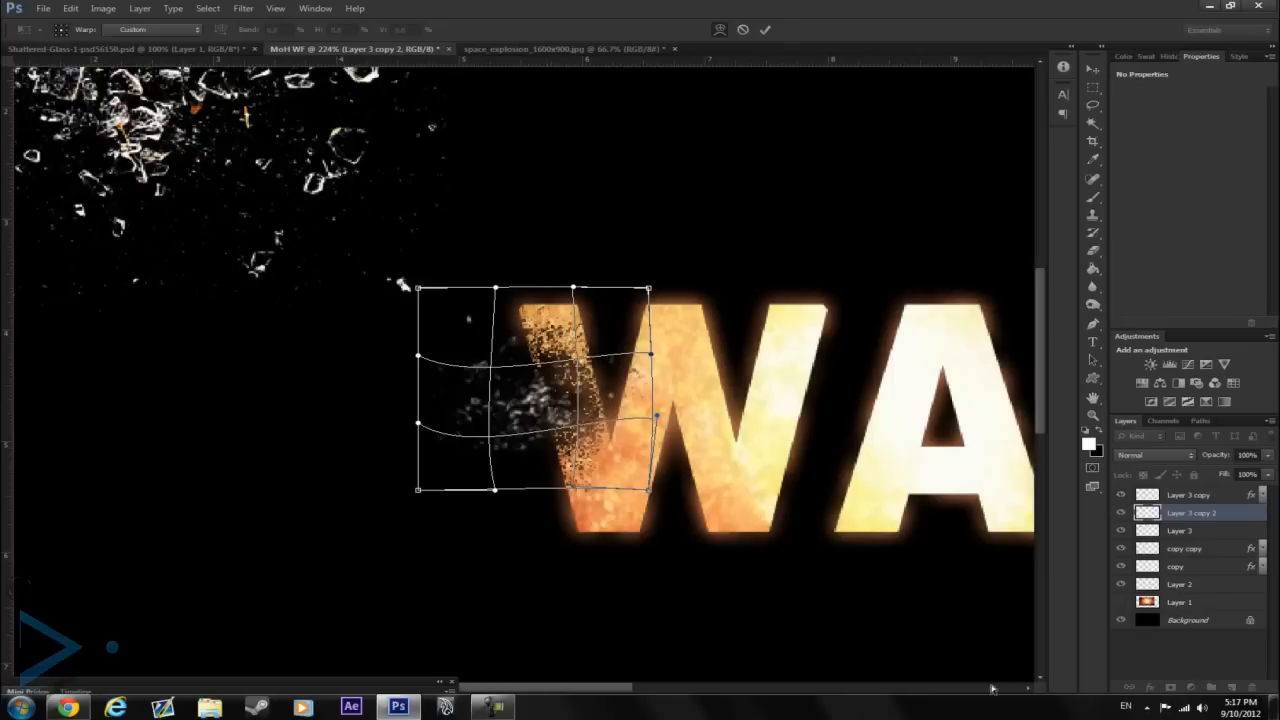
left_click(505, 707)
left_click(505, 707)
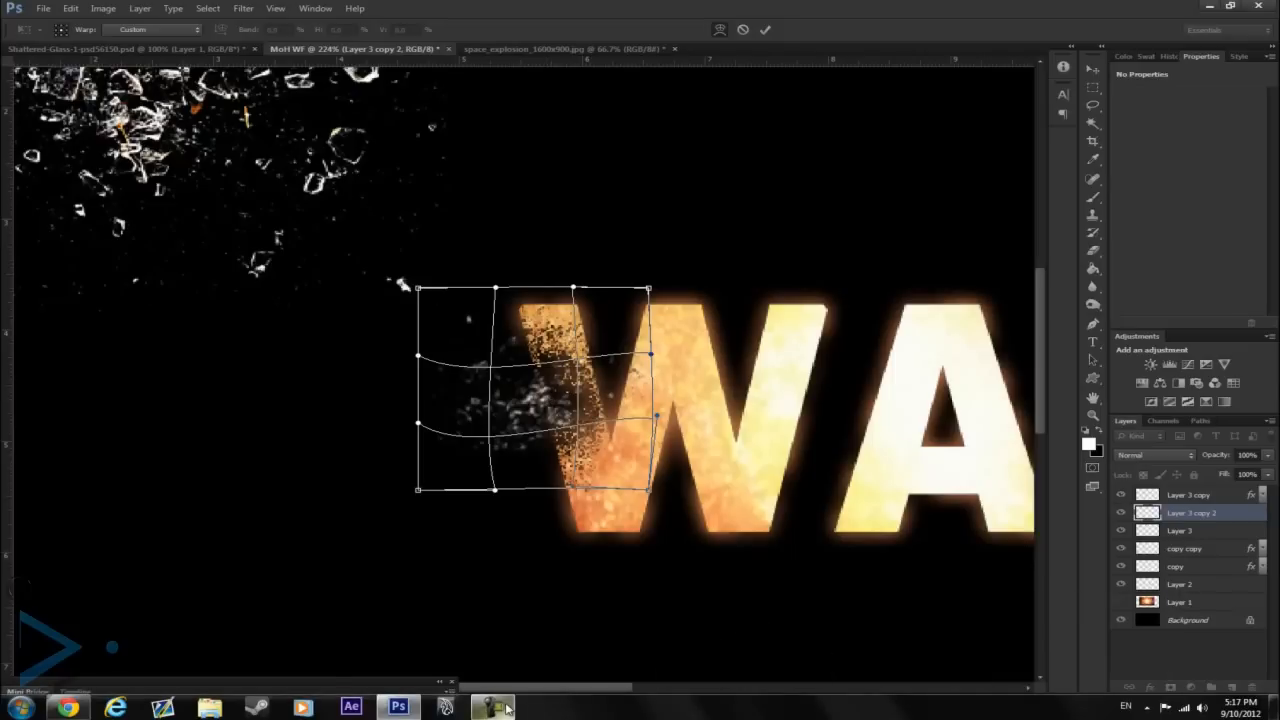
key("Return")
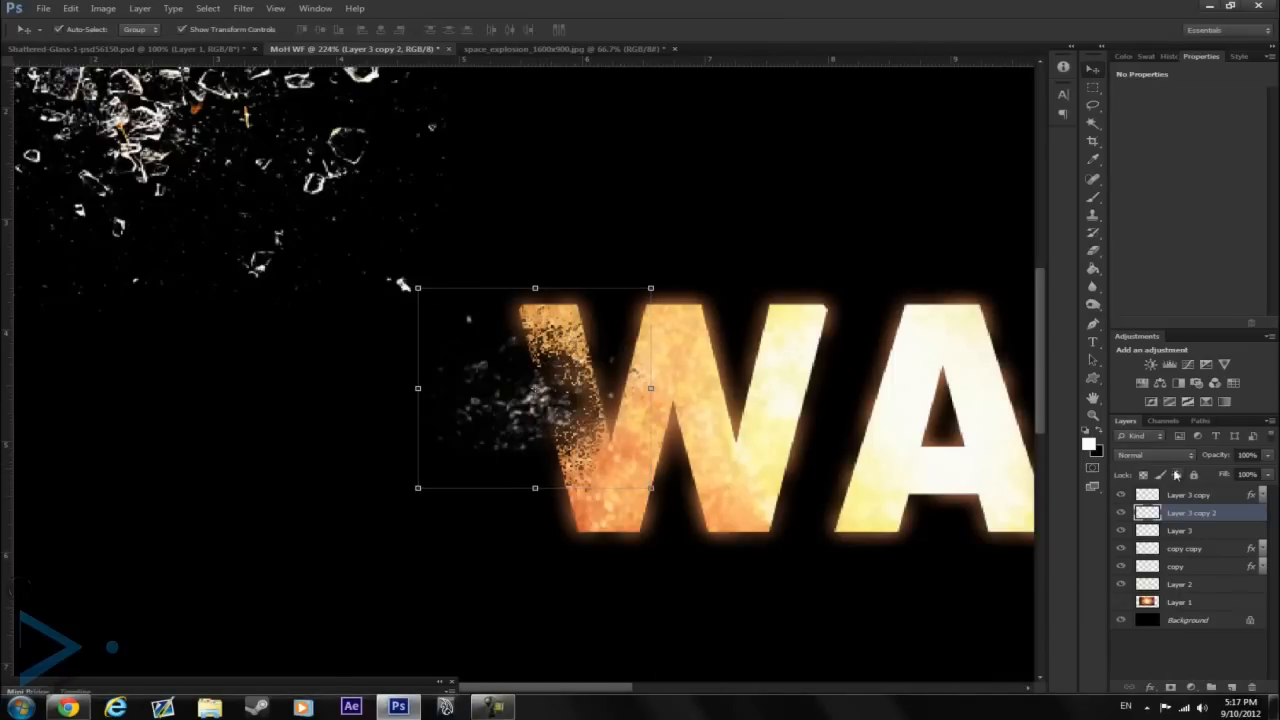
Add a Color Overlay to Layer 3 copy 2 using the orange e0994d sampled from the W
double_click(1209, 513)
double_click(1230, 512)
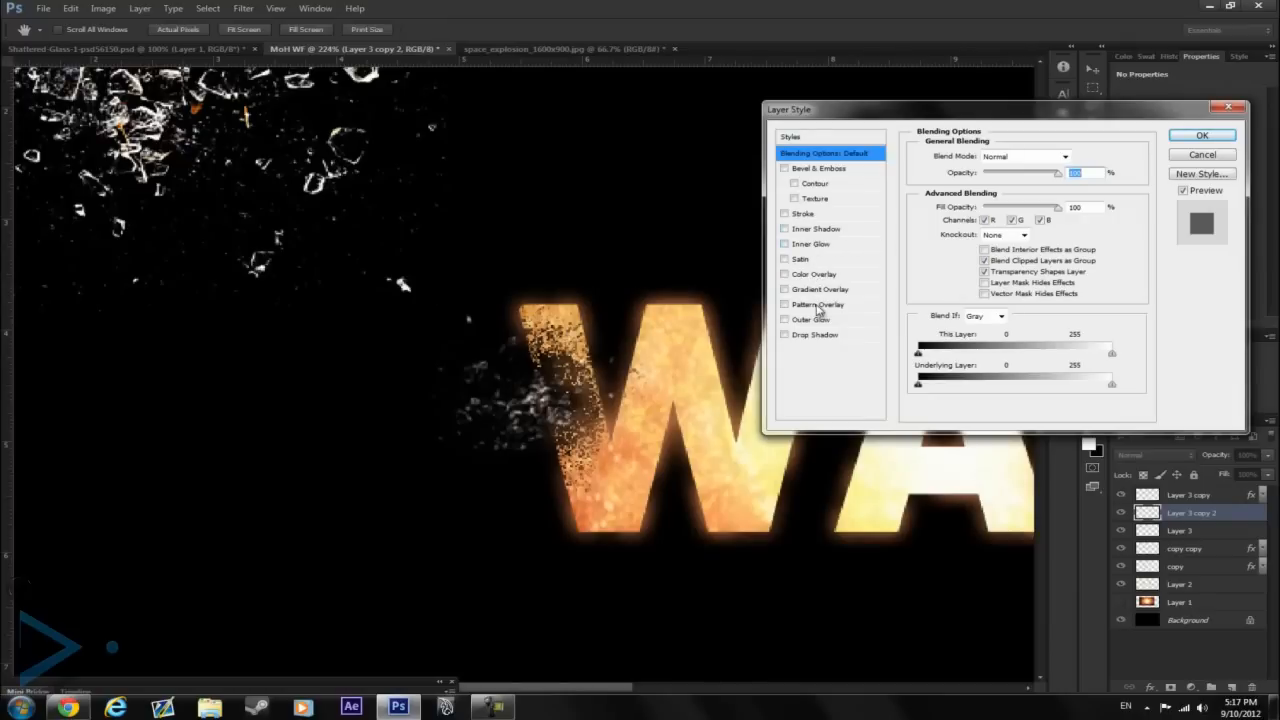
left_click(824, 280)
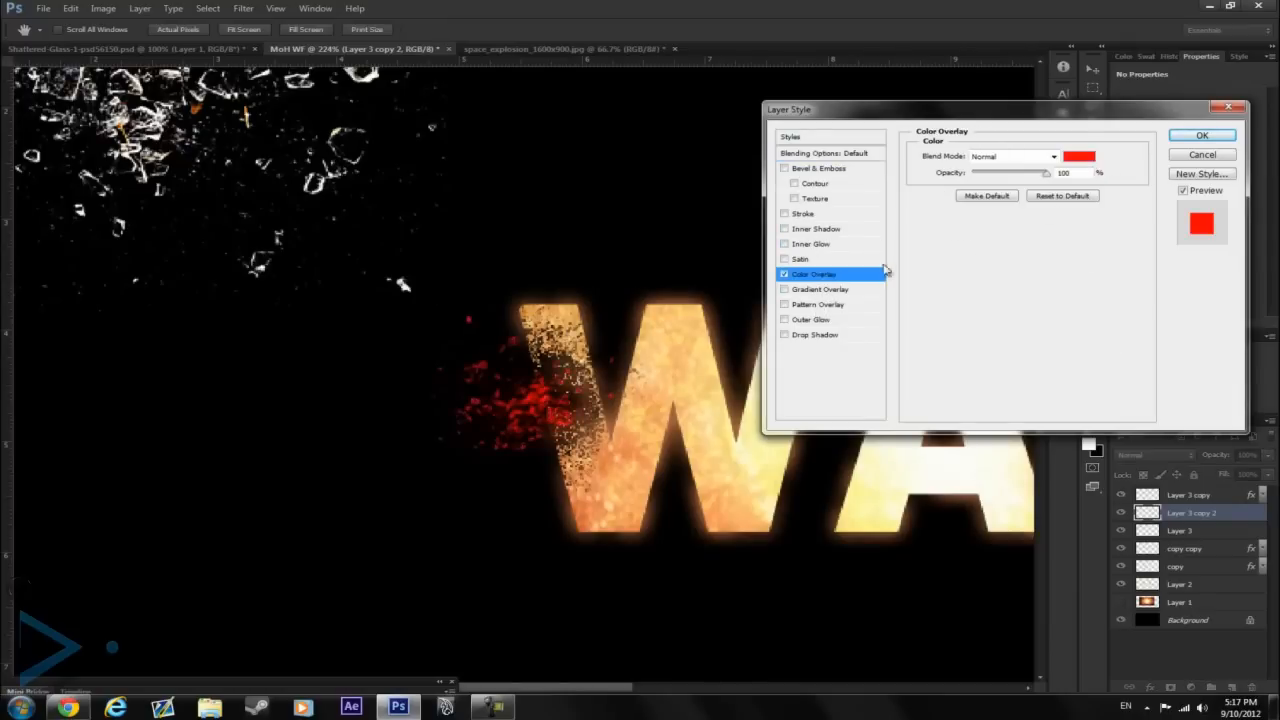
left_click(1078, 158)
left_click_drag(546, 312, 584, 312)
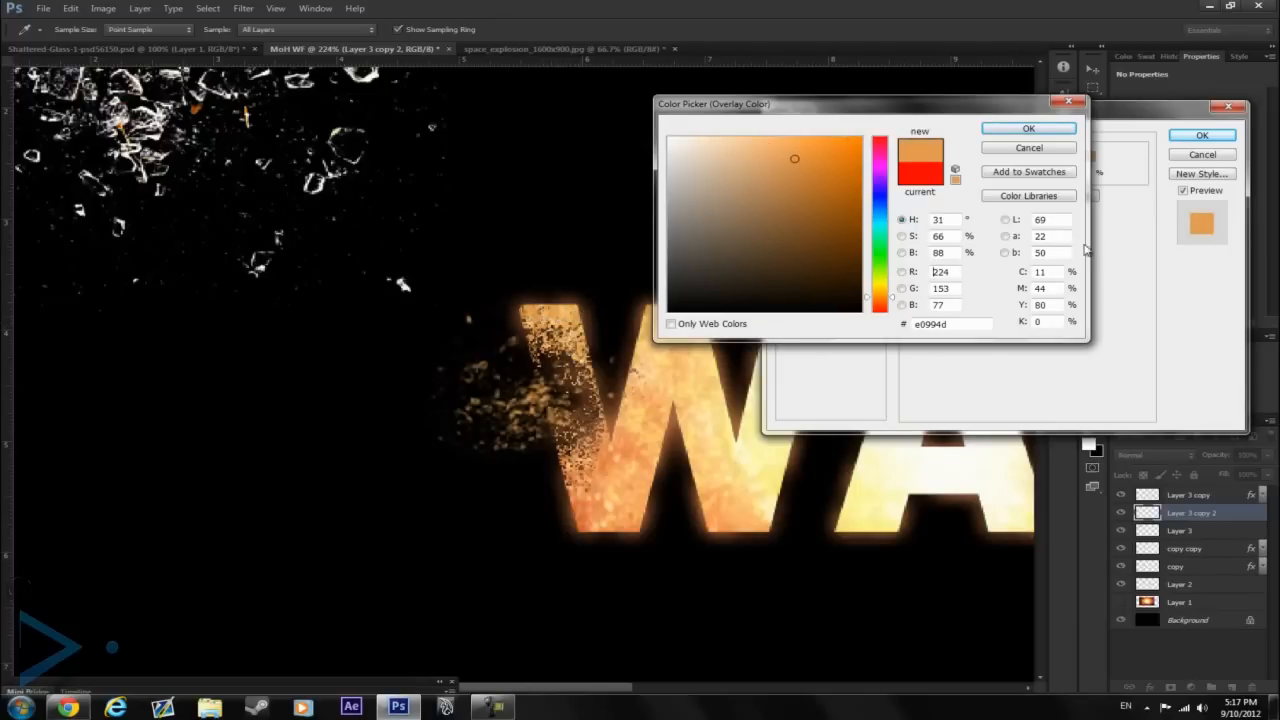
left_click(1028, 128)
left_click(1202, 135)
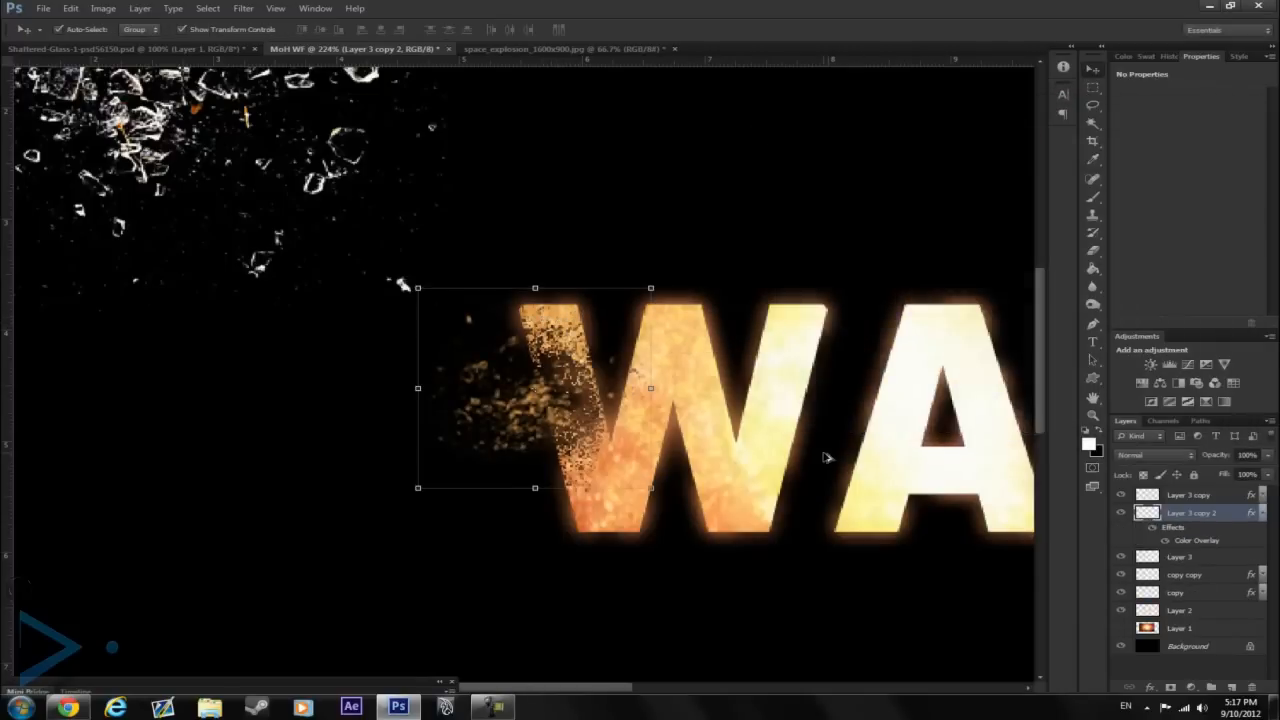
Change the Layer 3 copy 2 Color Overlay to a redder orange sampled from the inner part of the W
scroll(828, 453, "down", 5)
scroll(326, 354, "up", 2)
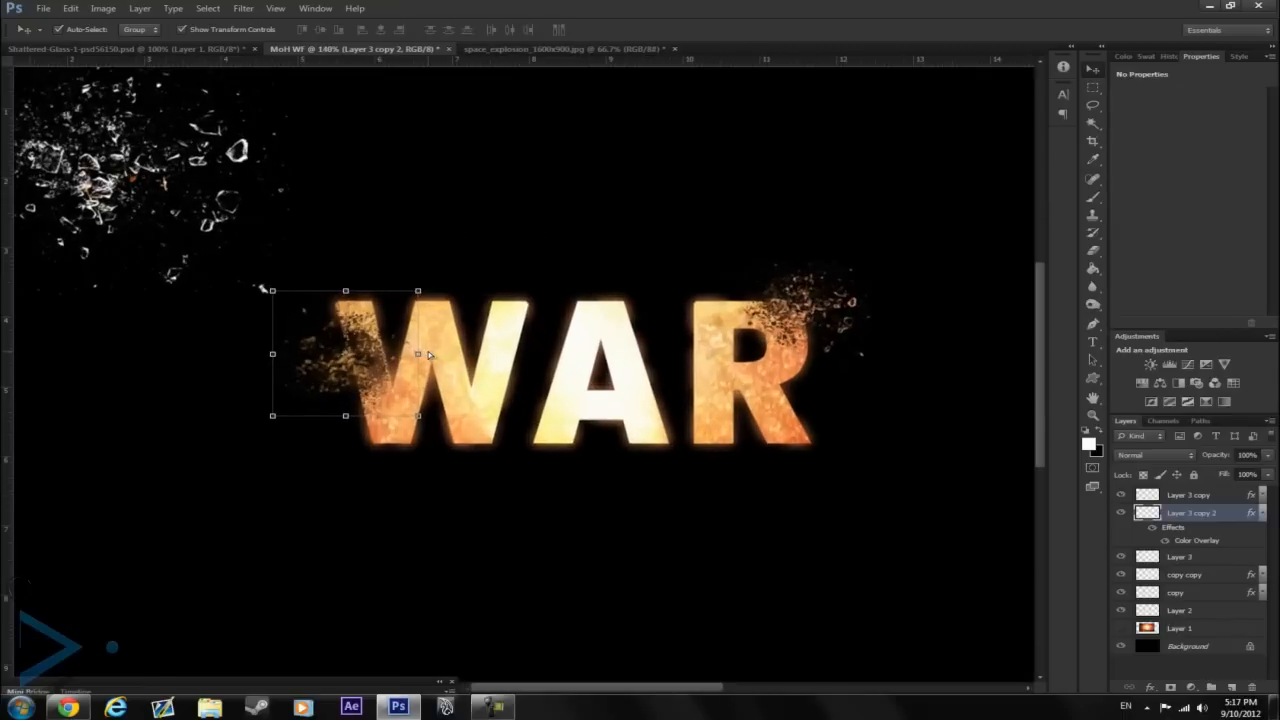
scroll(428, 351, "up", 1)
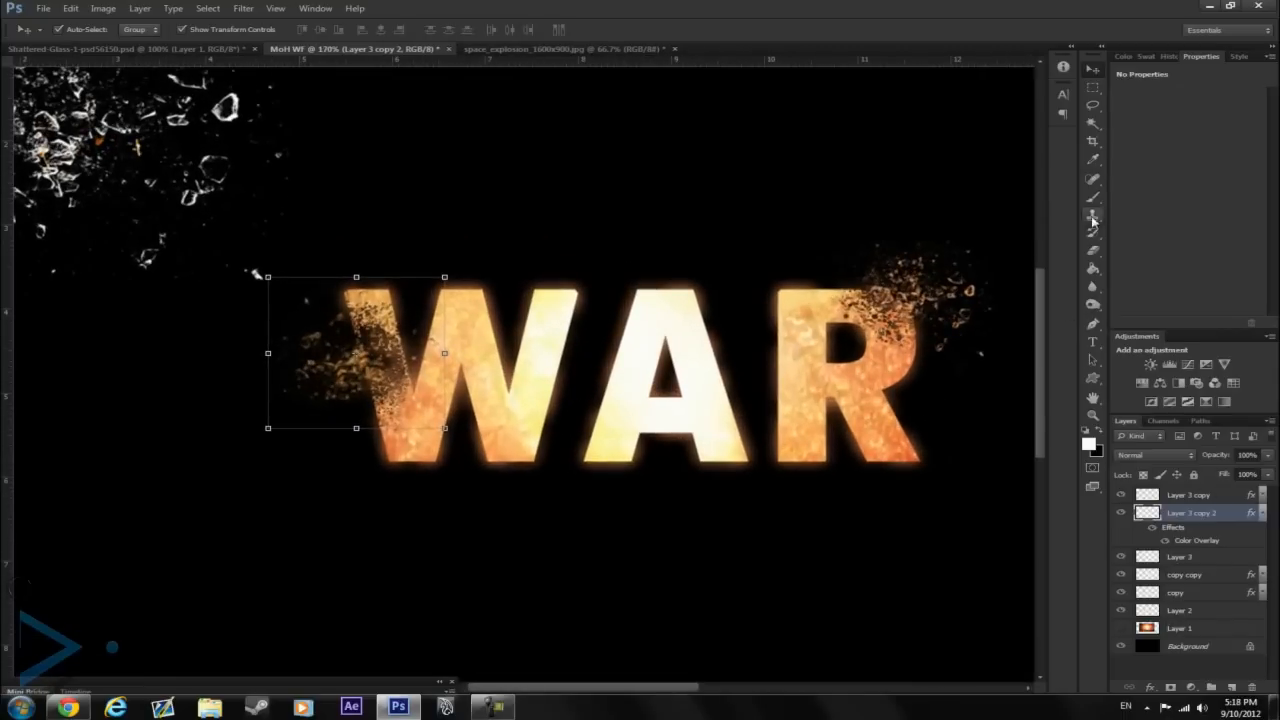
left_click(1090, 267)
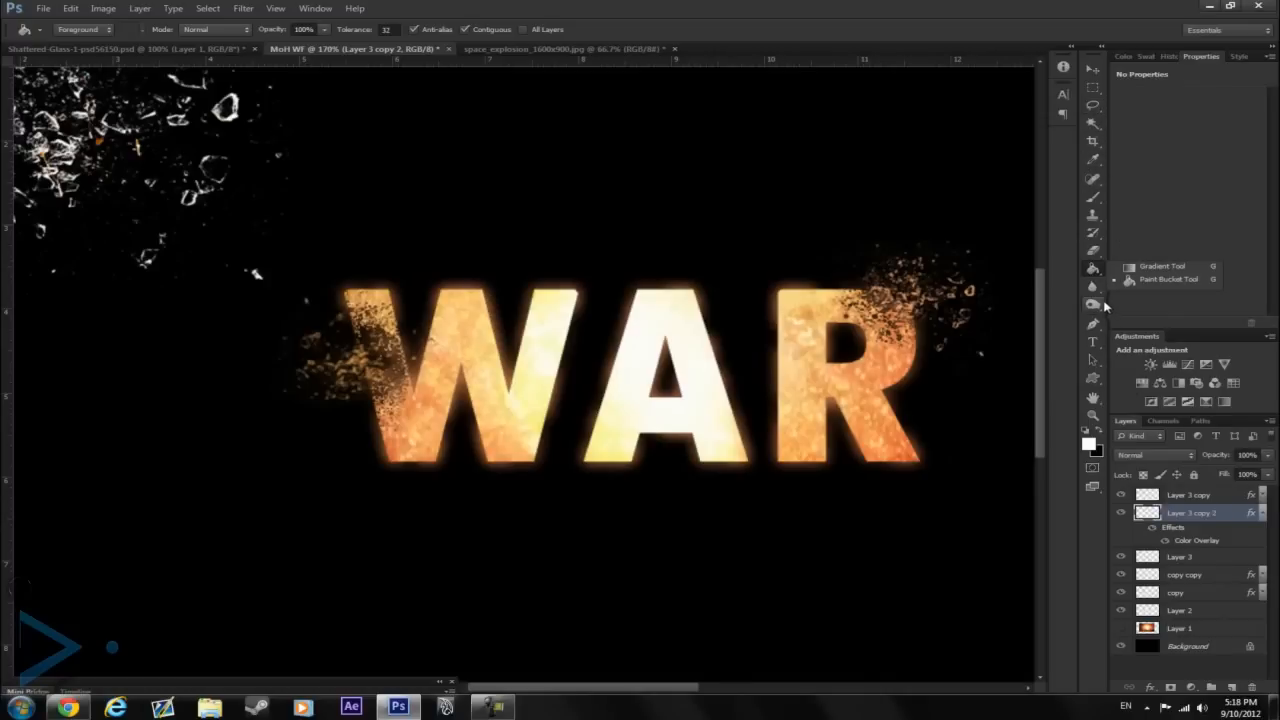
double_click(1198, 513)
double_click(1206, 514)
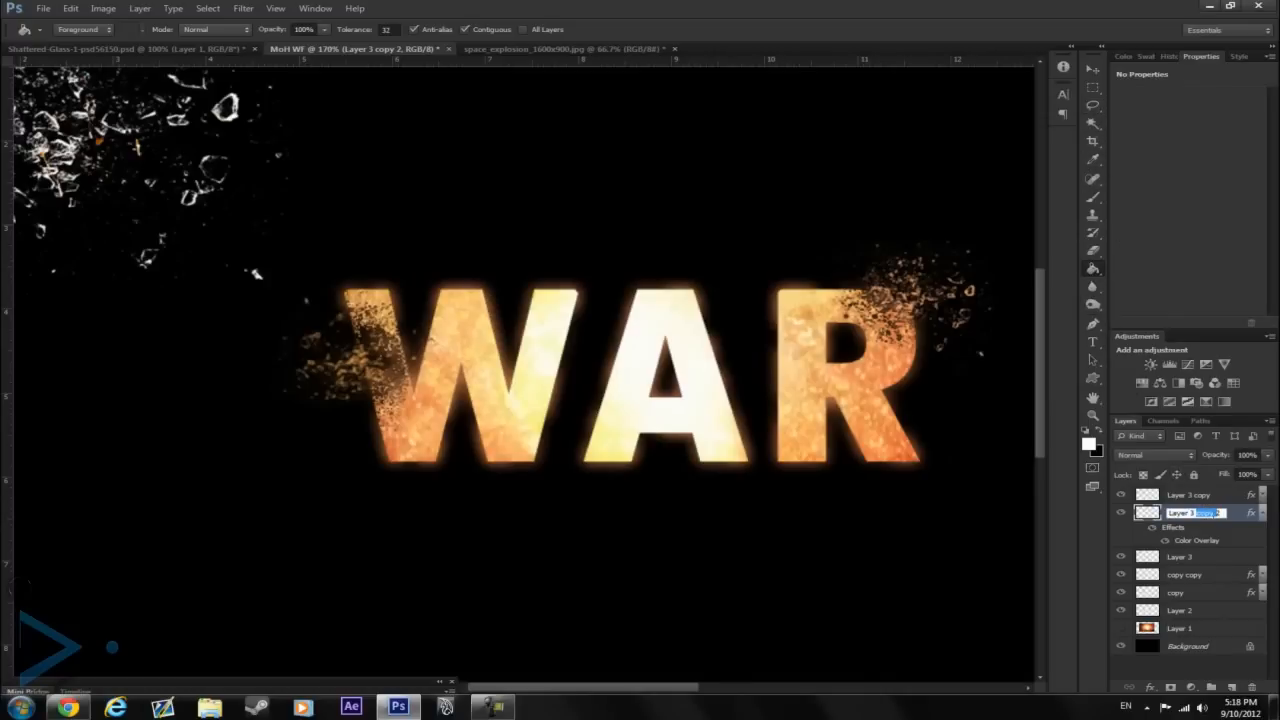
double_click(1236, 516)
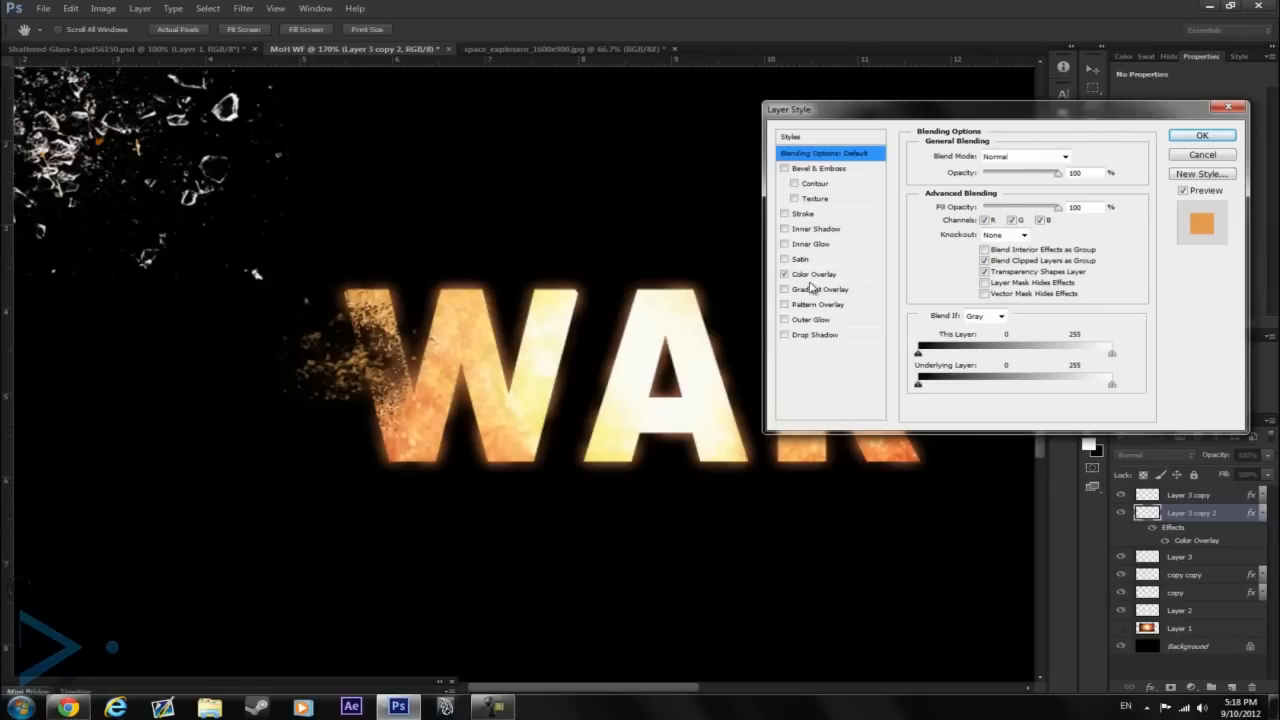
left_click(818, 276)
left_click(1079, 157)
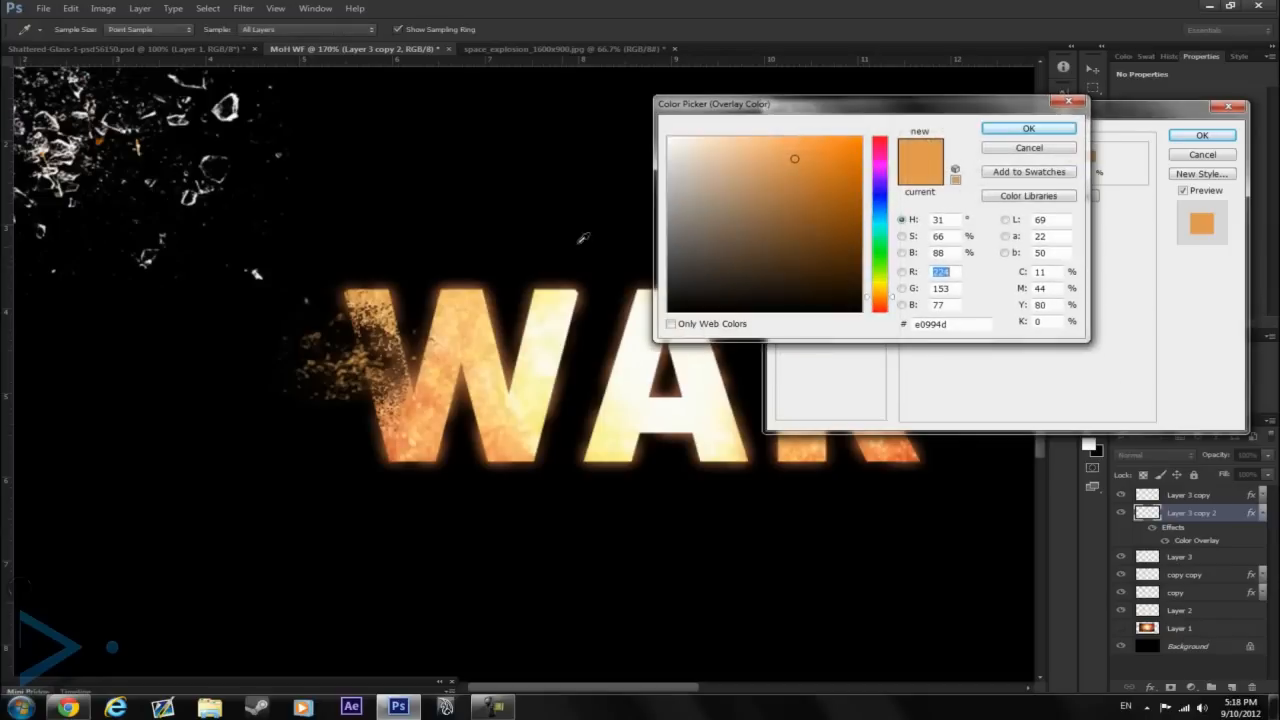
left_click(386, 296)
left_click(381, 294)
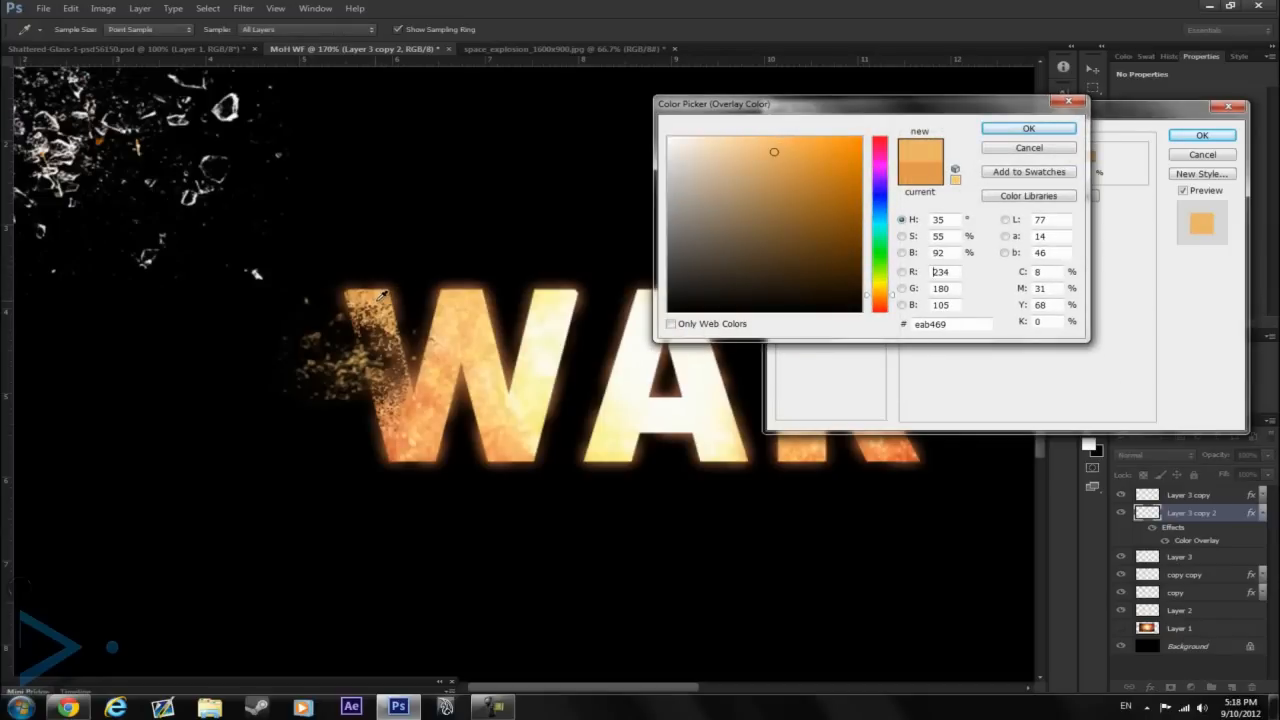
left_click(387, 320)
left_click(393, 328)
left_click(432, 390)
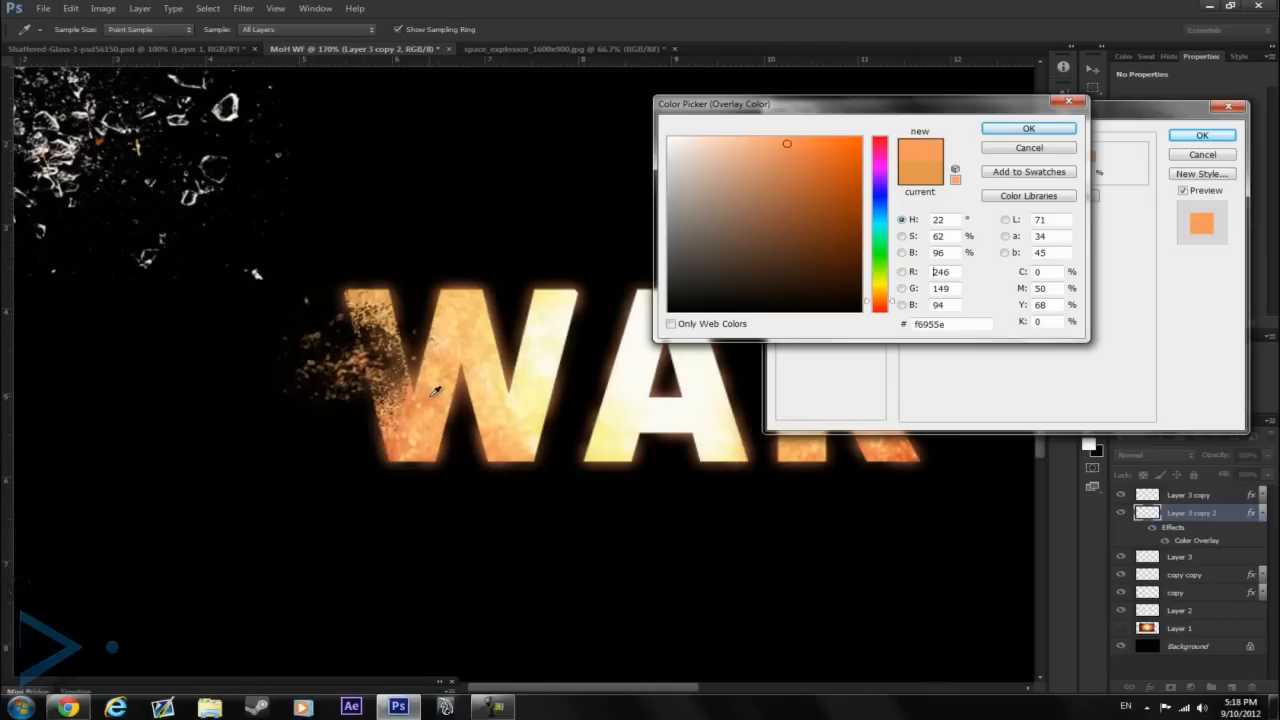
left_click(433, 388)
left_click(434, 388)
left_click(1028, 128)
left_click(1202, 135)
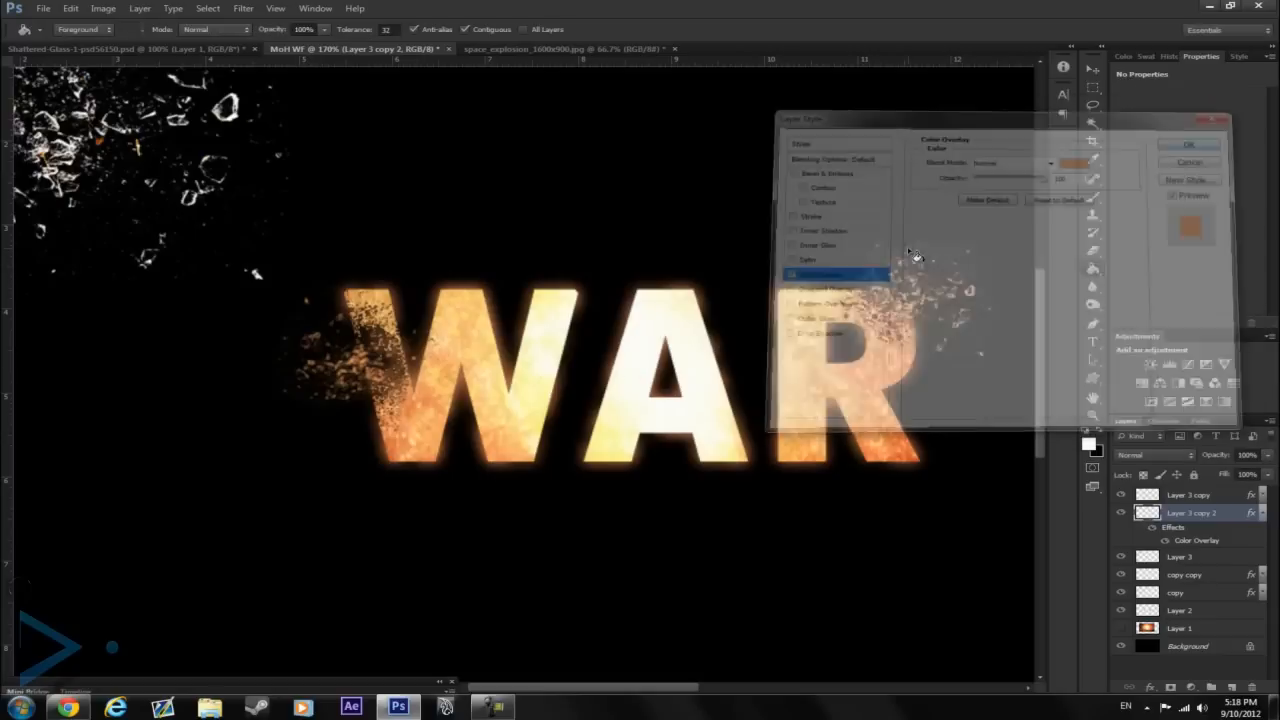
Identify the layer holding the spare white shards by toggling visibility, delete that Layer 3, and collapse the Layer 3 copy 2 effects list
key("ctrl+0")
scroll(535, 391, "down", 2)
scroll(373, 405, "up", 3)
scroll(373, 407, "down", 3)
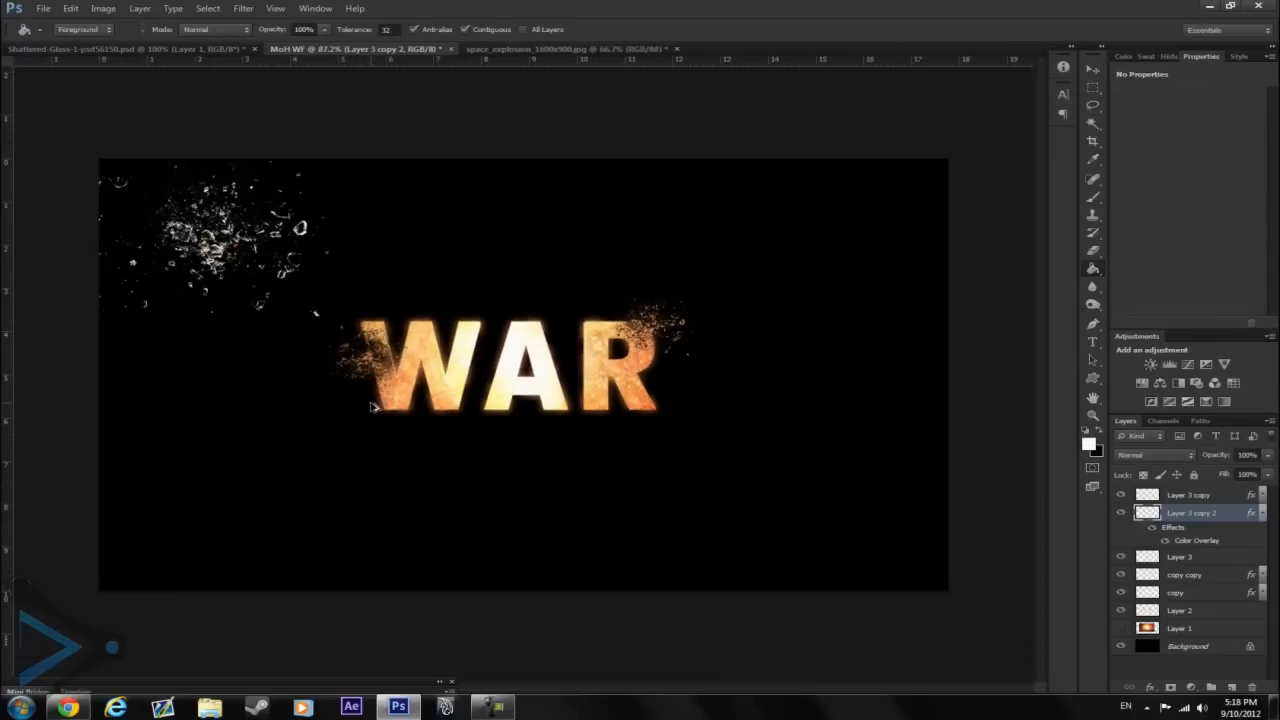
left_click(1181, 494)
left_click(1120, 495)
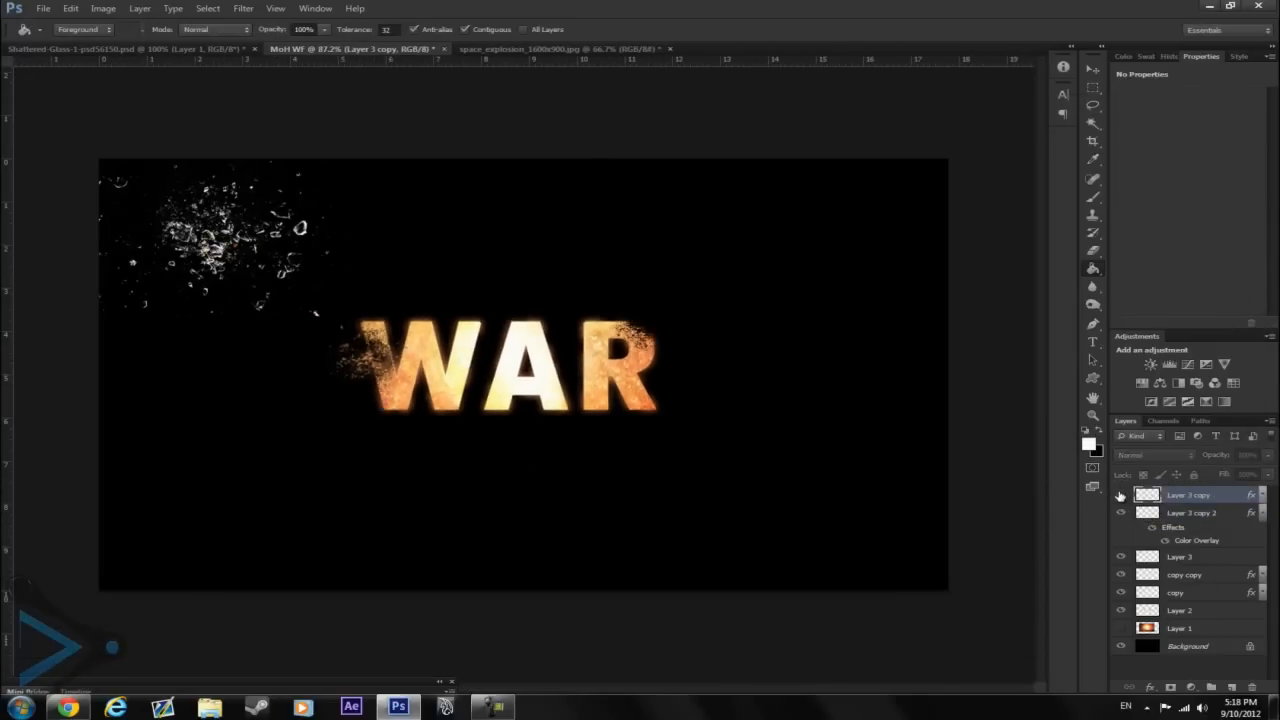
left_click(1120, 495)
left_click(1121, 557)
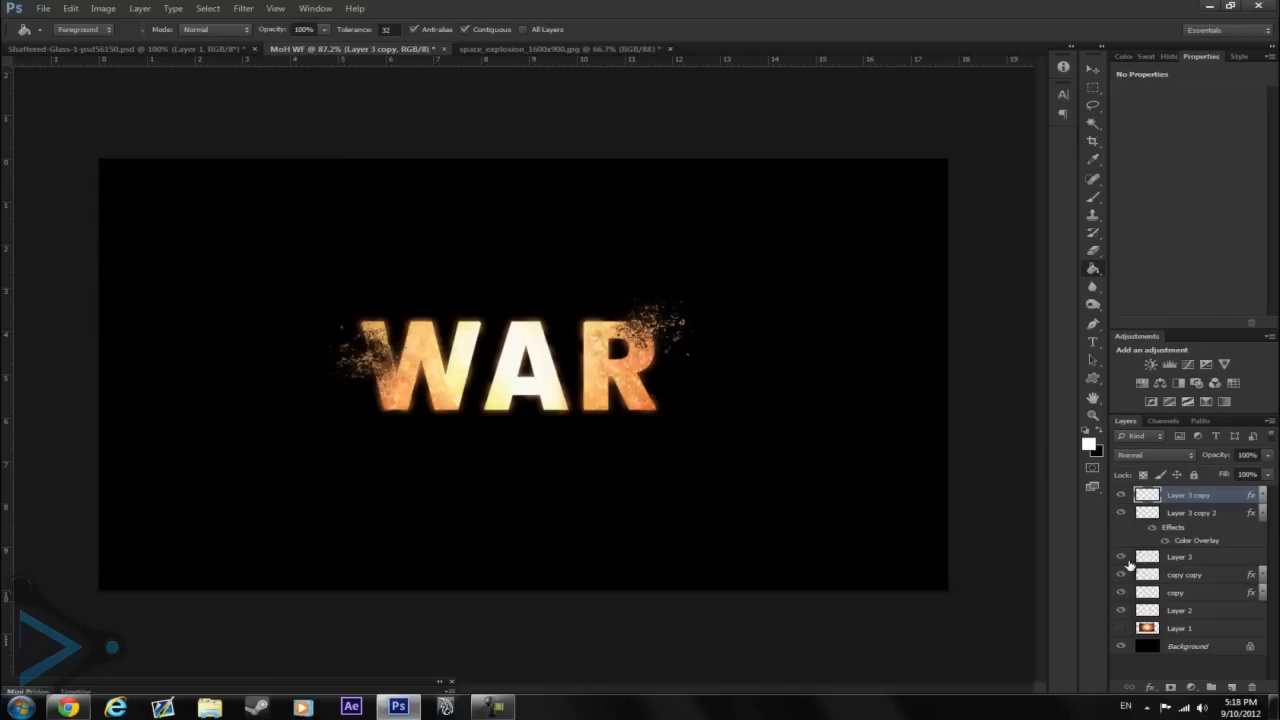
left_click(1121, 557)
left_click(1179, 557)
key("Delete")
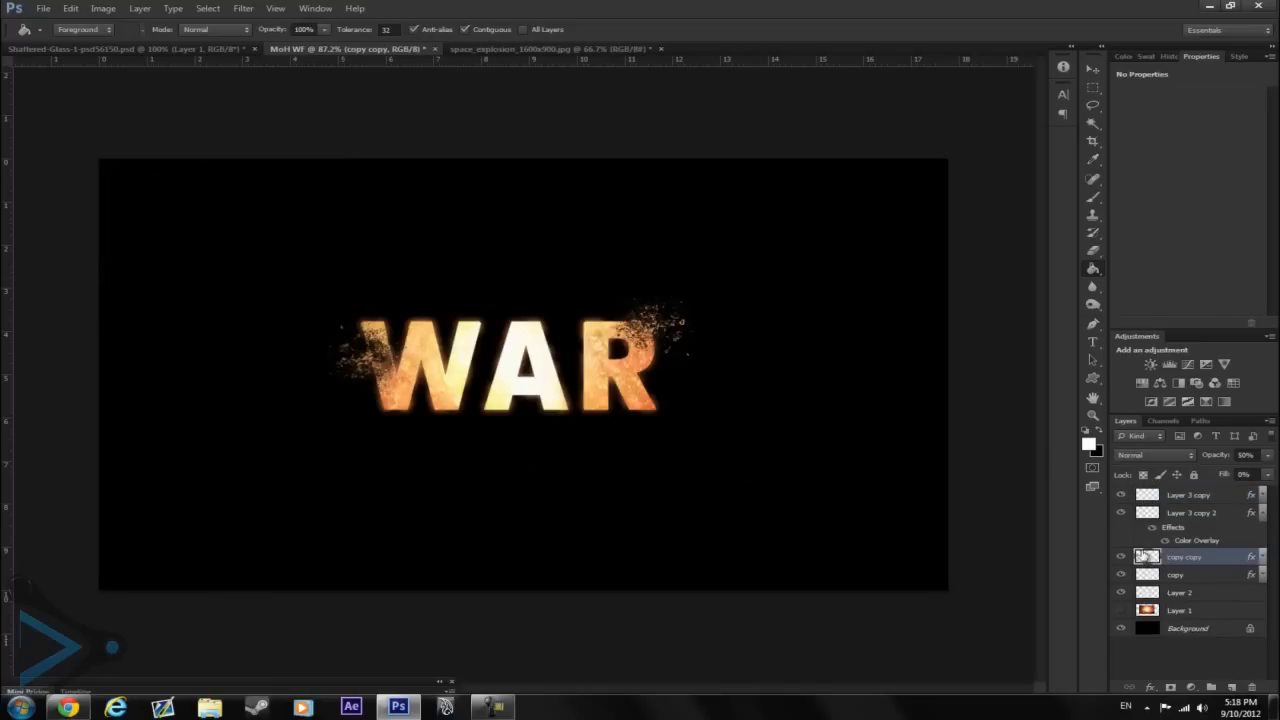
left_click(1263, 513)
scroll(543, 370, "up", 3, "alt")
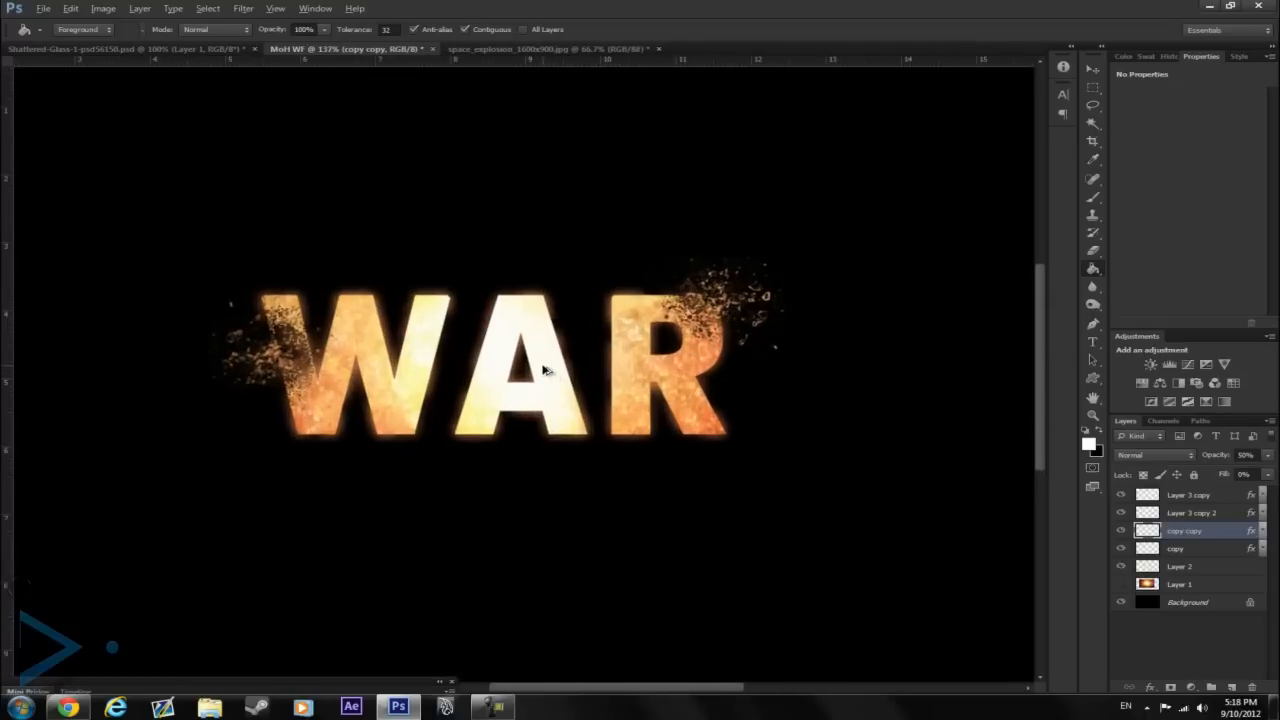
scroll(543, 370, "up", 2, "alt")
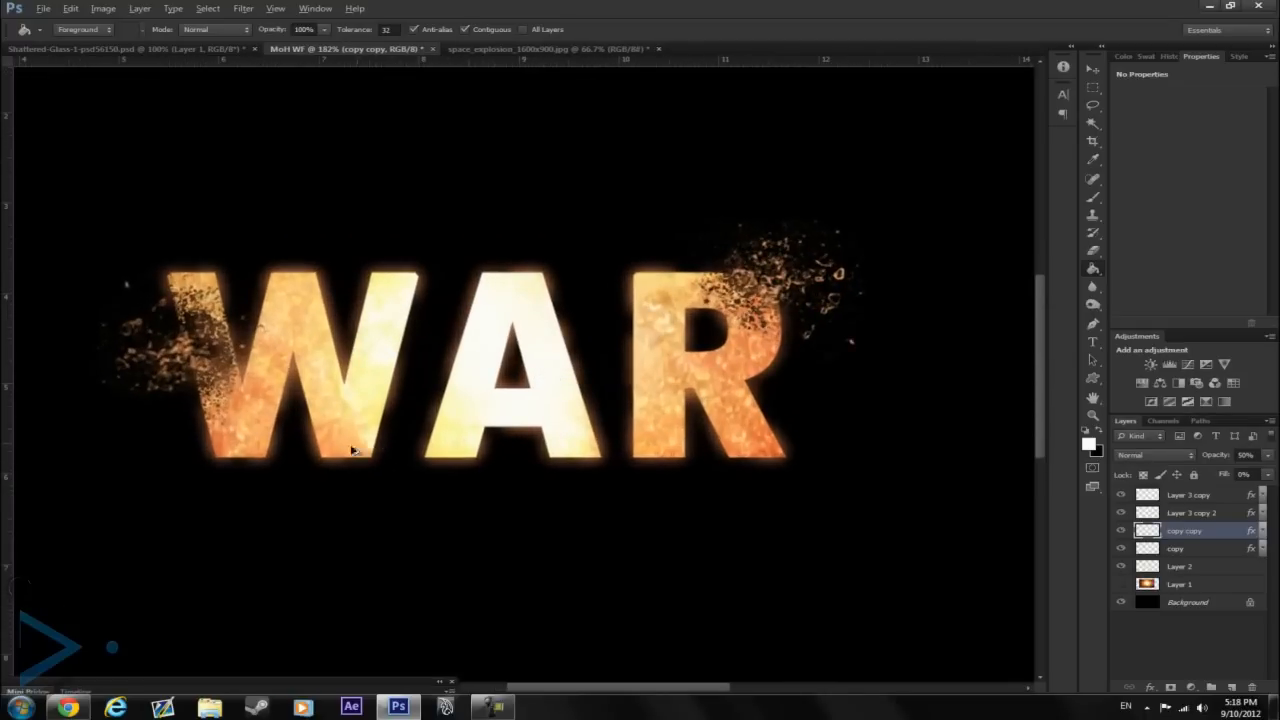
scroll(352, 450, "down", 4, "alt")
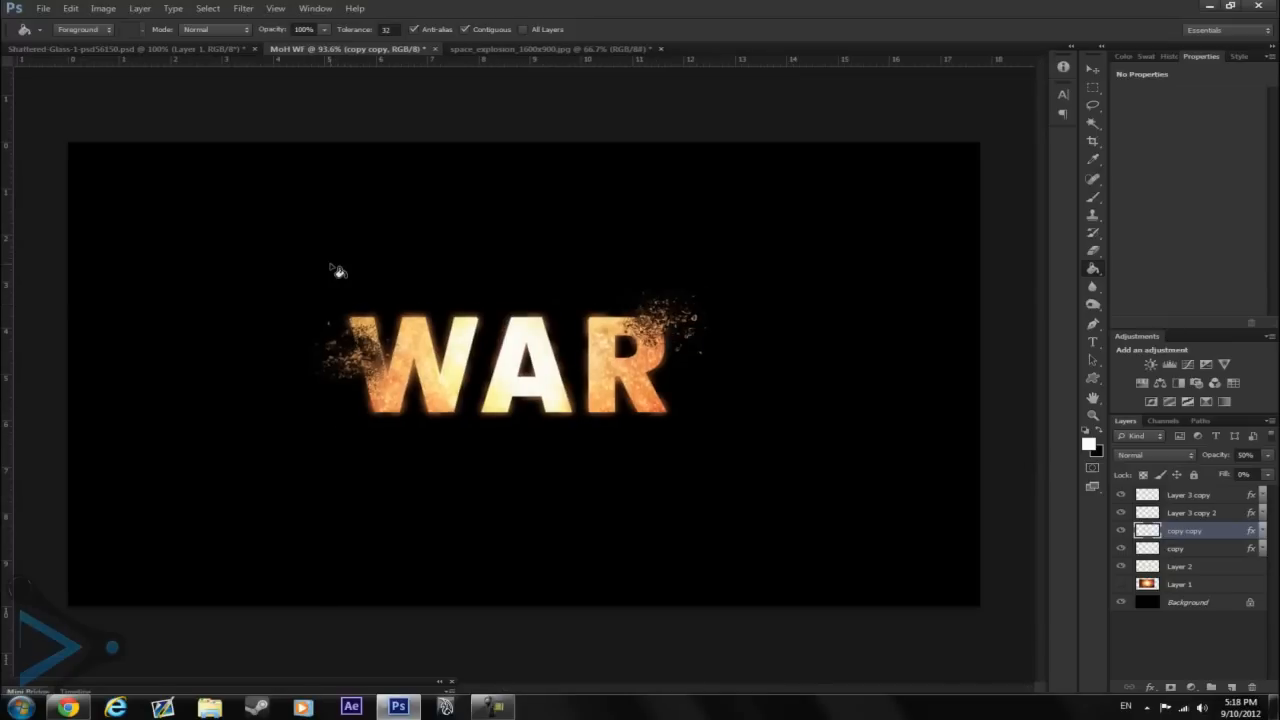
Switch to Chrome and close the explosion image search, the Medal of Honor Warfighter reference image and the Shattered Glass 1 PSD page
scroll(266, 268, "up", 1, "alt")
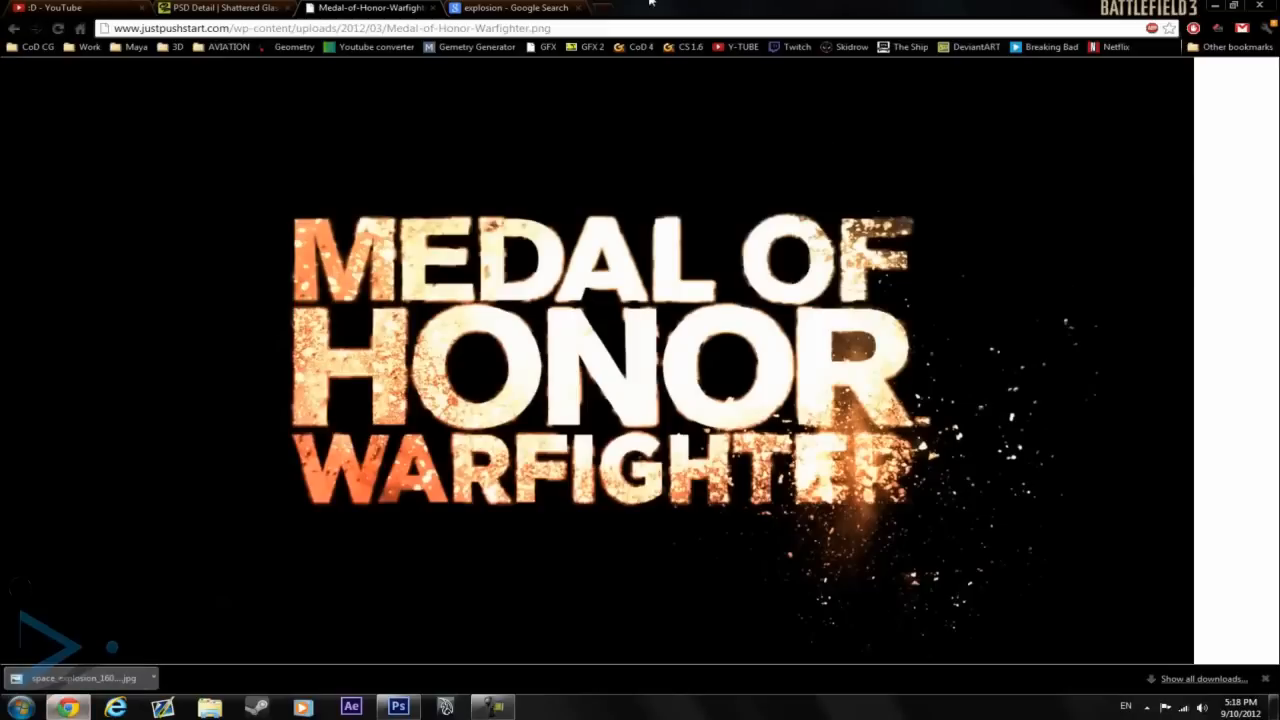
left_click(485, 7)
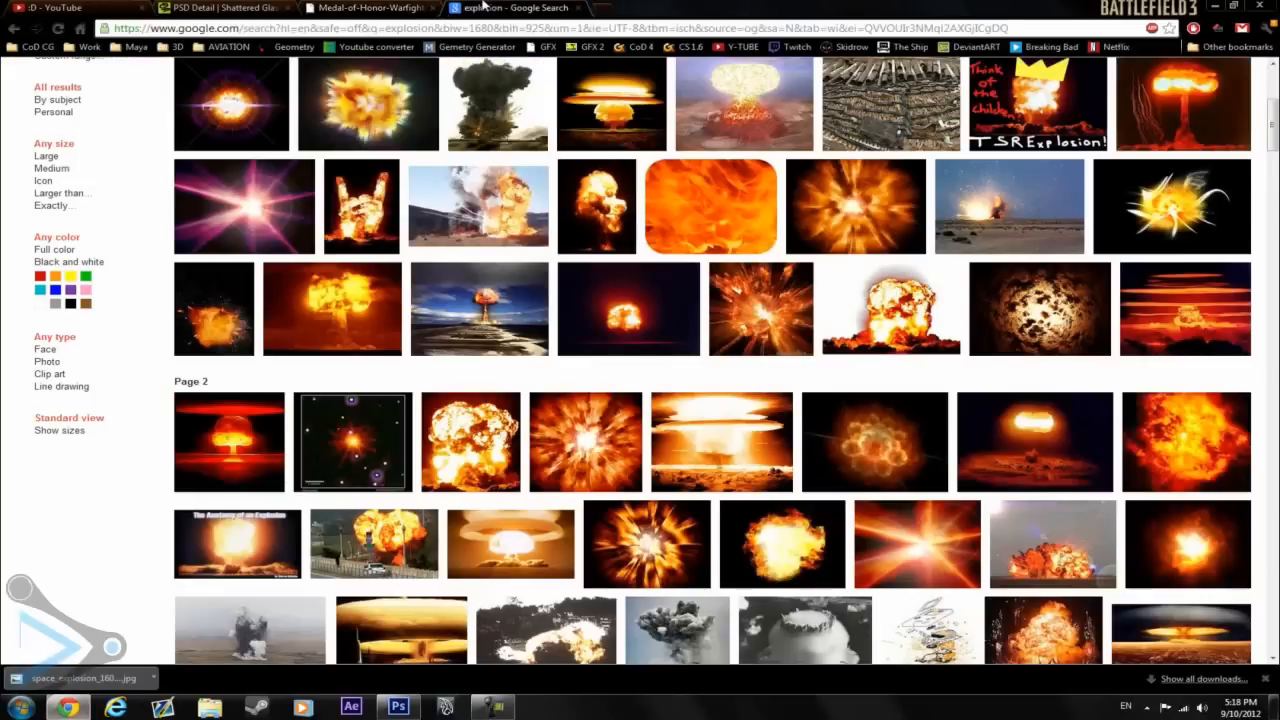
middle_click(531, 5)
middle_click(406, 7)
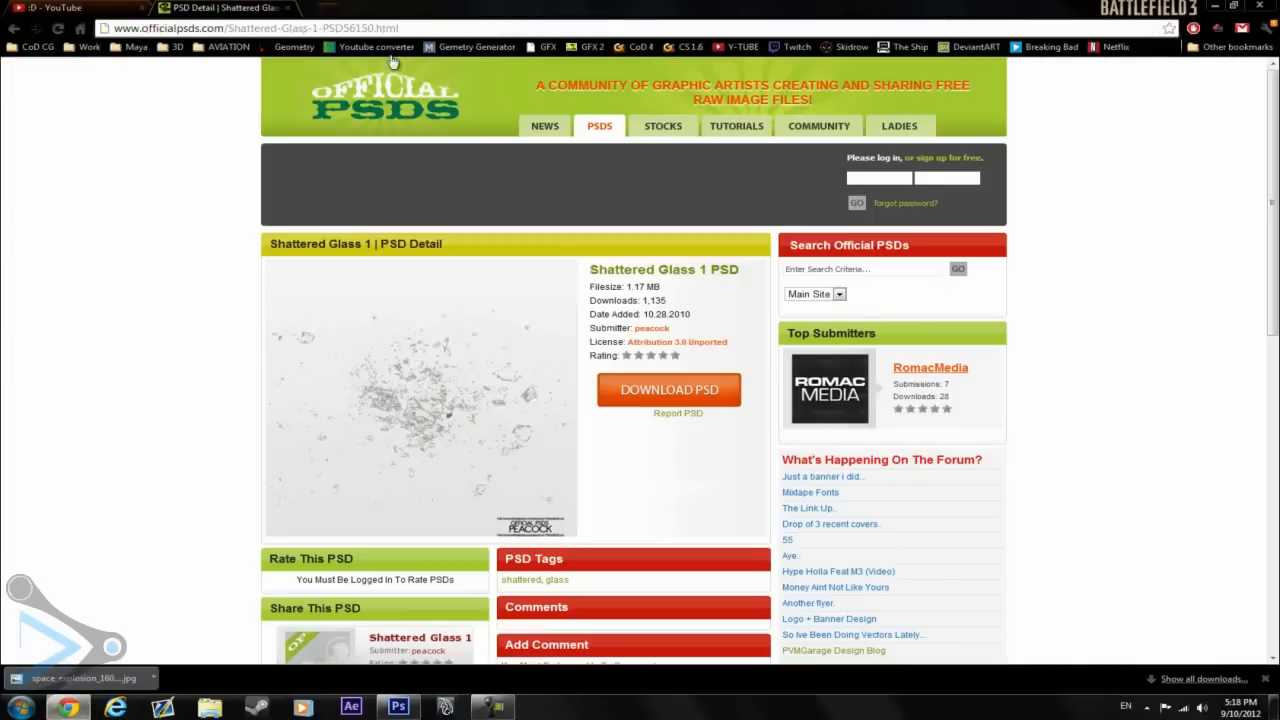
middle_click(249, 9)
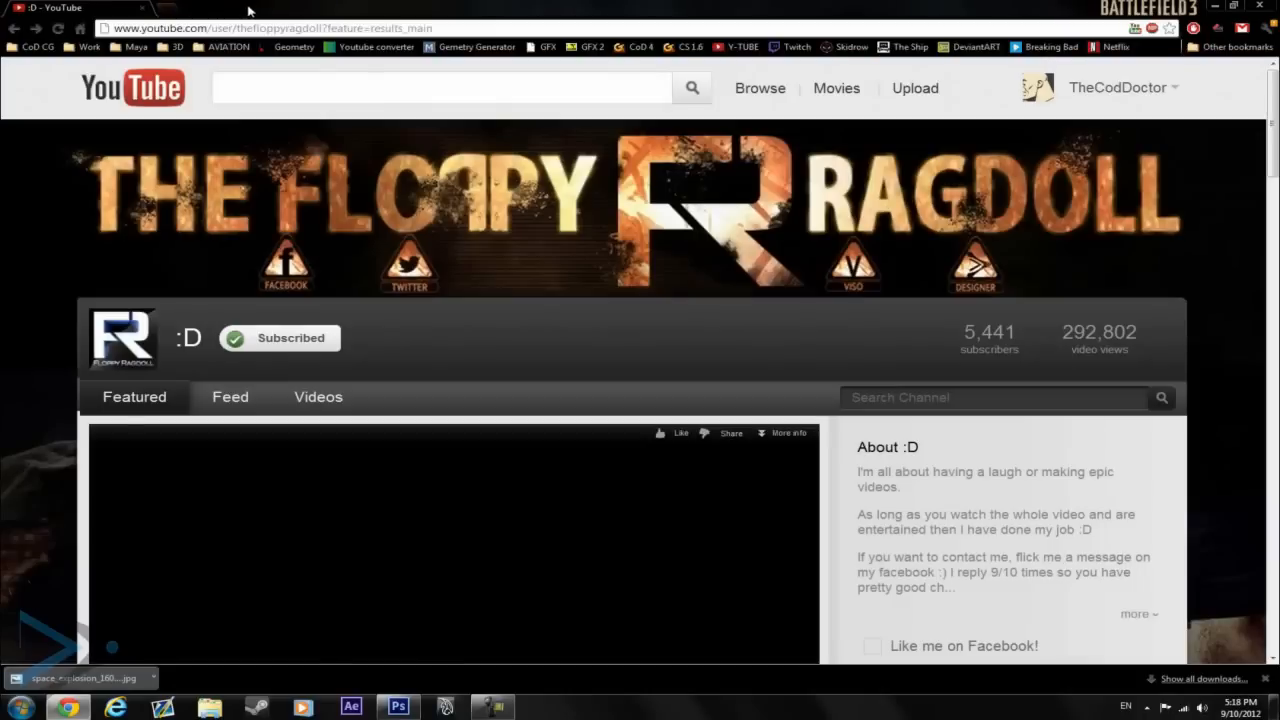
Load the YouTube home page from the remaining channel page and switch back to the WAR document in Photoshop
left_click(89, 103)
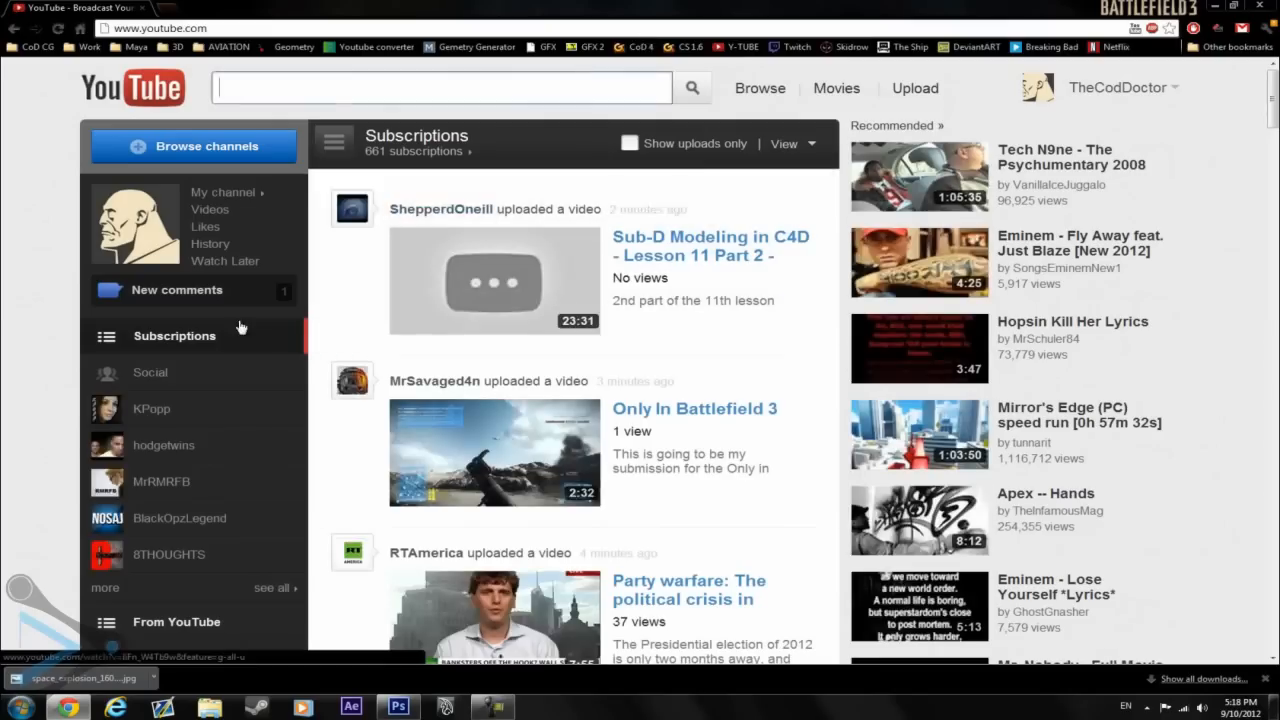
left_click(1218, 6)
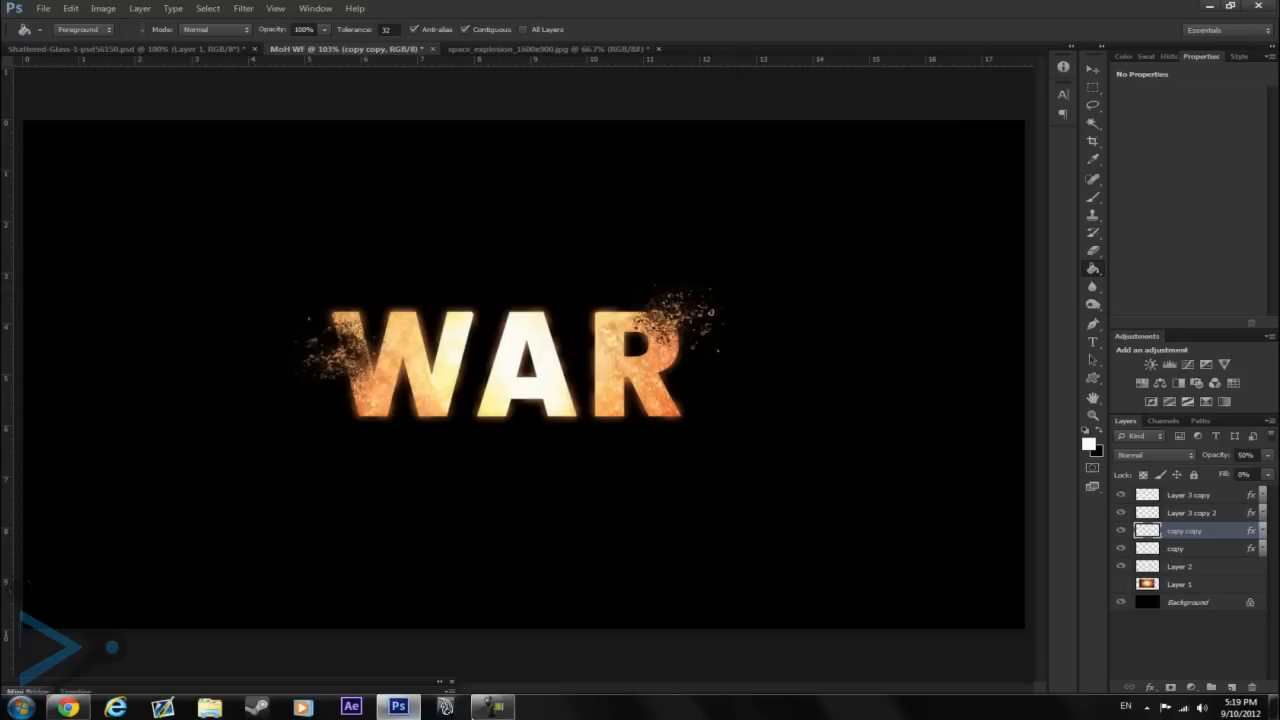
left_click(476, 710)
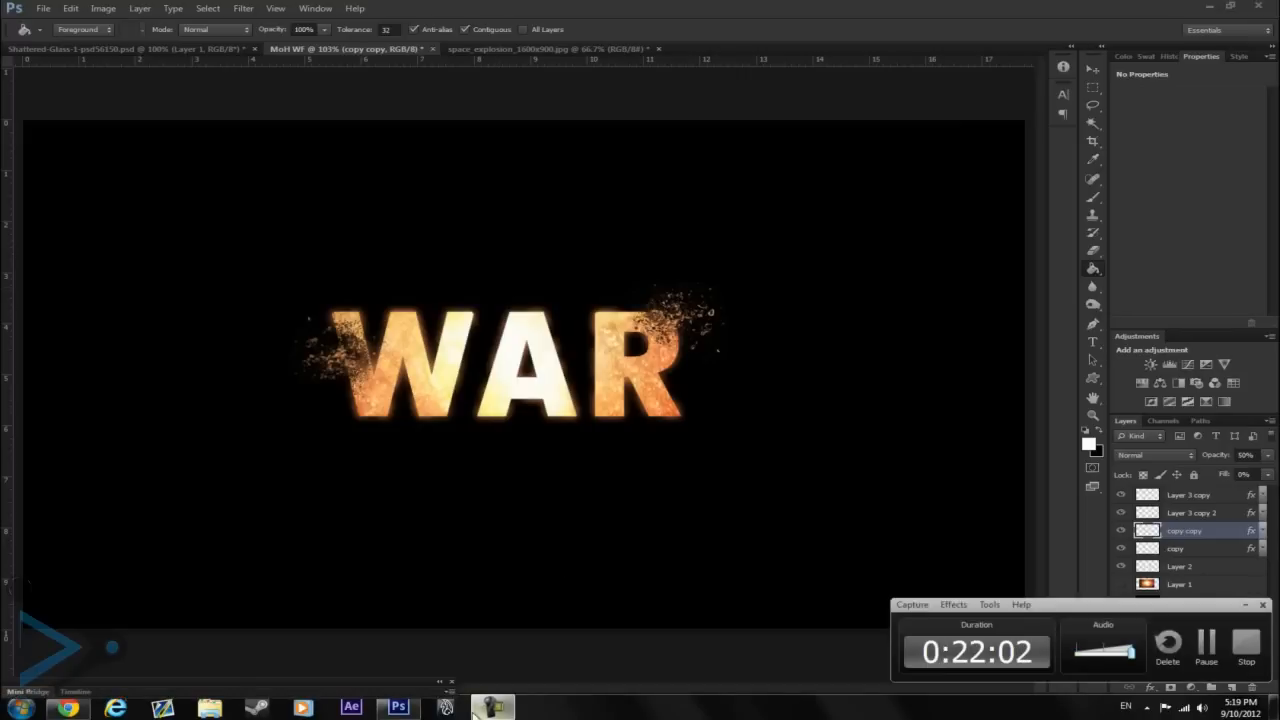